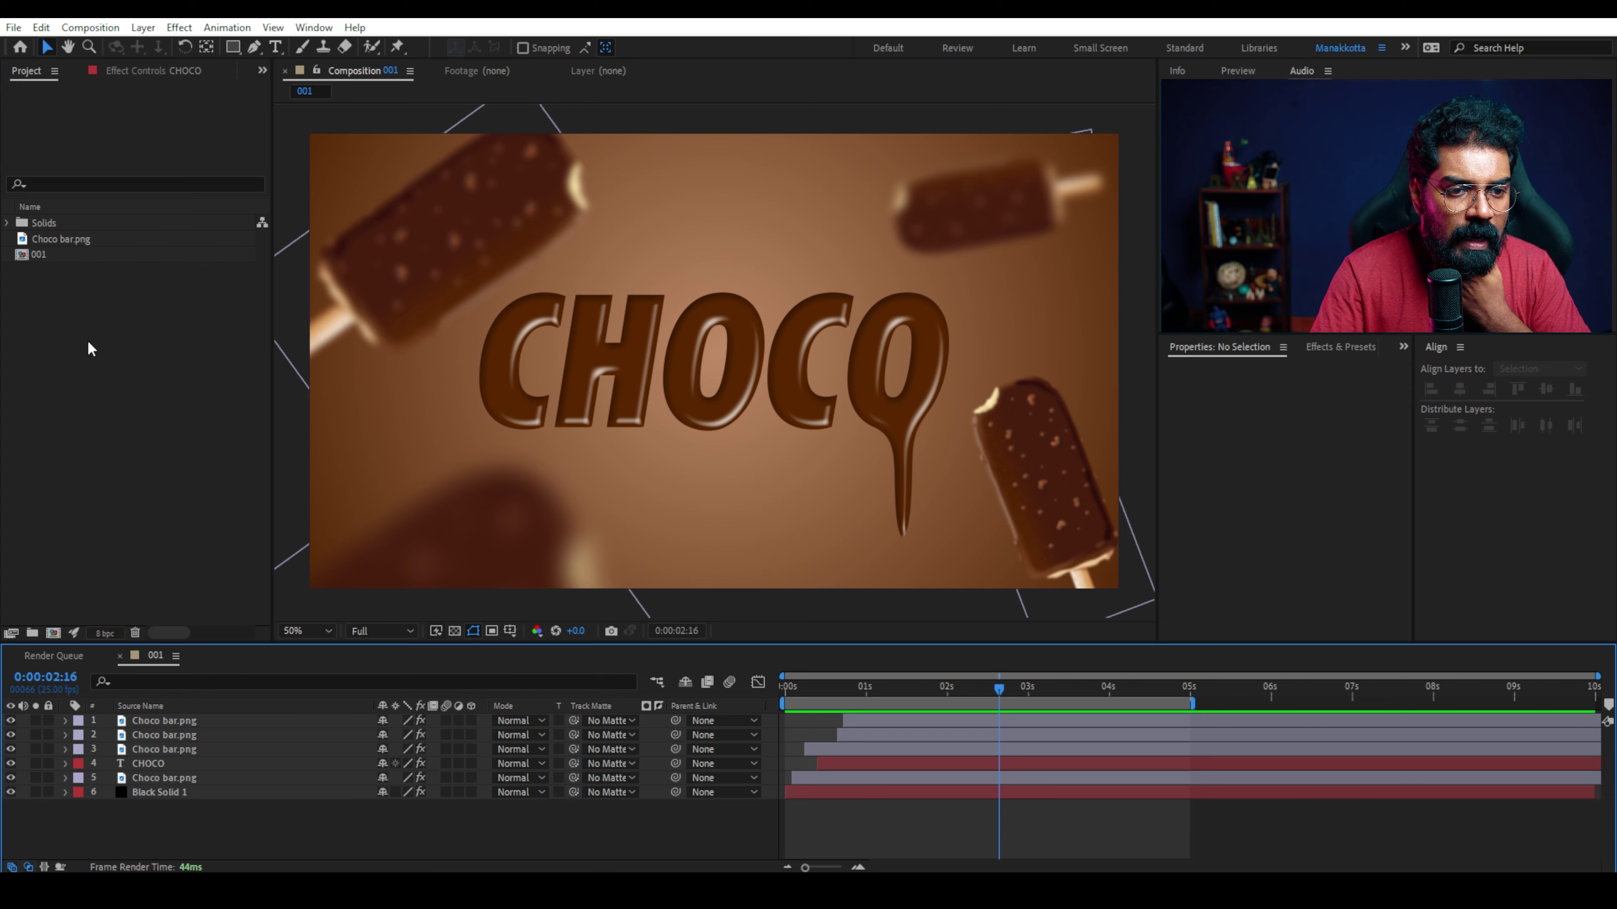
Create a new HD 1920×1080, 25 fps, 10-second composition named CHOCO.
right_click(91, 348)
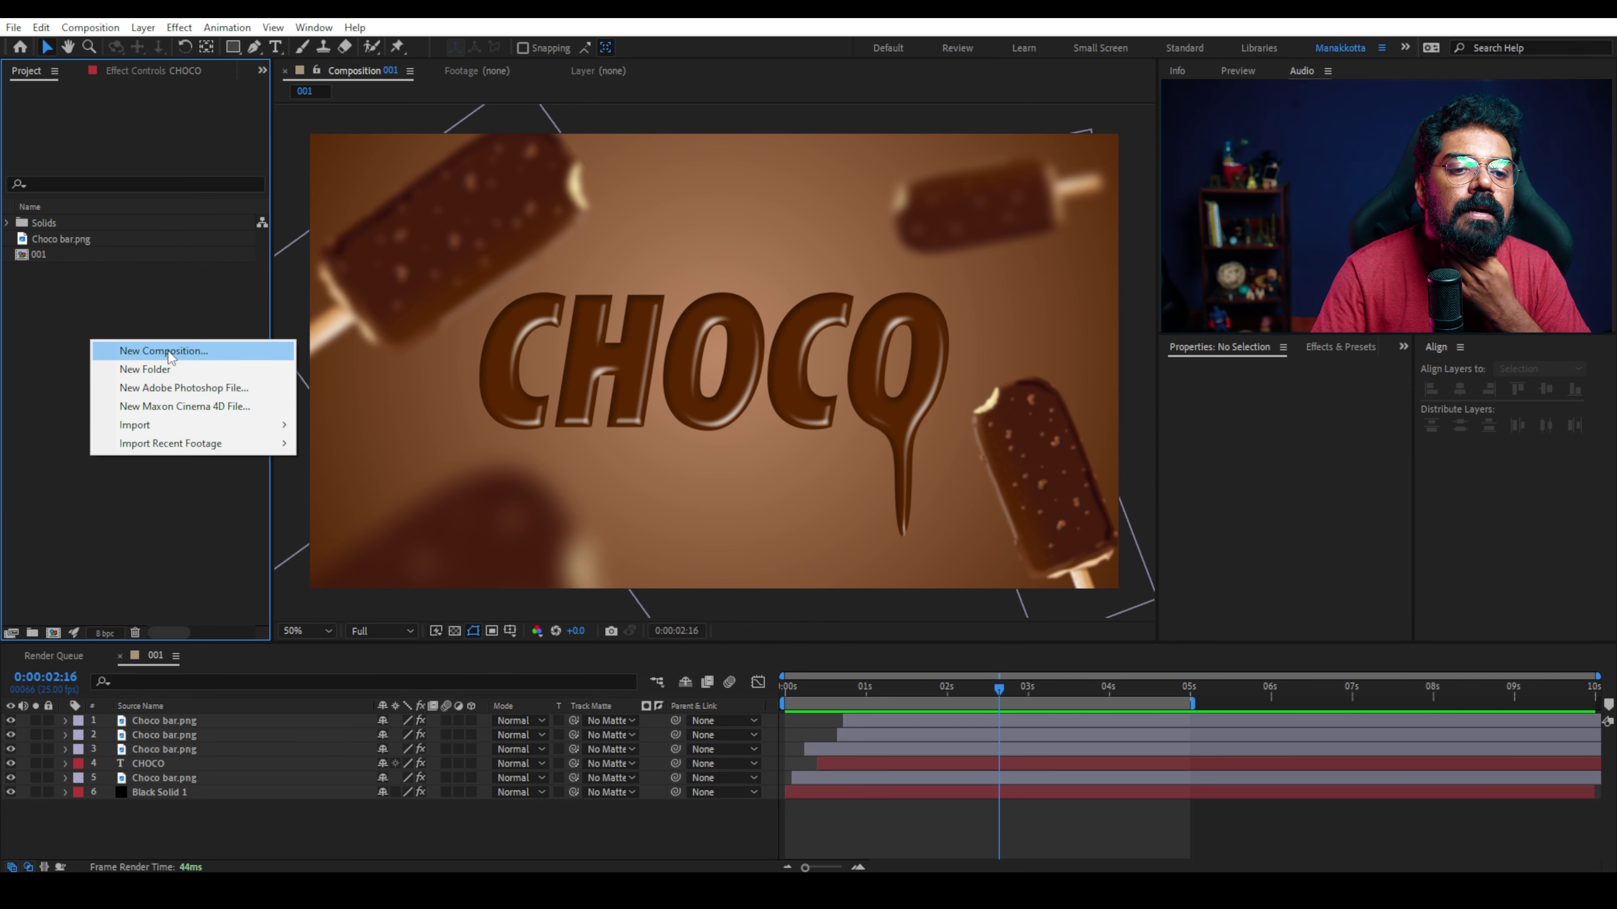
click(108, 352)
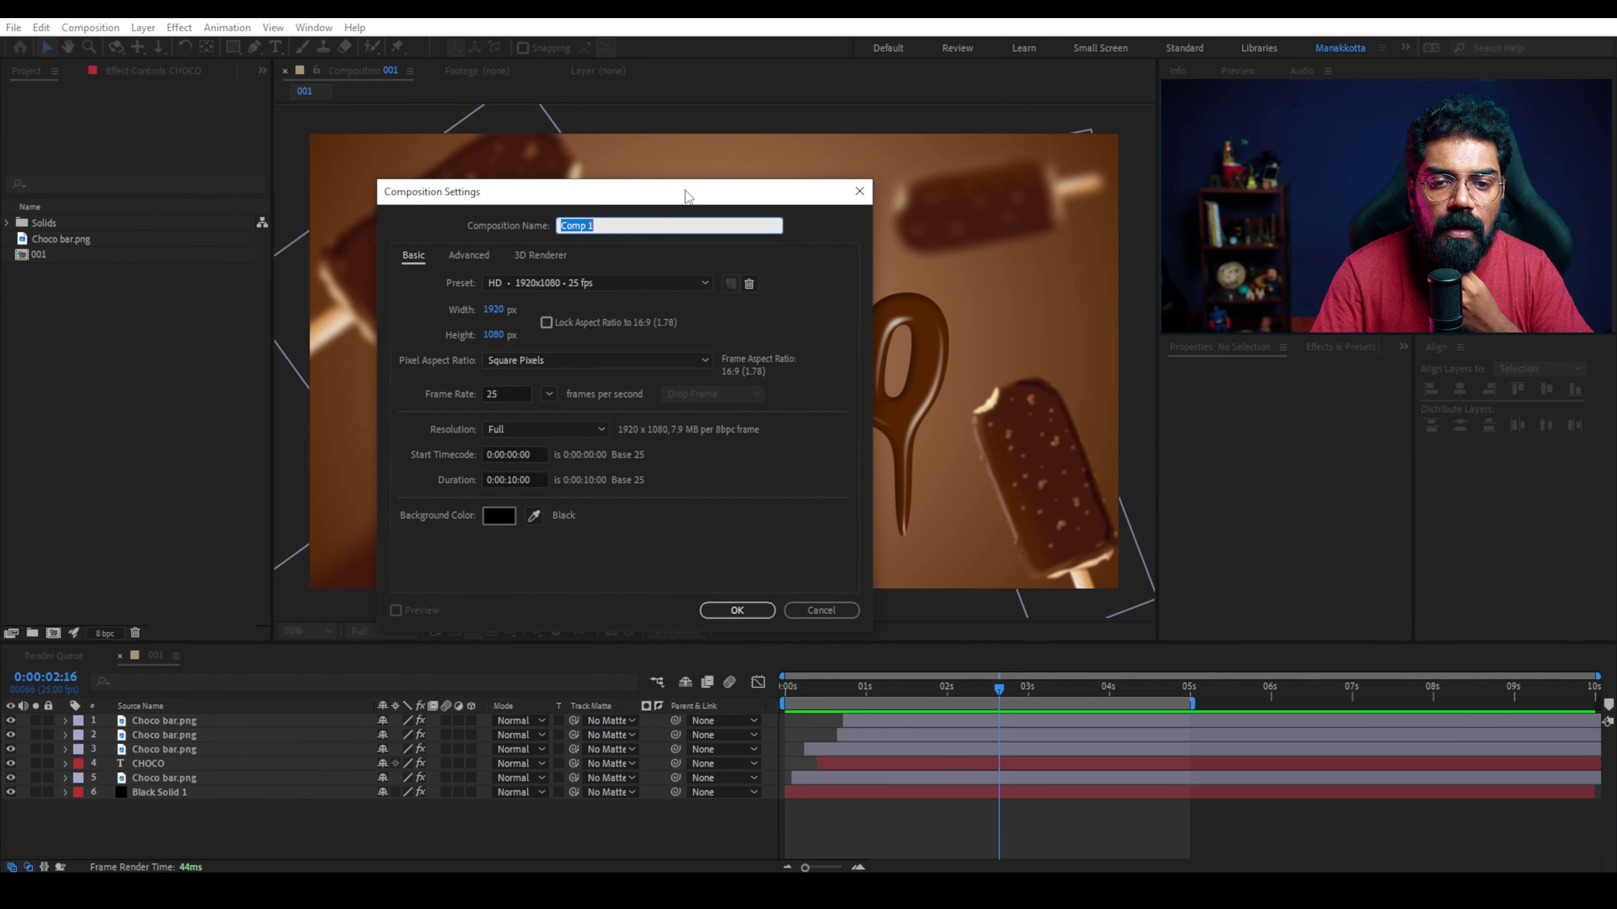
text(CHOCO)
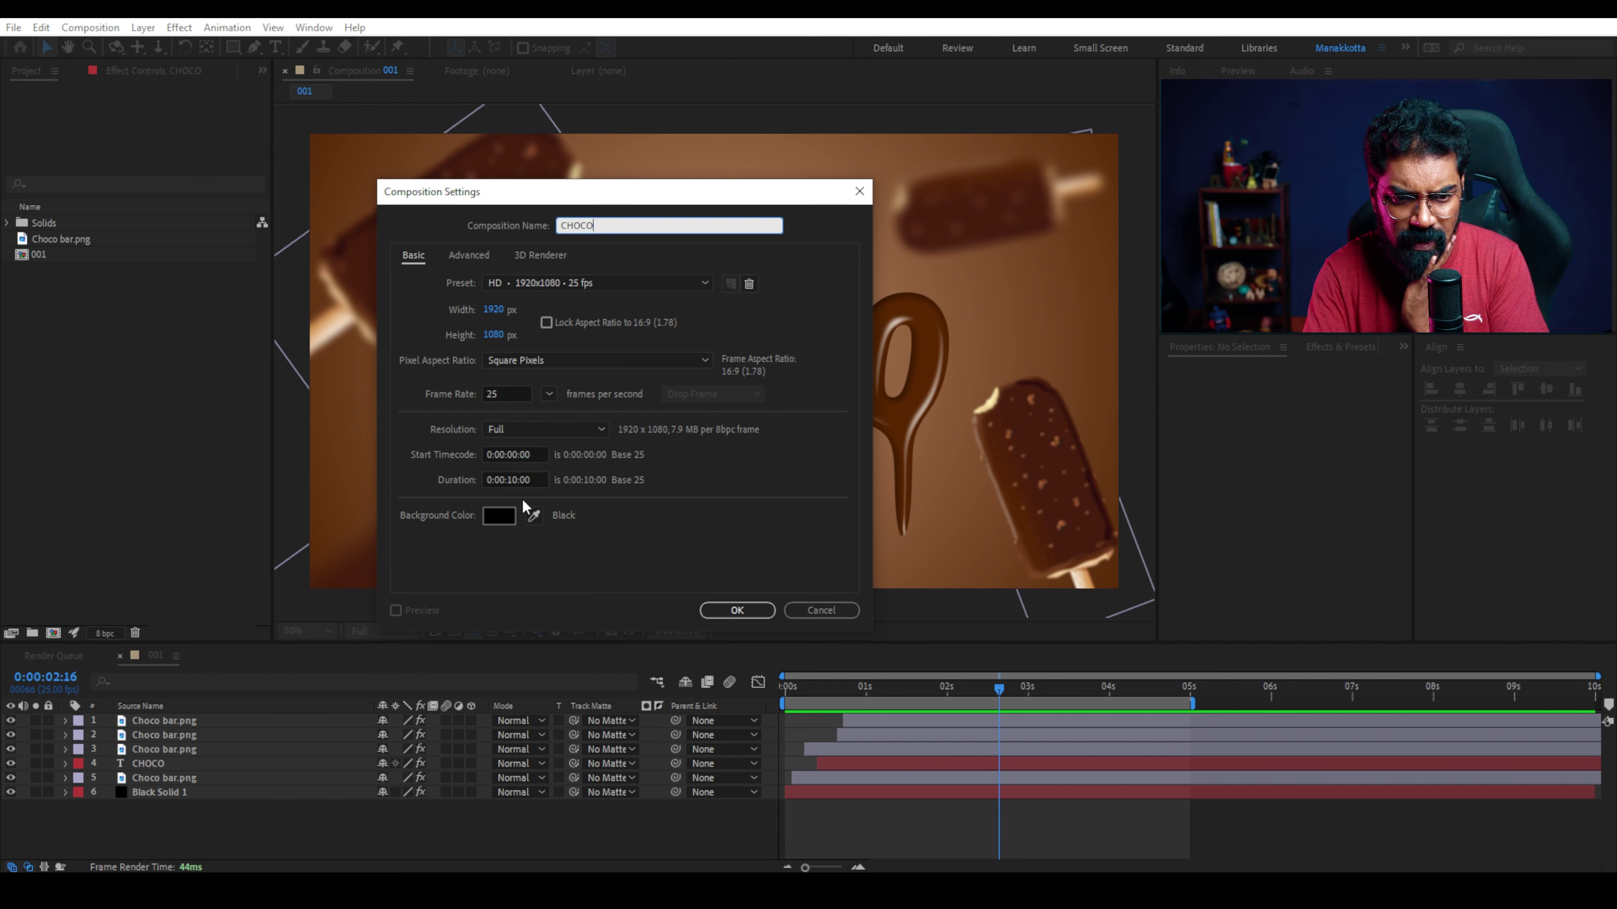
click(737, 610)
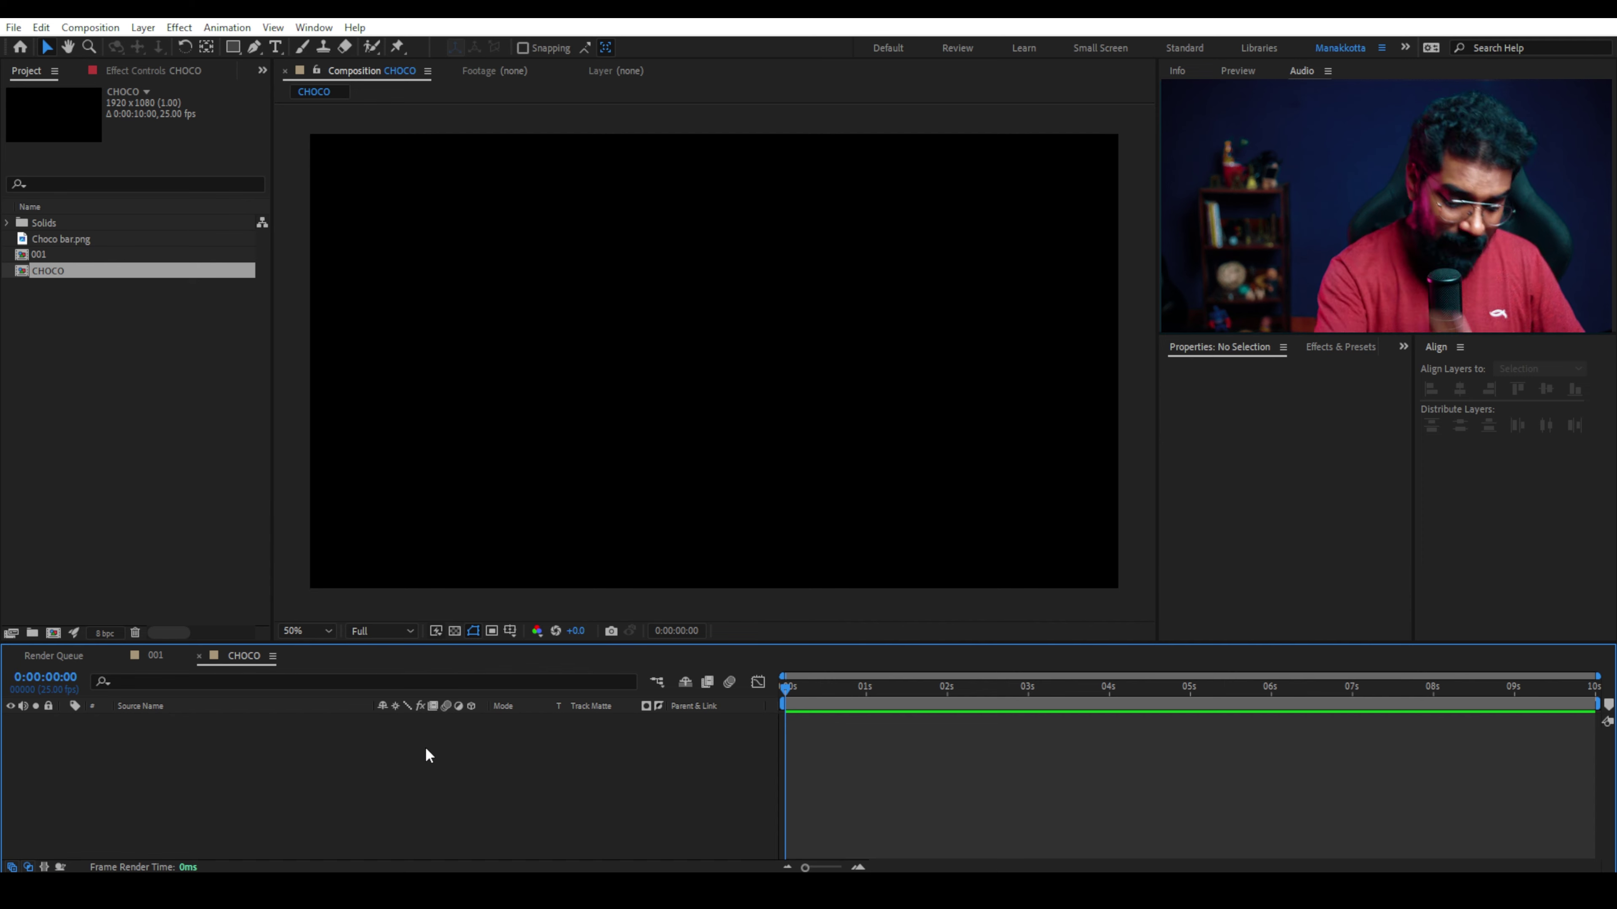
Add a comp-sized black solid layer named BG with Ctrl+Y.
key(ctrl+y)
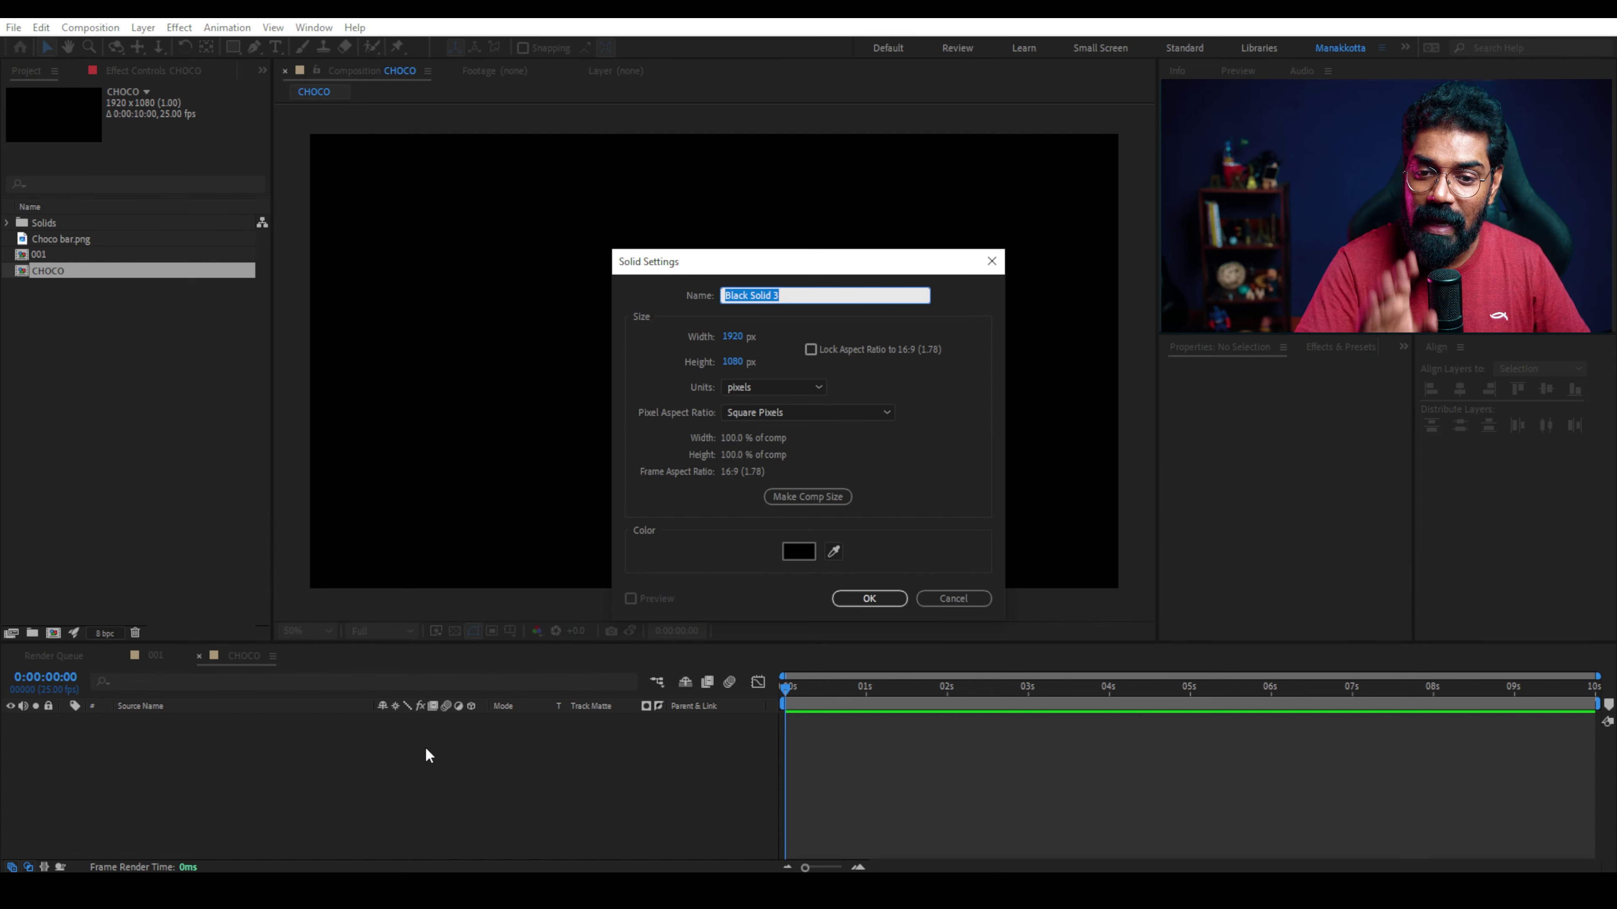
text(BG)
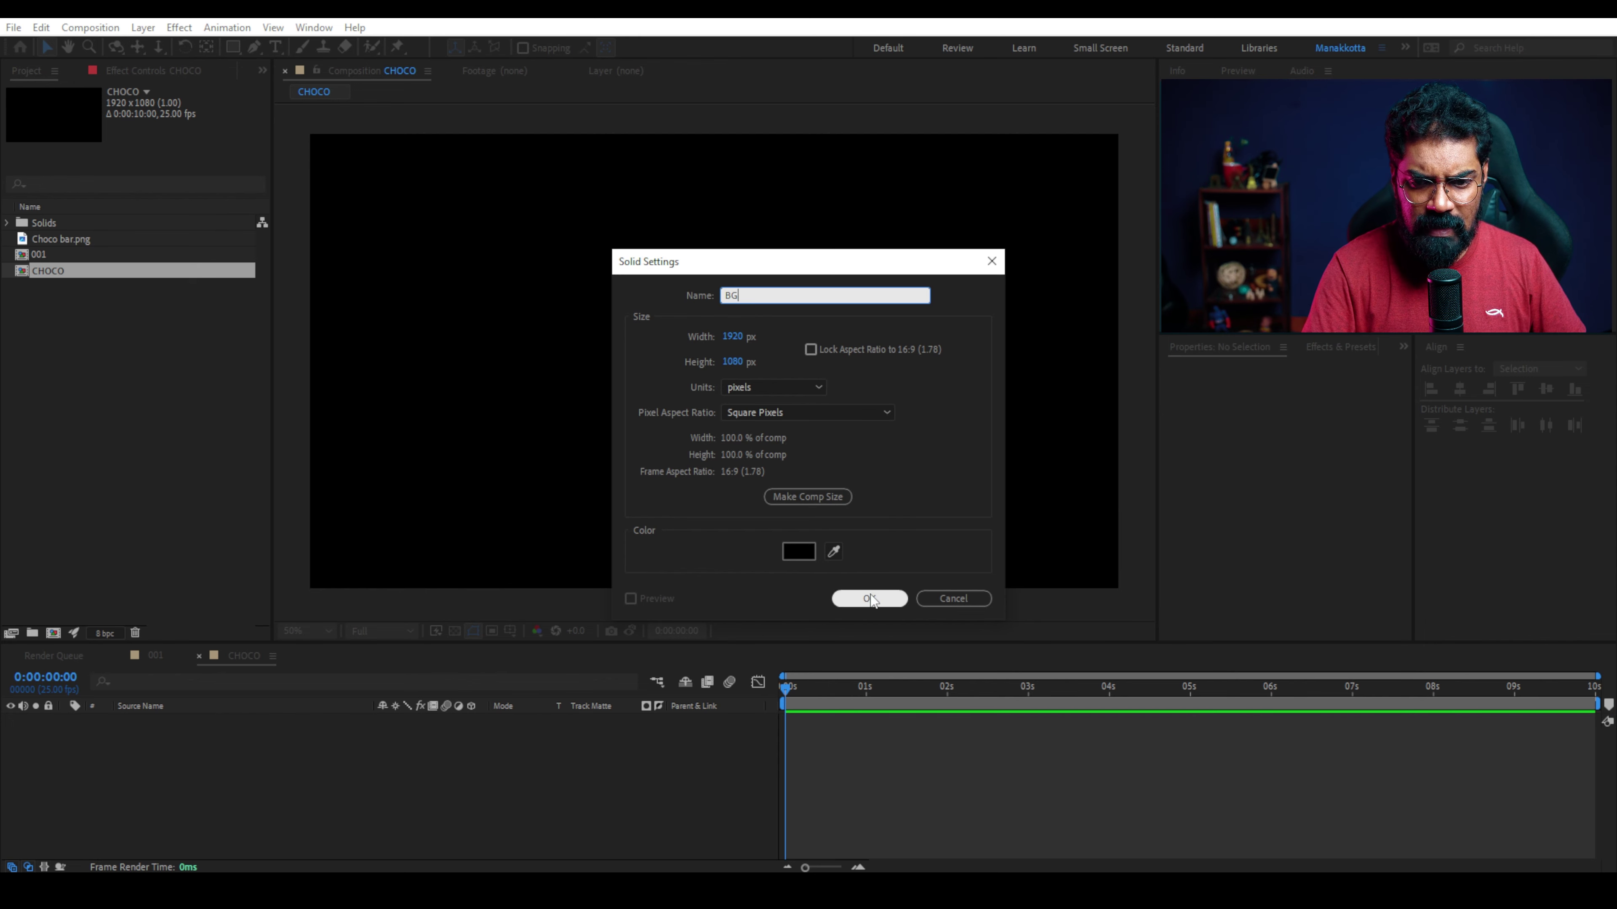
click(861, 604)
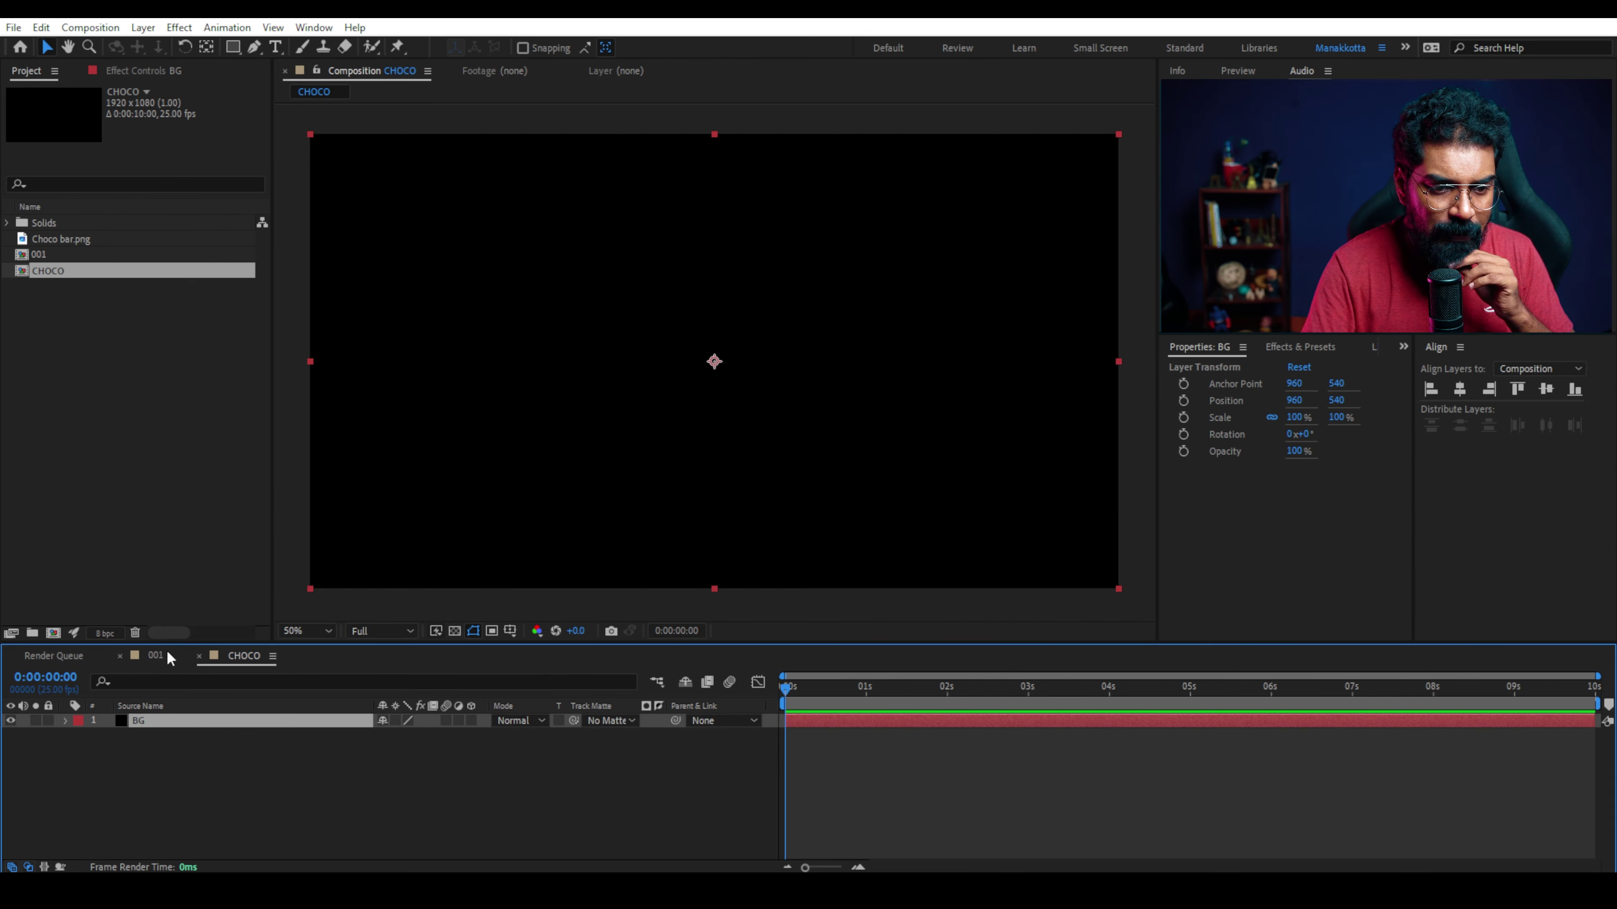
Check the reference composition 001, then return to CHOCO with the BG layer selected.
click(156, 656)
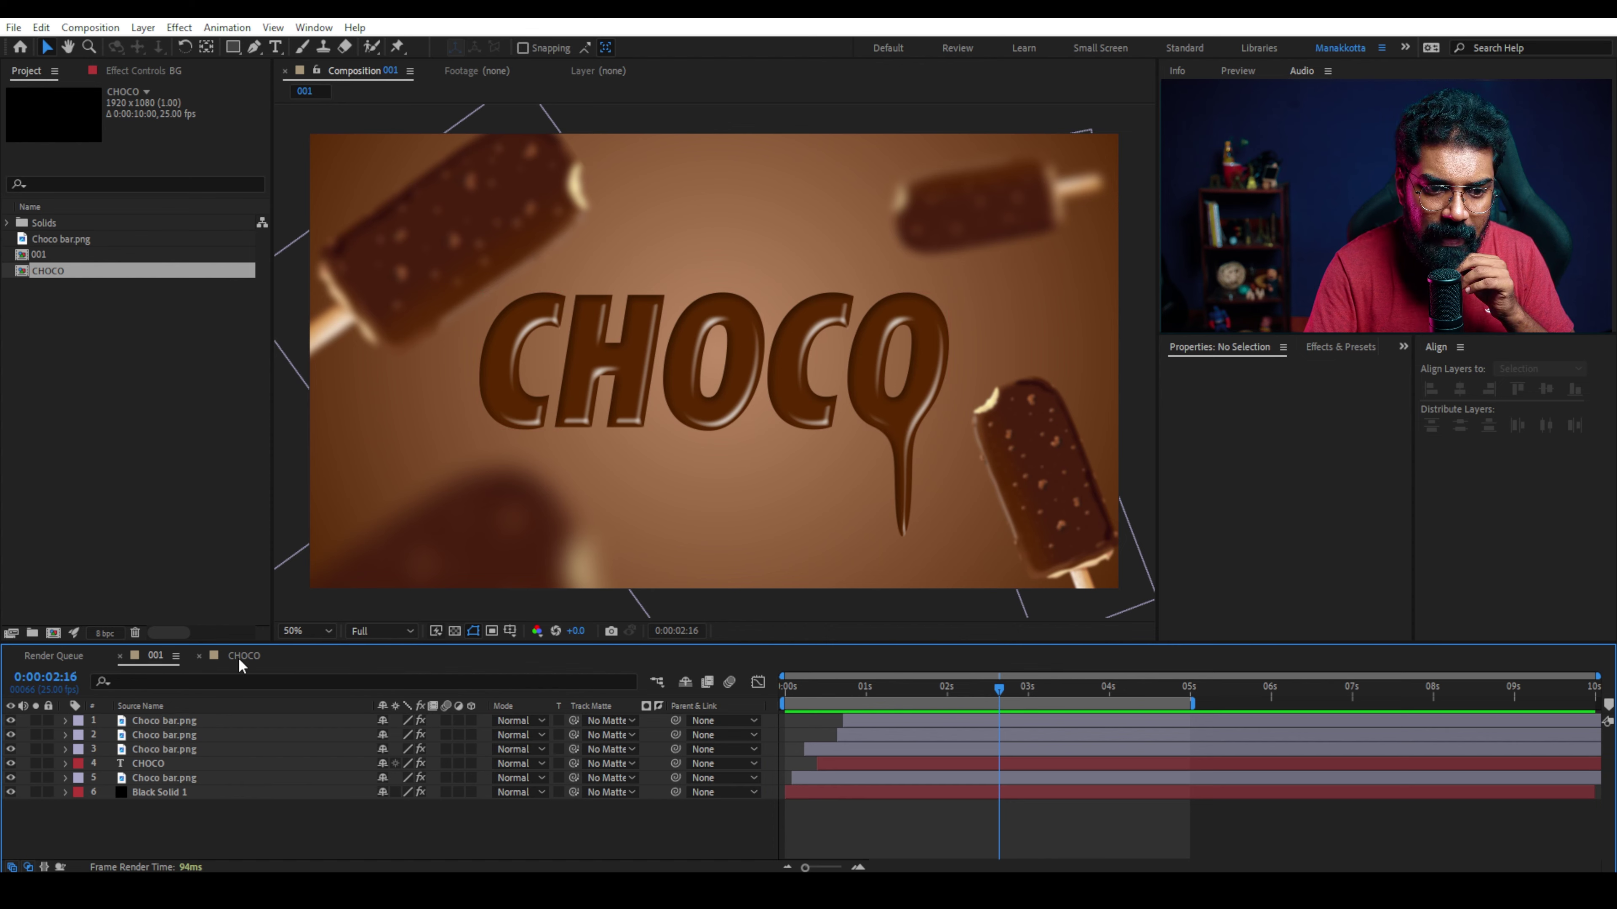
click(244, 656)
click(202, 754)
click(203, 722)
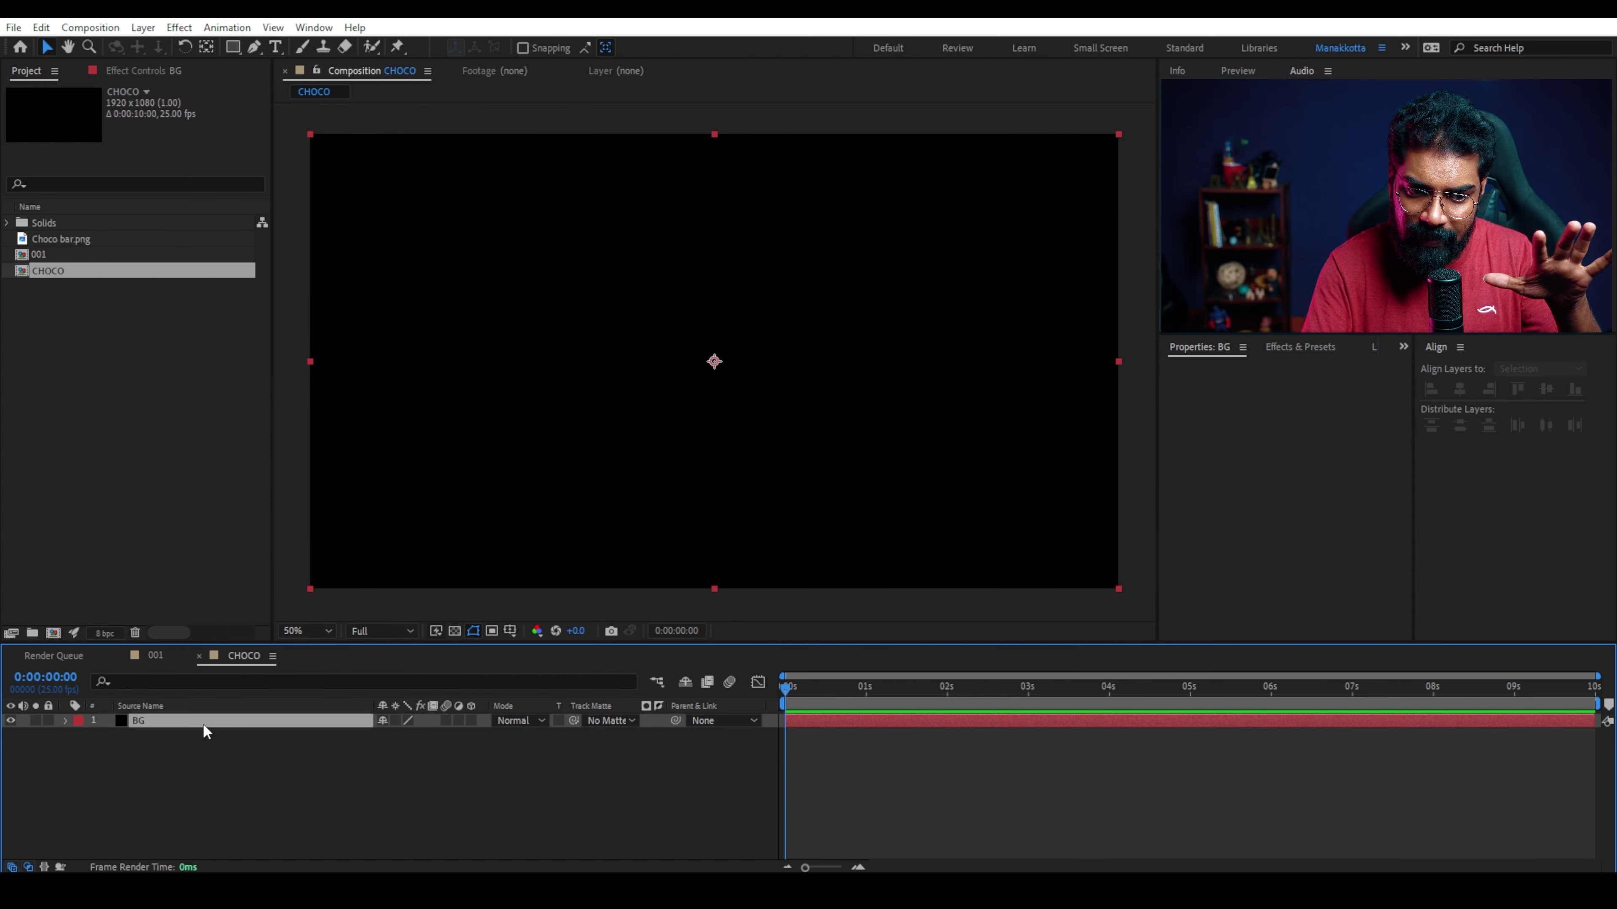
Find Gradient Ramp in Effects & Presets and apply it to the BG layer.
click(1294, 354)
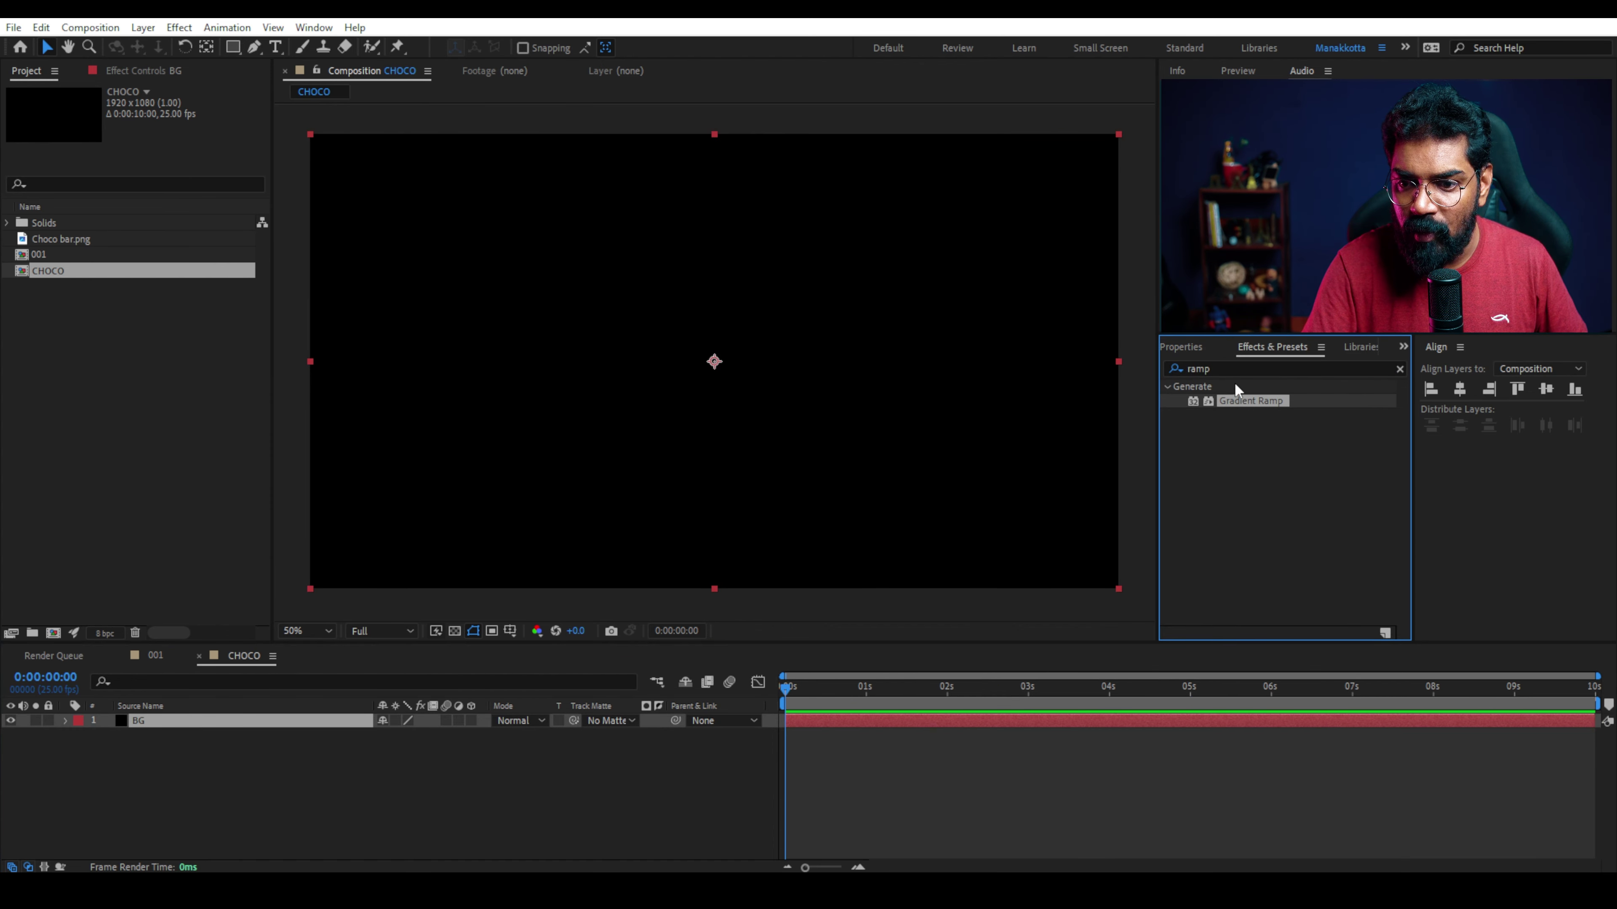
click(1225, 369)
key(BackSpace)
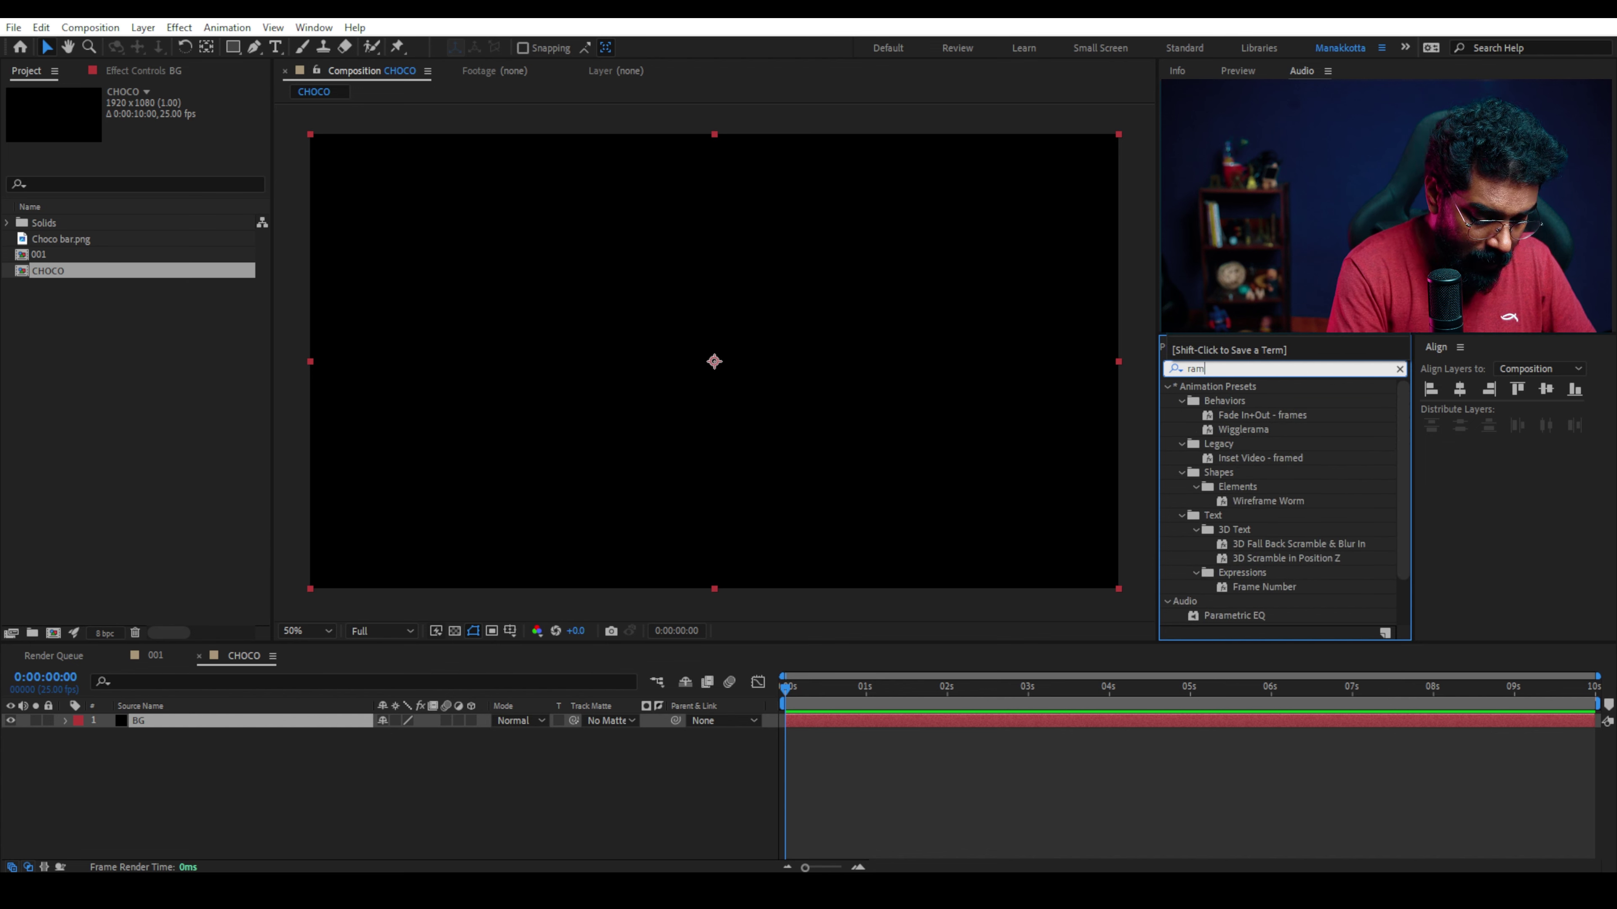
text(p)
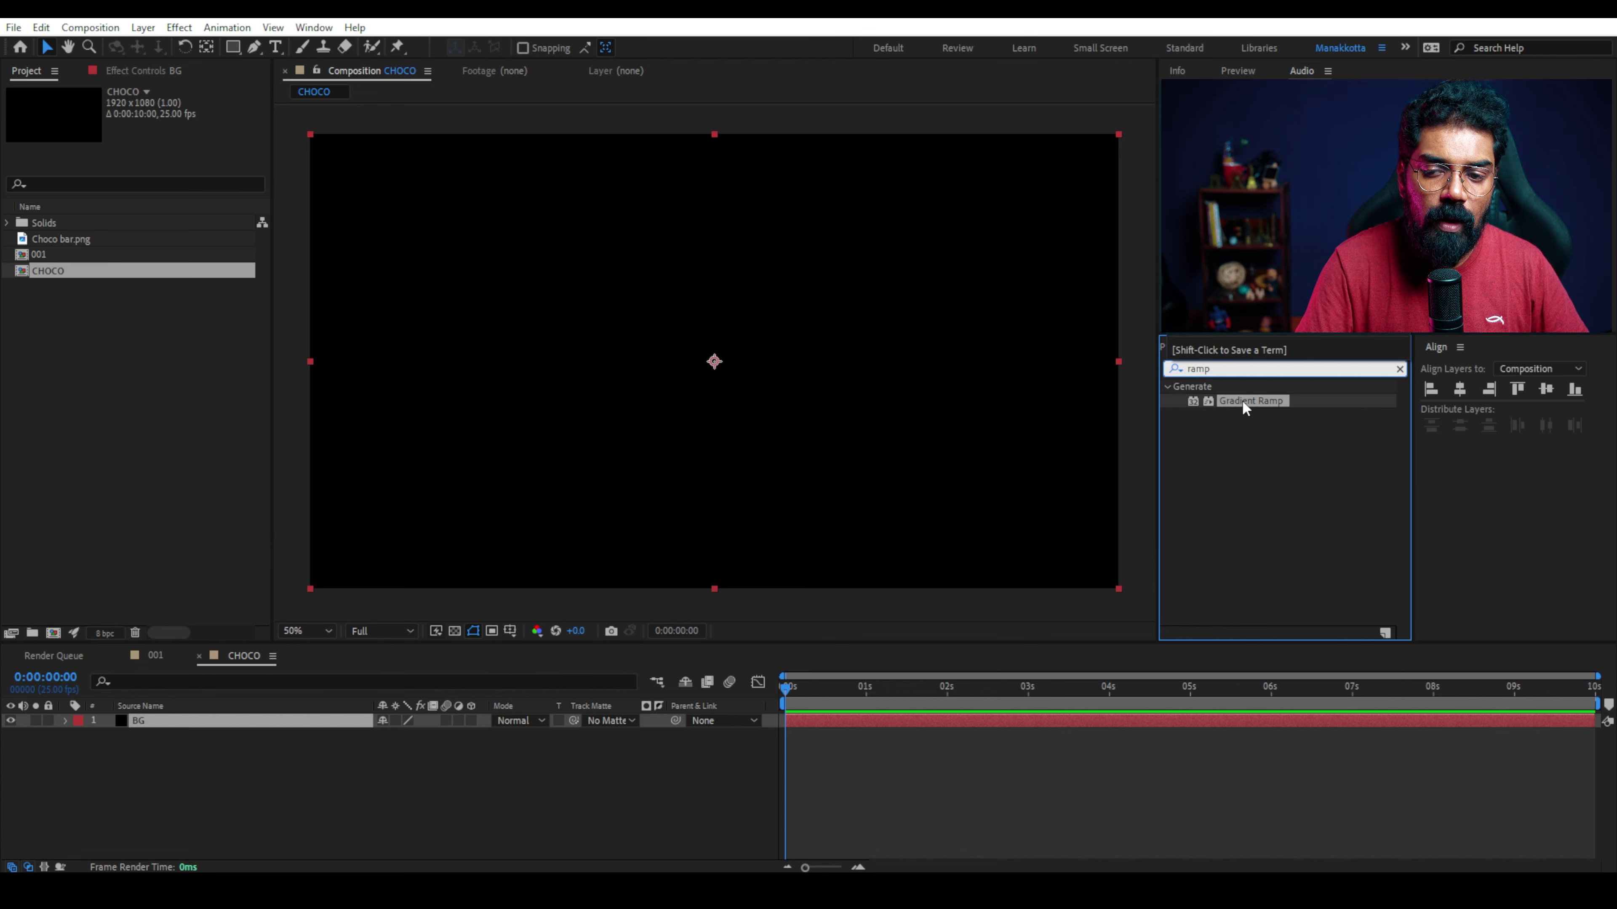
drag(1242, 399, 837, 381)
click(1234, 73)
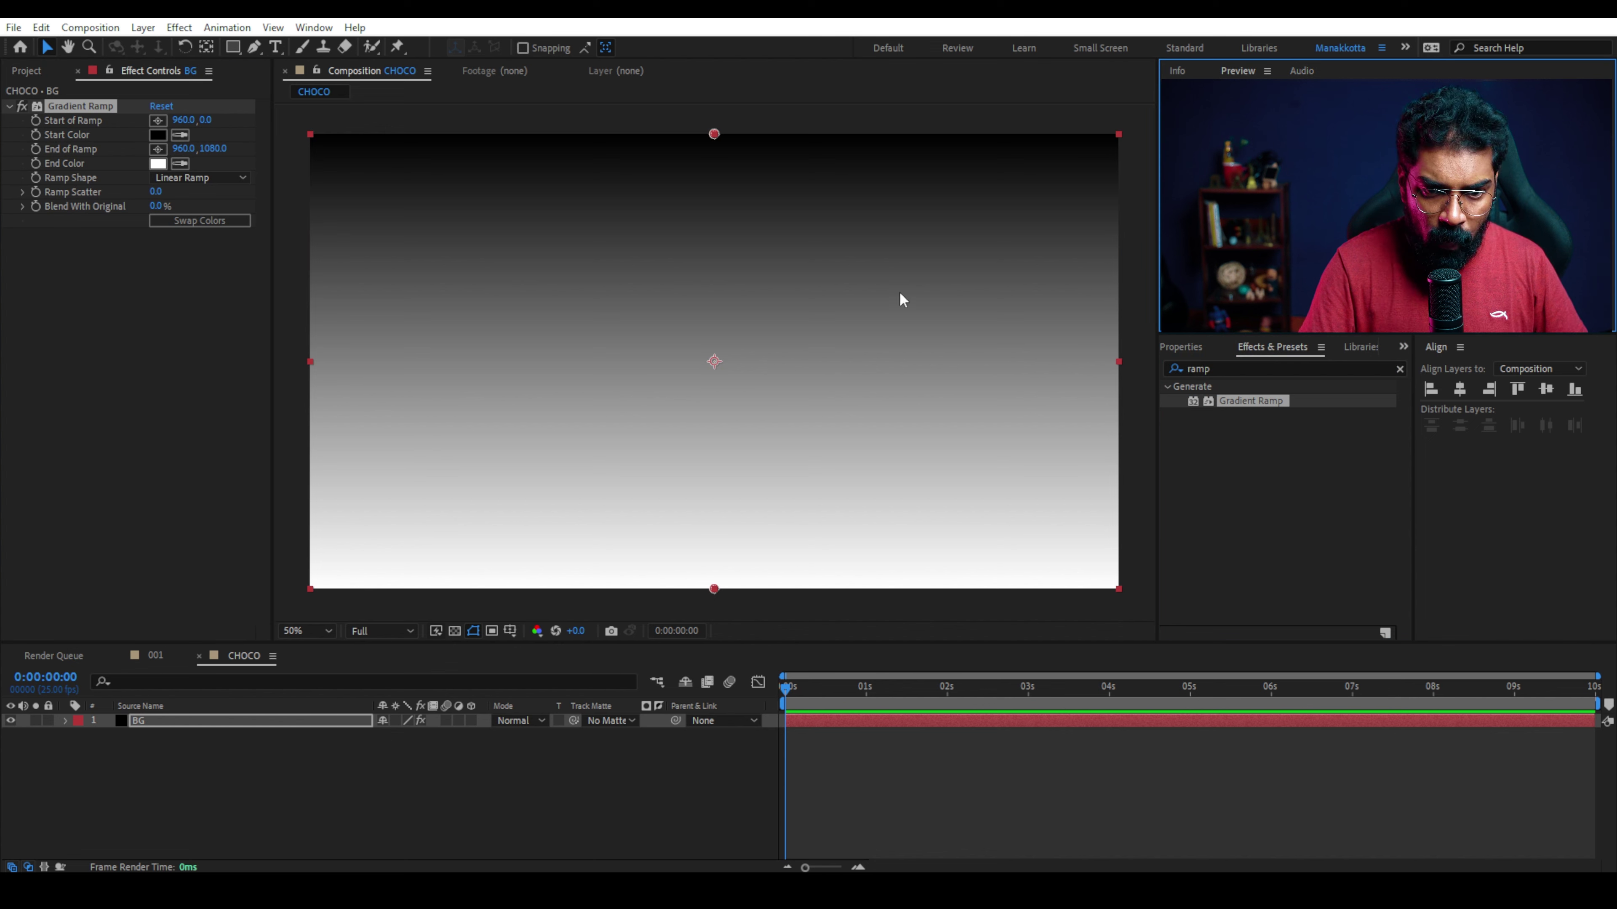
click(203, 758)
click(191, 723)
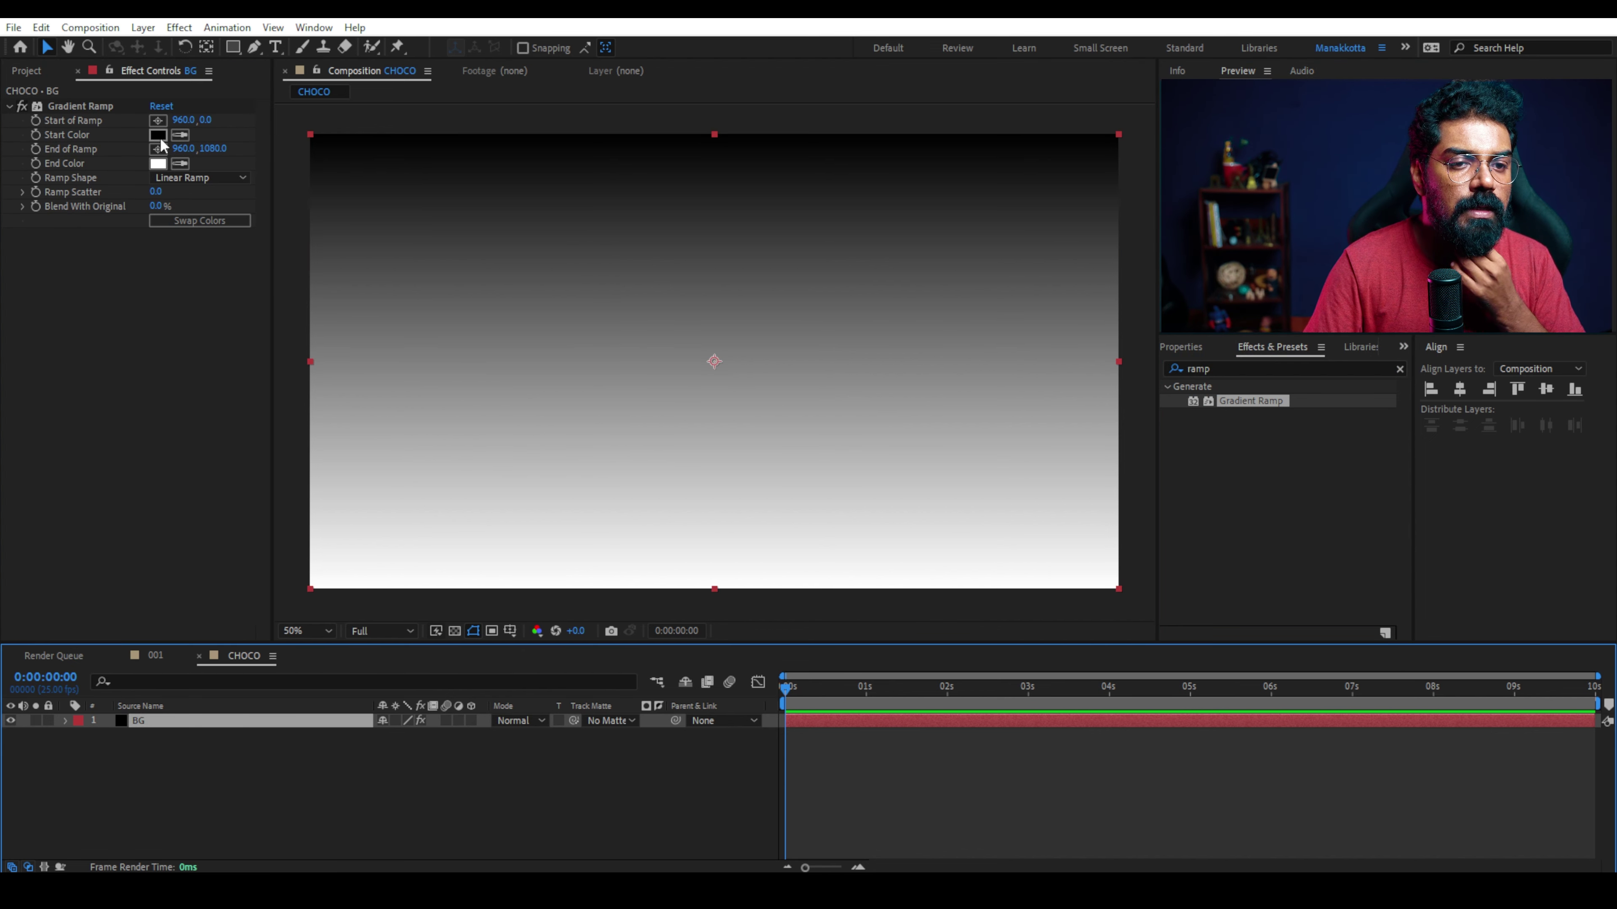
Set the ramp's start colour to dark brown and end colour to light orange.
click(158, 135)
drag(1145, 454, 1149, 467)
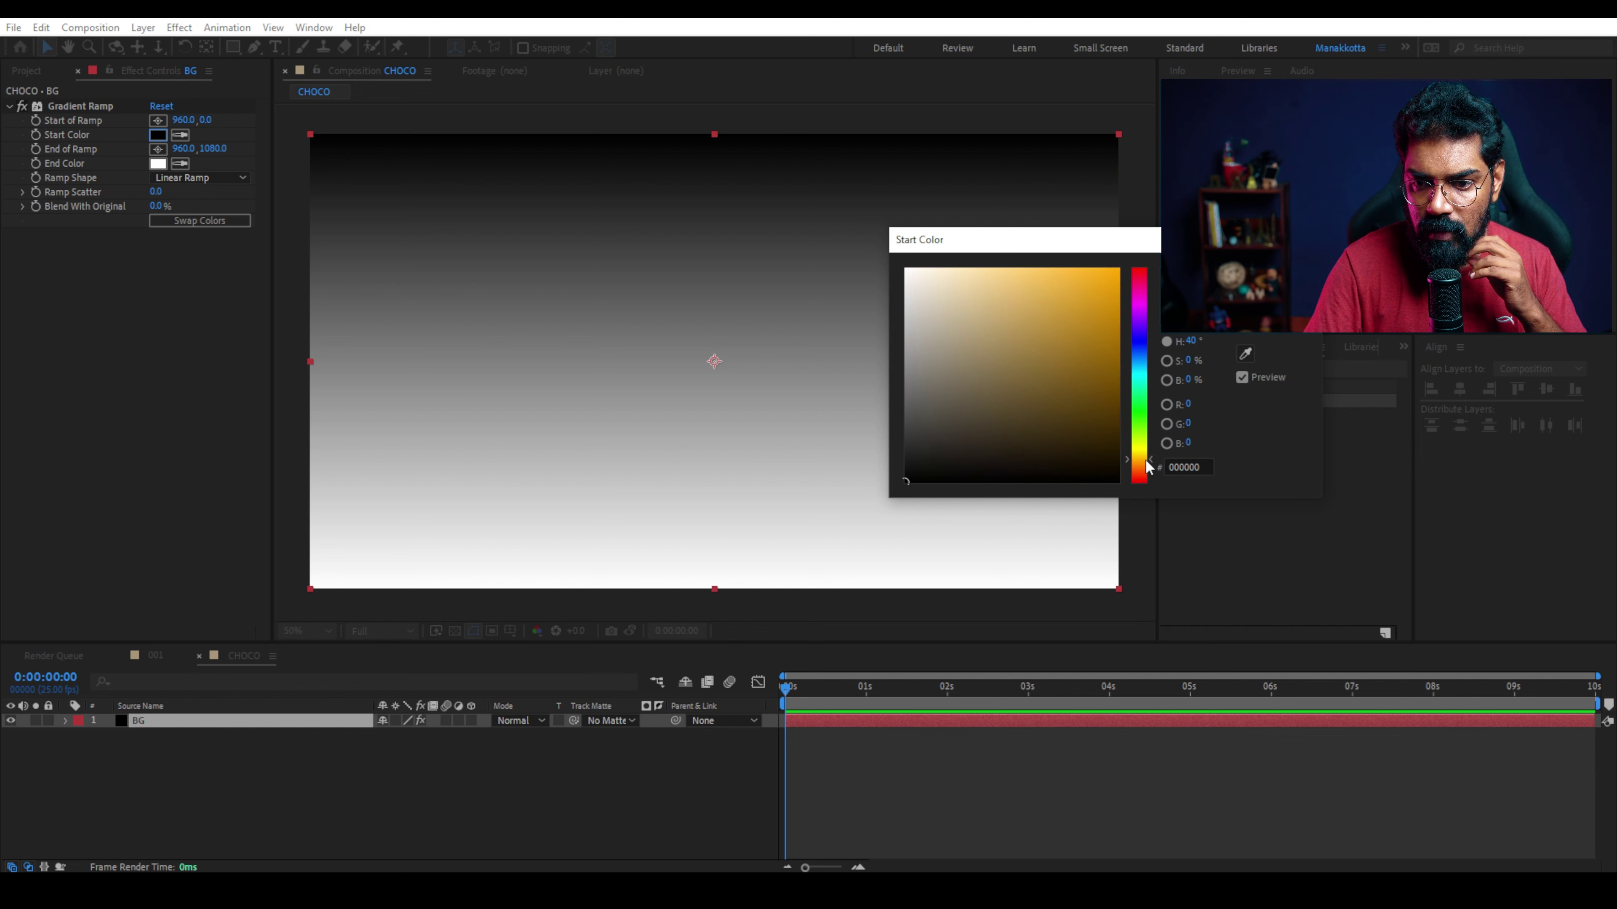
drag(1126, 411, 1154, 379)
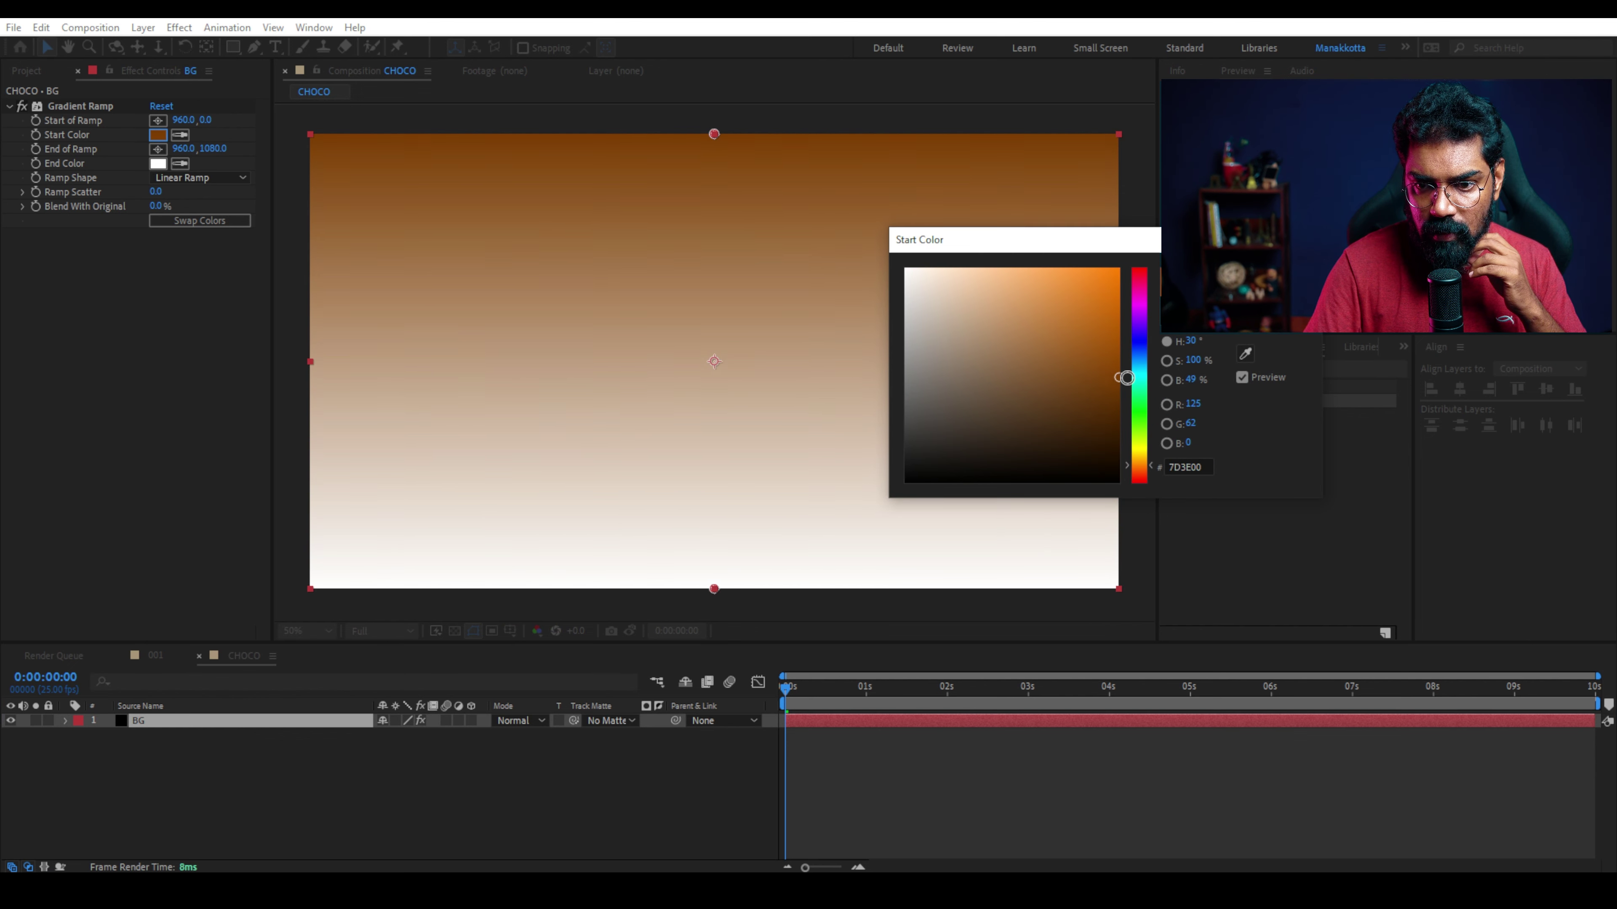
key(Return)
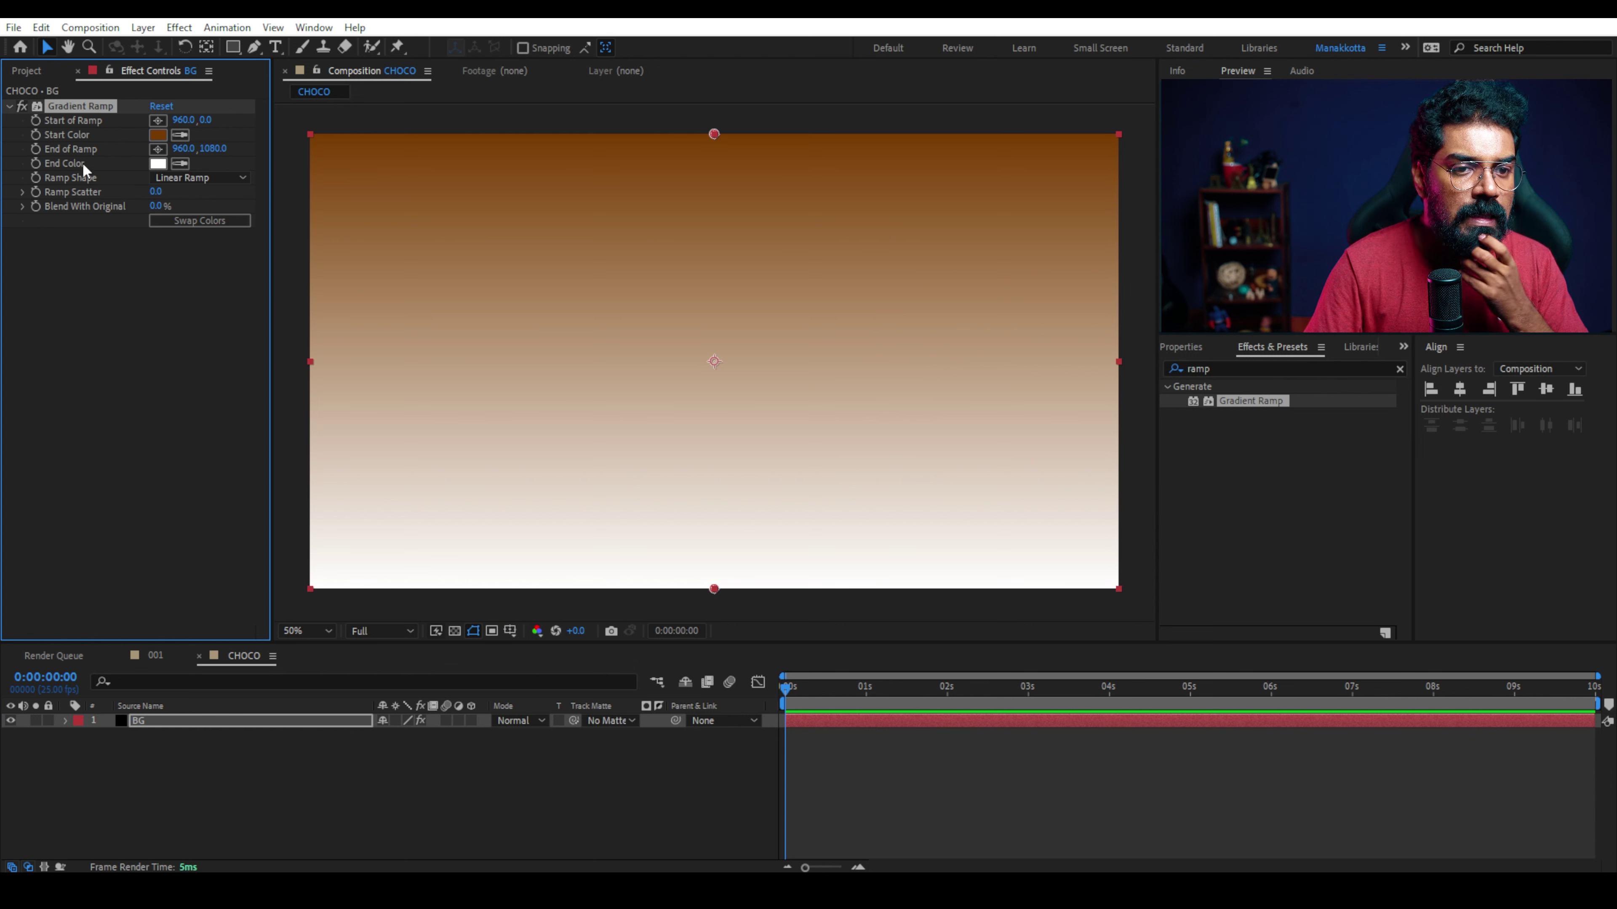
click(158, 163)
click(1139, 465)
drag(1139, 470, 1145, 467)
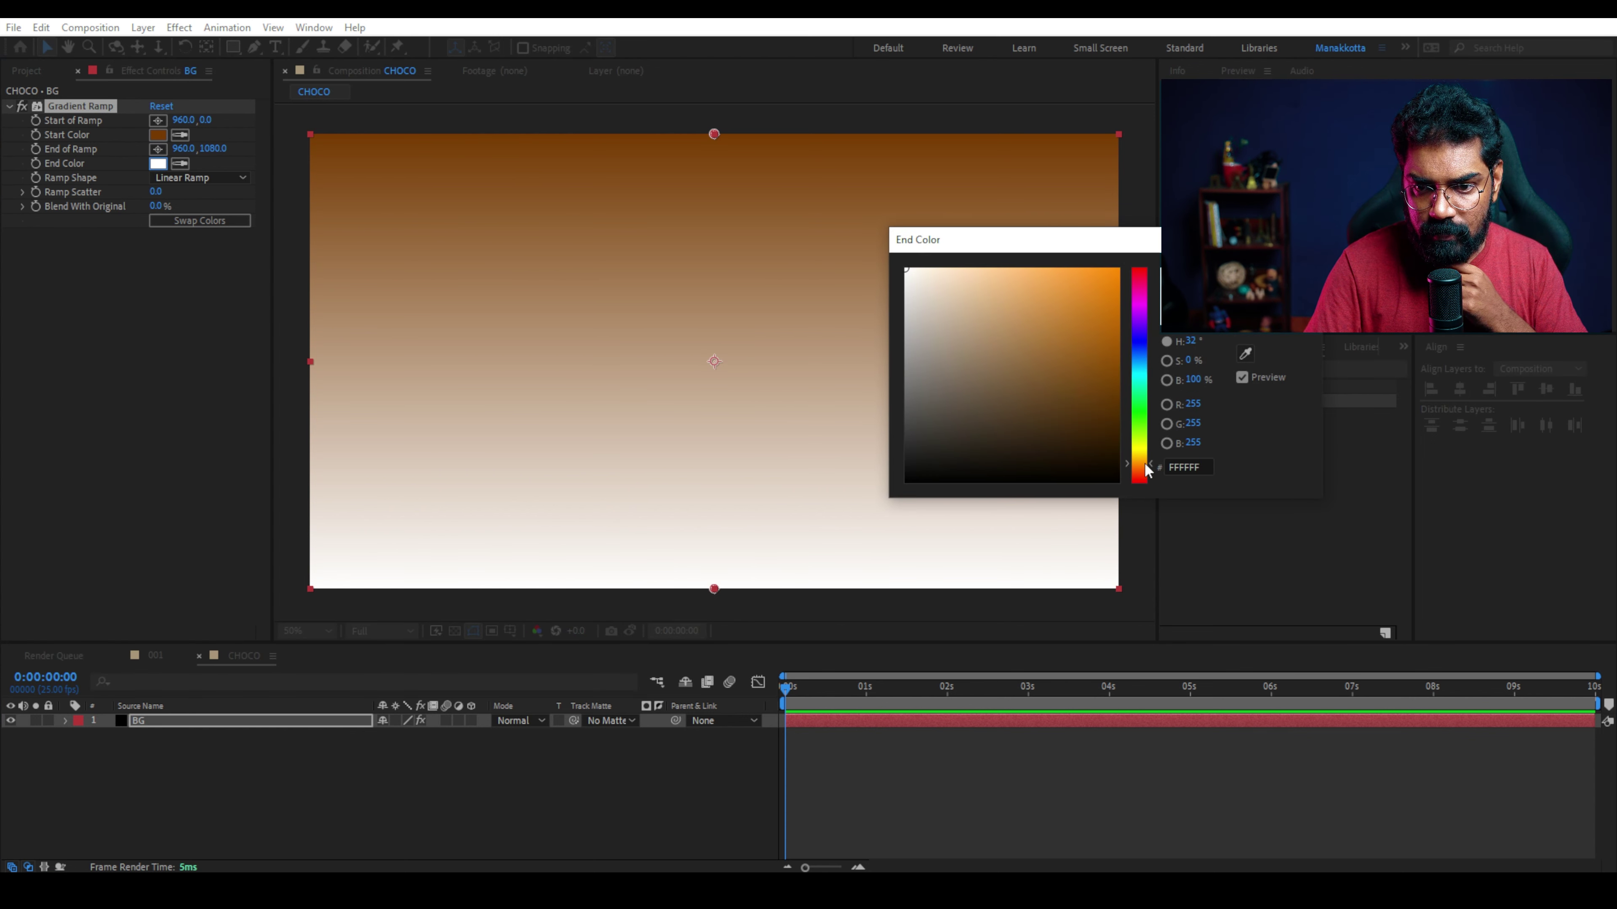
click(1017, 283)
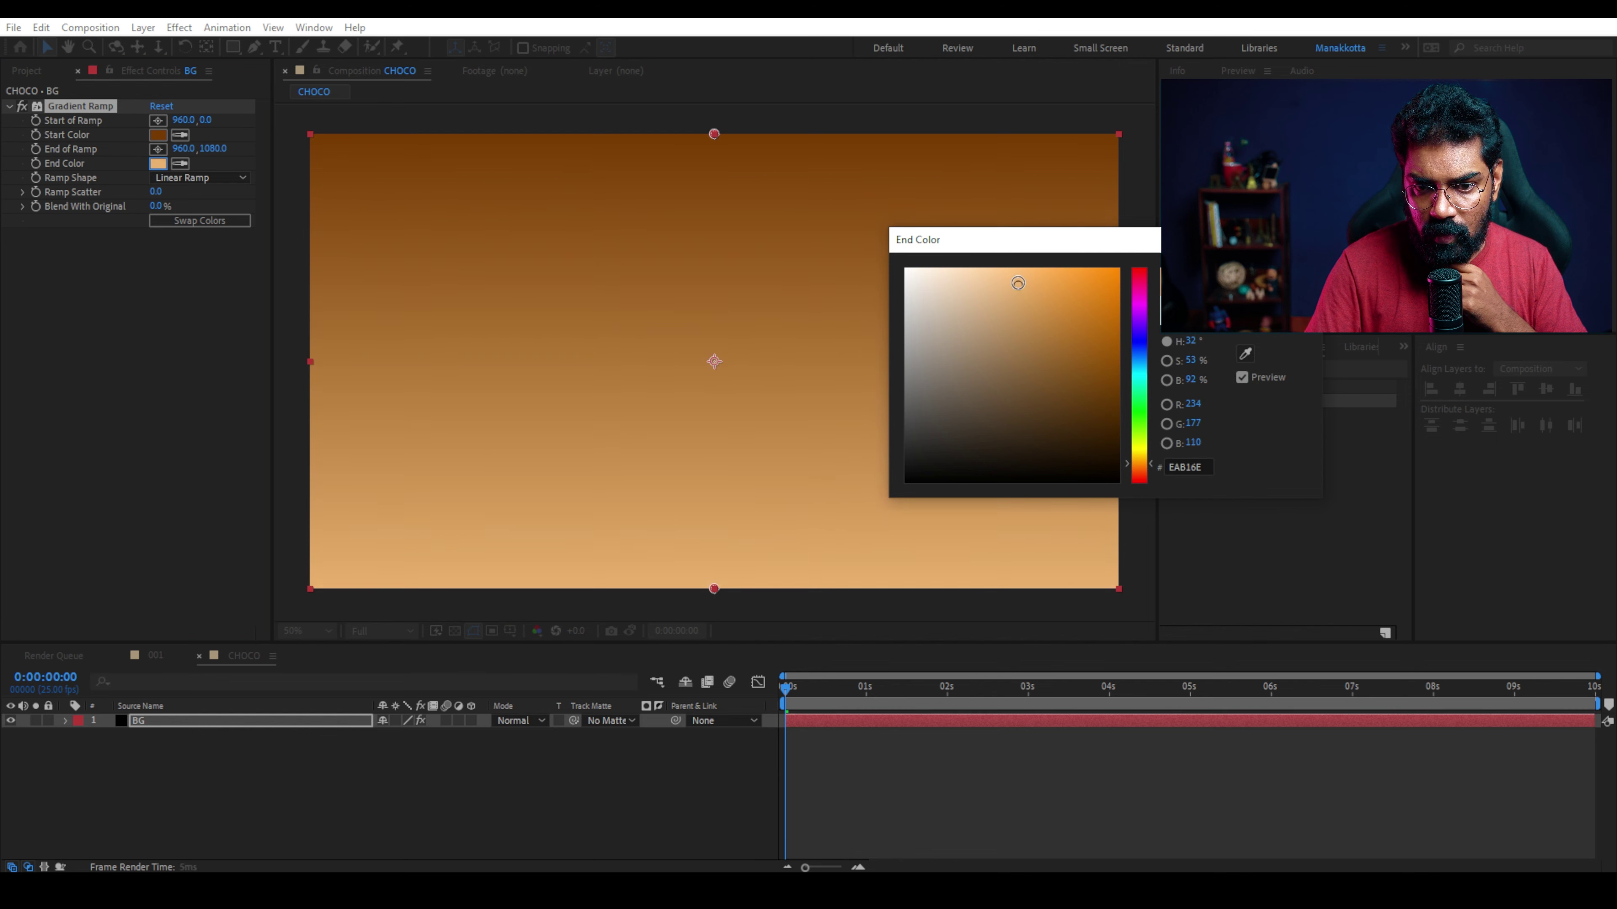
drag(1017, 283, 1032, 285)
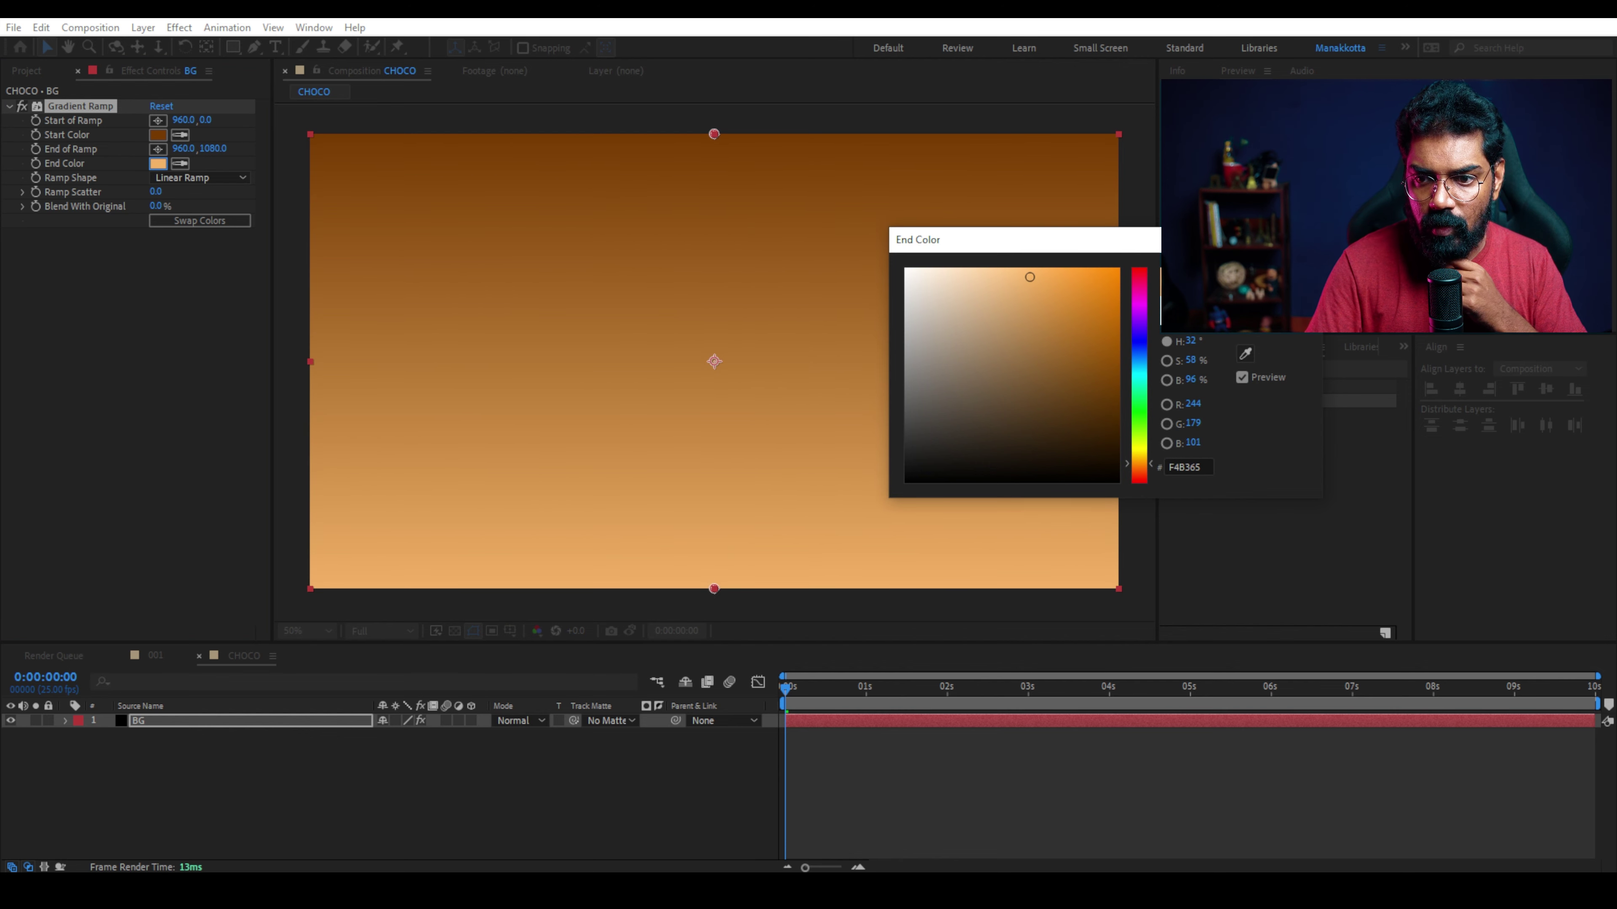
key(Return)
Change the ramp shape to Radial Ramp and swap its colours.
click(206, 179)
click(224, 215)
click(199, 220)
key(comma)
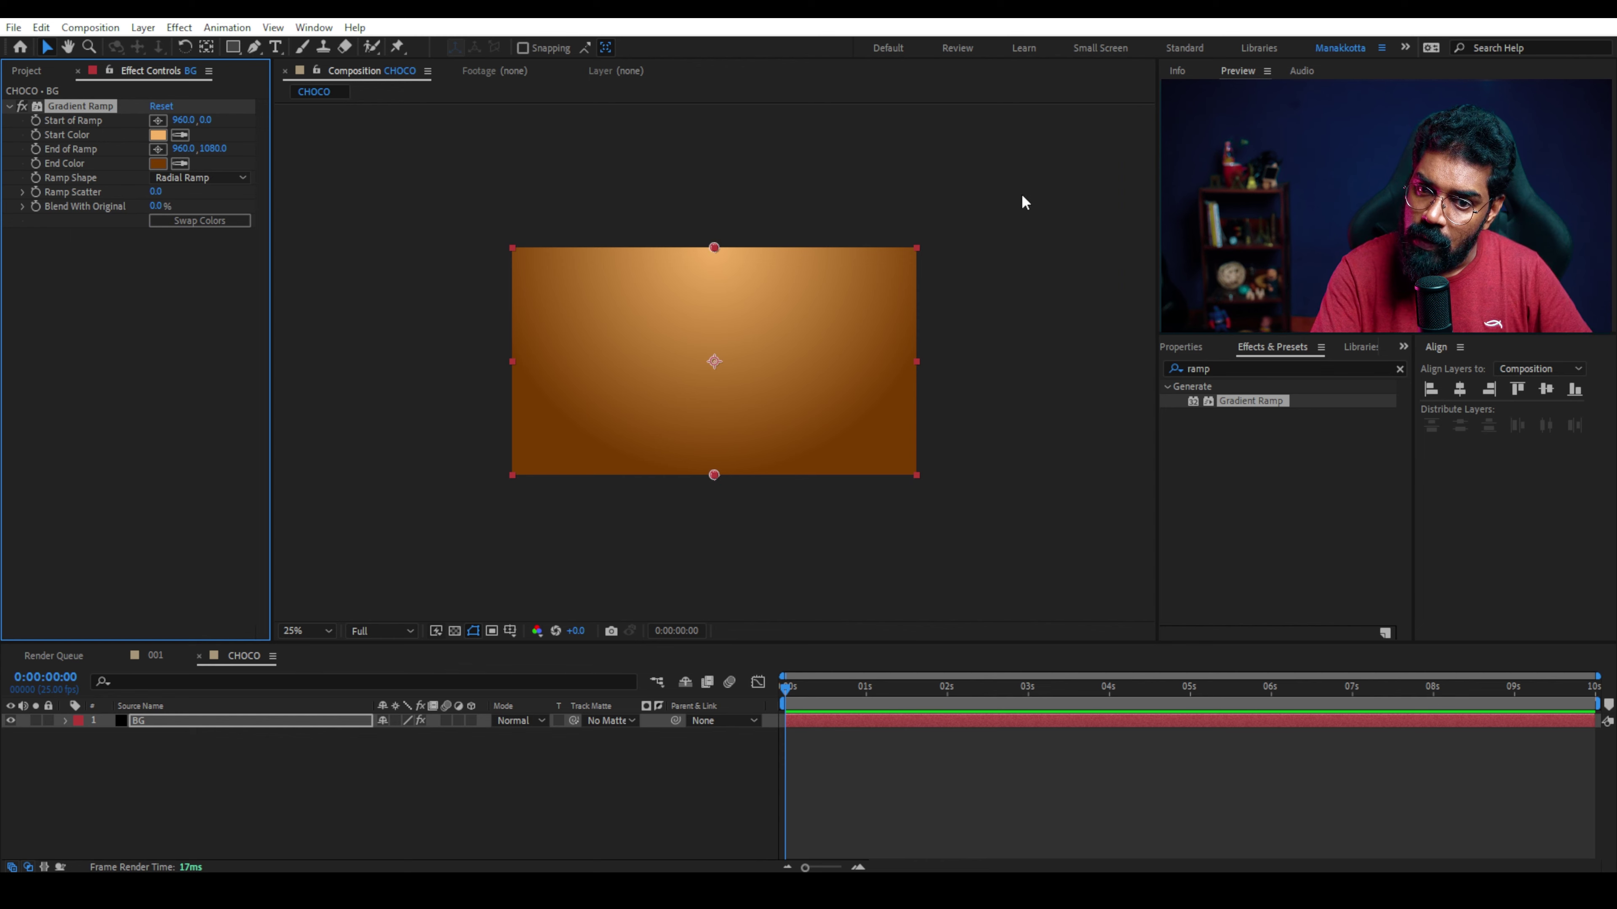
Move the radial ramp's bright start point to the frame centre and adjust its end point spread.
click(1020, 199)
key(period)
scroll(584, 368, down, 3)
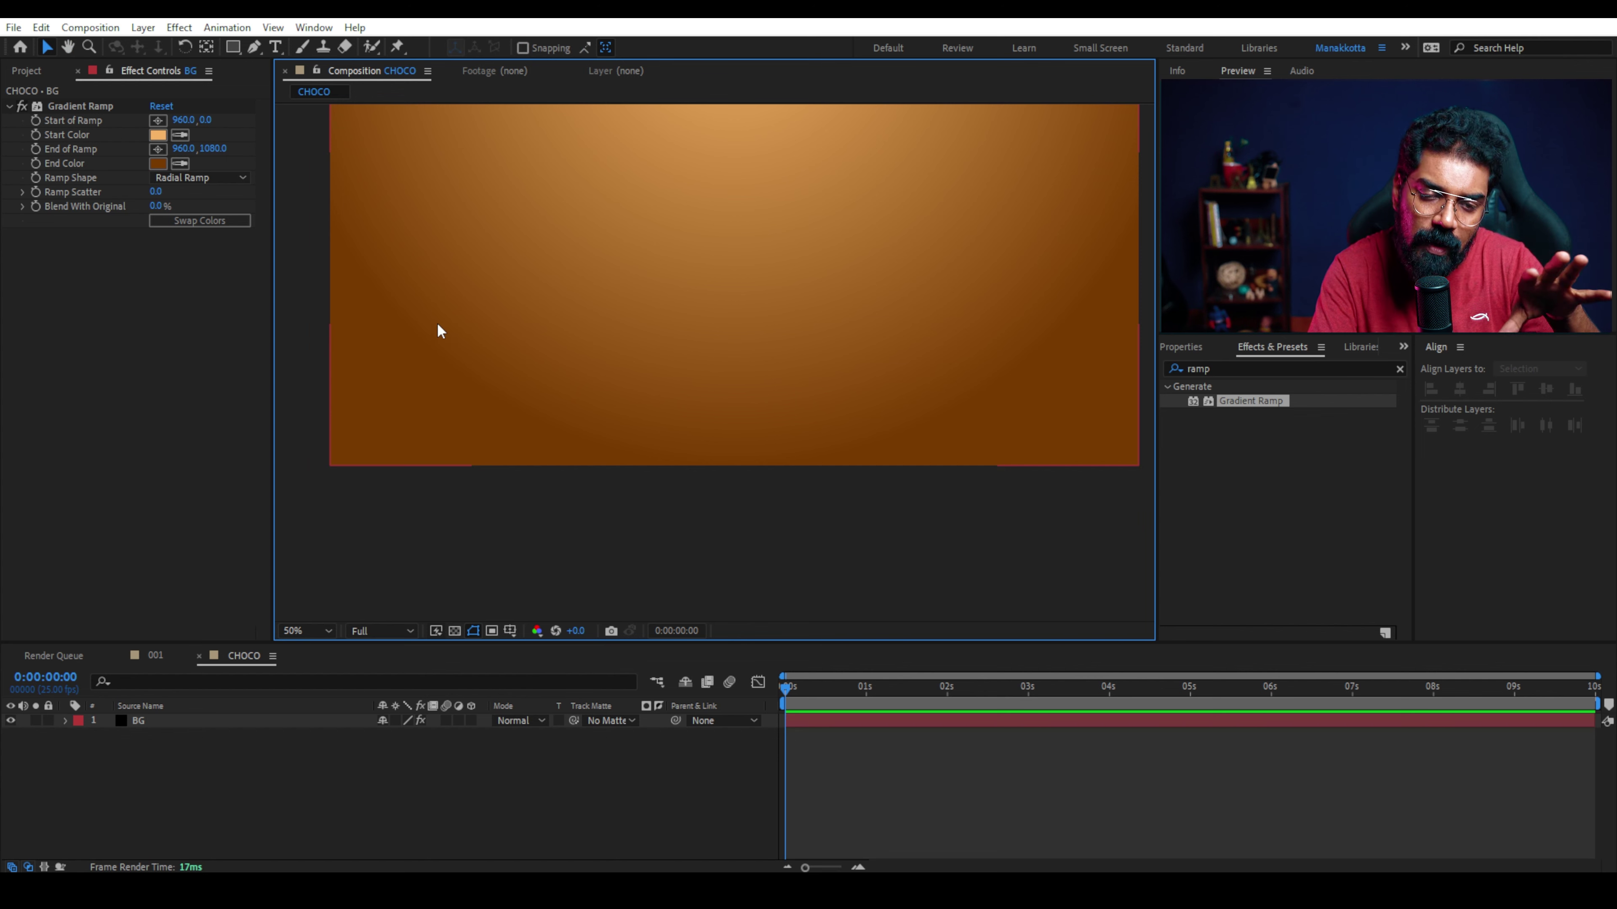
key(comma)
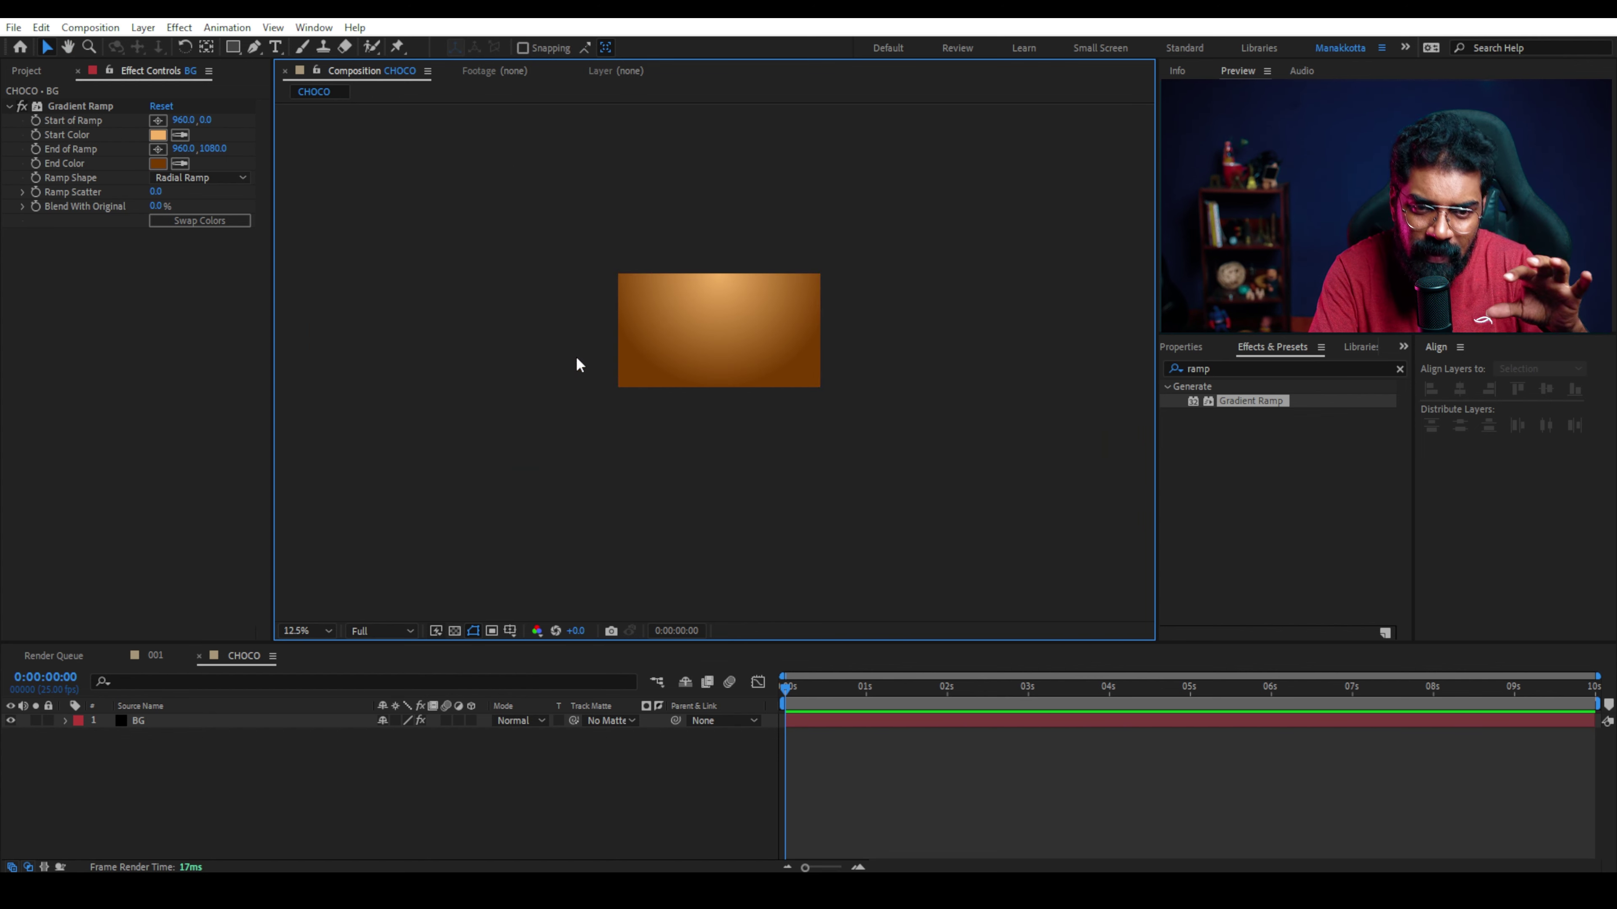
click(80, 106)
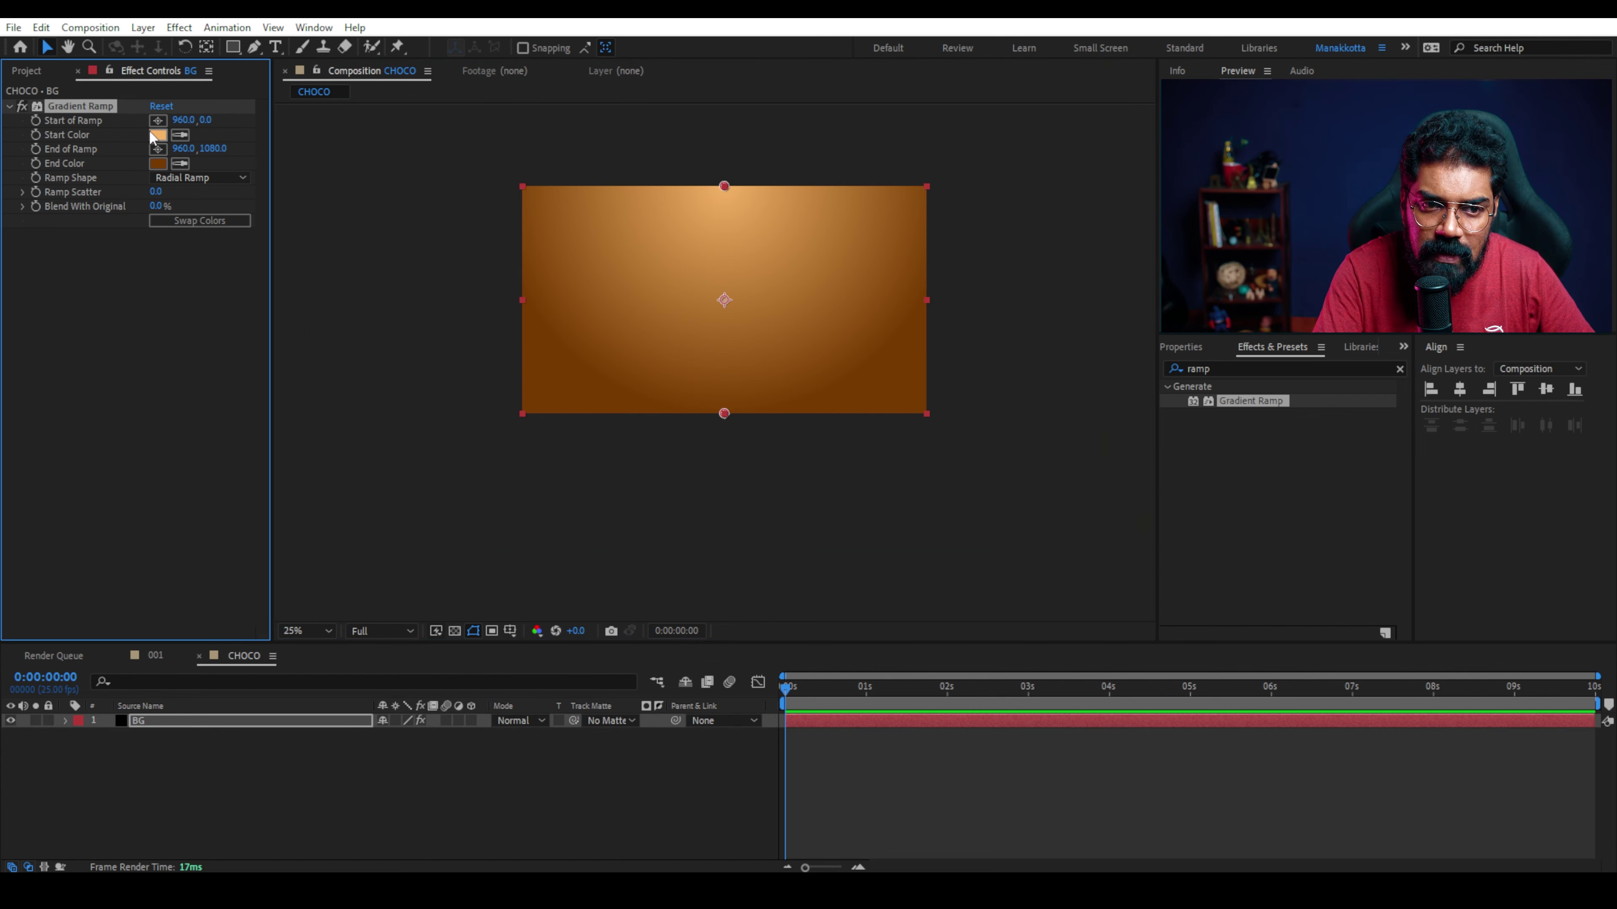
drag(724, 414, 927, 414)
drag(723, 186, 724, 300)
click(26, 70)
scroll(711, 408, up, 1)
scroll(711, 407, down, 1)
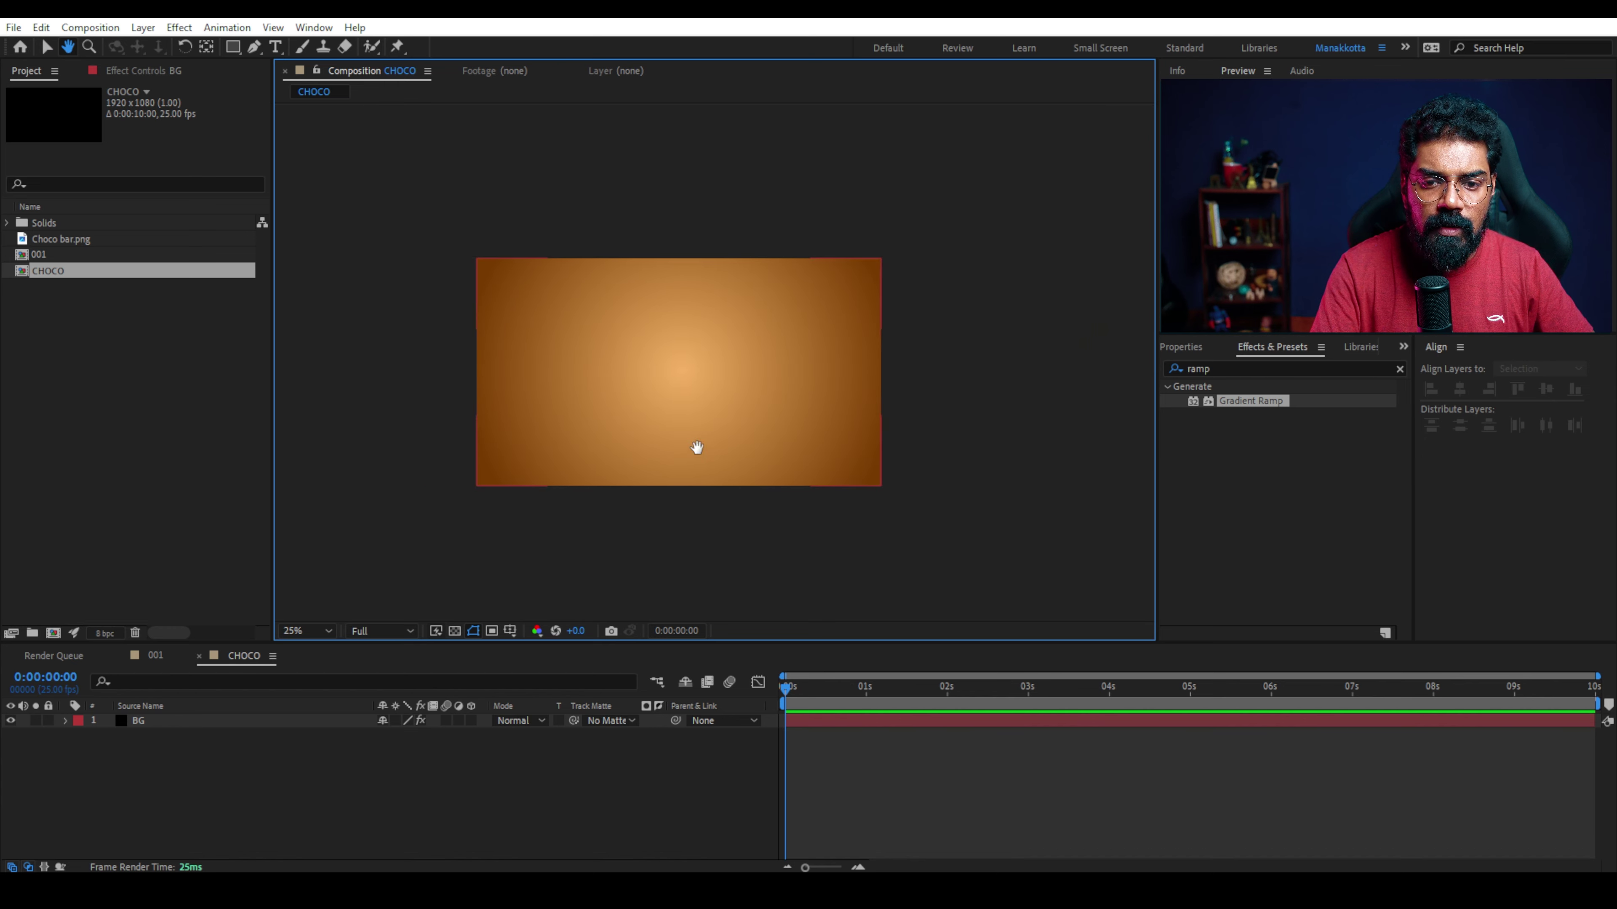
scroll(837, 408, up, 1)
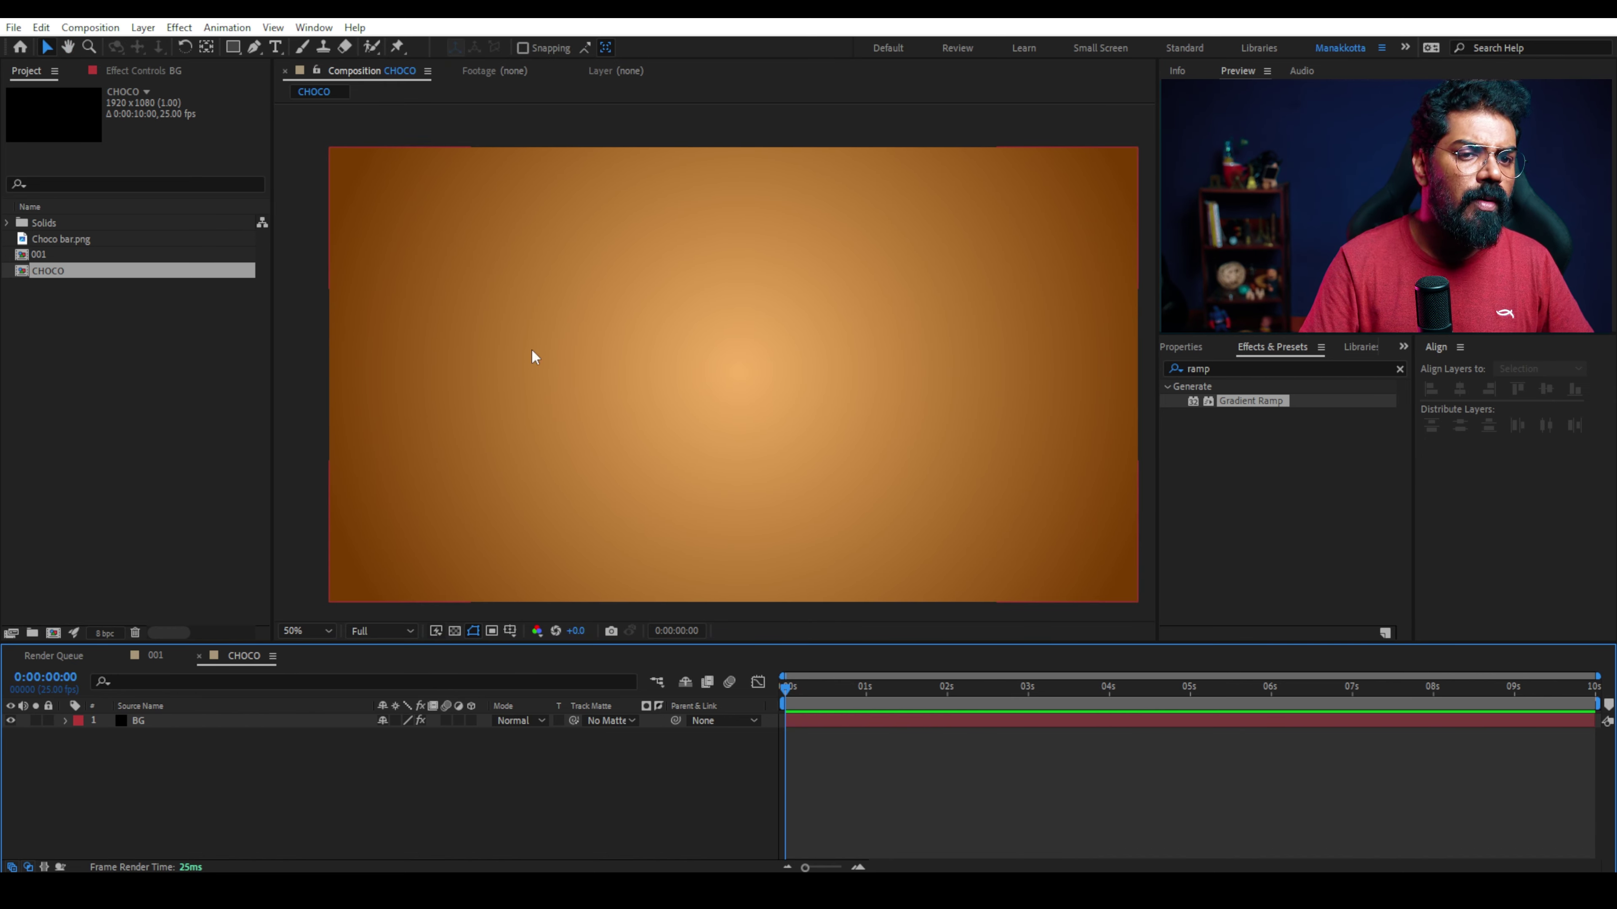
Add a CHOCO text layer and move it toward the centre of the frame.
click(280, 50)
click(560, 378)
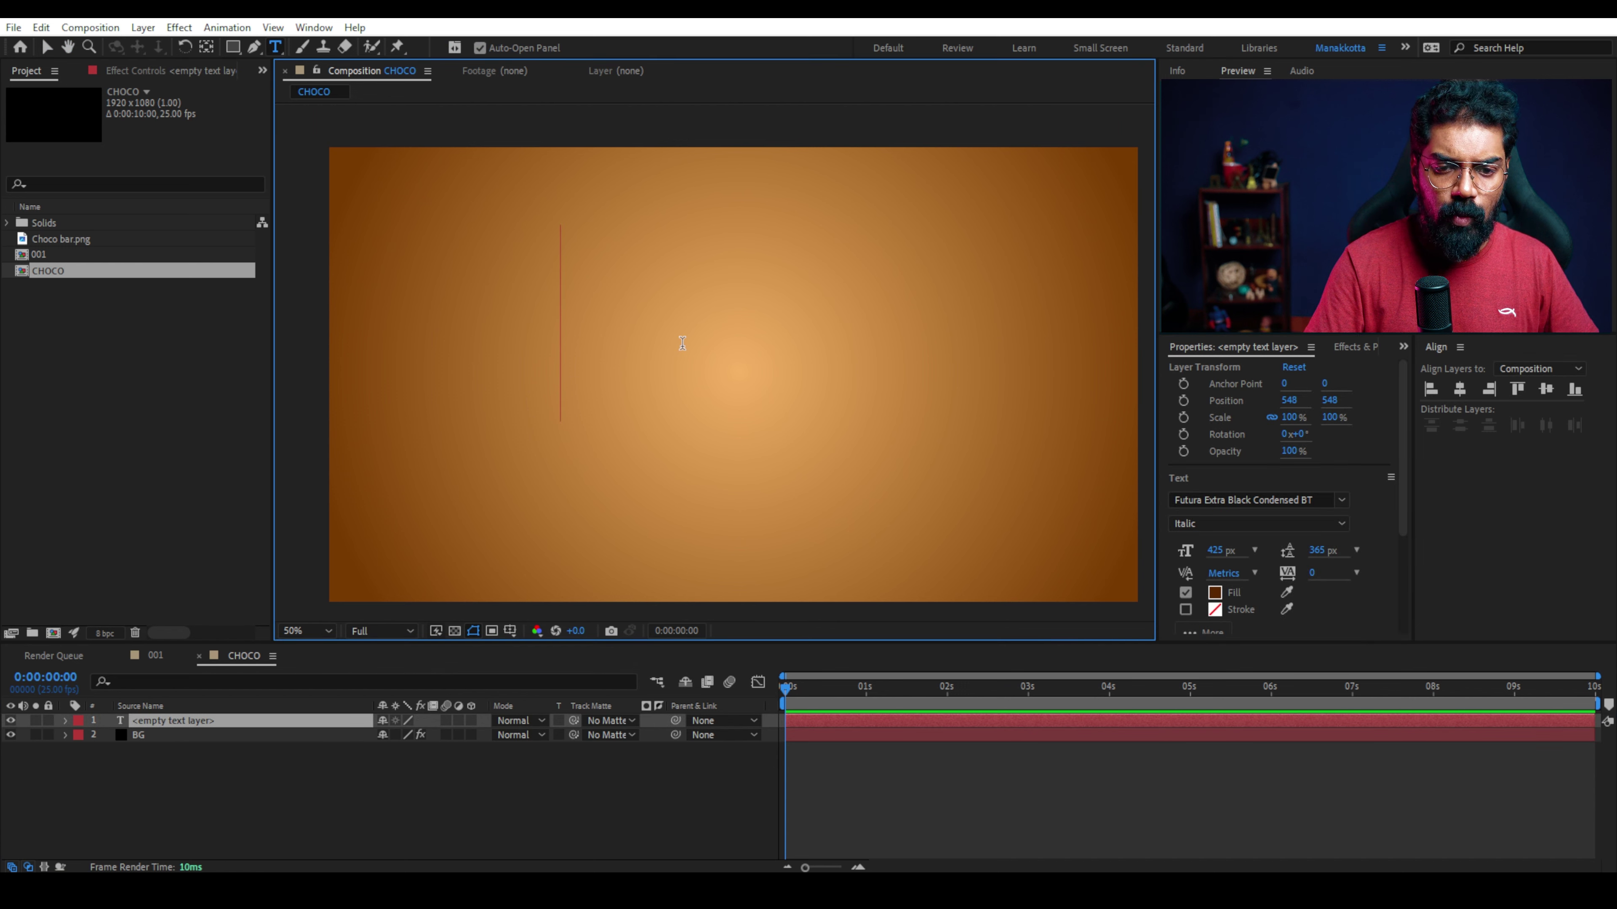
text(CH)
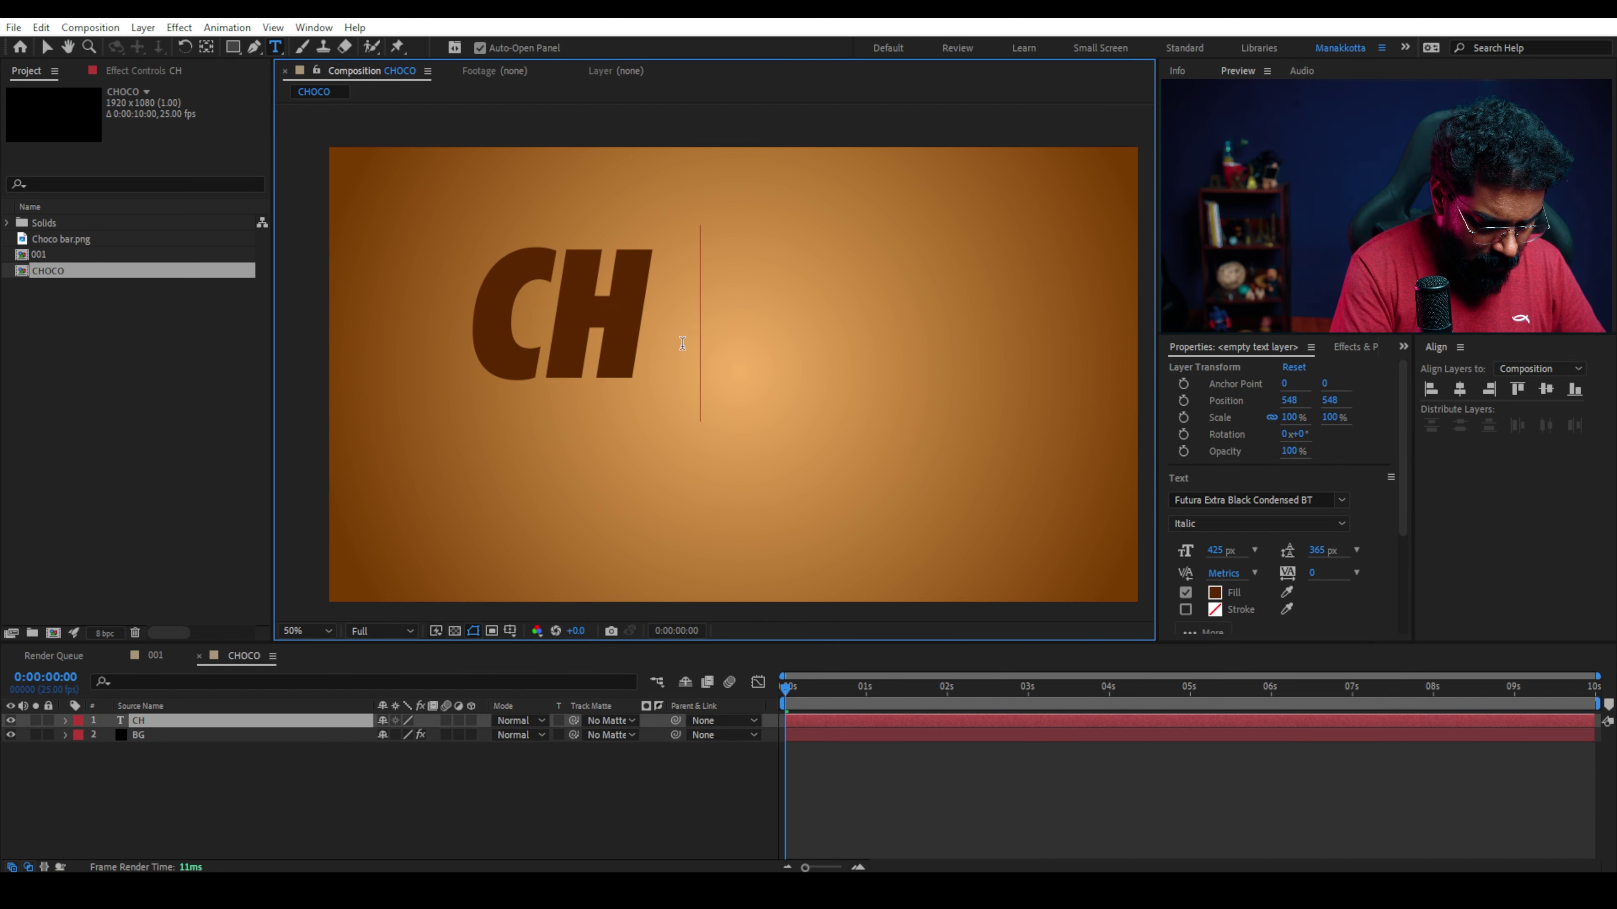
text(OCO)
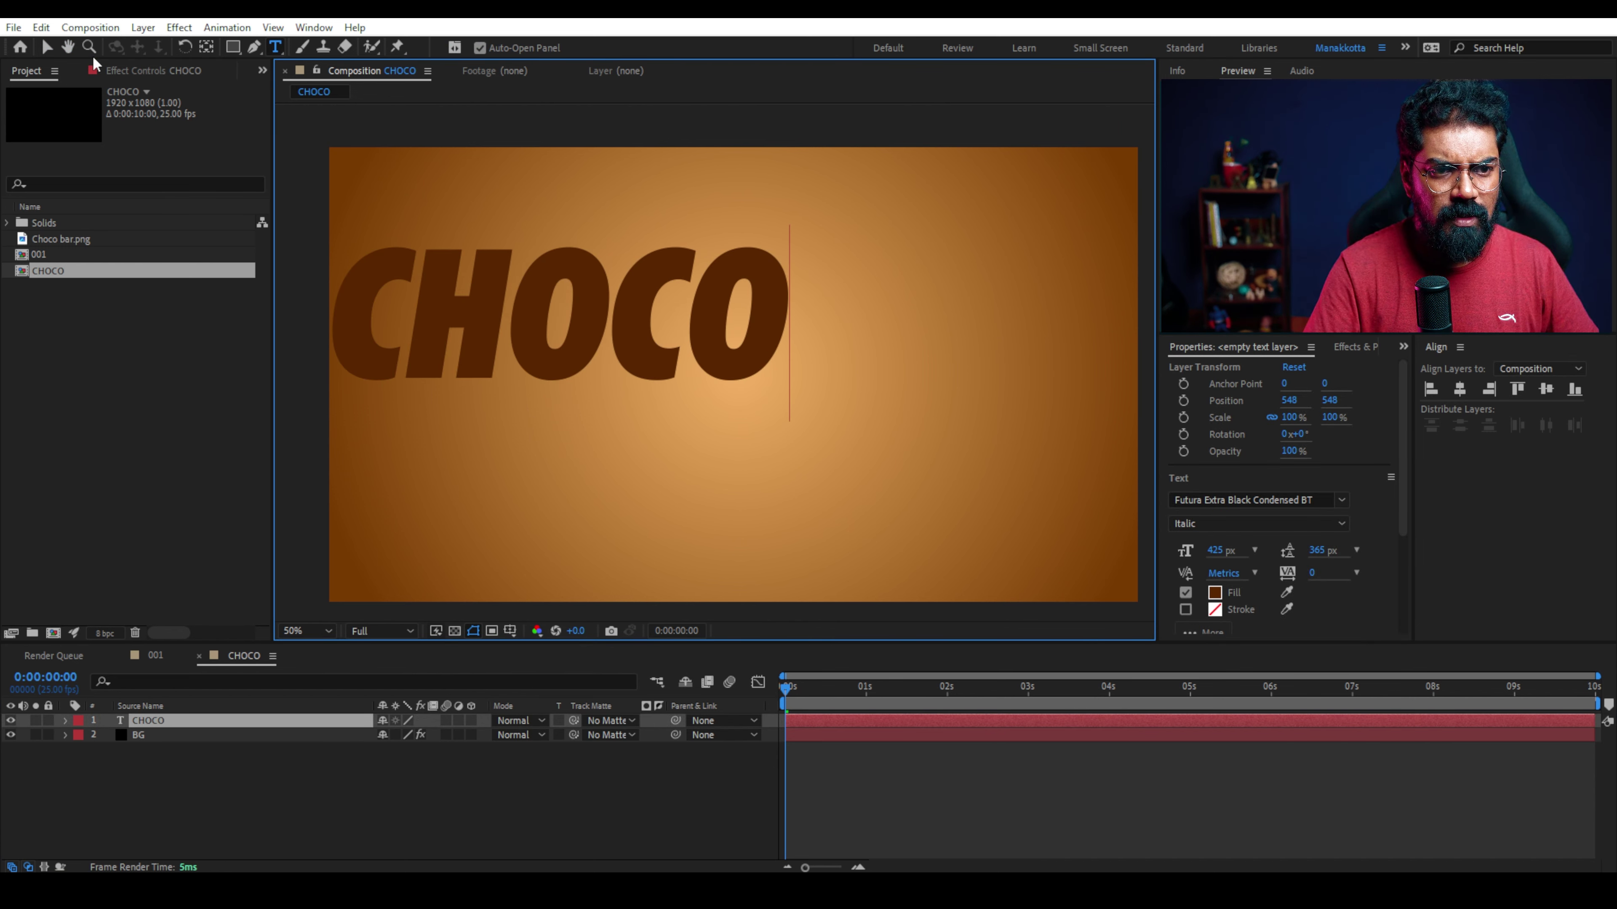
click(47, 51)
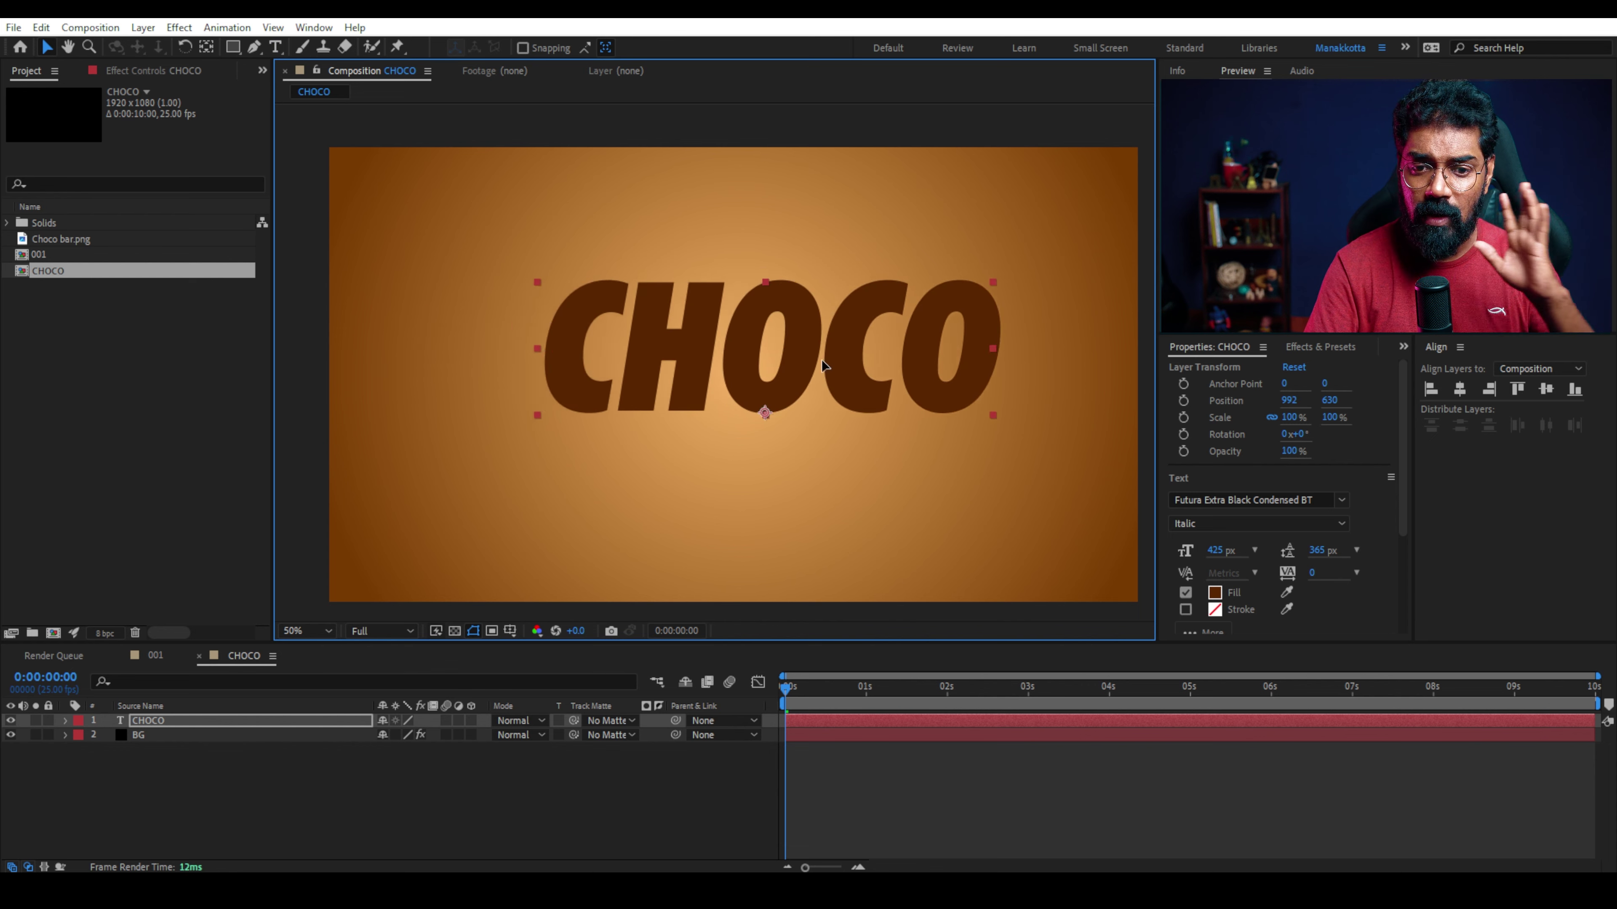
drag(560, 319, 740, 353)
Give the CHOCO text a dark brown 592600 fill and centre it horizontally and vertically.
click(1214, 593)
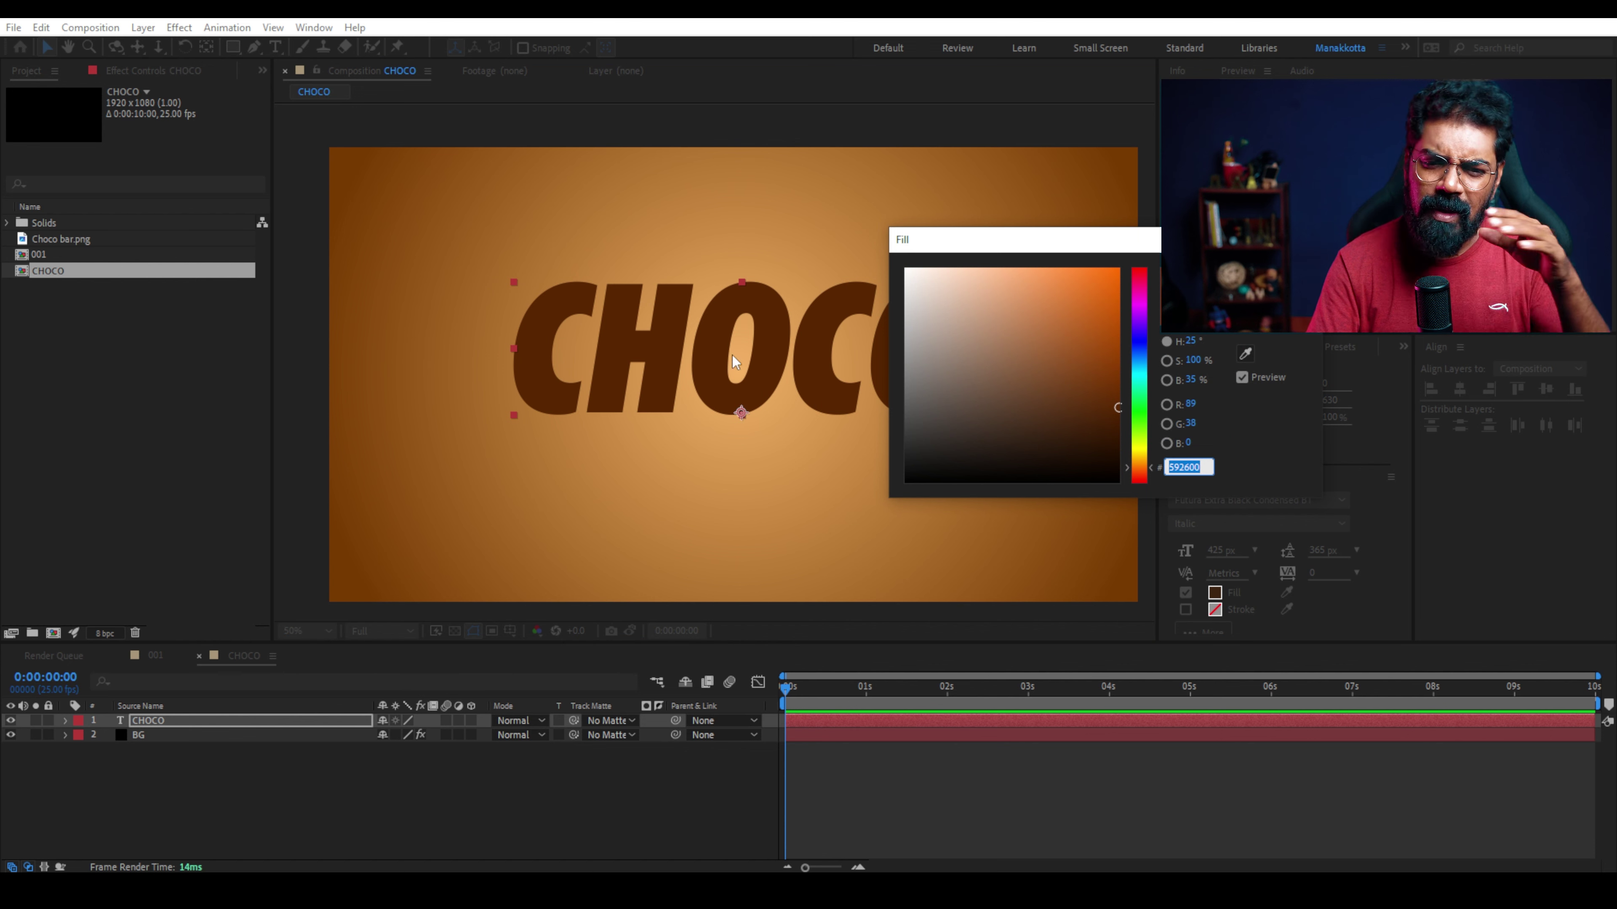
key(Return)
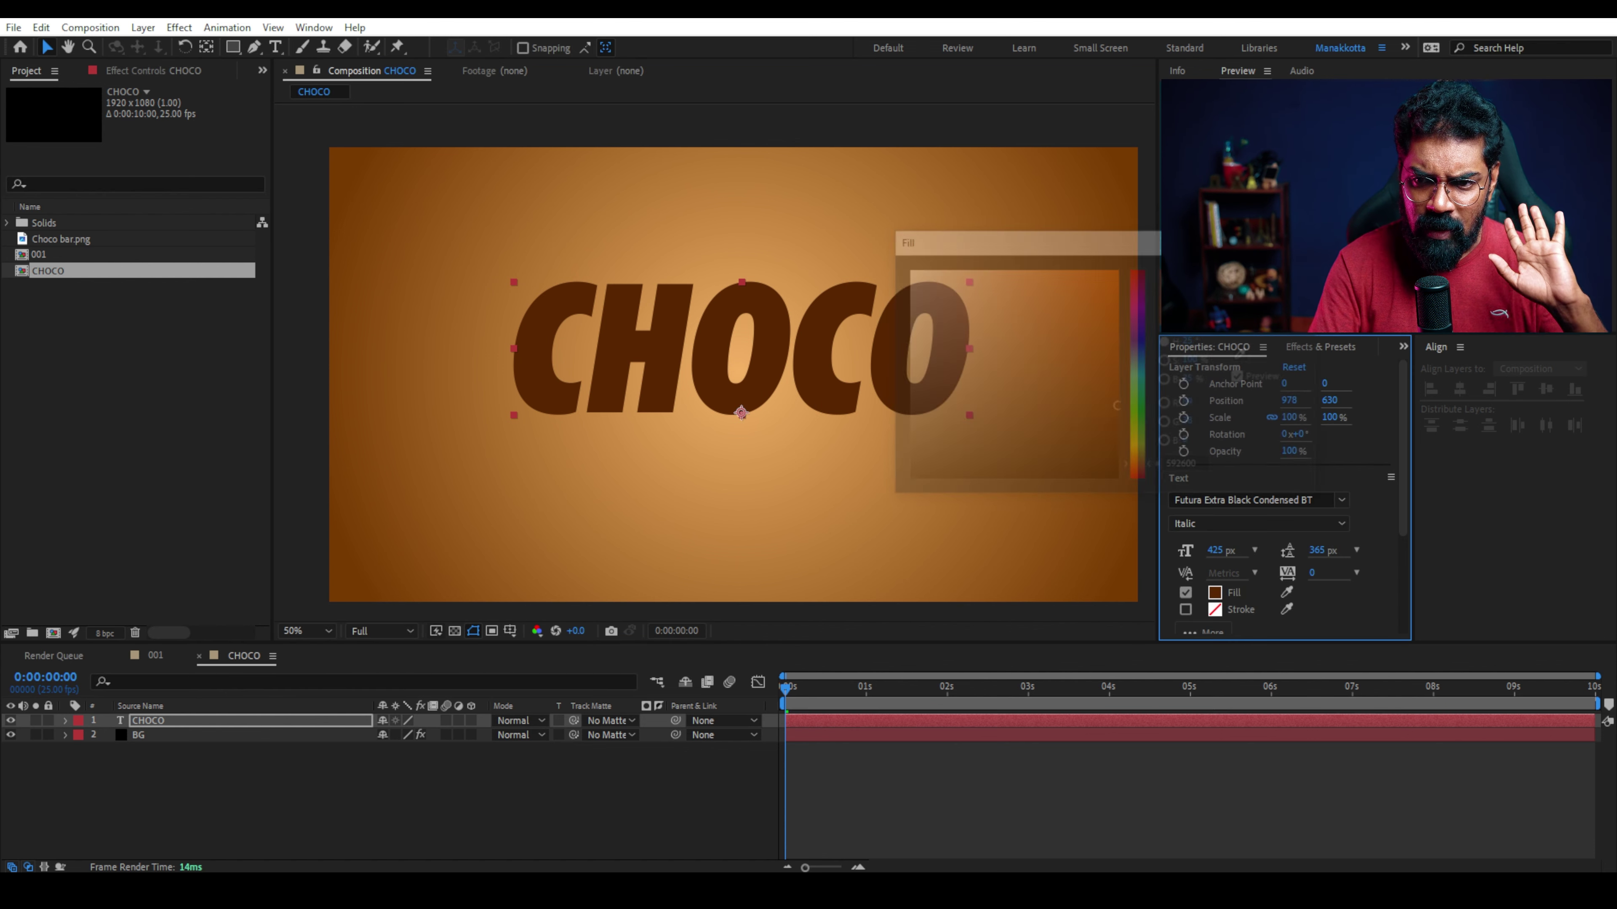
drag(813, 381, 810, 389)
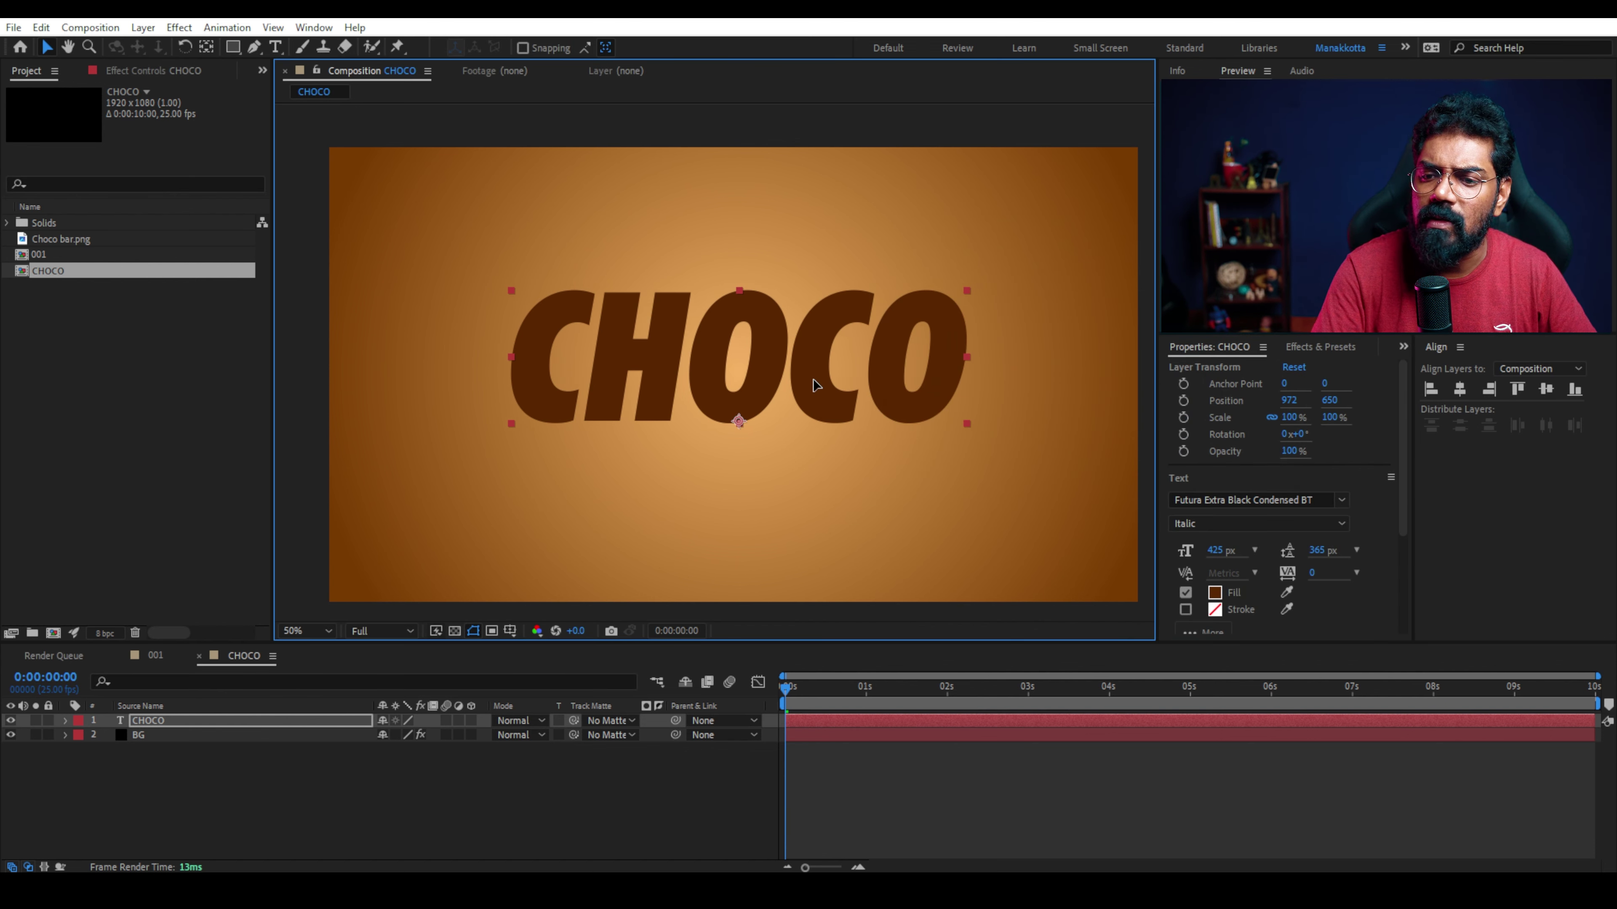
click(1464, 387)
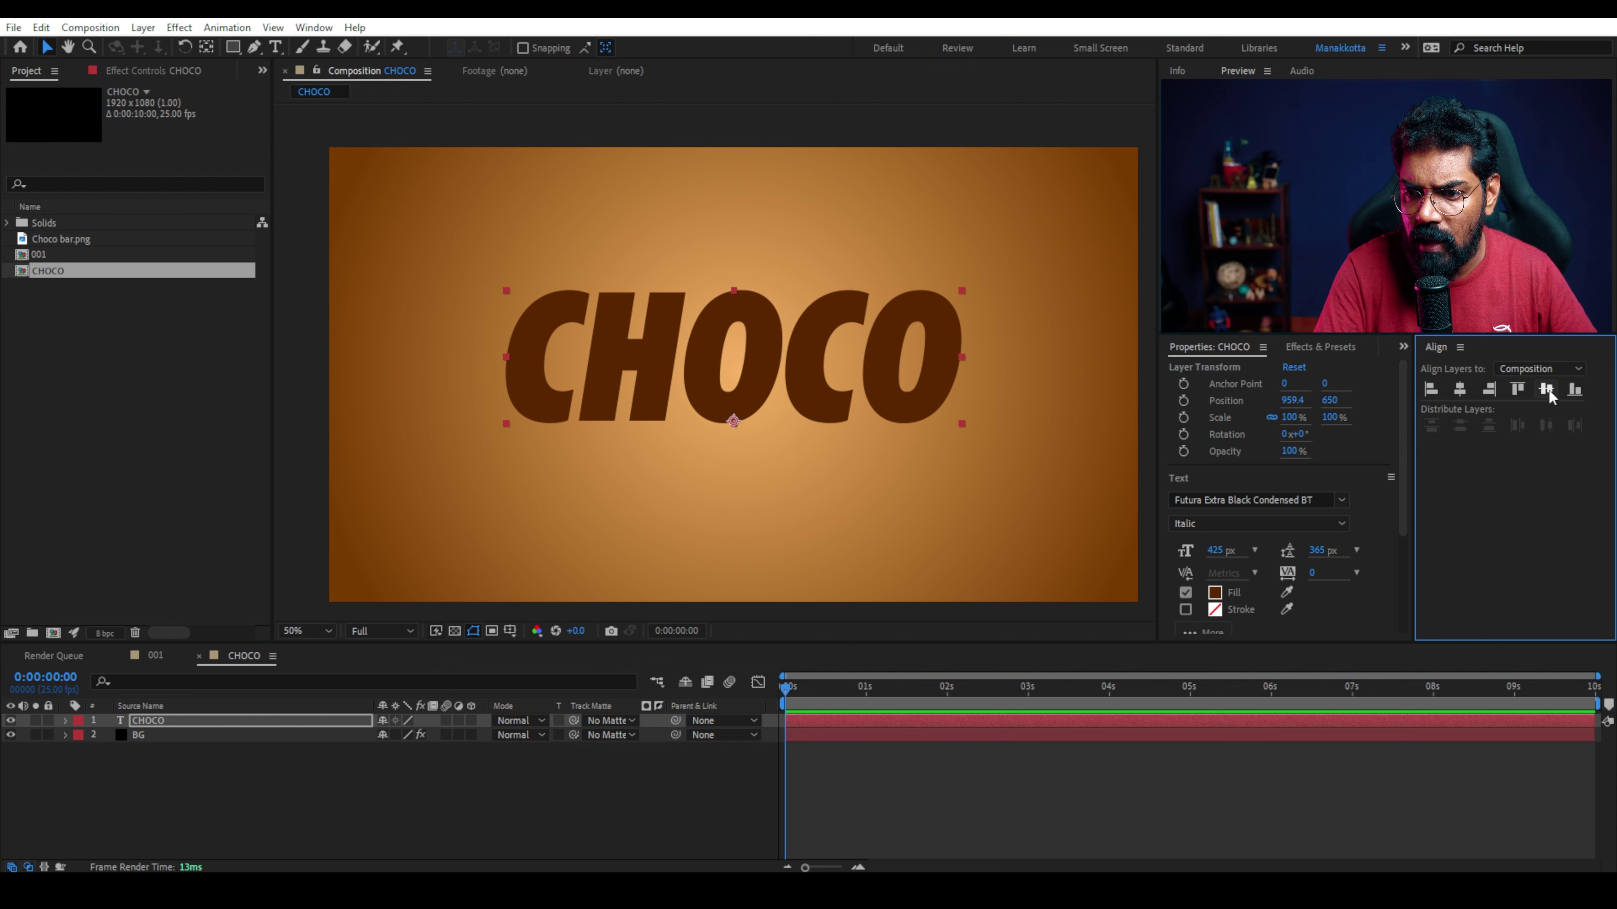
click(1547, 390)
click(454, 796)
click(199, 722)
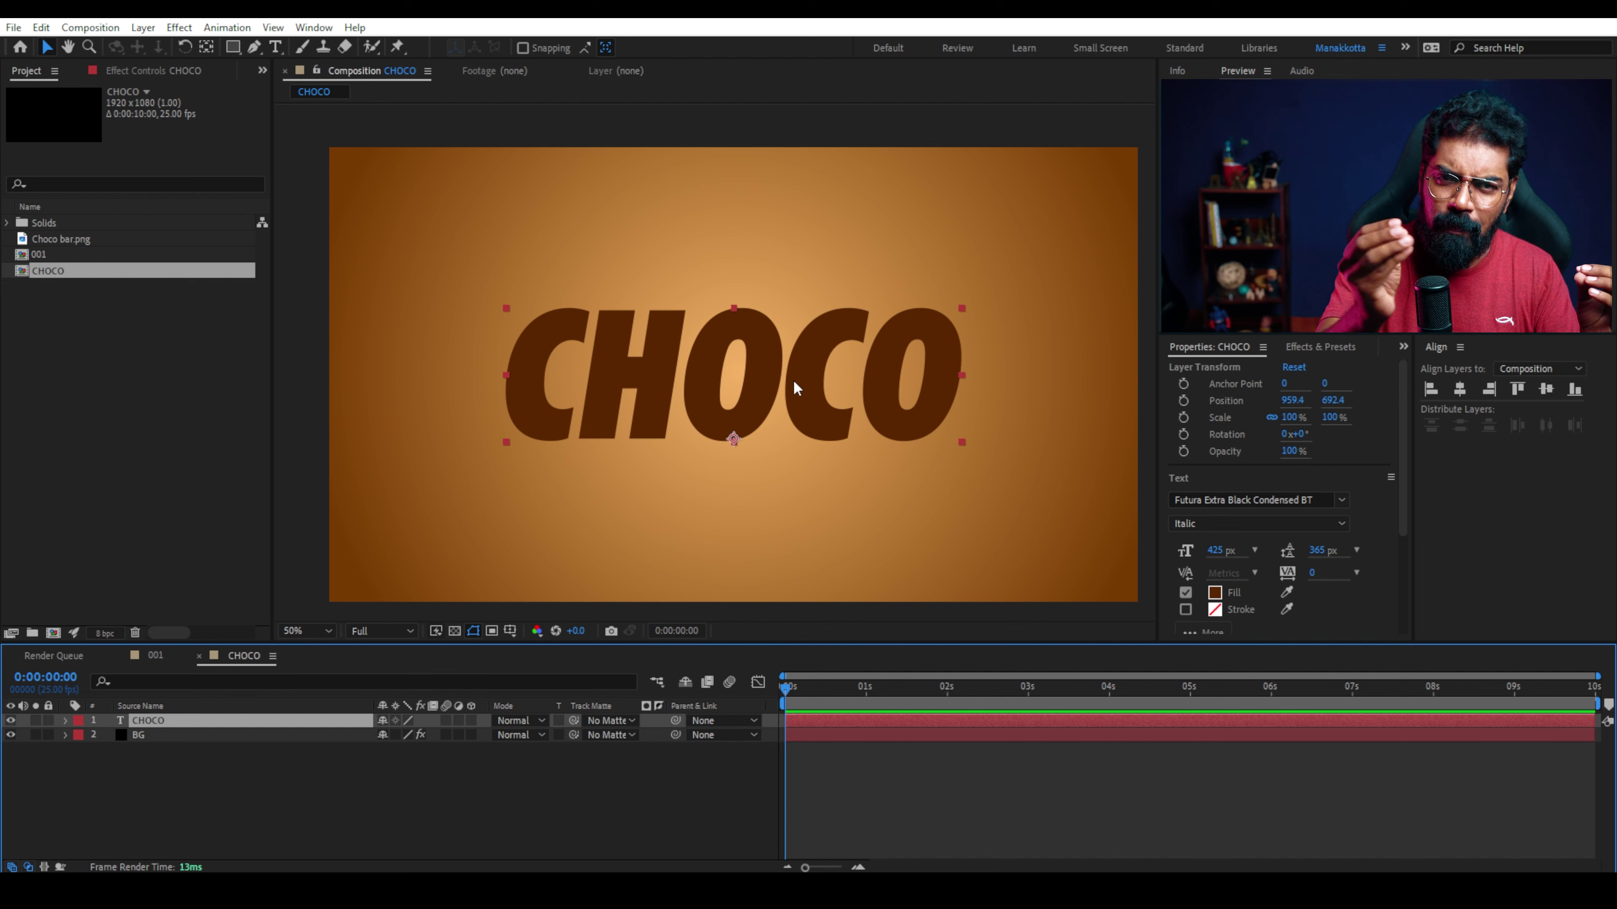
click(199, 792)
click(159, 720)
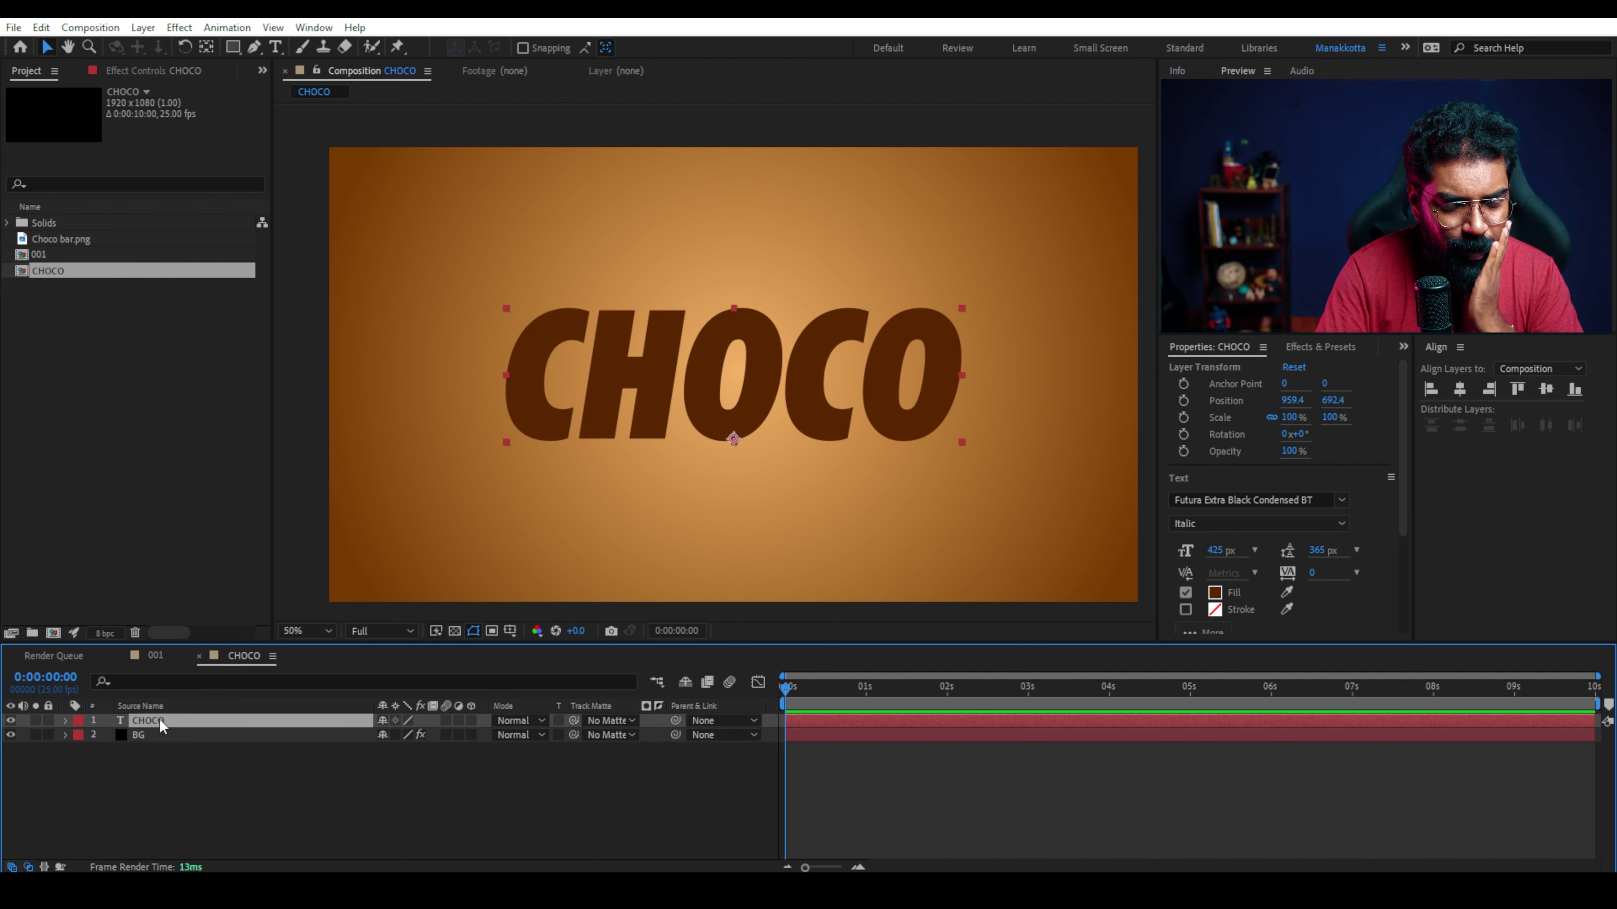
Add a Bevel and Emboss layer style to the CHOCO layer and inspect the letters.
right_click(159, 719)
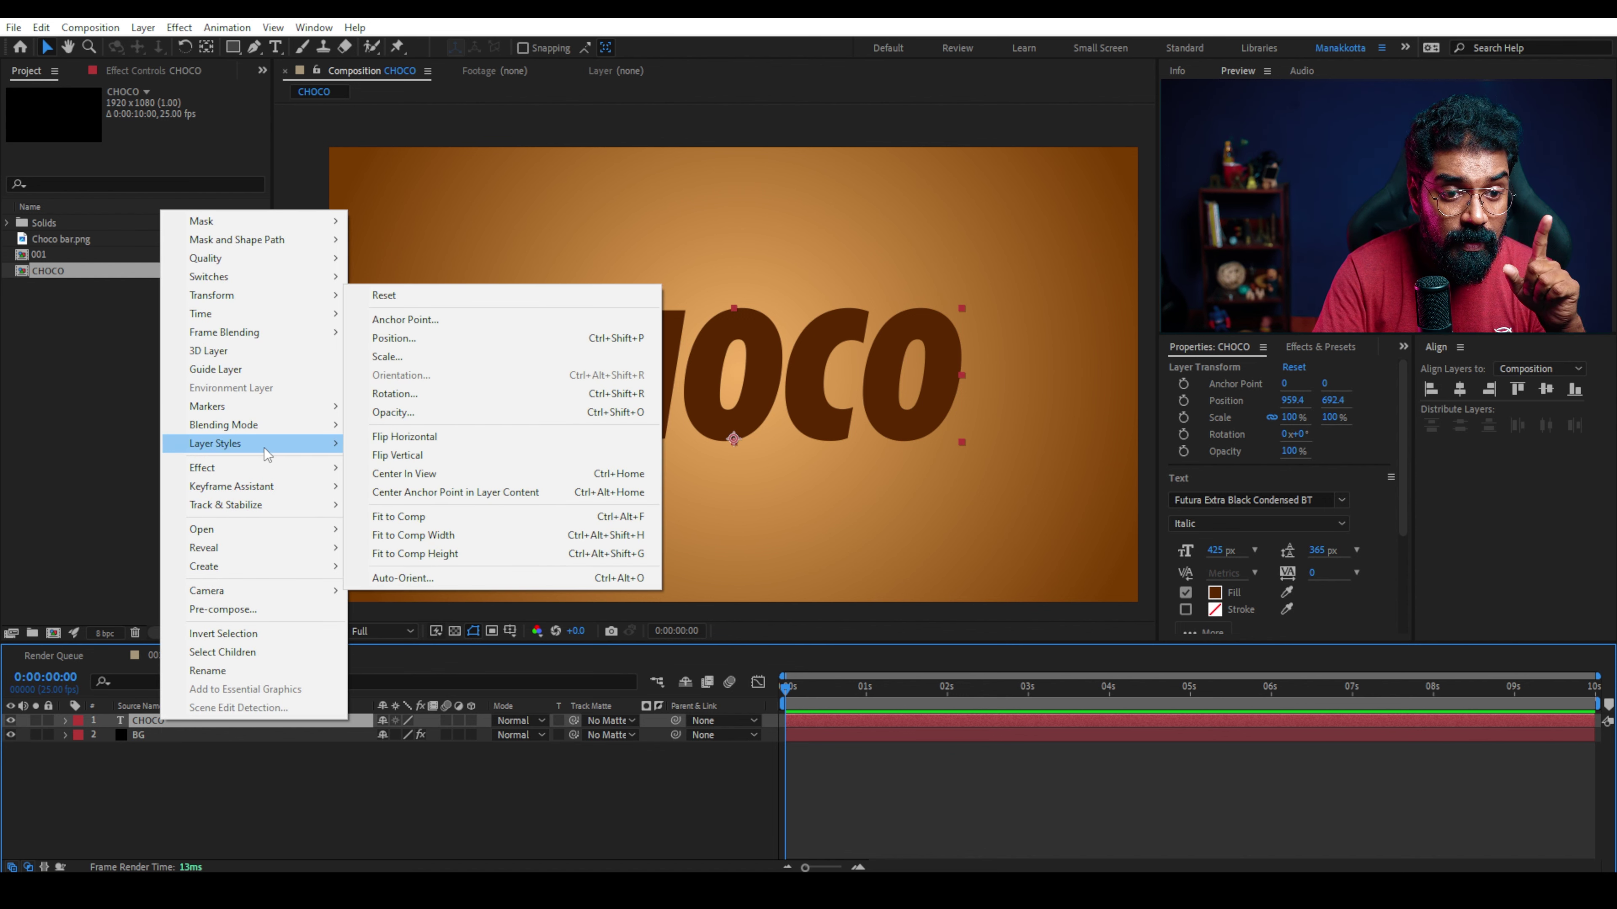
mouse_move(291, 449)
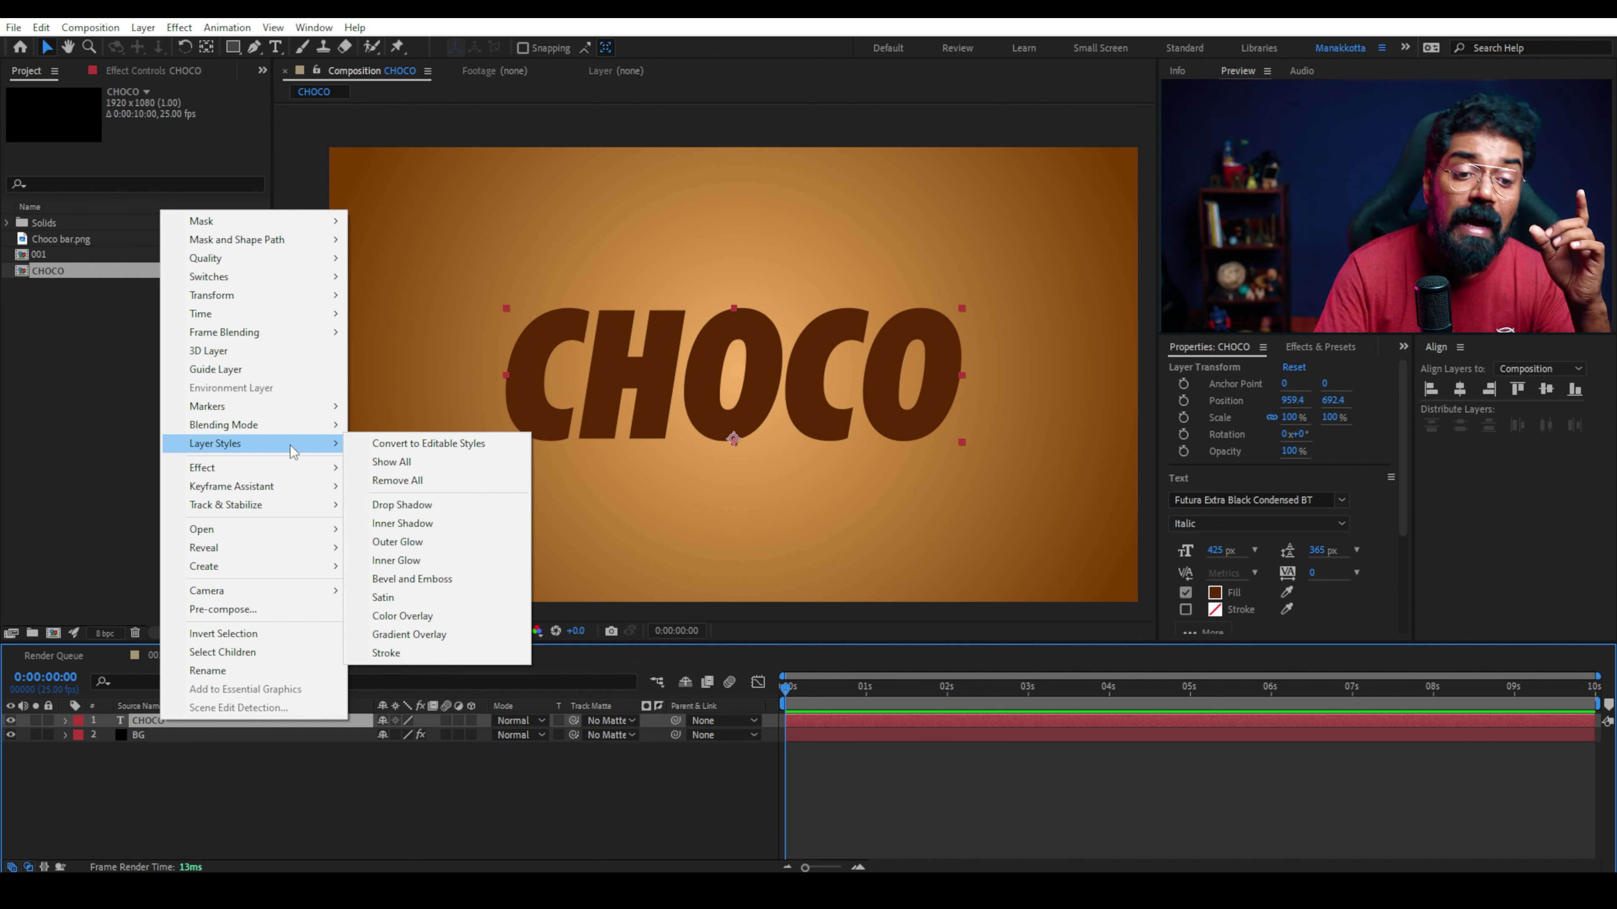
click(490, 579)
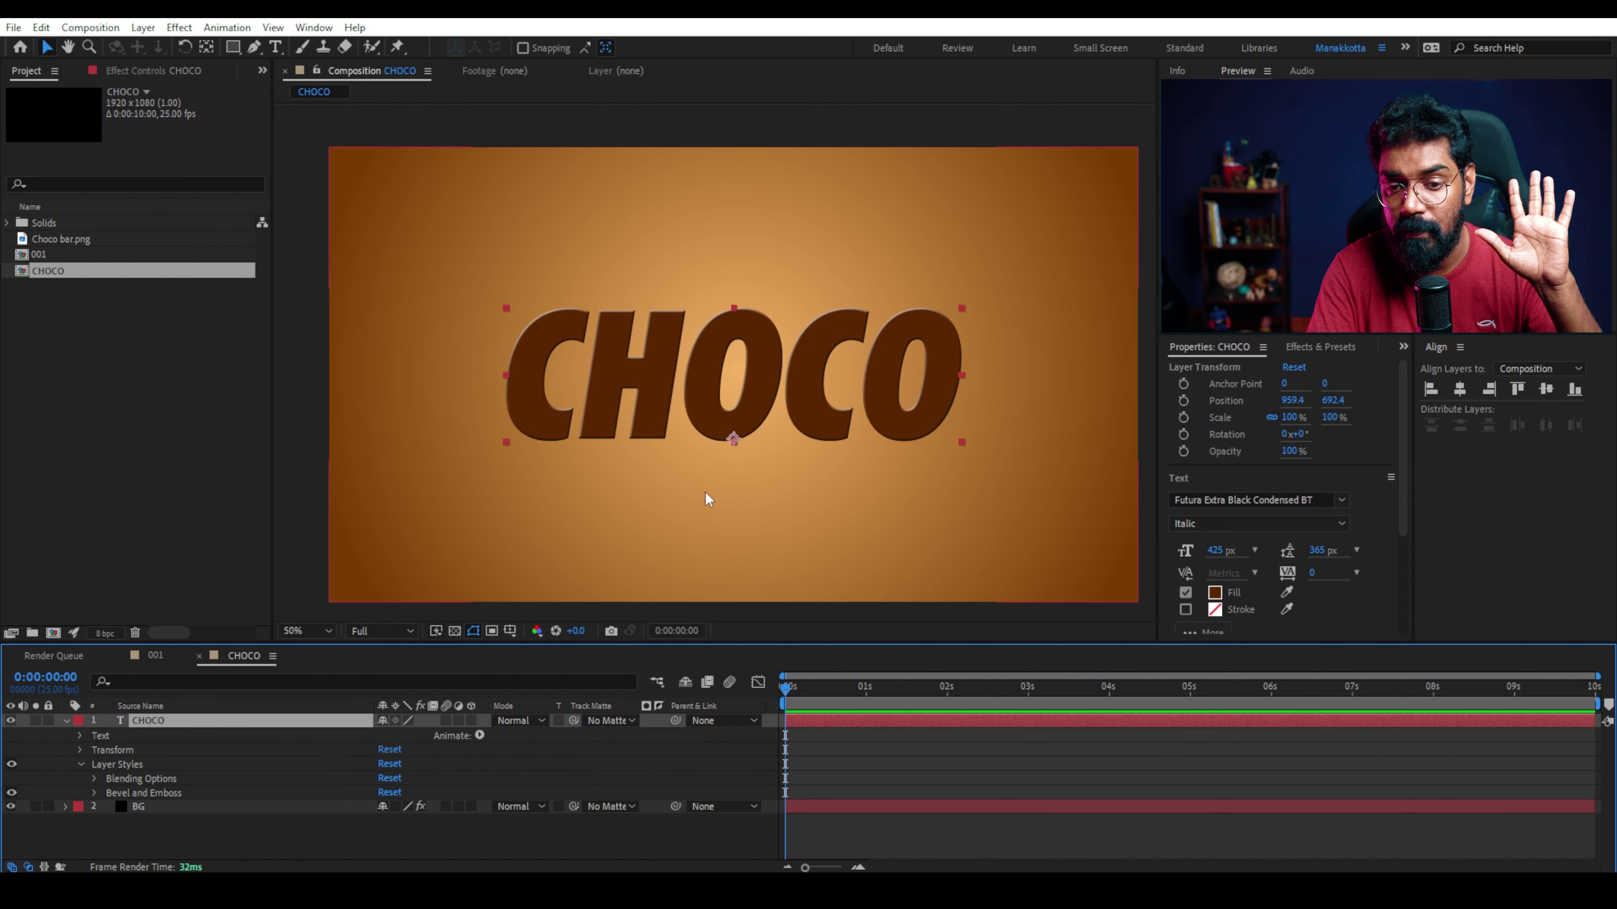
key(period)
key(period)
drag(831, 309, 943, 441)
key(comma)
key(comma)
key(comma)
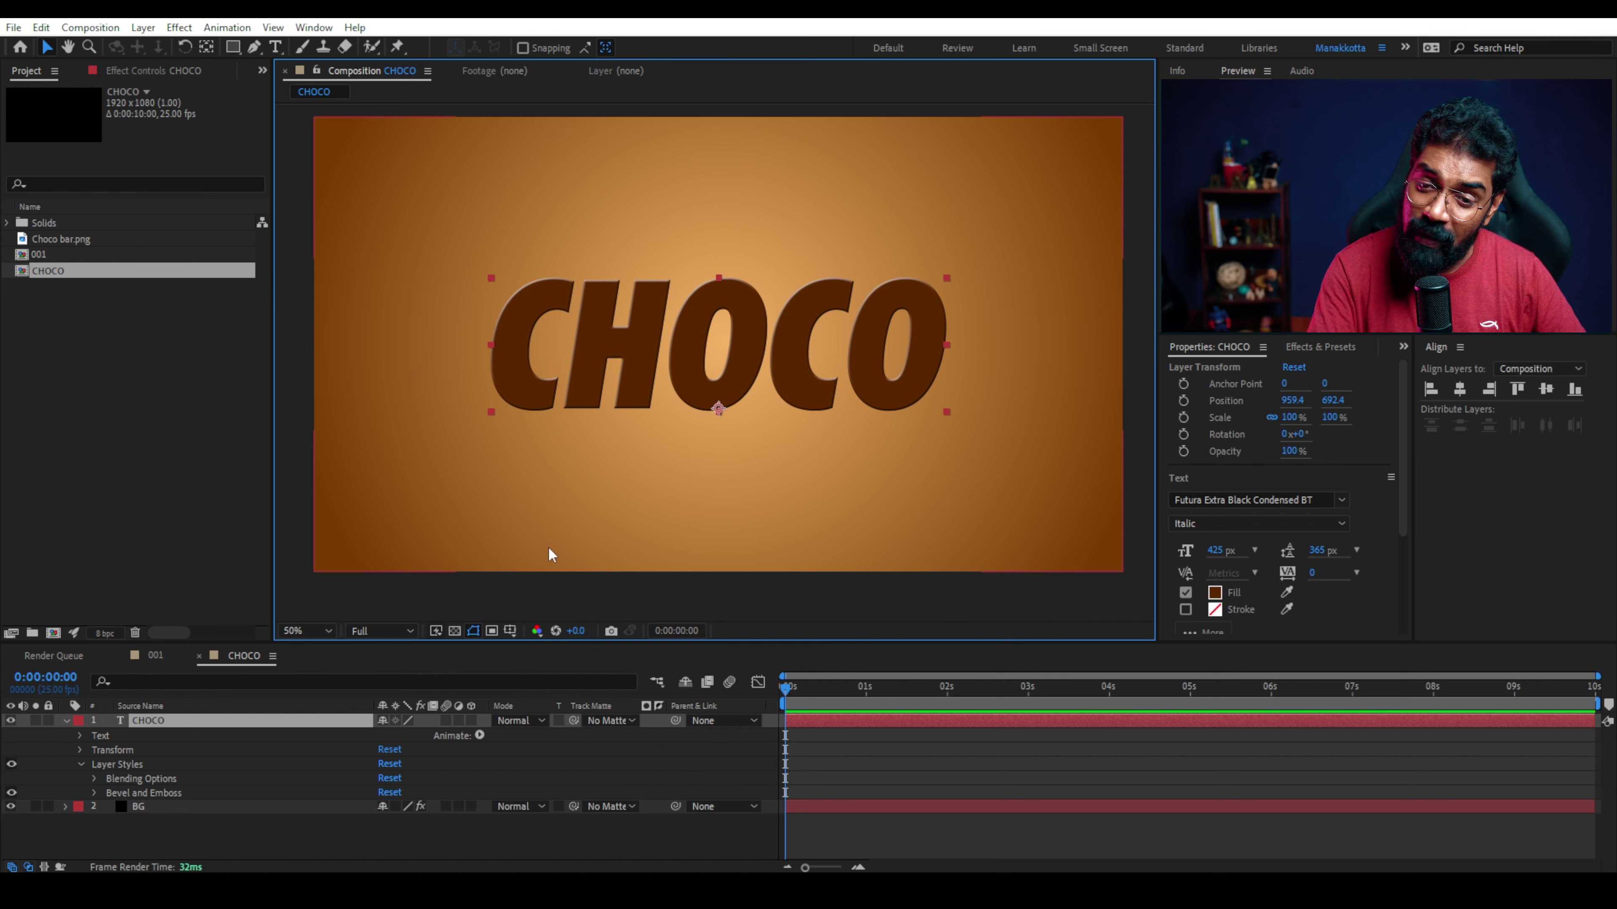
key(period)
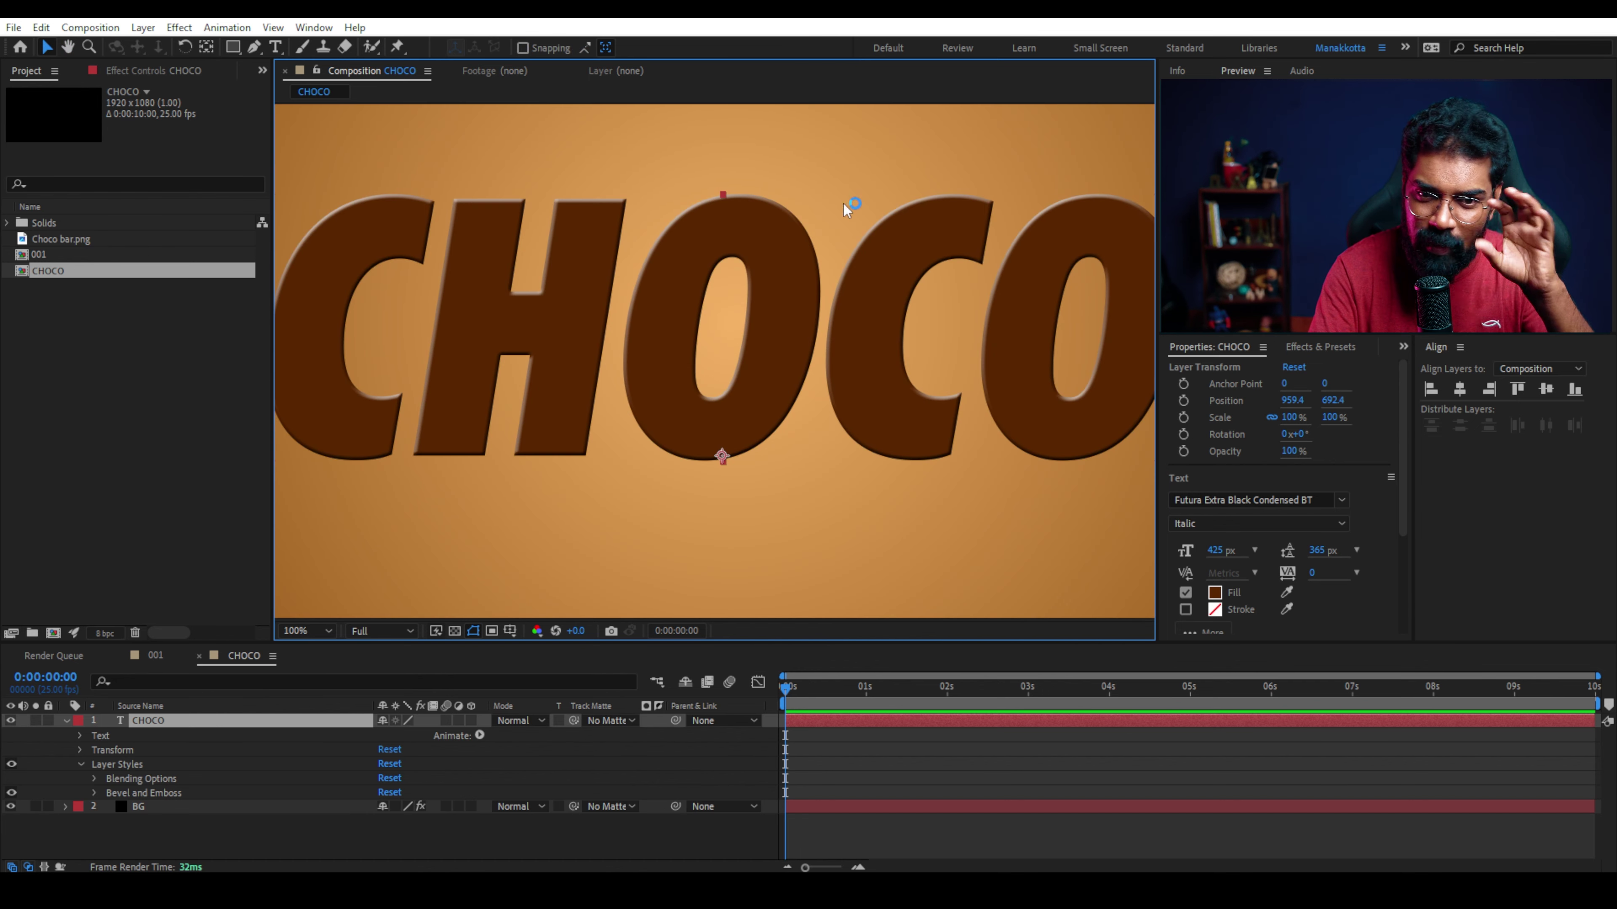
key(comma)
Raise the Bevel and Emboss Size to 23 in the timeline.
click(154, 718)
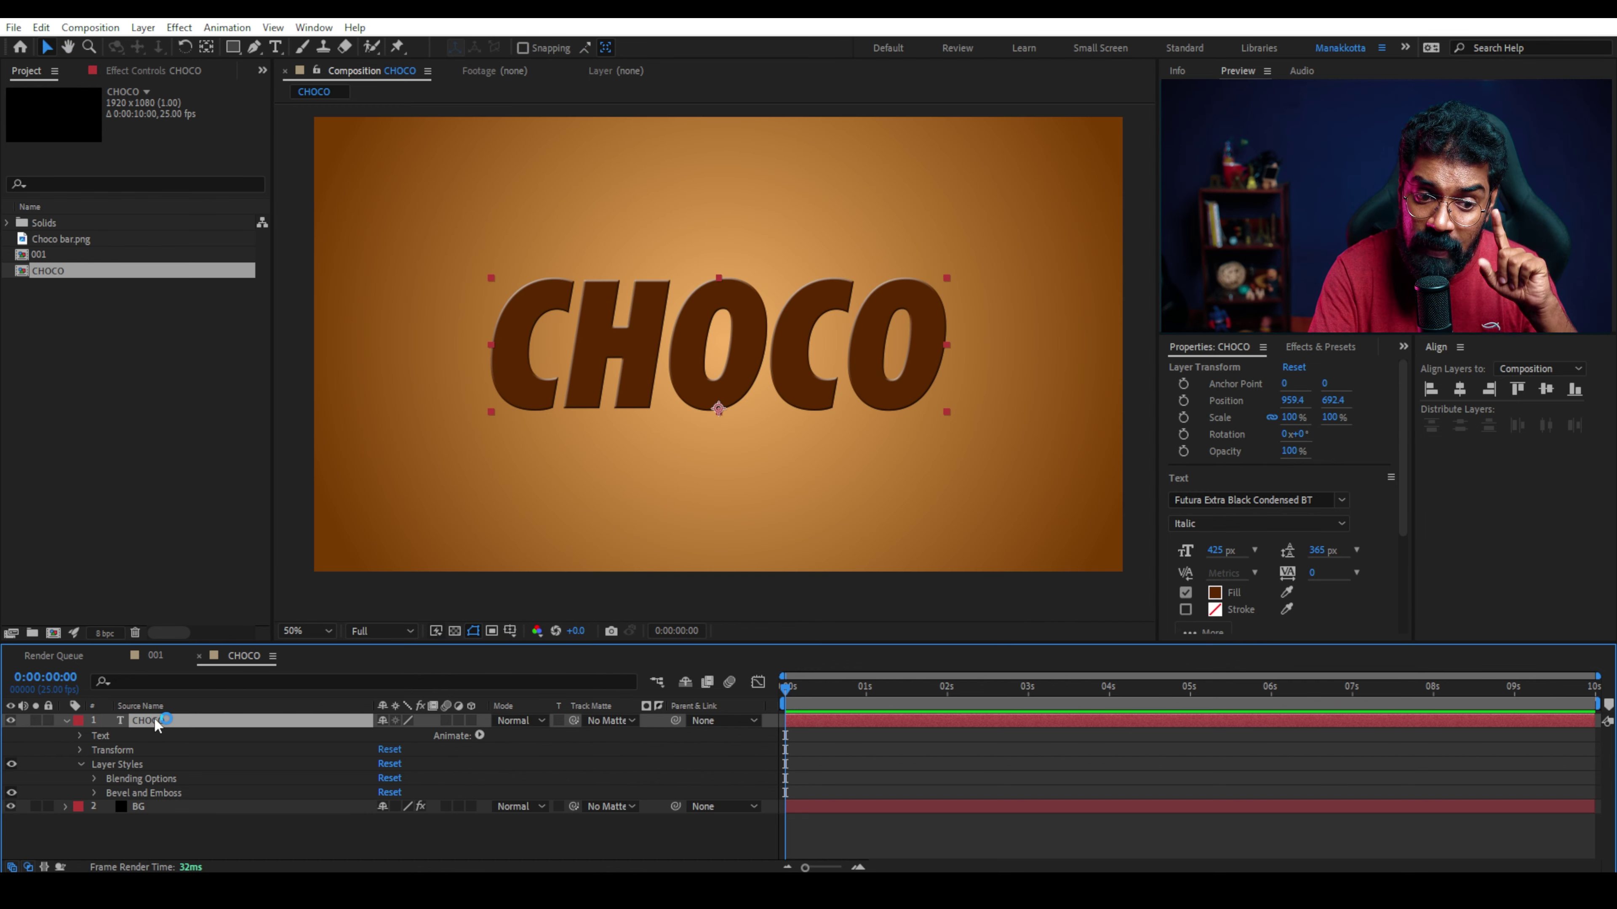
click(95, 793)
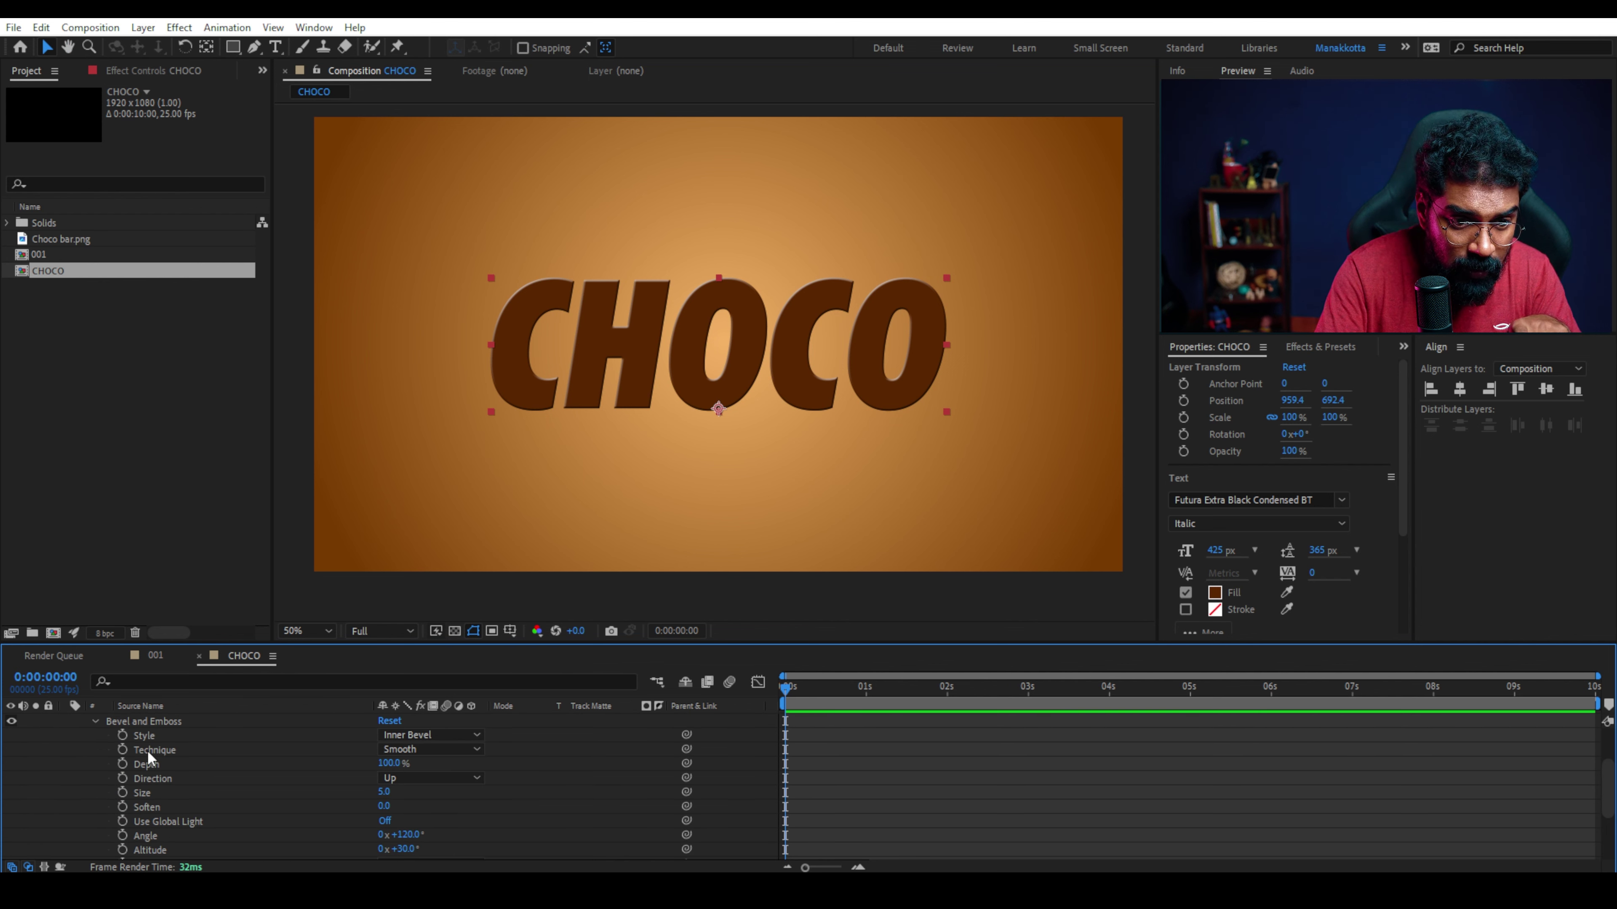
scroll(140, 741, up, 2)
scroll(116, 747, up, 3)
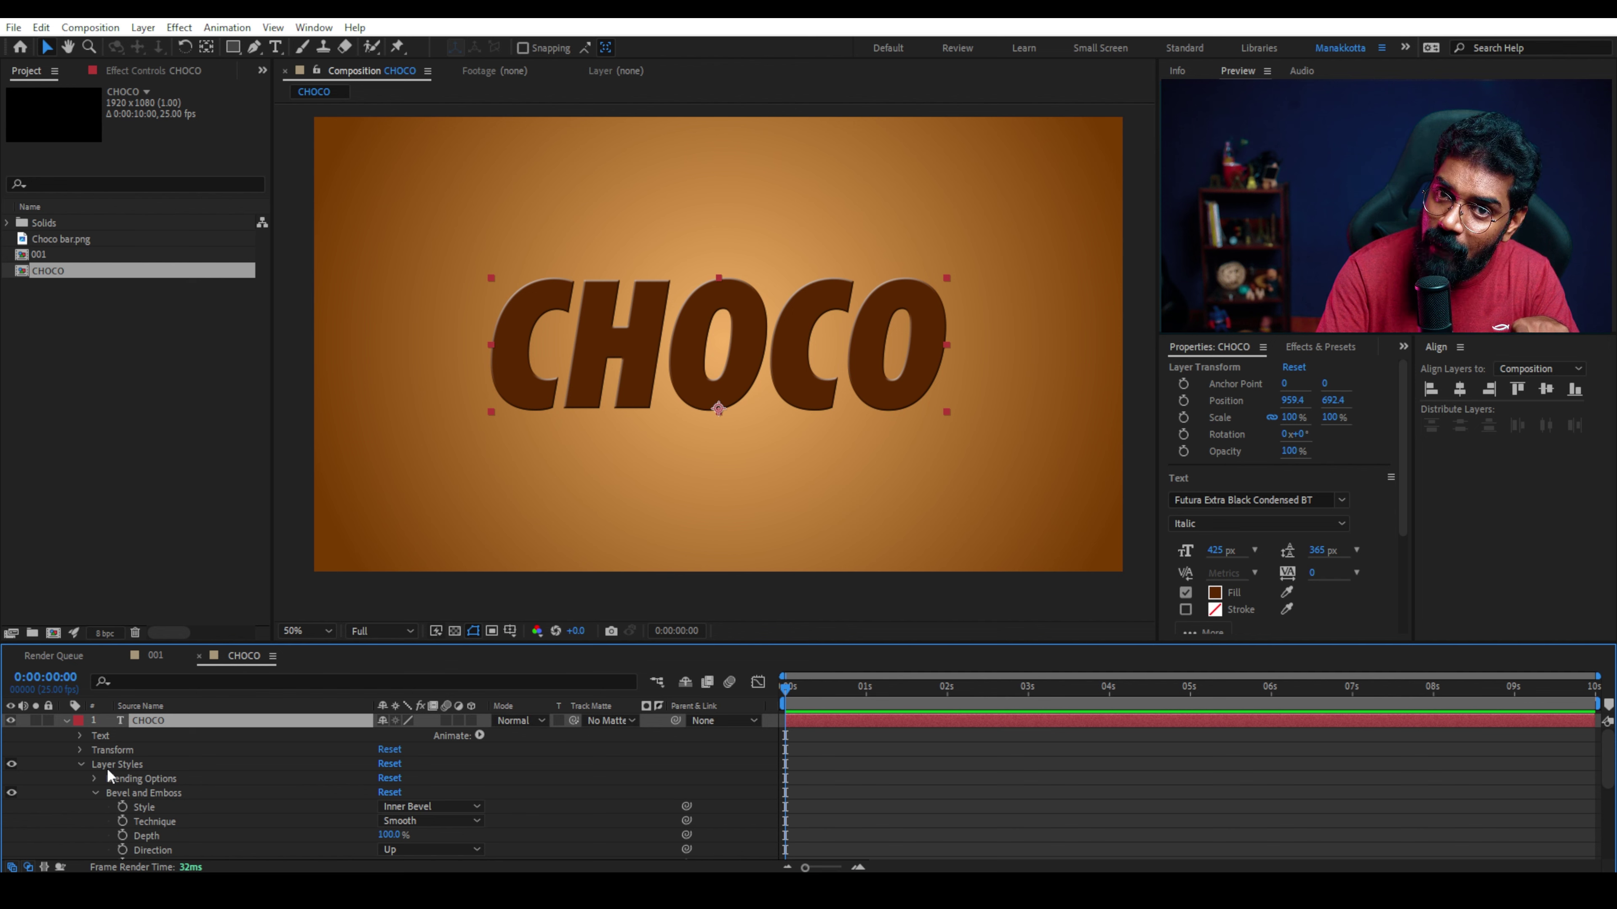
scroll(91, 757, down, 3)
scroll(151, 759, down, 3)
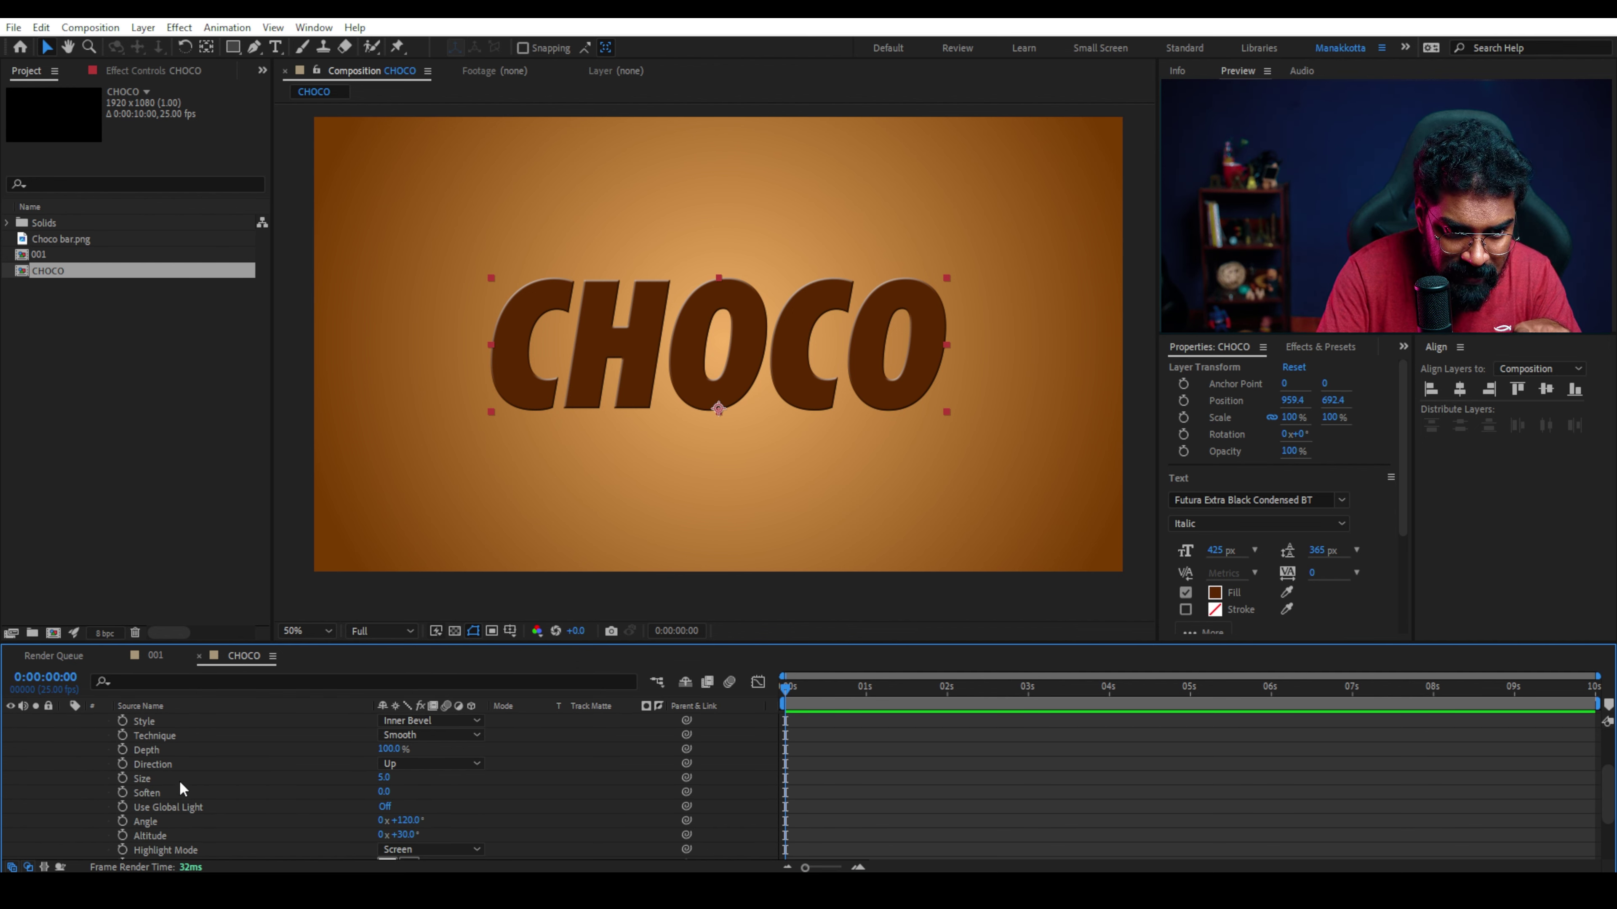
drag(386, 779, 400, 778)
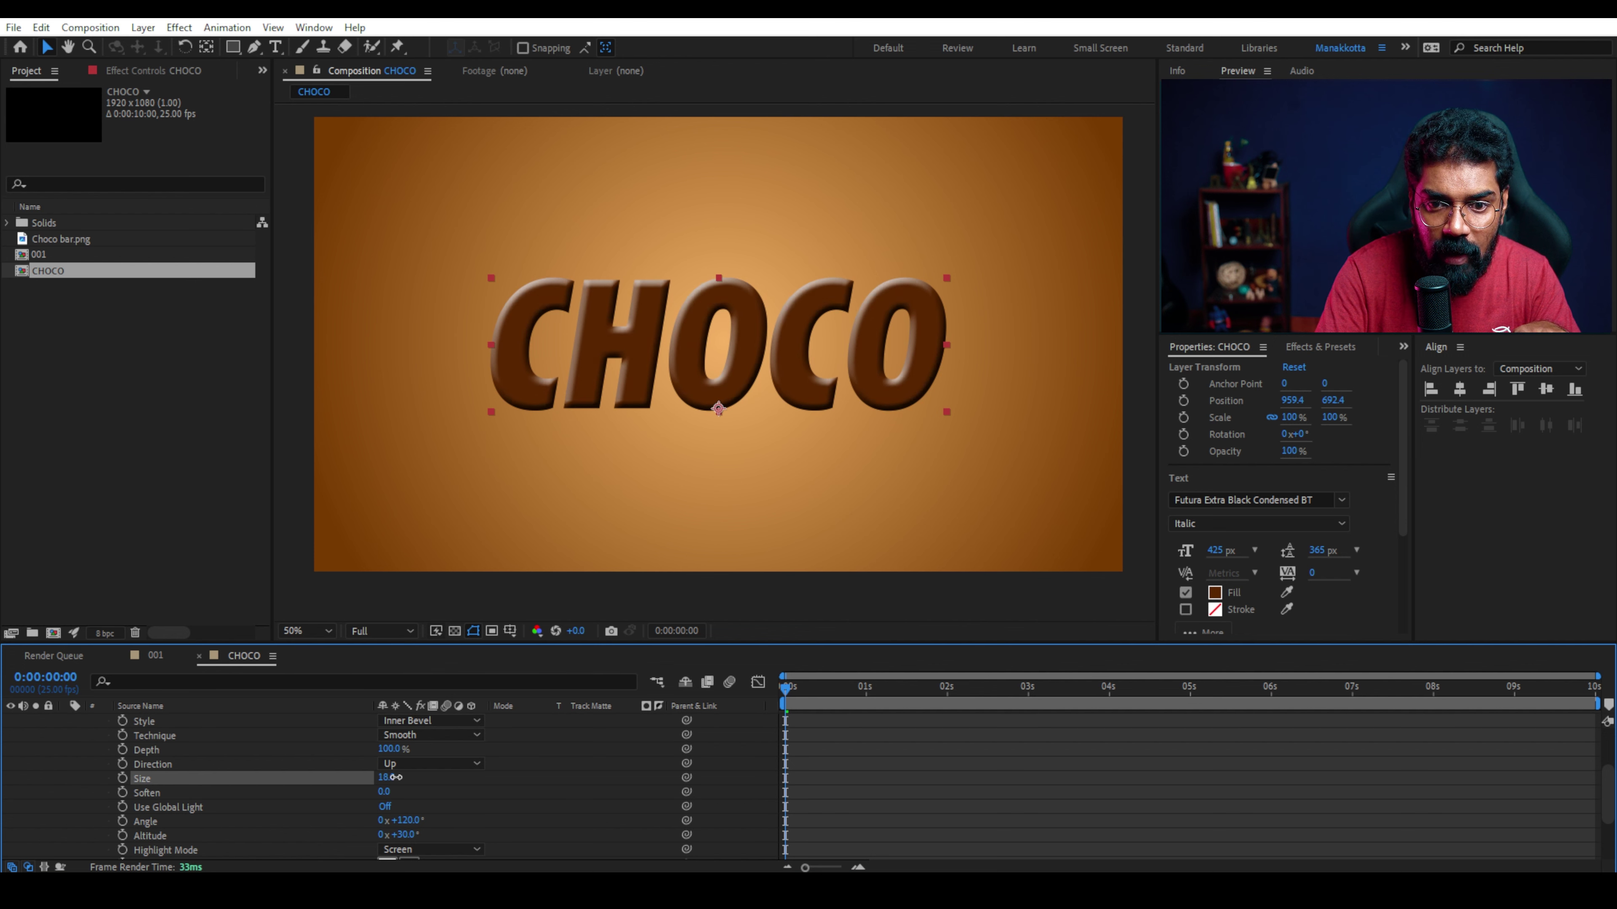
key(slash)
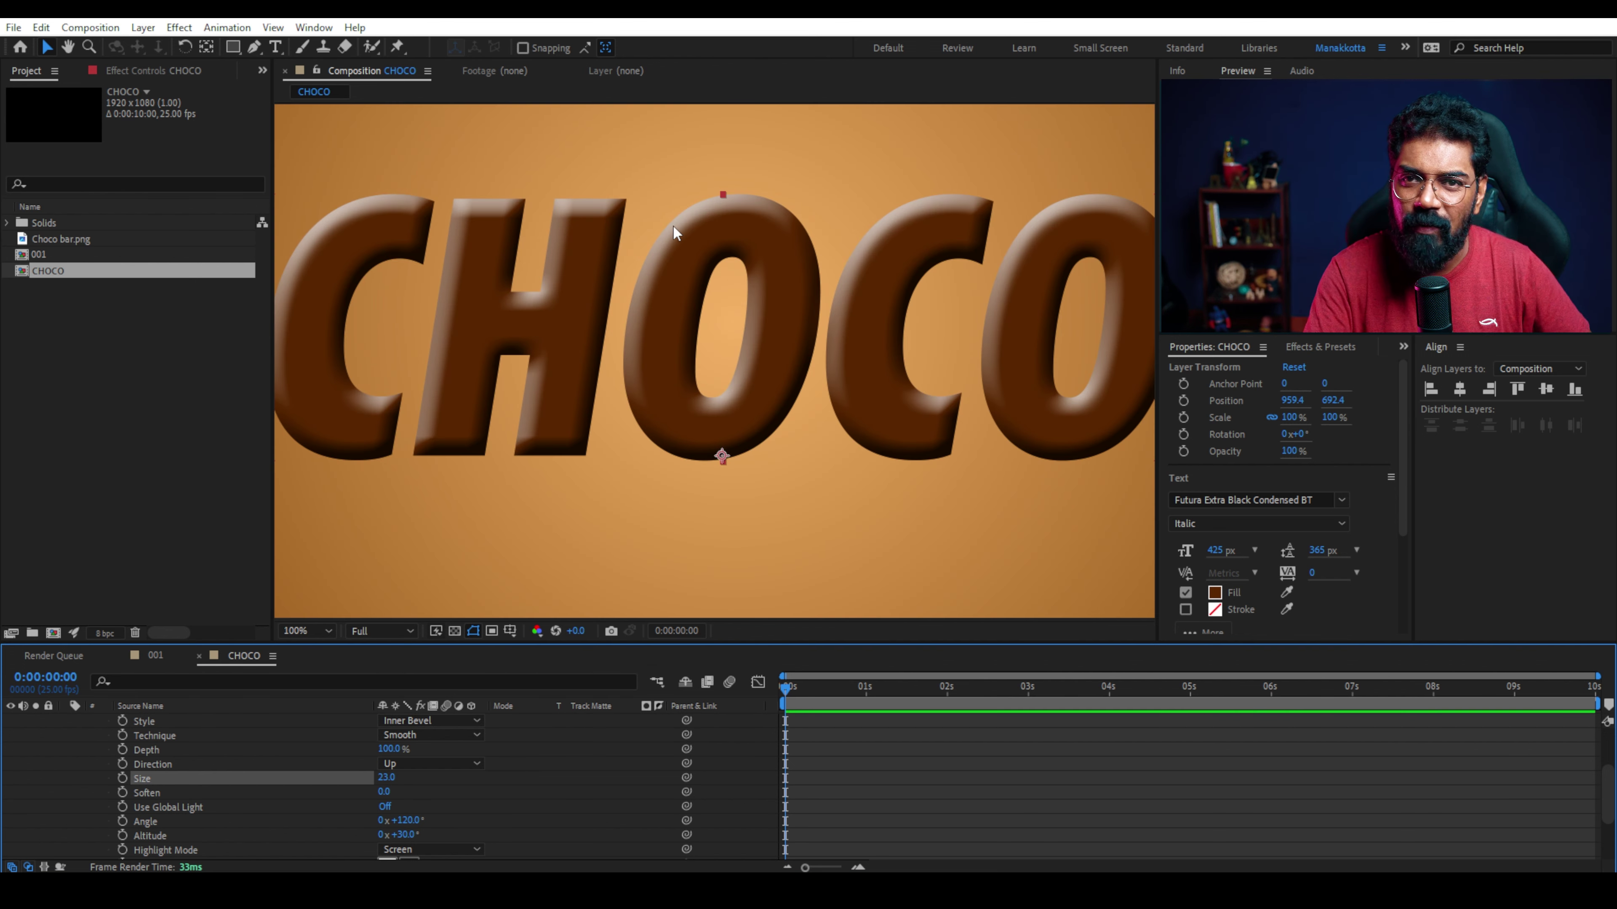
scroll(673, 225, up, 2)
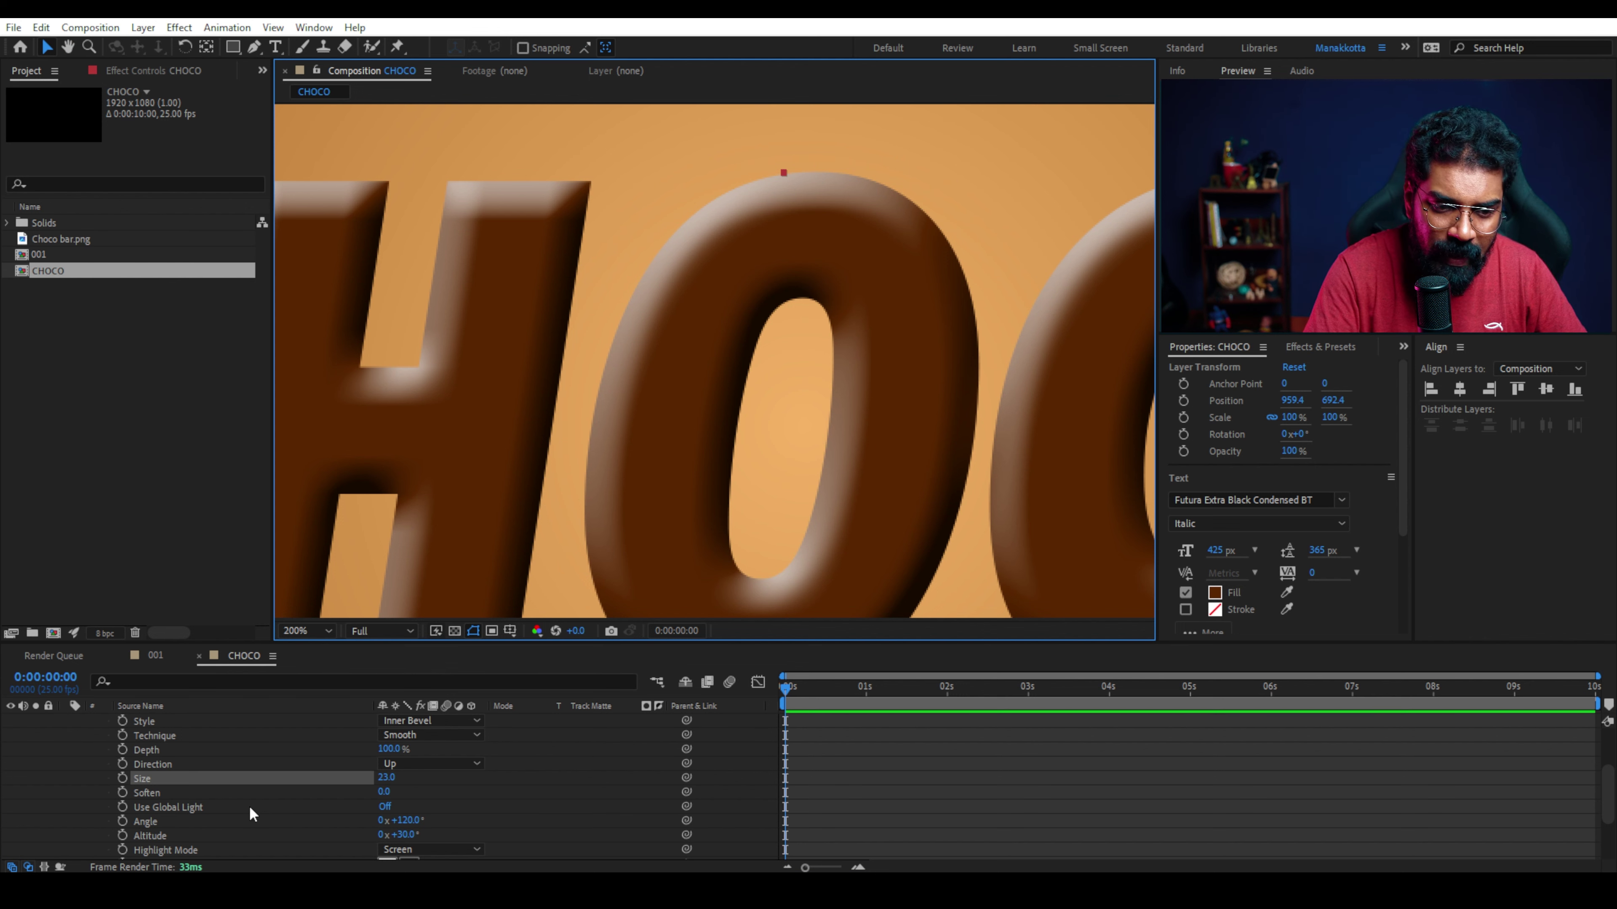
scroll(189, 818, down, 1)
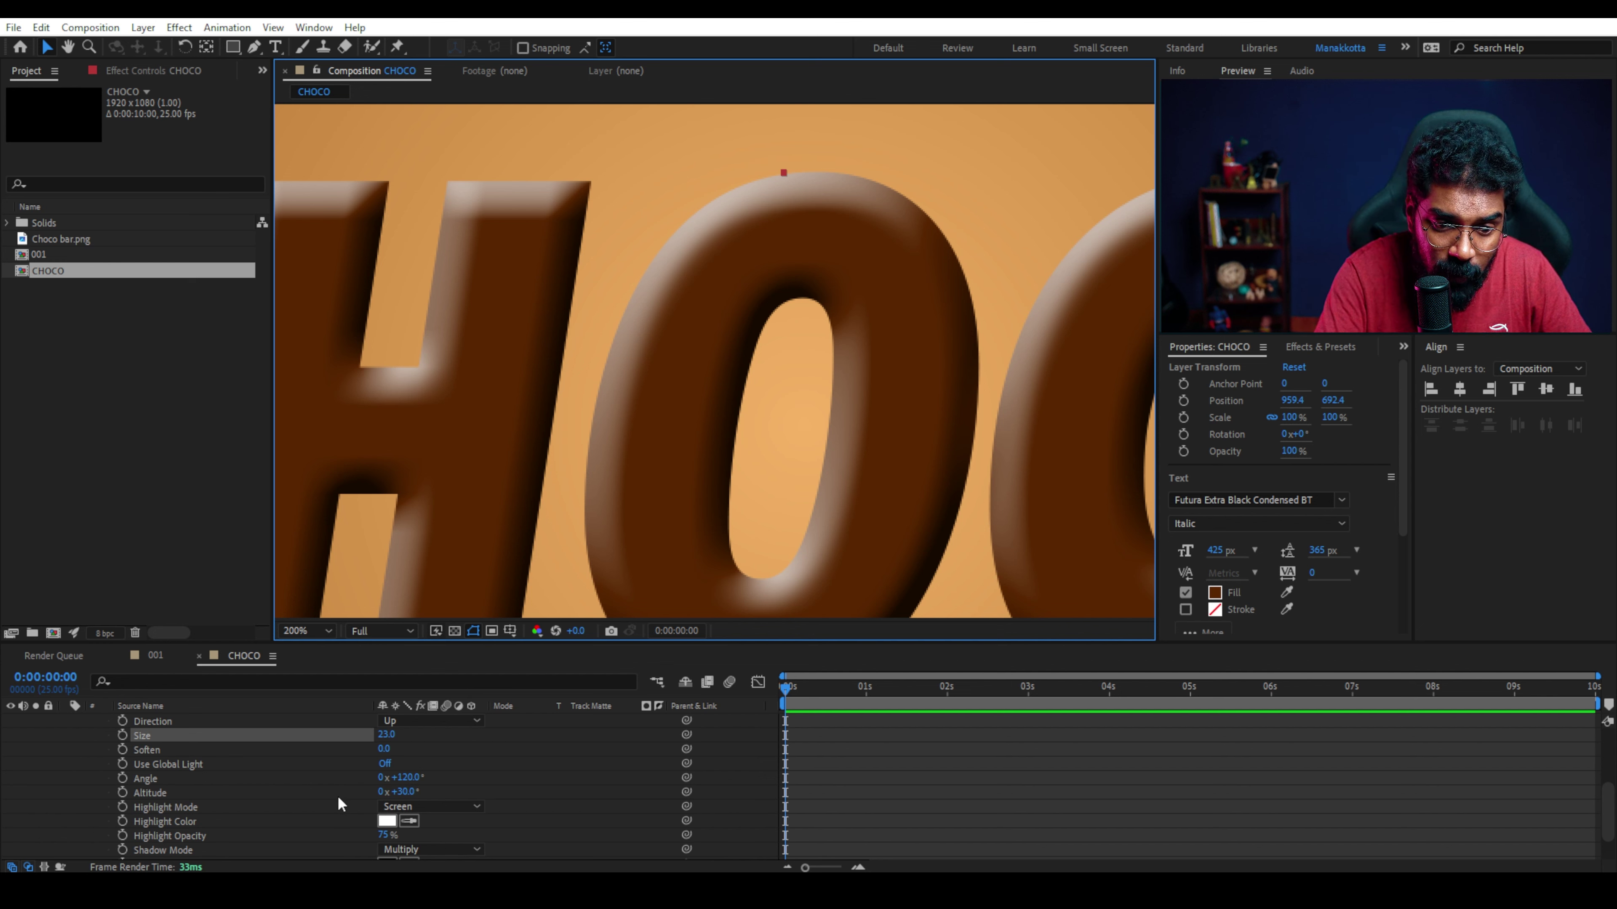
Raise the bevel Altitude to about 72° and inspect the highlights across the letters.
drag(408, 792, 436, 788)
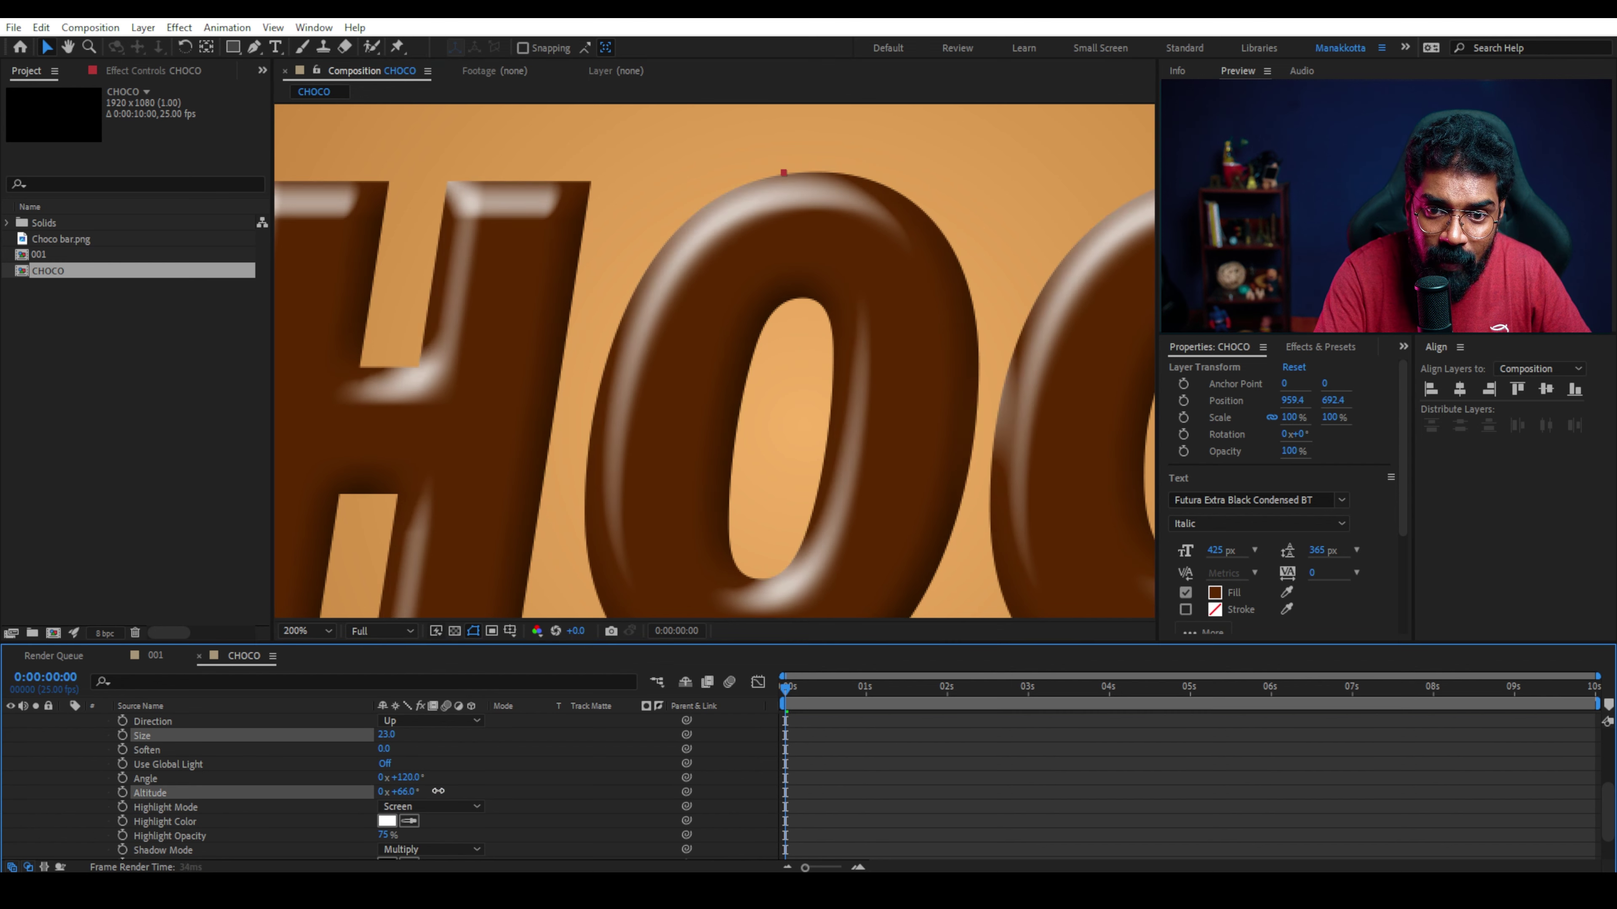
drag(436, 789, 444, 789)
scroll(783, 448, down, 3)
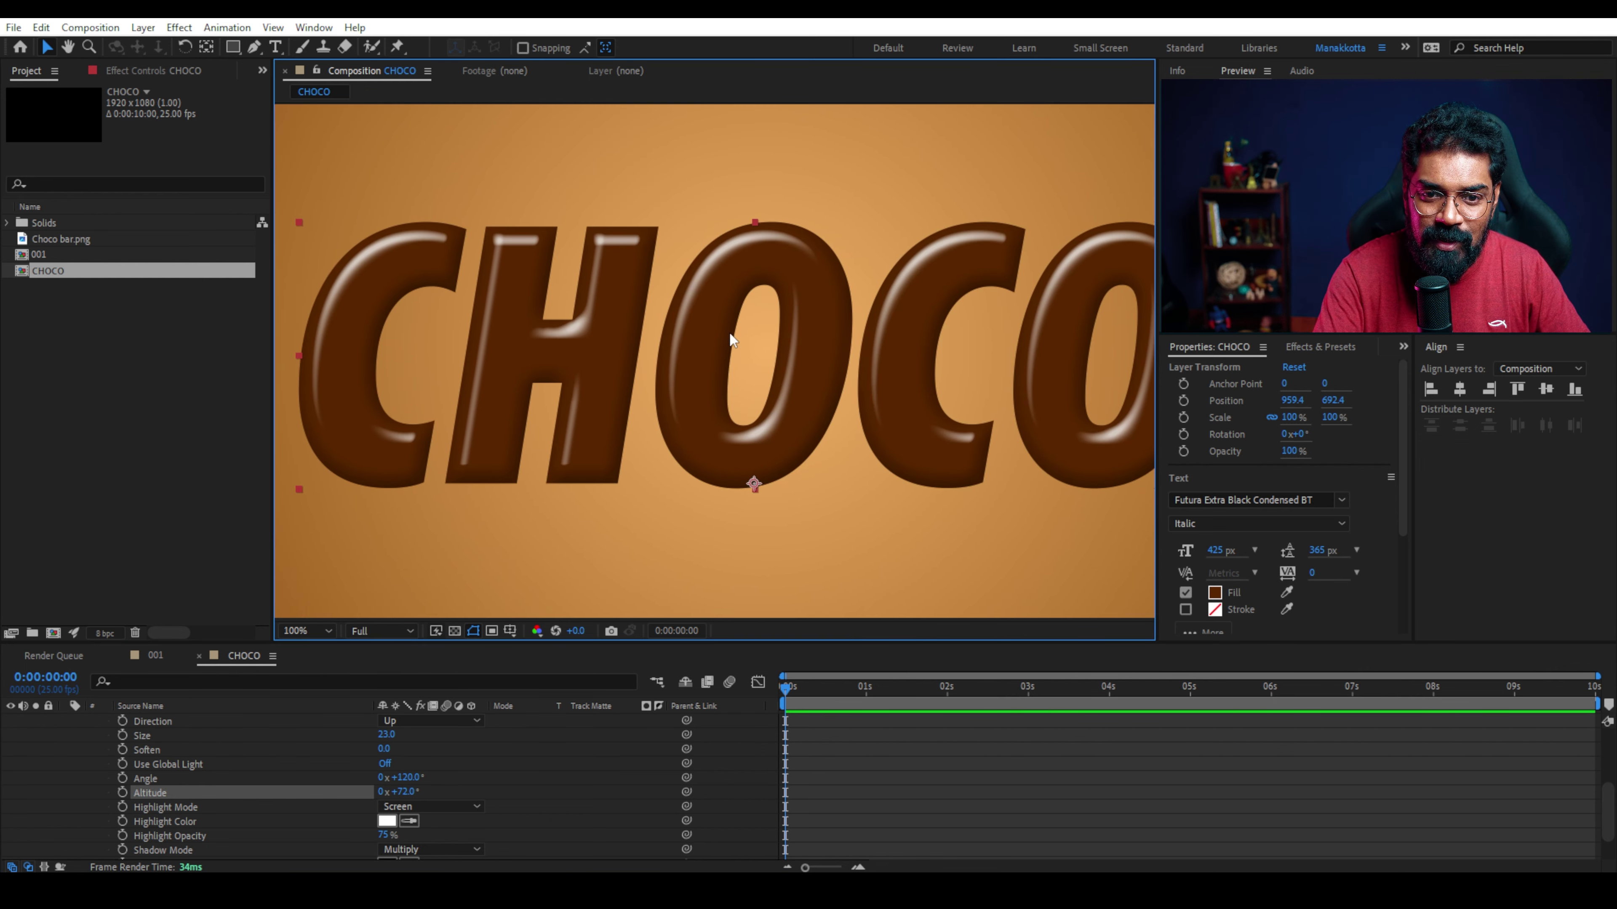
scroll(823, 437, up, 3)
drag(823, 437, 864, 413)
key(v)
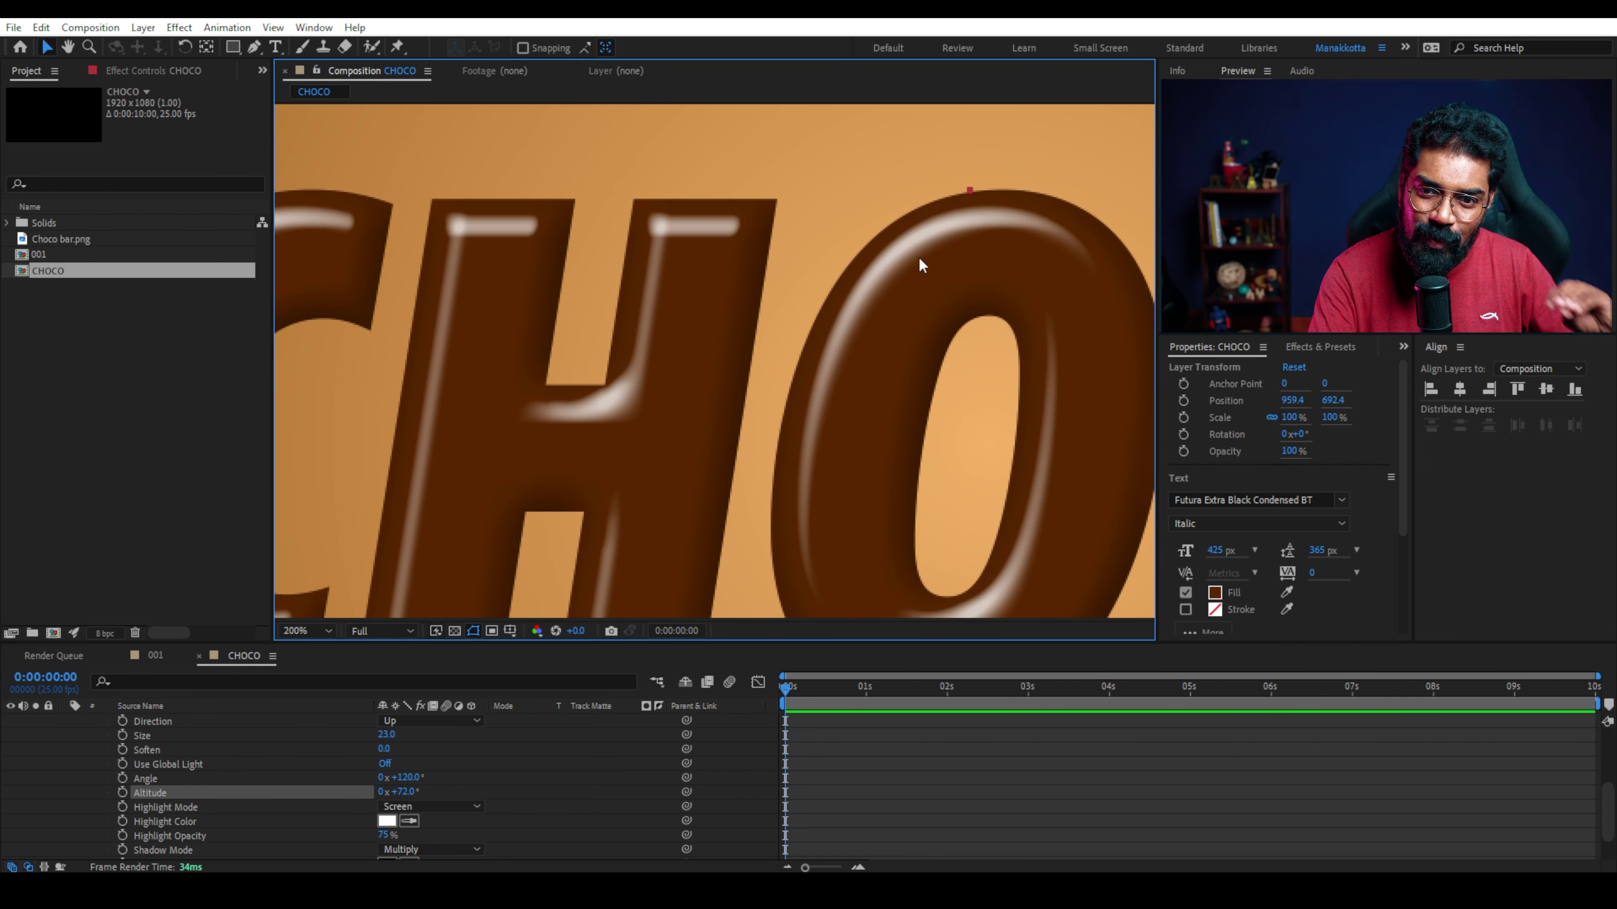
key(comma)
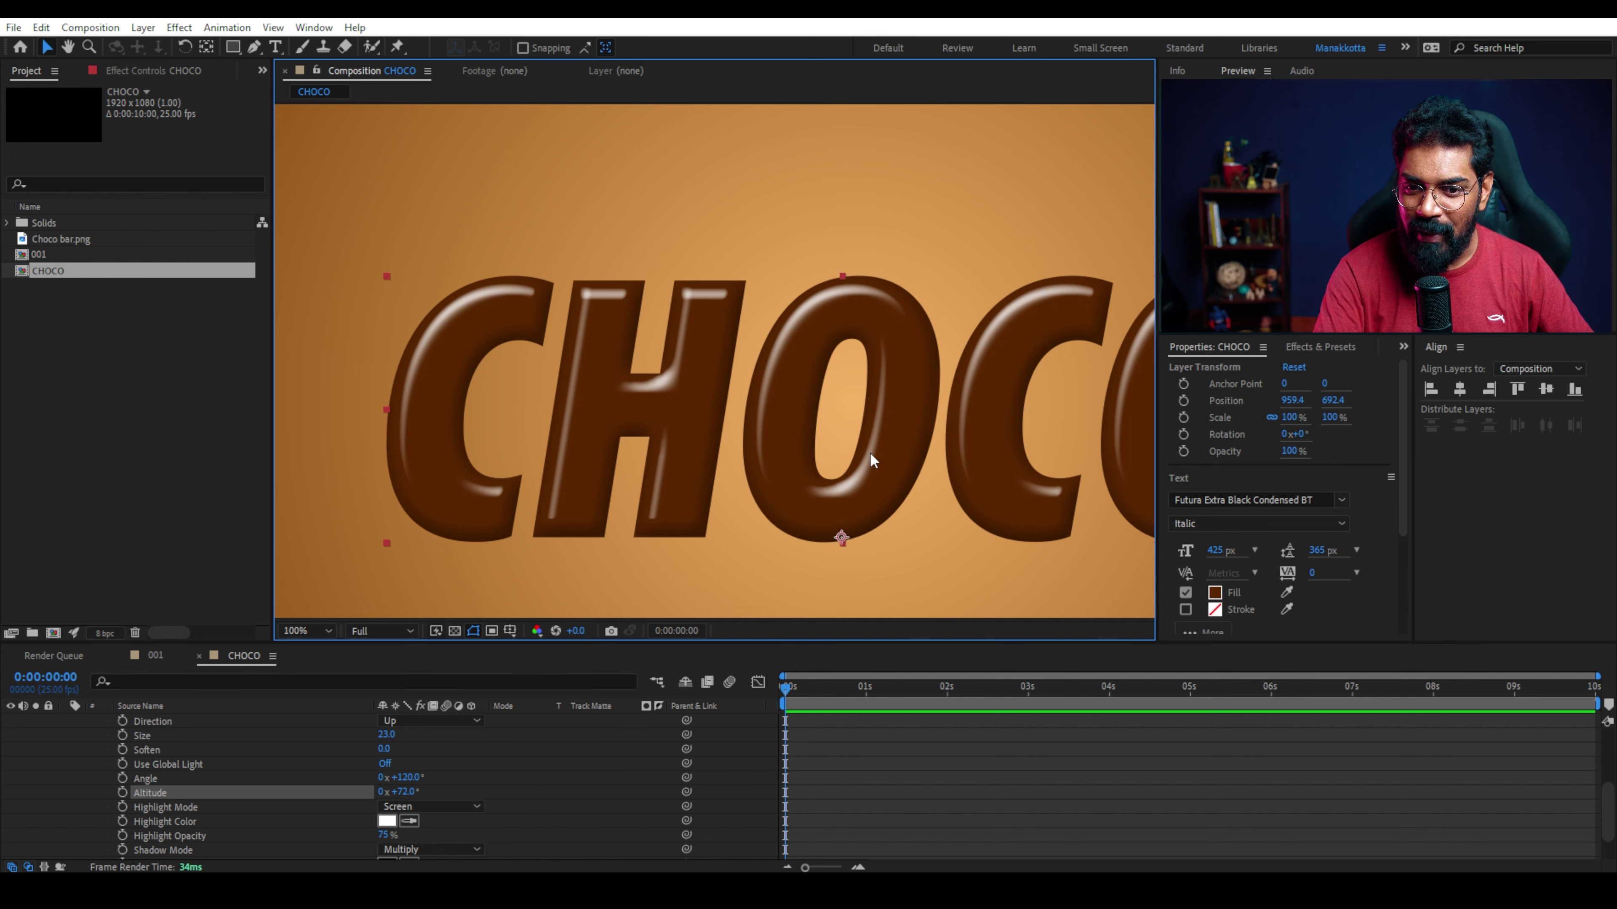
scroll(867, 459, down, 2)
scroll(707, 334, up, 4)
drag(708, 334, 745, 397)
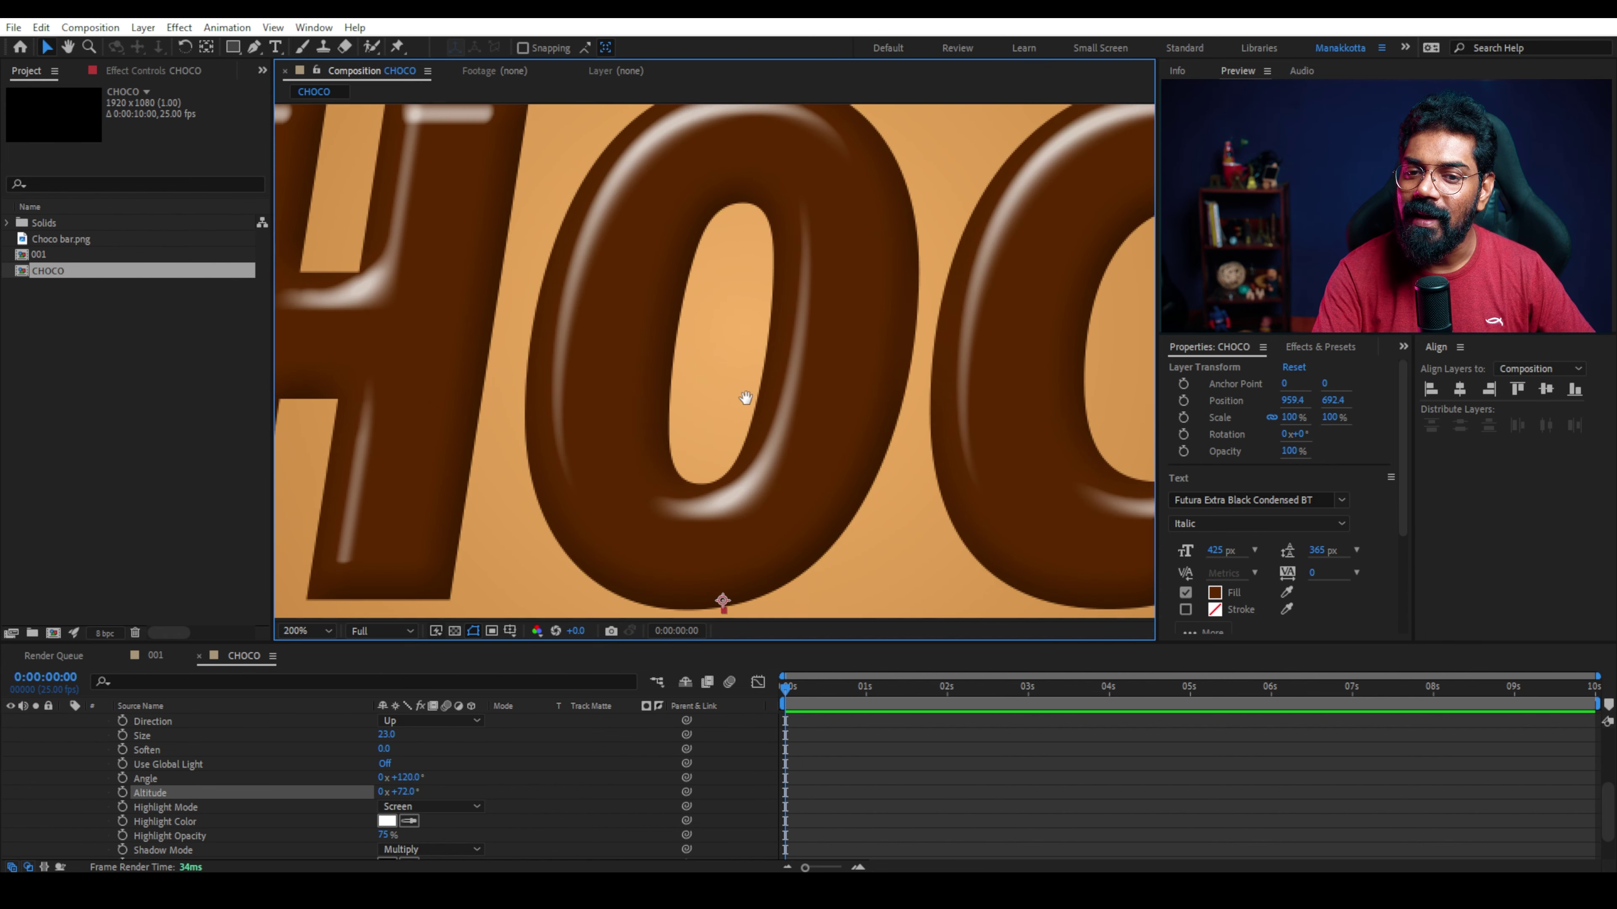
scroll(746, 408, down, 1)
scroll(754, 414, down, 1)
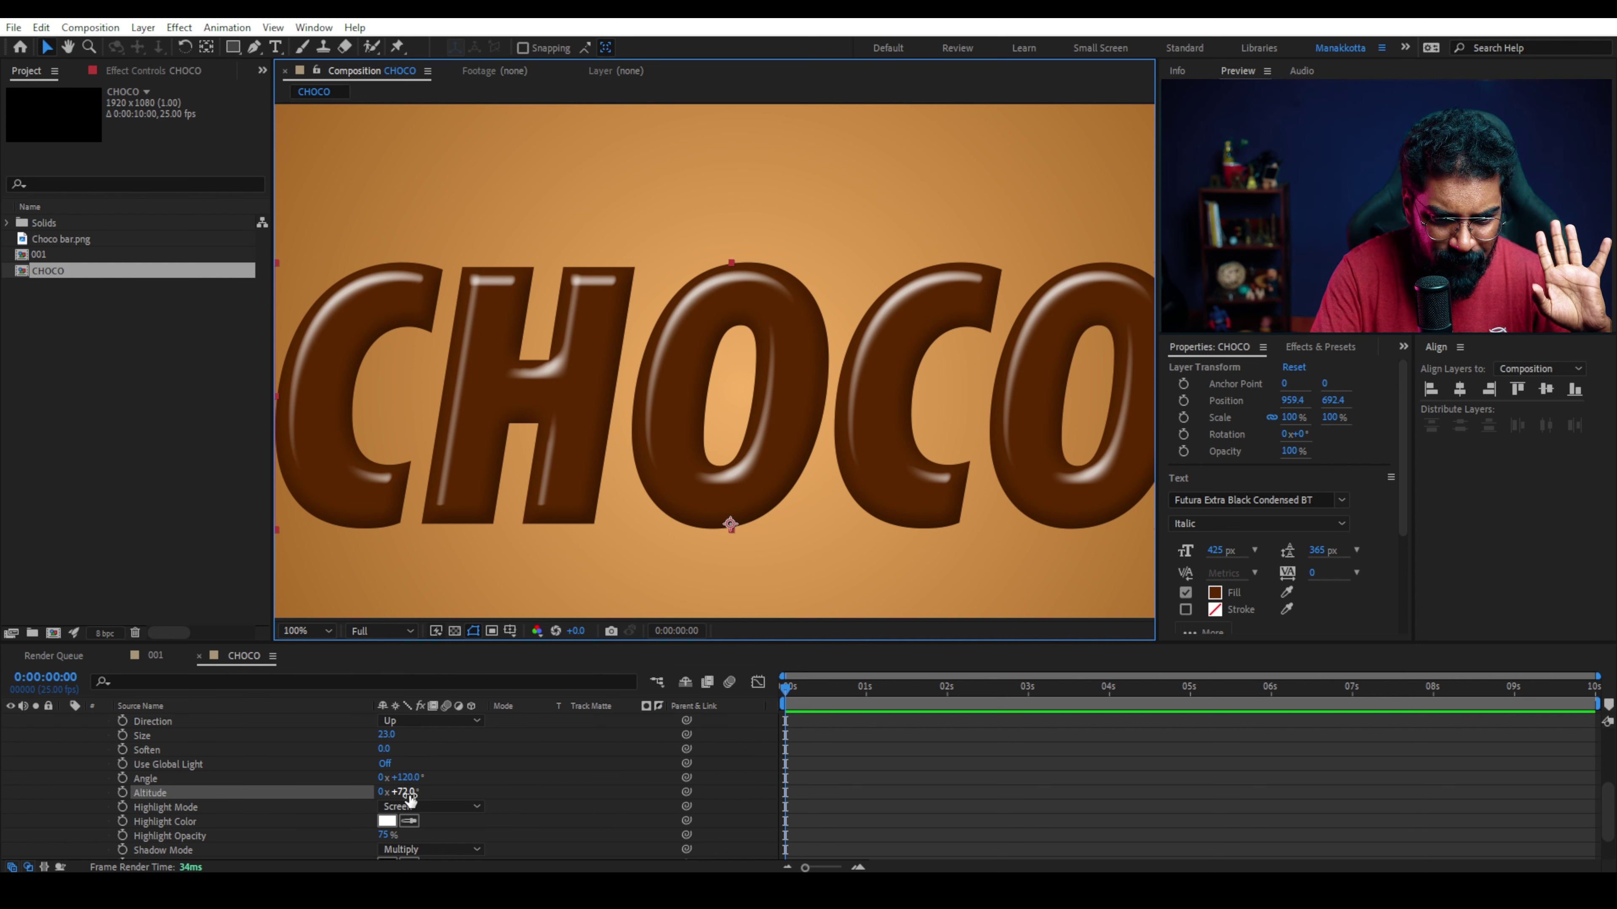
Lower the bevel Altitude to 70° and collapse the CHOCO layer's properties.
drag(409, 793, 408, 793)
scroll(931, 392, down, 2)
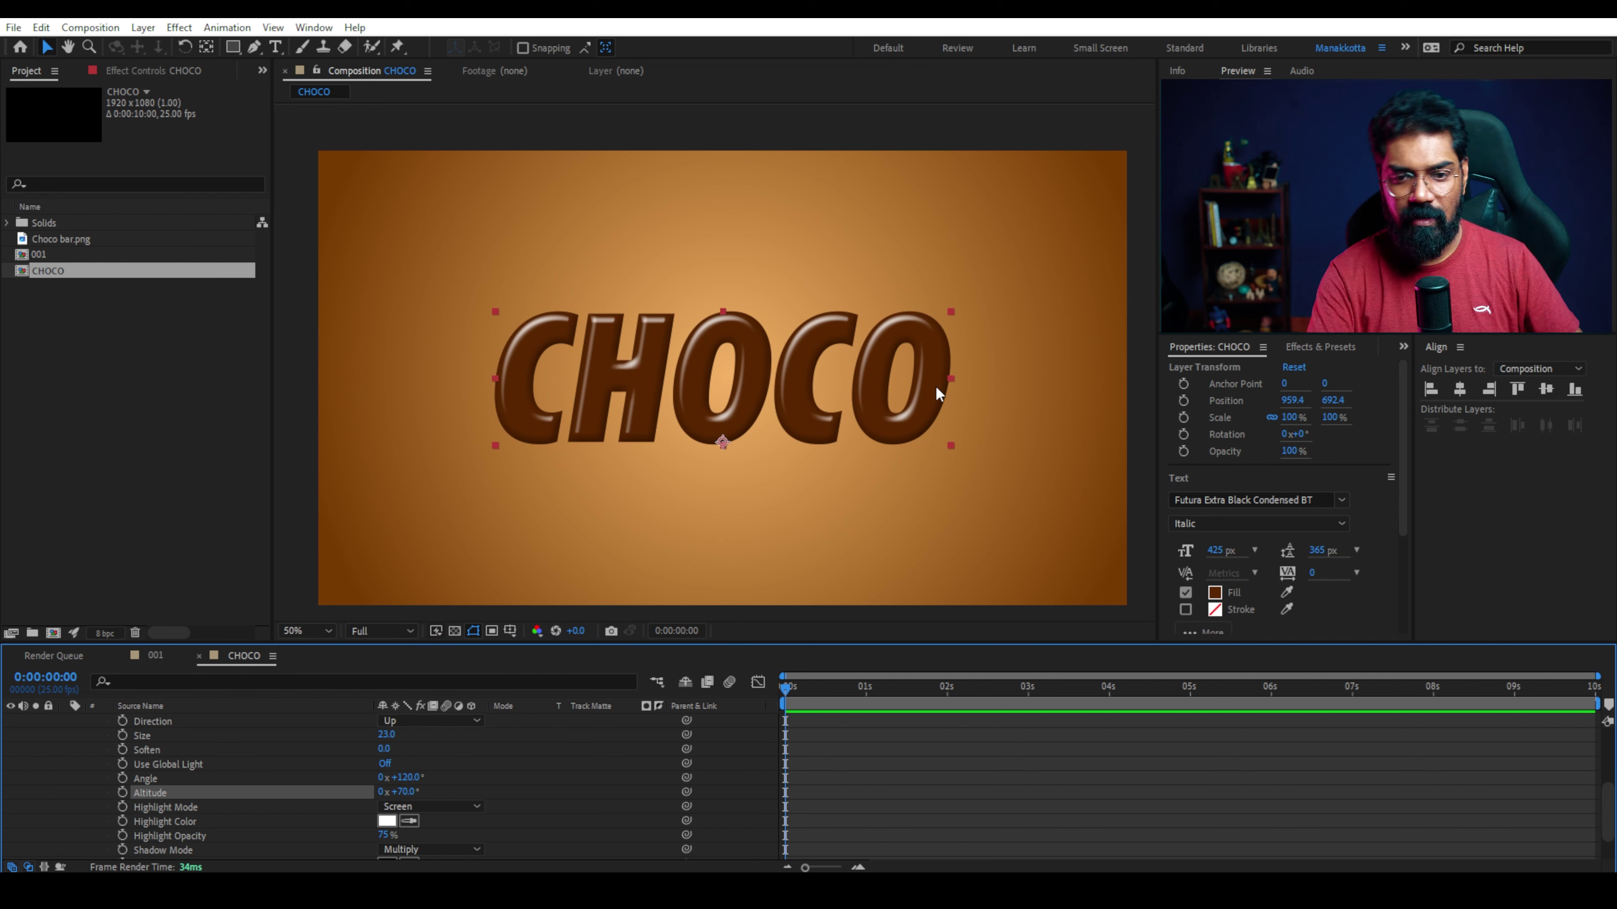
click(856, 140)
scroll(951, 316, down, 2)
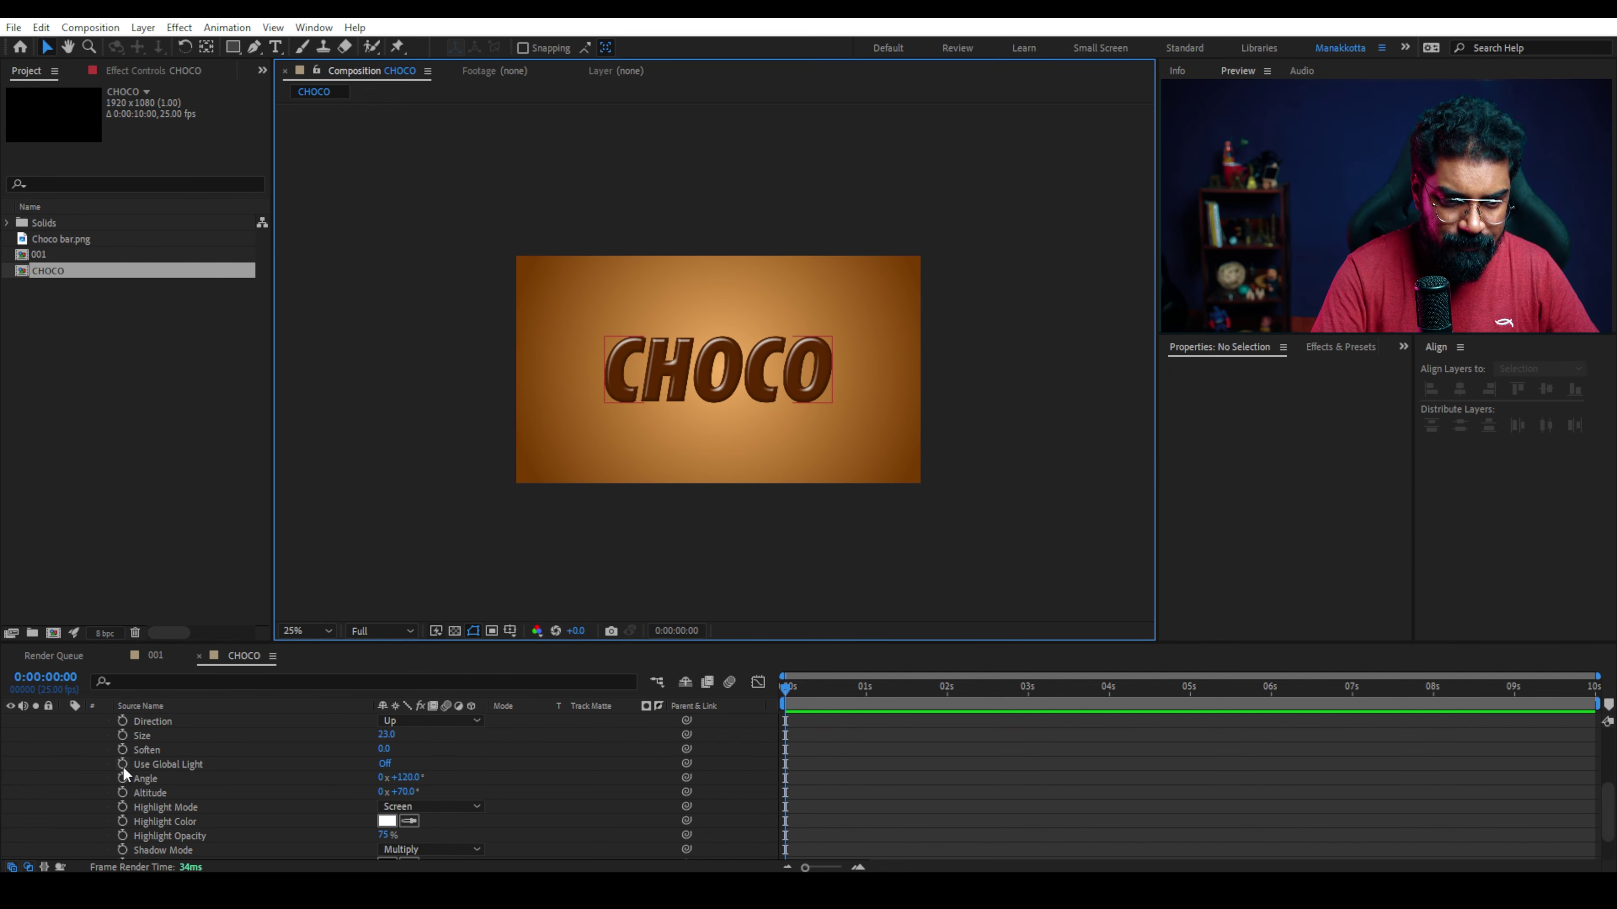
scroll(55, 726, up, 4)
click(66, 721)
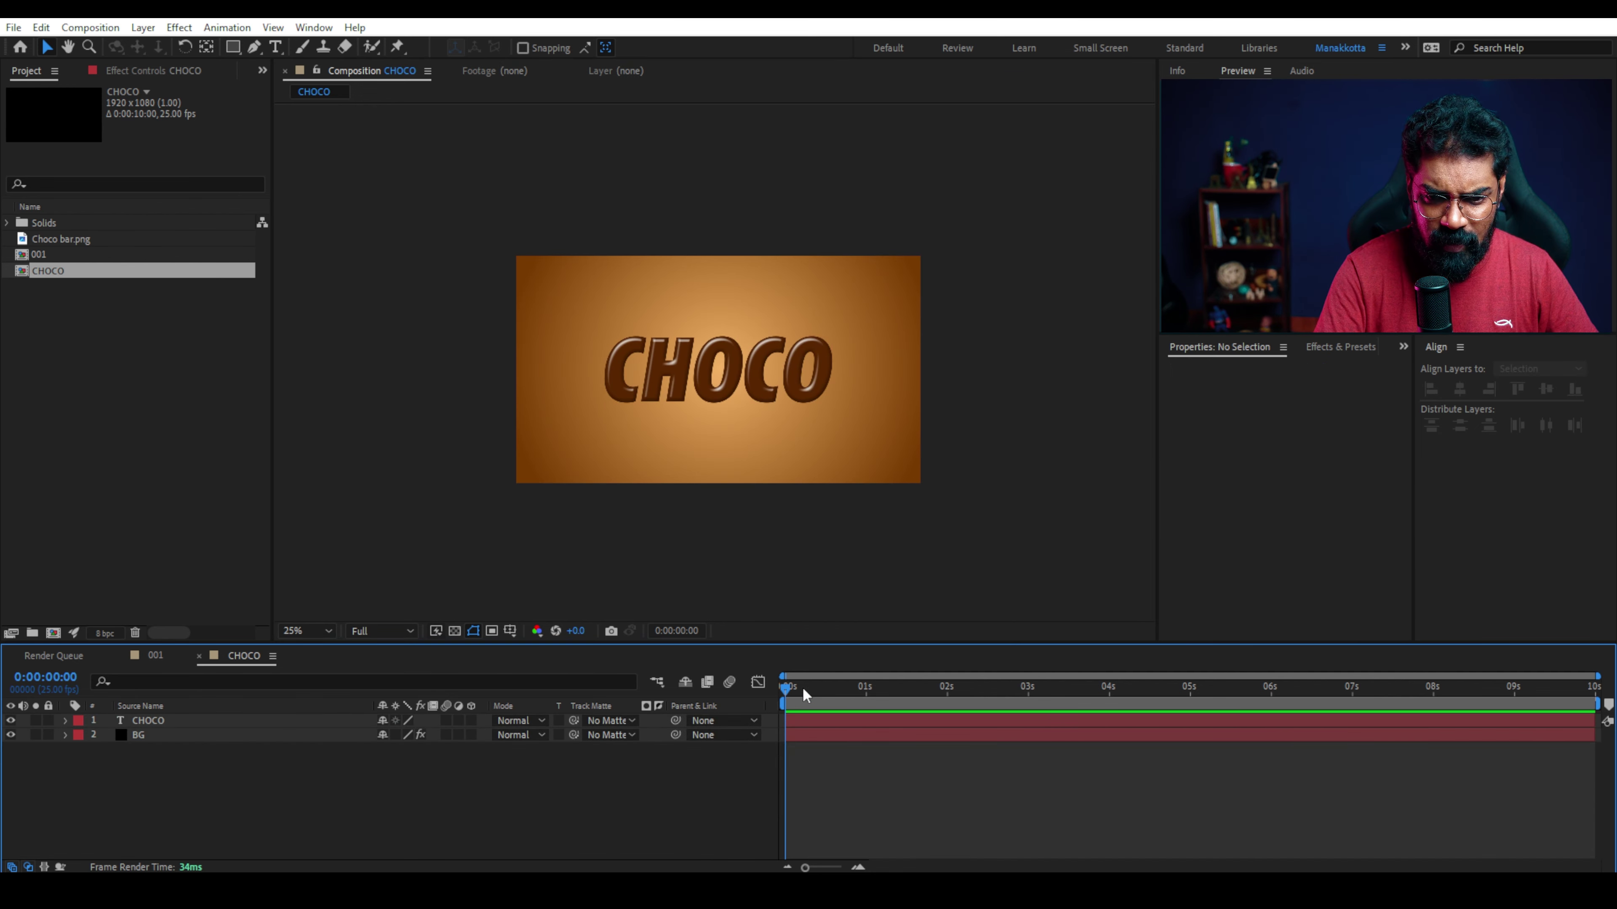
Add Choco bar.png to the CHOCO composition, shrink it and move it lower right.
scroll(836, 438, up, 4)
scroll(722, 386, down, 2)
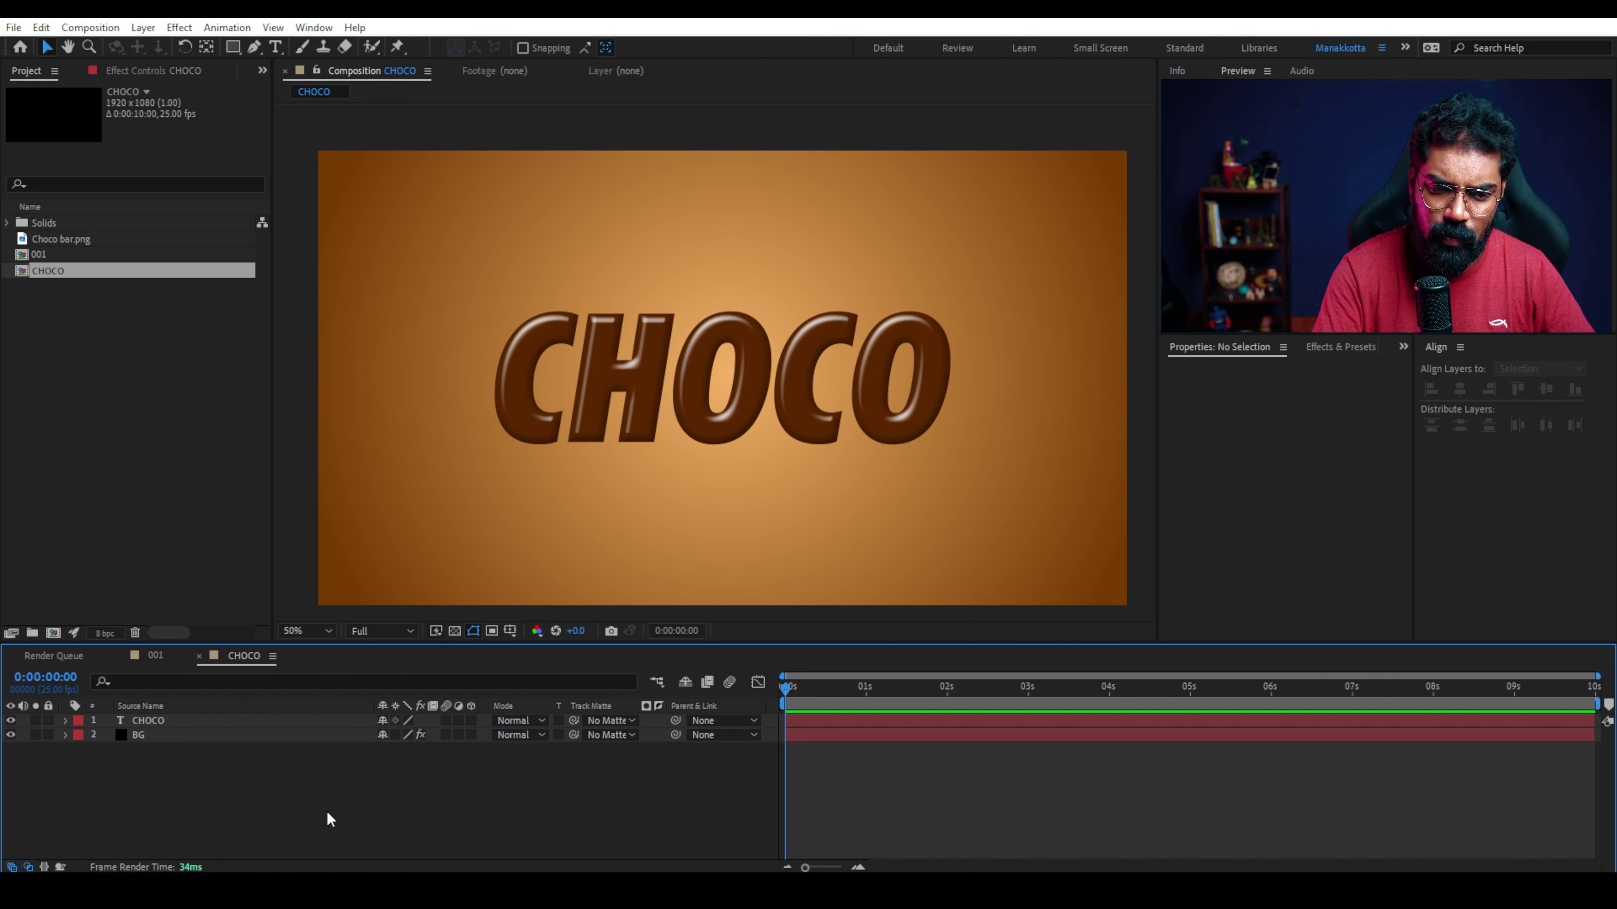
click(71, 240)
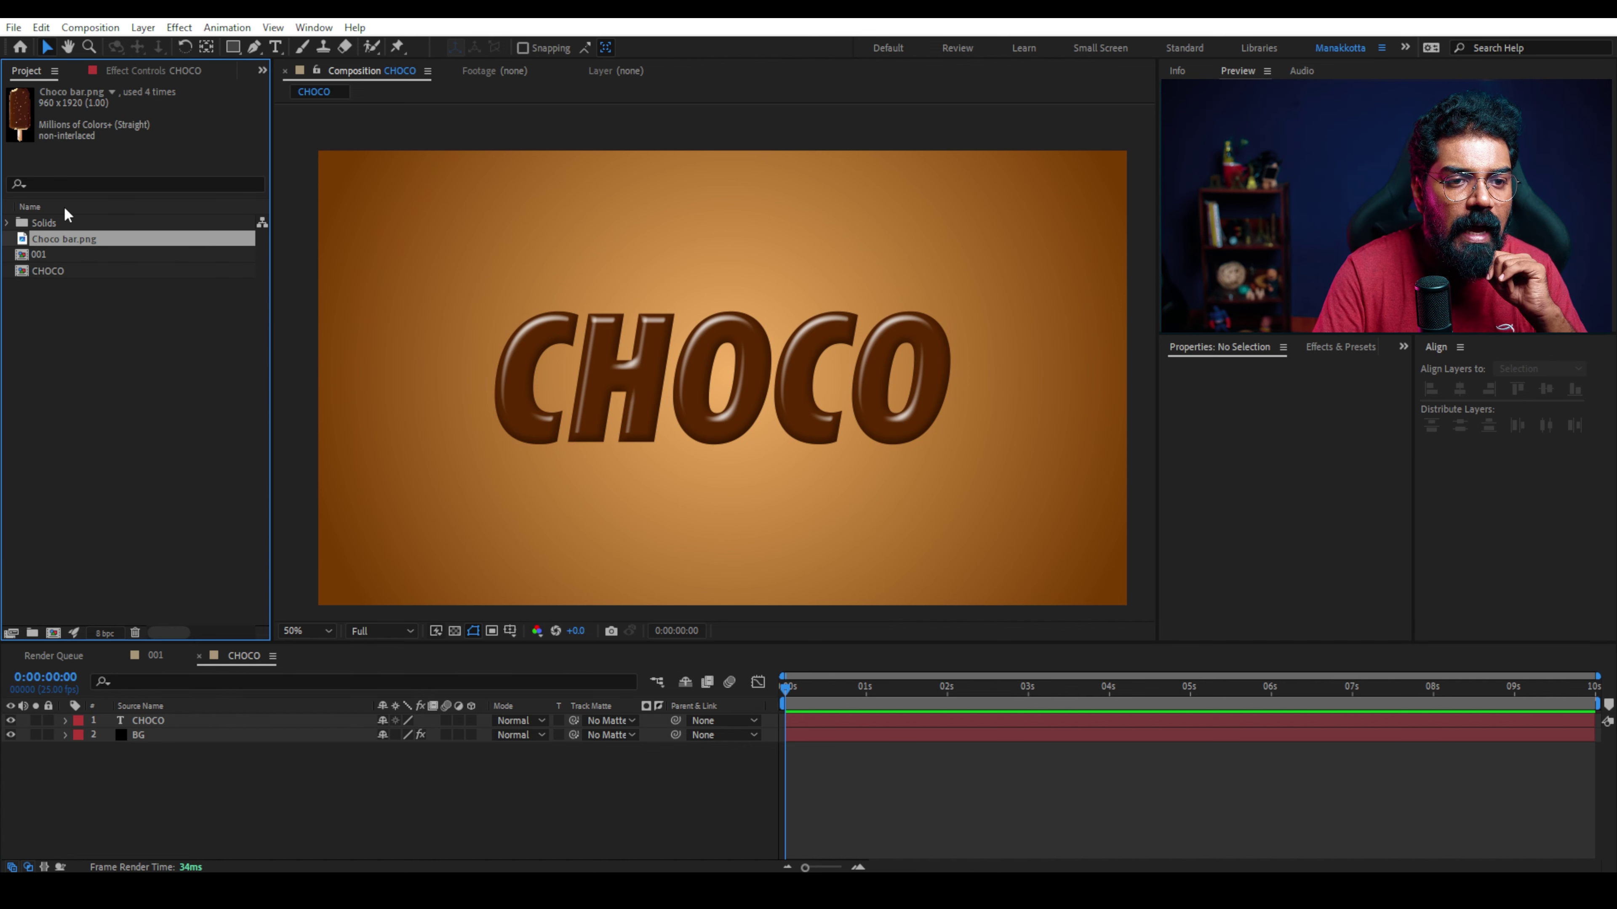
drag(74, 243, 606, 375)
key(comma)
key(comma)
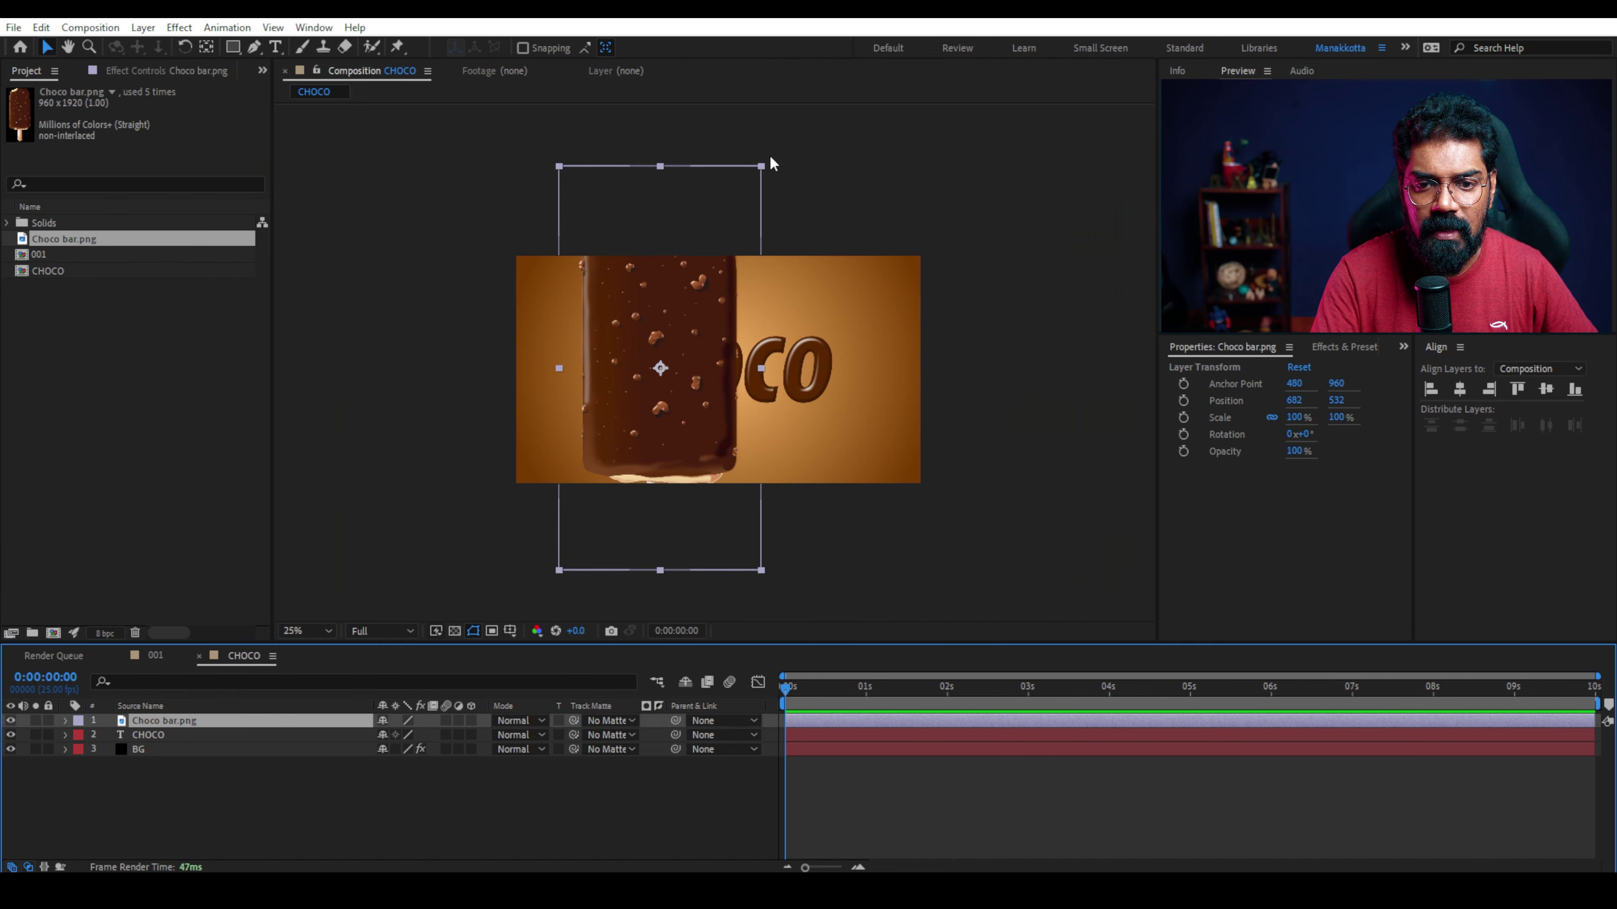
drag(761, 167, 707, 274)
mouse_move(663, 334)
mouse_down()
mouse_move(872, 391)
mouse_move(629, 248)
mouse_up()
key(period)
drag(776, 382, 780, 482)
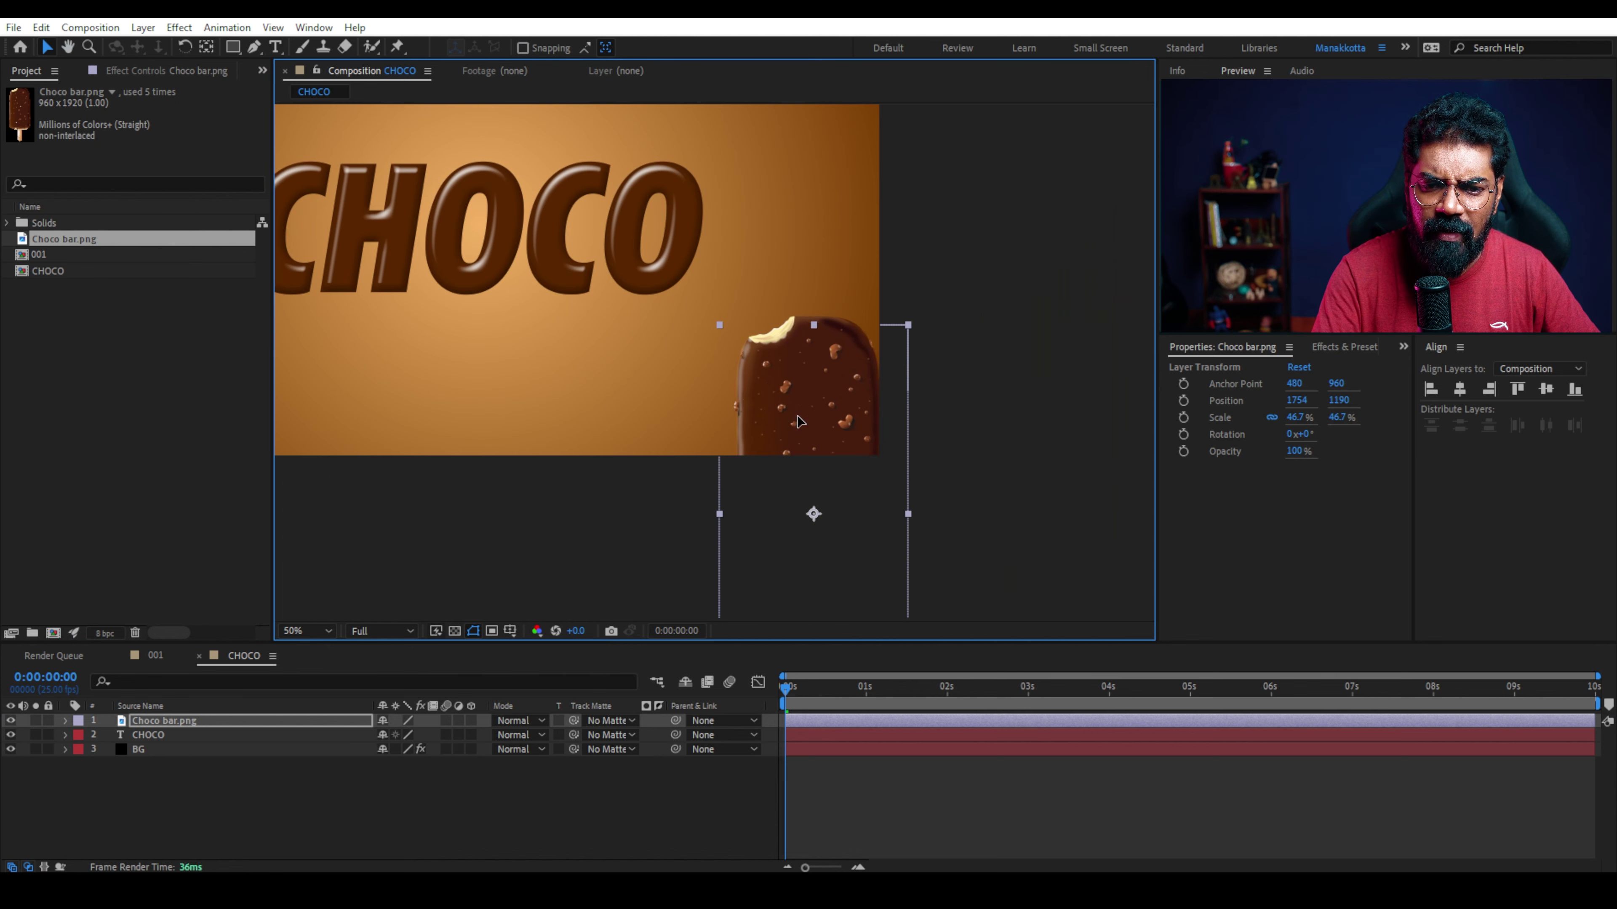
Duplicate the bar, delete the copy, and place the choco bar over the CHOCO text.
key(ctrl+d)
mouse_move(852, 397)
mouse_down()
mouse_move(534, 368)
mouse_move(666, 405)
mouse_up()
key(Delete)
click(256, 769)
key(period)
drag(993, 407, 841, 382)
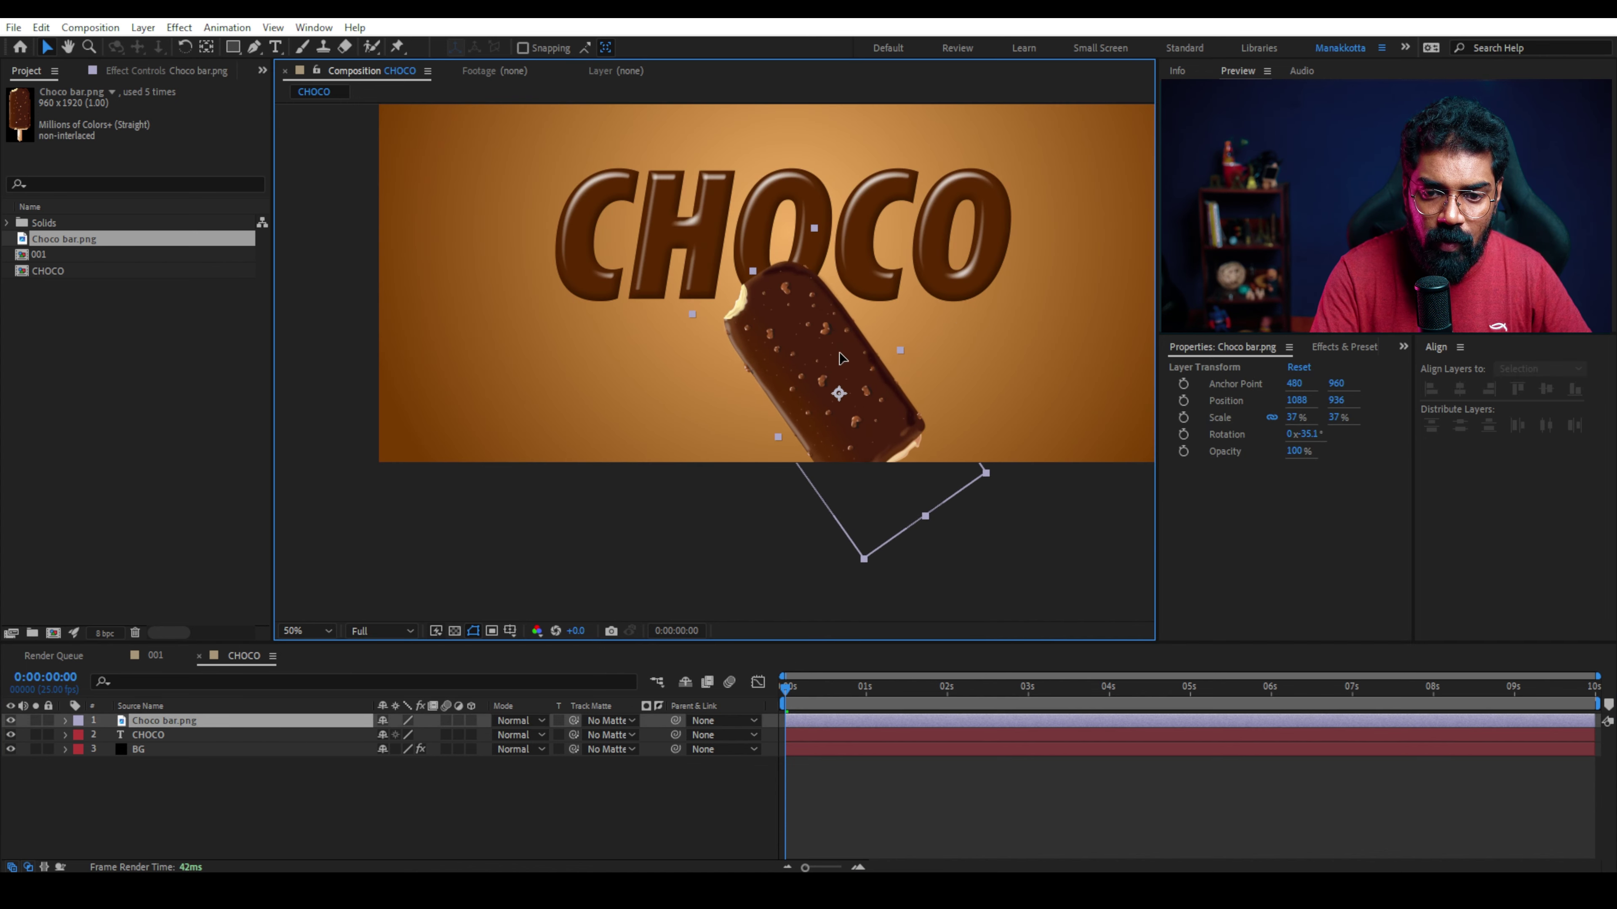
click(194, 786)
click(170, 716)
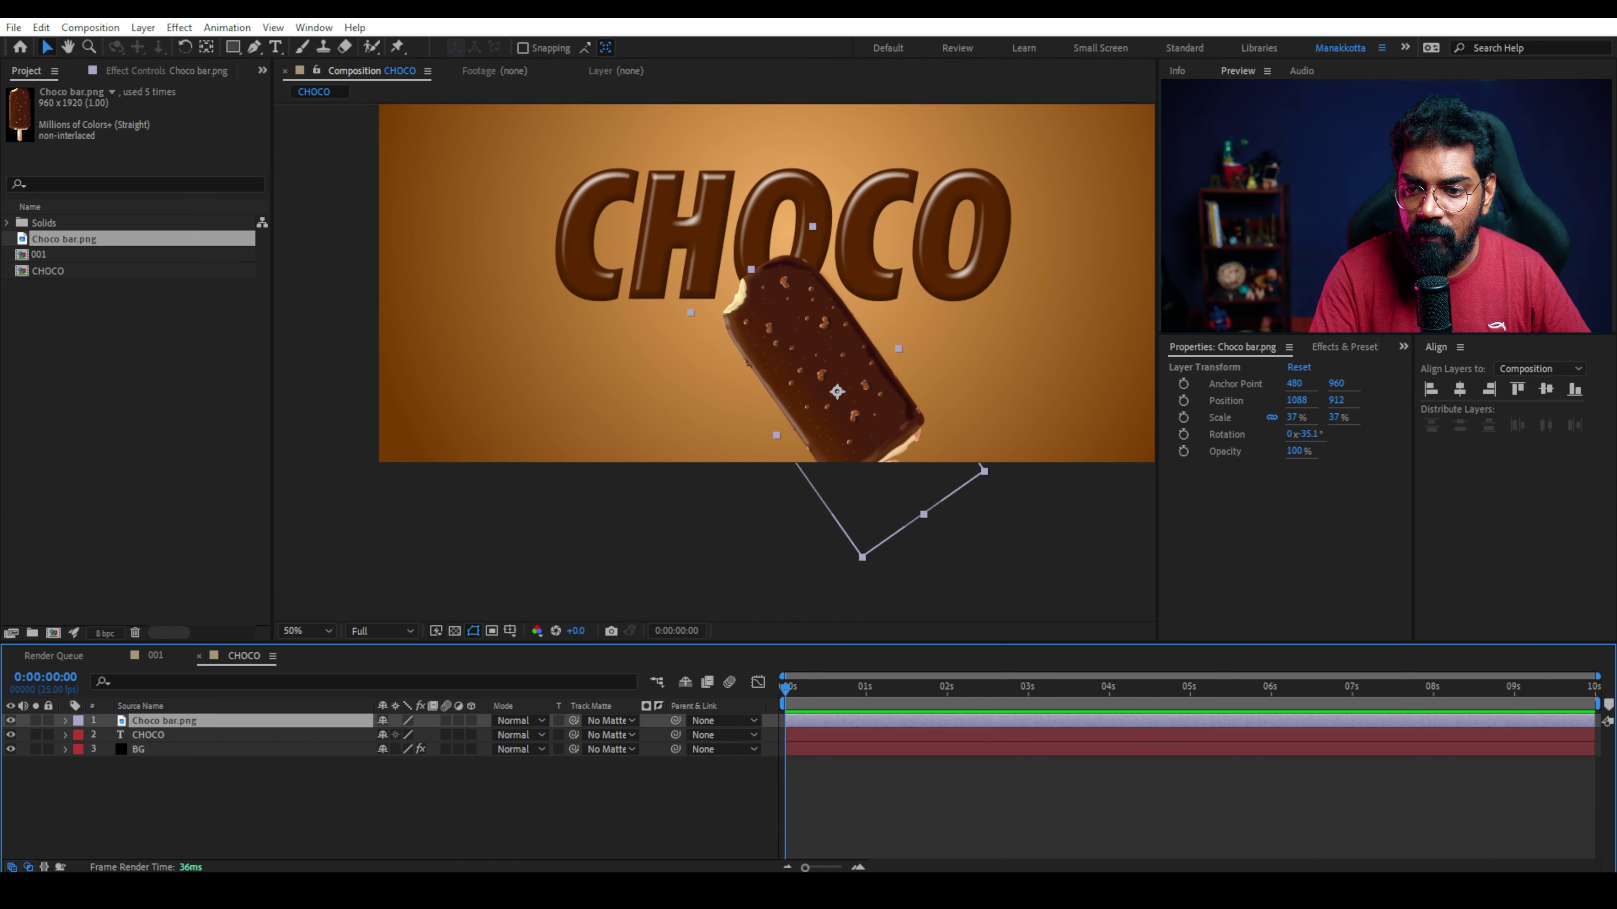
Apply a Fast Box Blur to the Choco bar.png layer and move it right.
click(1344, 346)
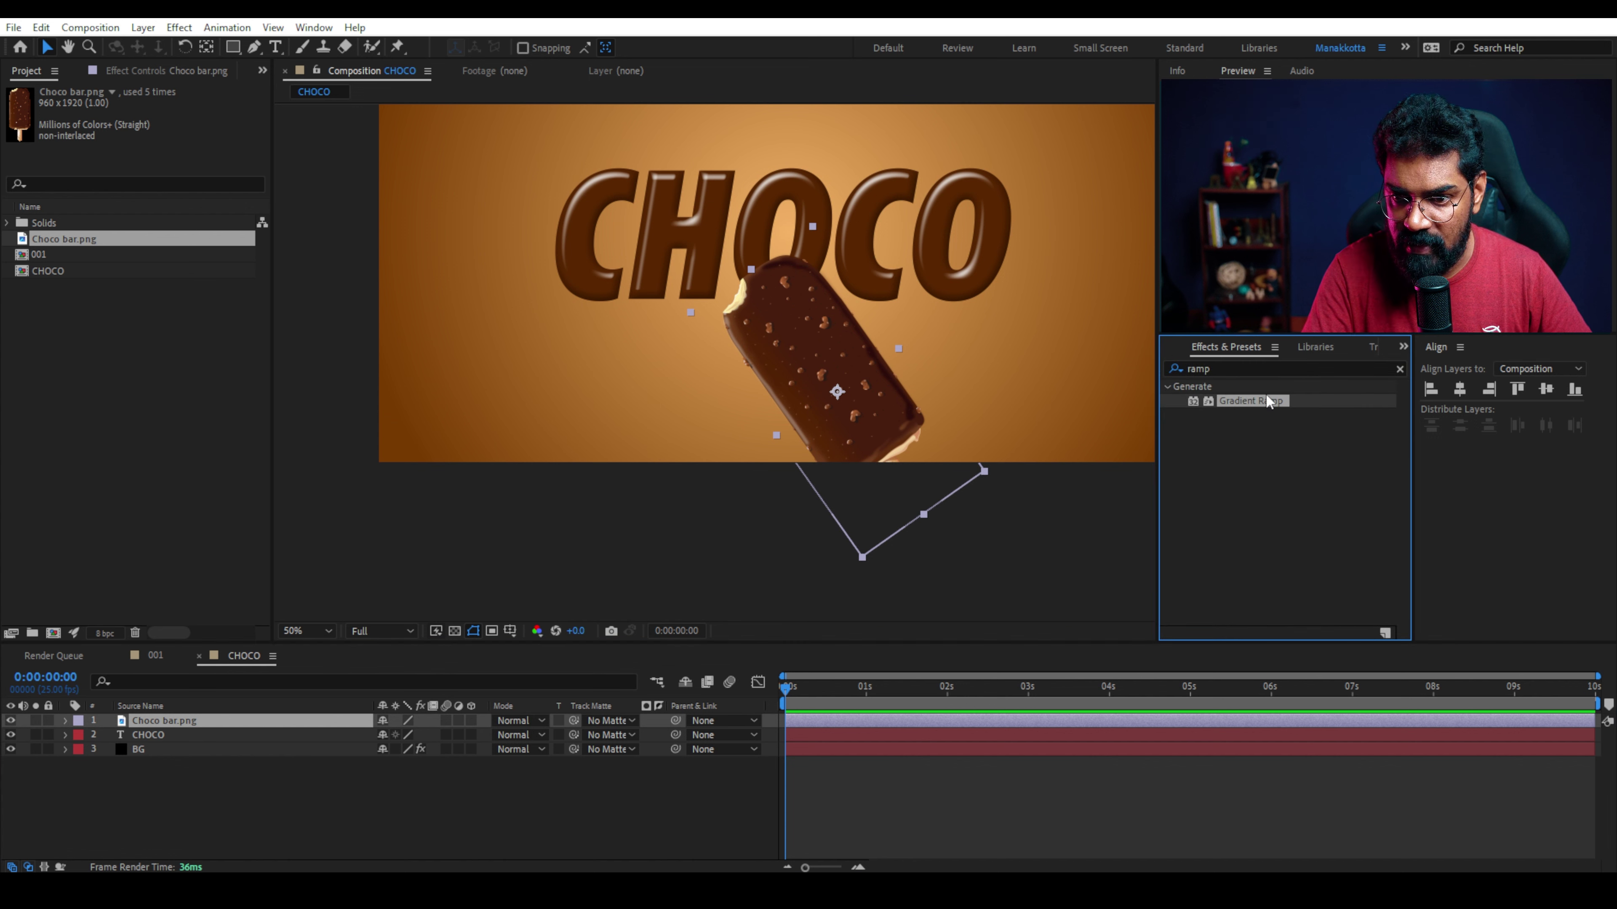
text(fast)
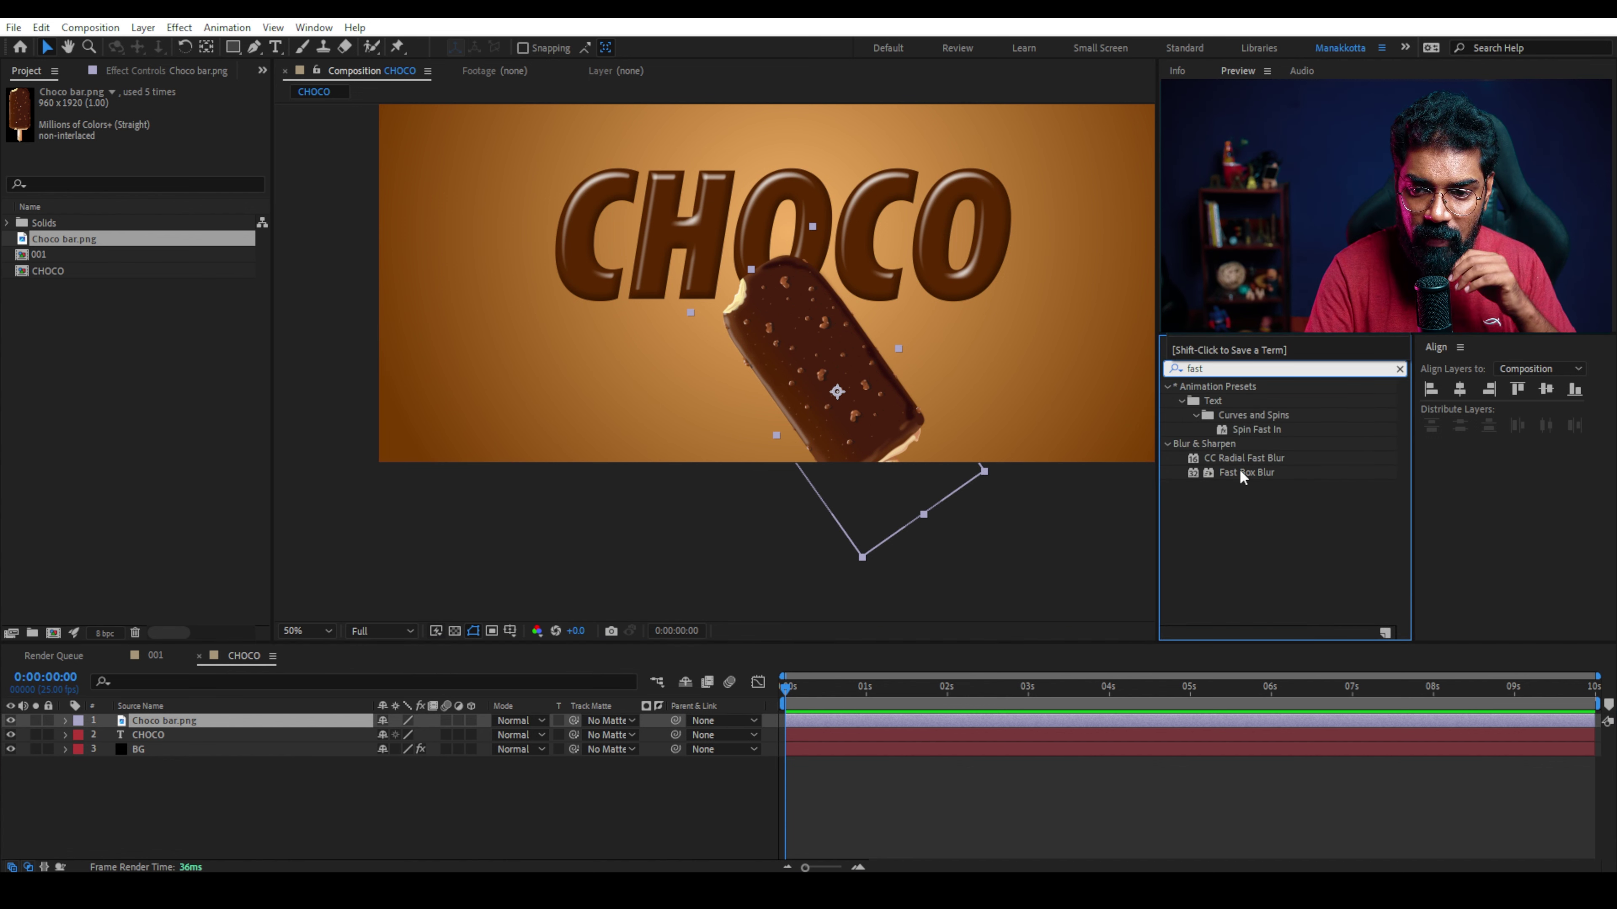
drag(1243, 477, 848, 381)
drag(157, 120, 184, 120)
drag(837, 391, 1048, 432)
Set the choco bar's Scale to 37% and position it lower beneath the text.
key(s)
drag(420, 734, 400, 736)
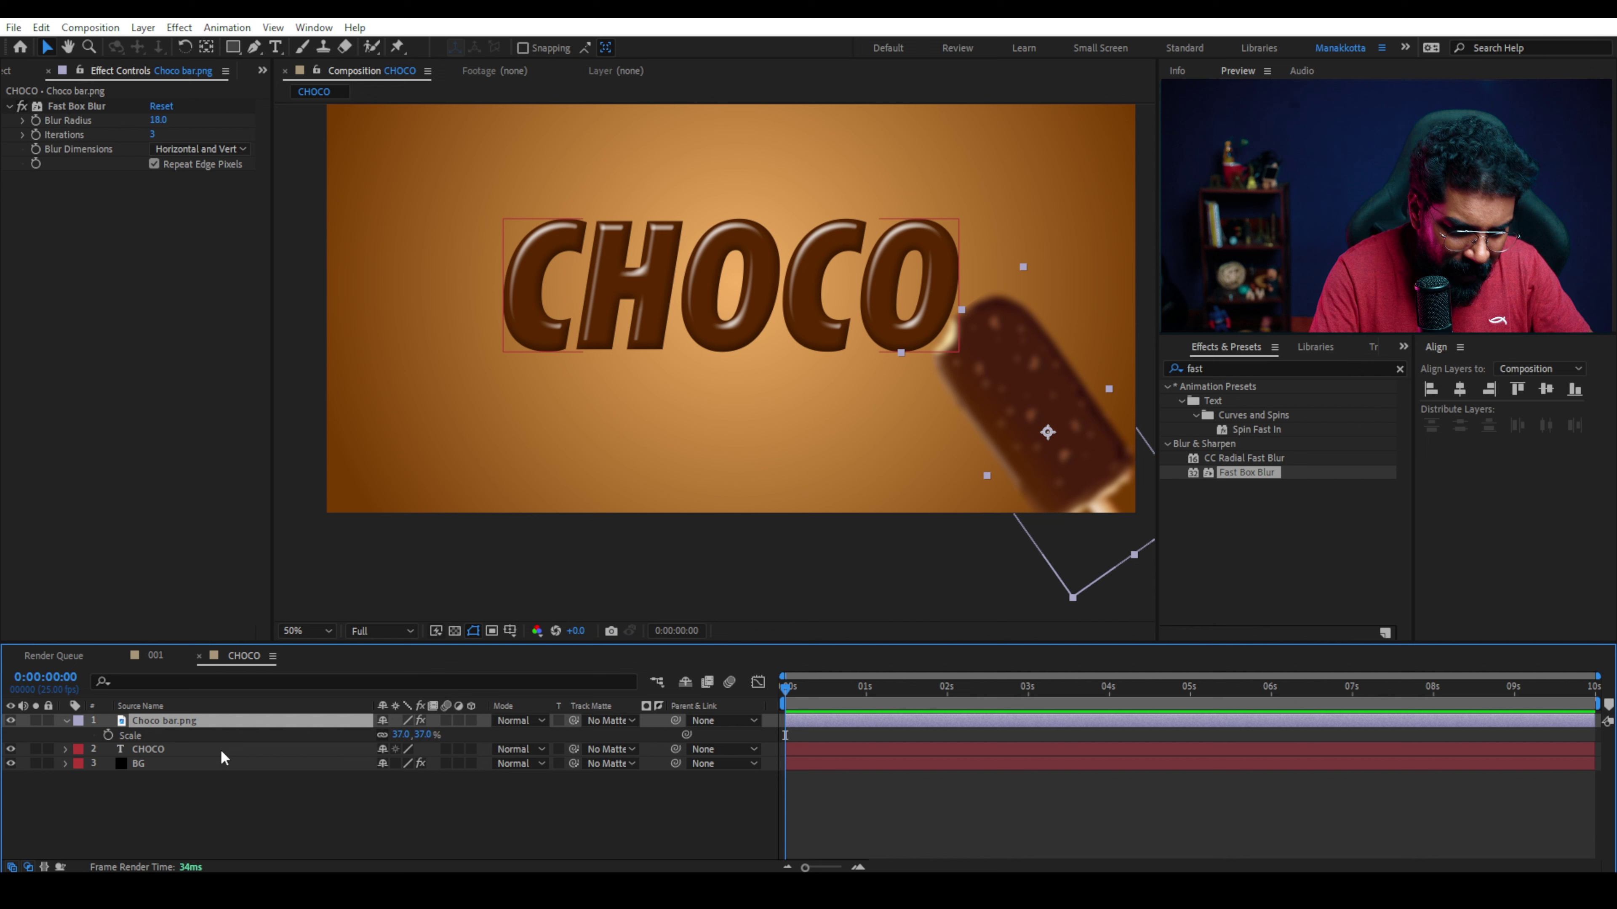
click(401, 735)
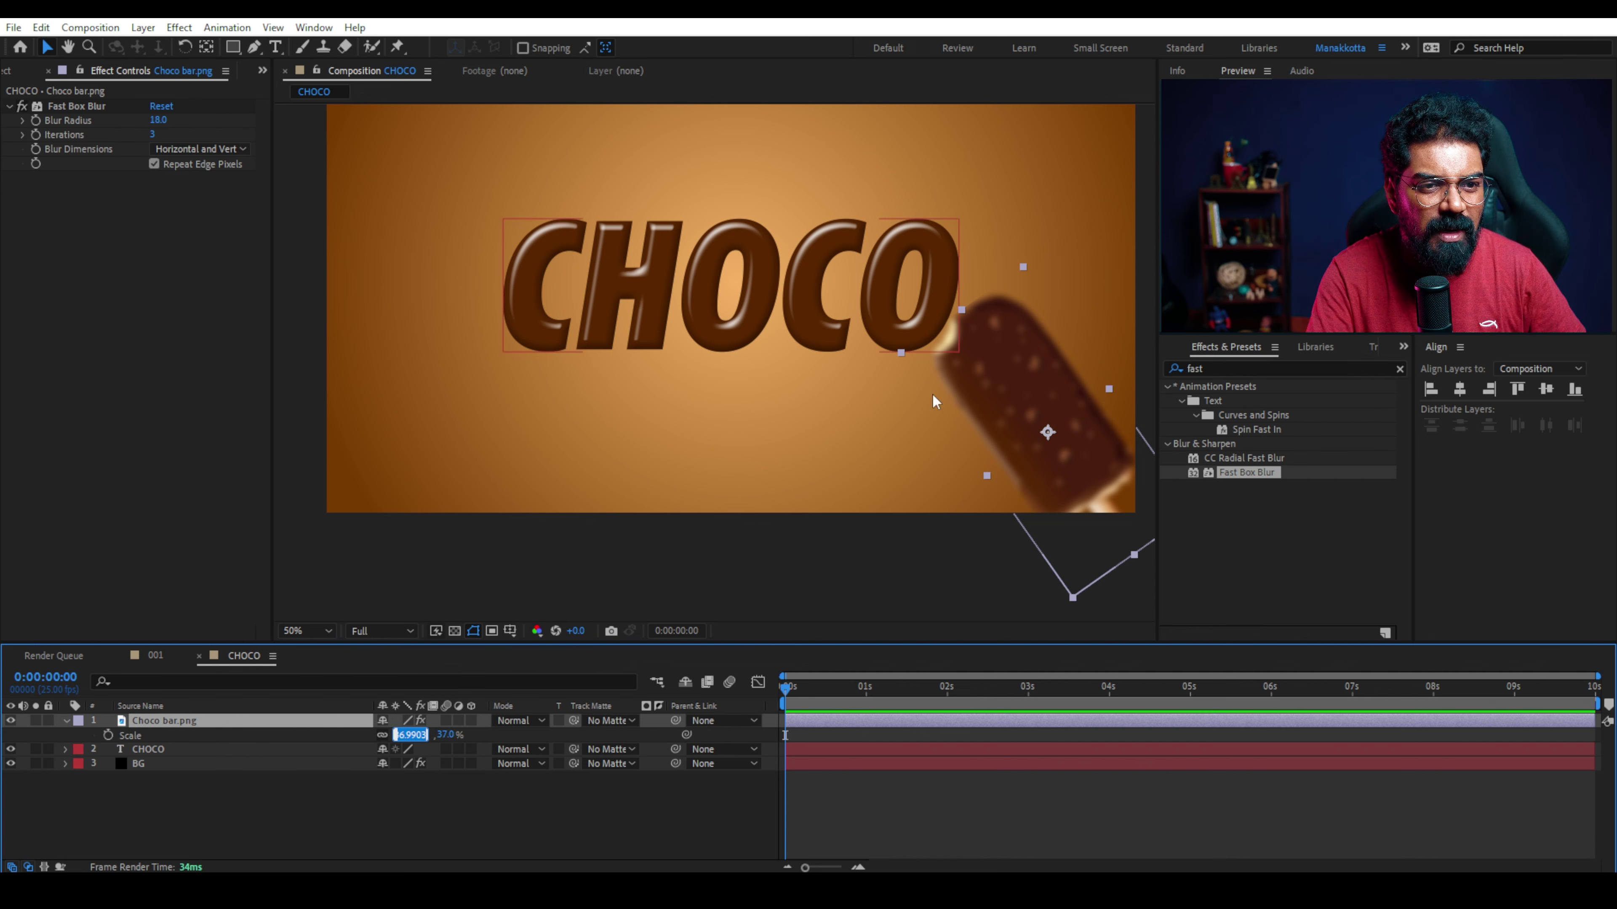
text(37)
mouse_move(1026, 399)
mouse_down()
mouse_move(992, 395)
mouse_move(1045, 409)
mouse_move(1015, 387)
mouse_move(1055, 381)
mouse_move(875, 359)
mouse_up()
drag(981, 282, 942, 333)
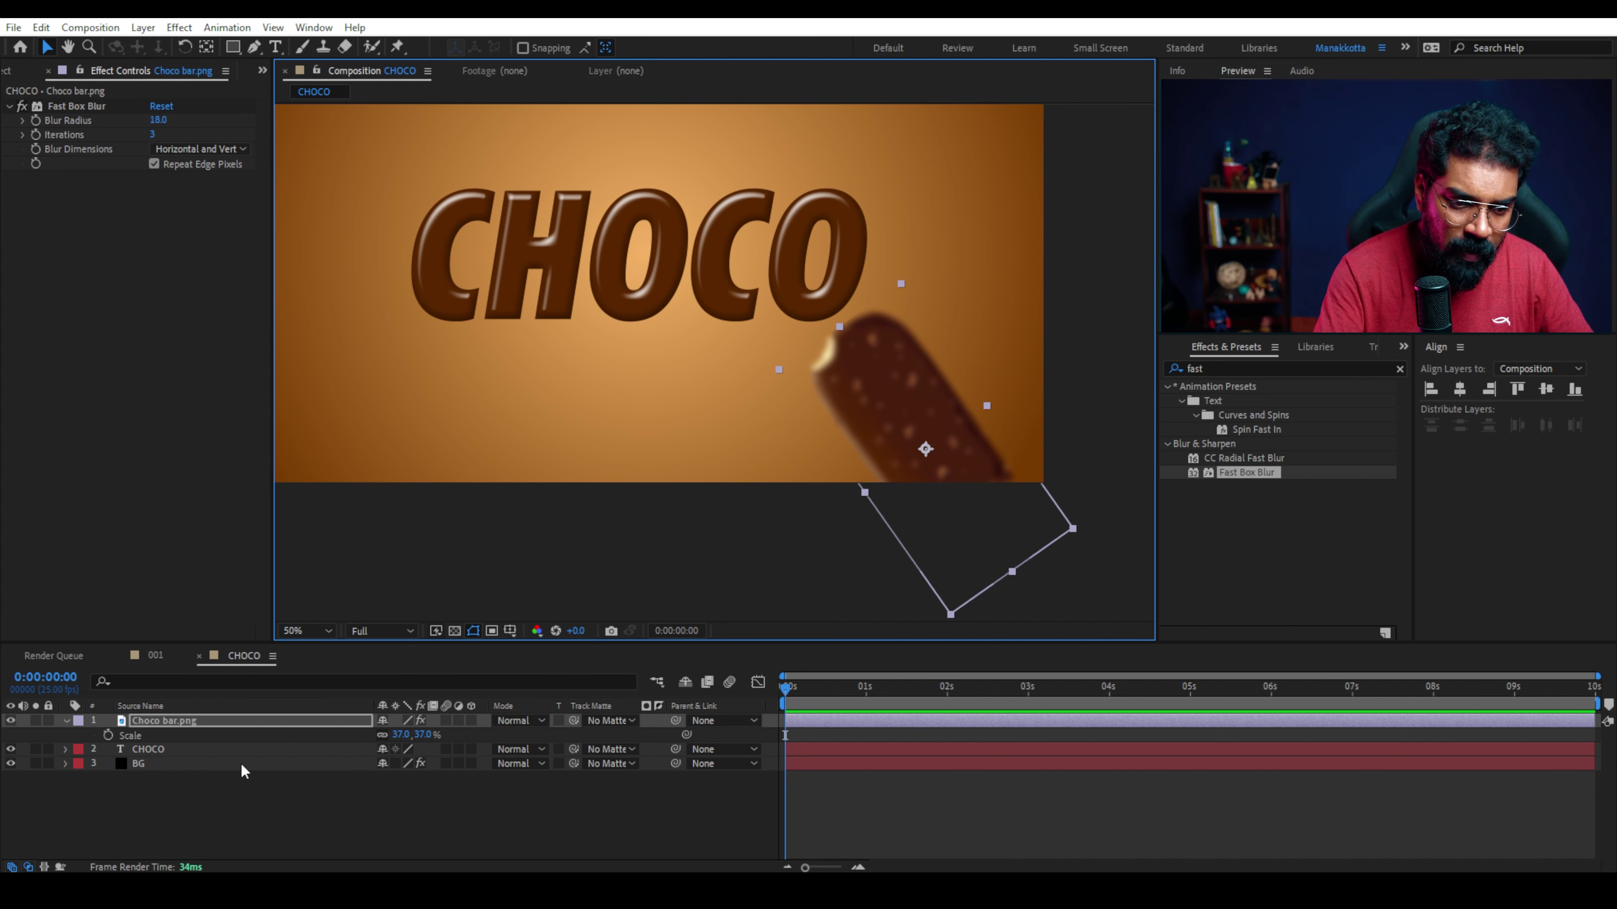
click(217, 803)
Add a wiggle(2,10) expression to the choco bar's Position.
click(175, 720)
key(p)
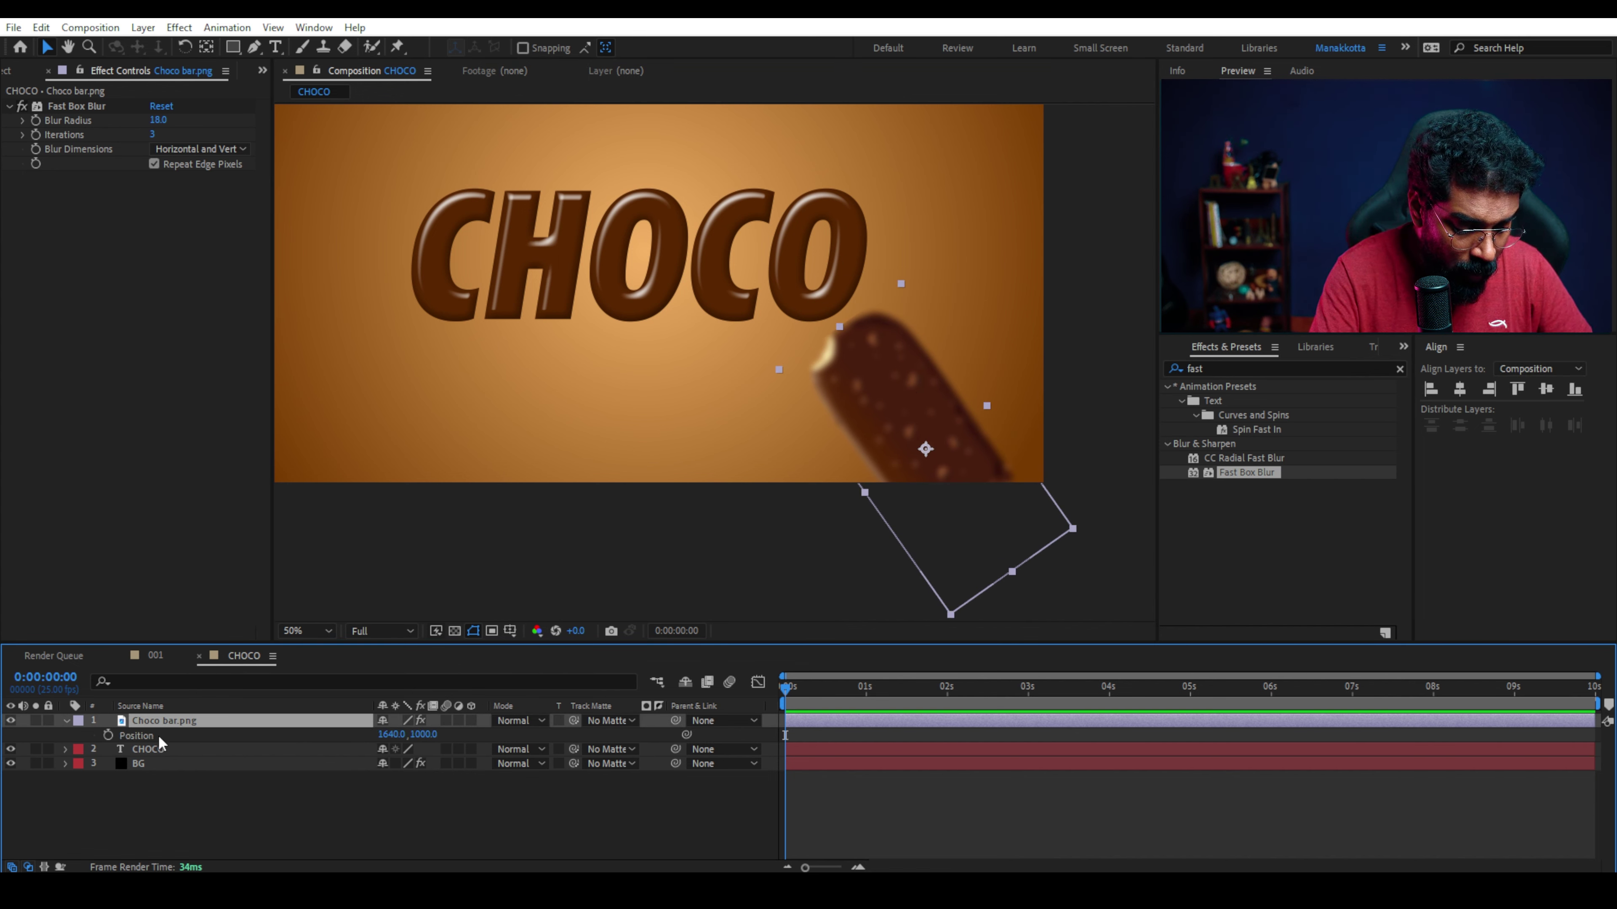
alt+click(108, 736)
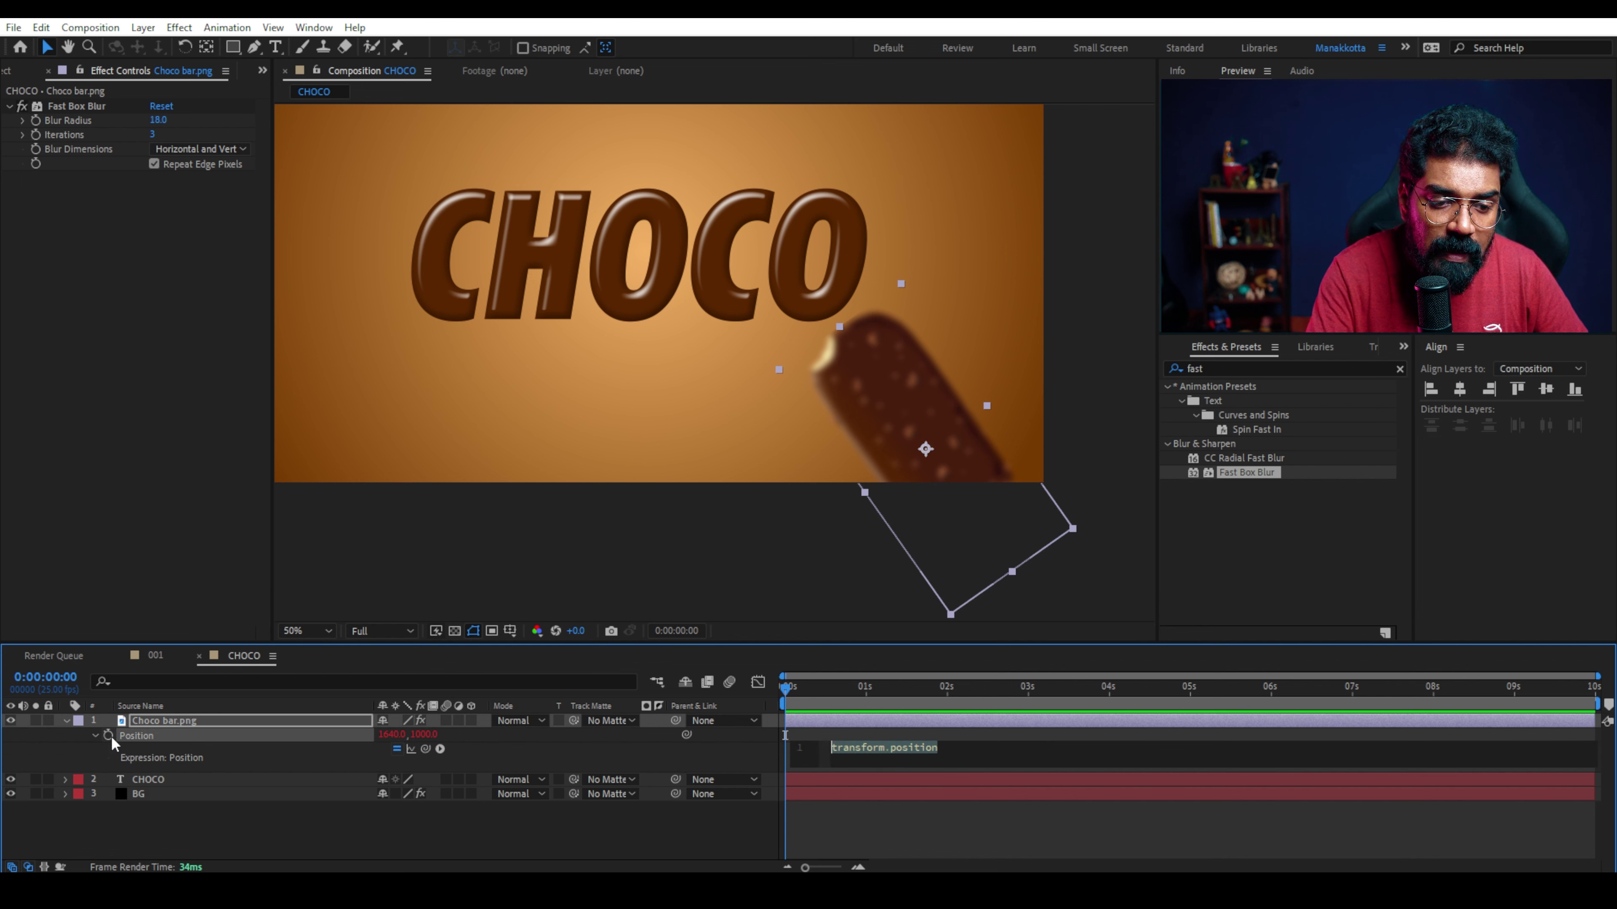
text(wiggle)
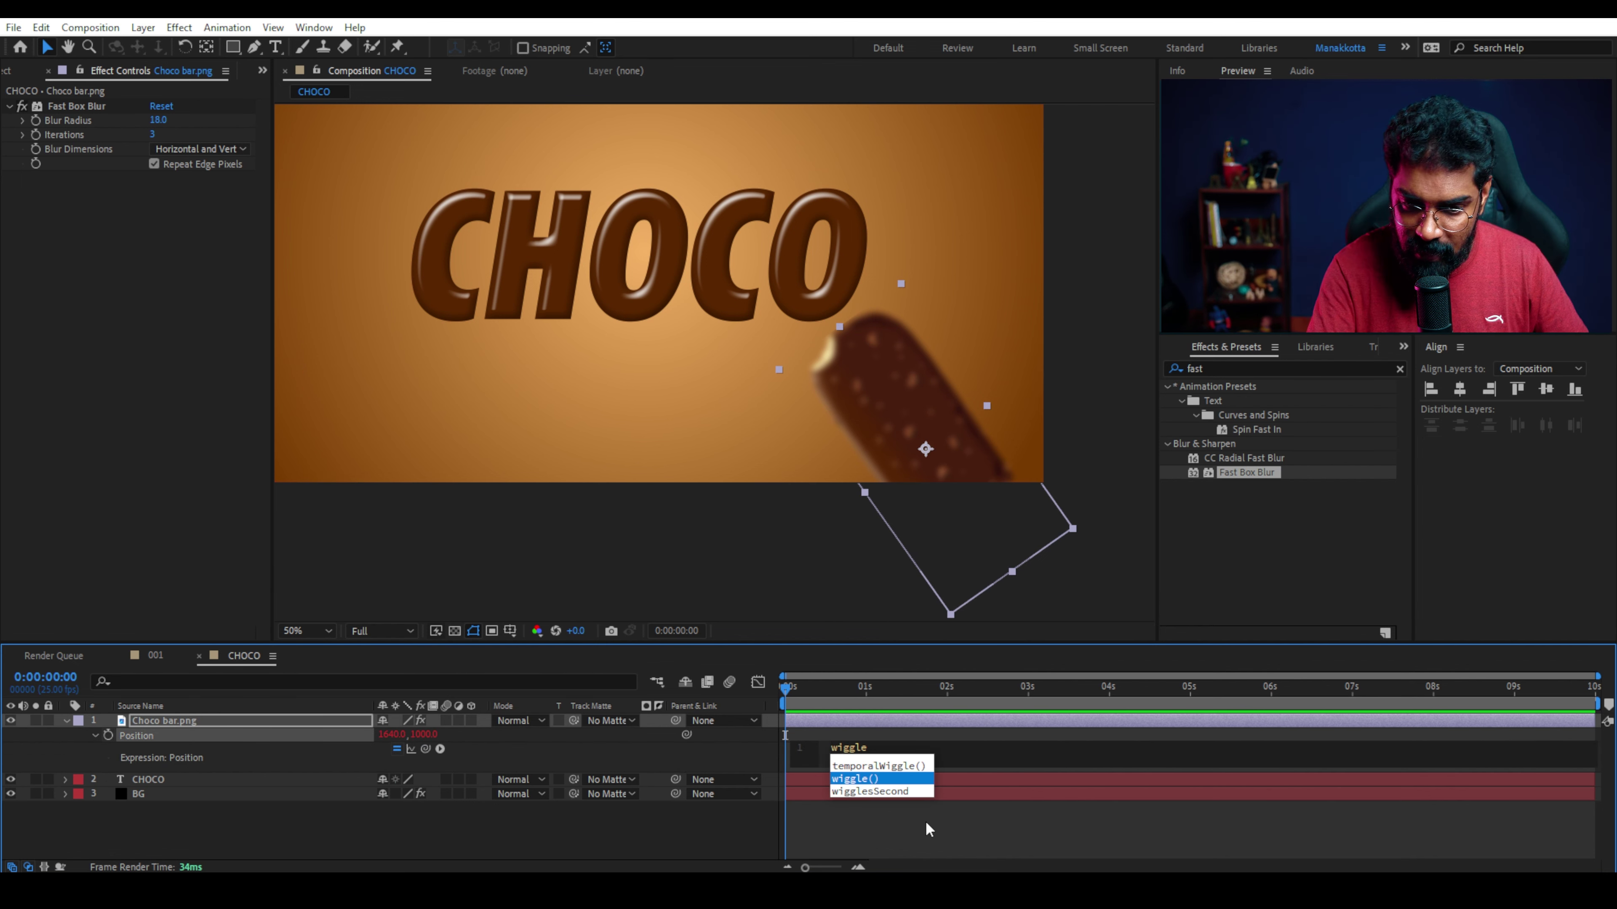
key(Return)
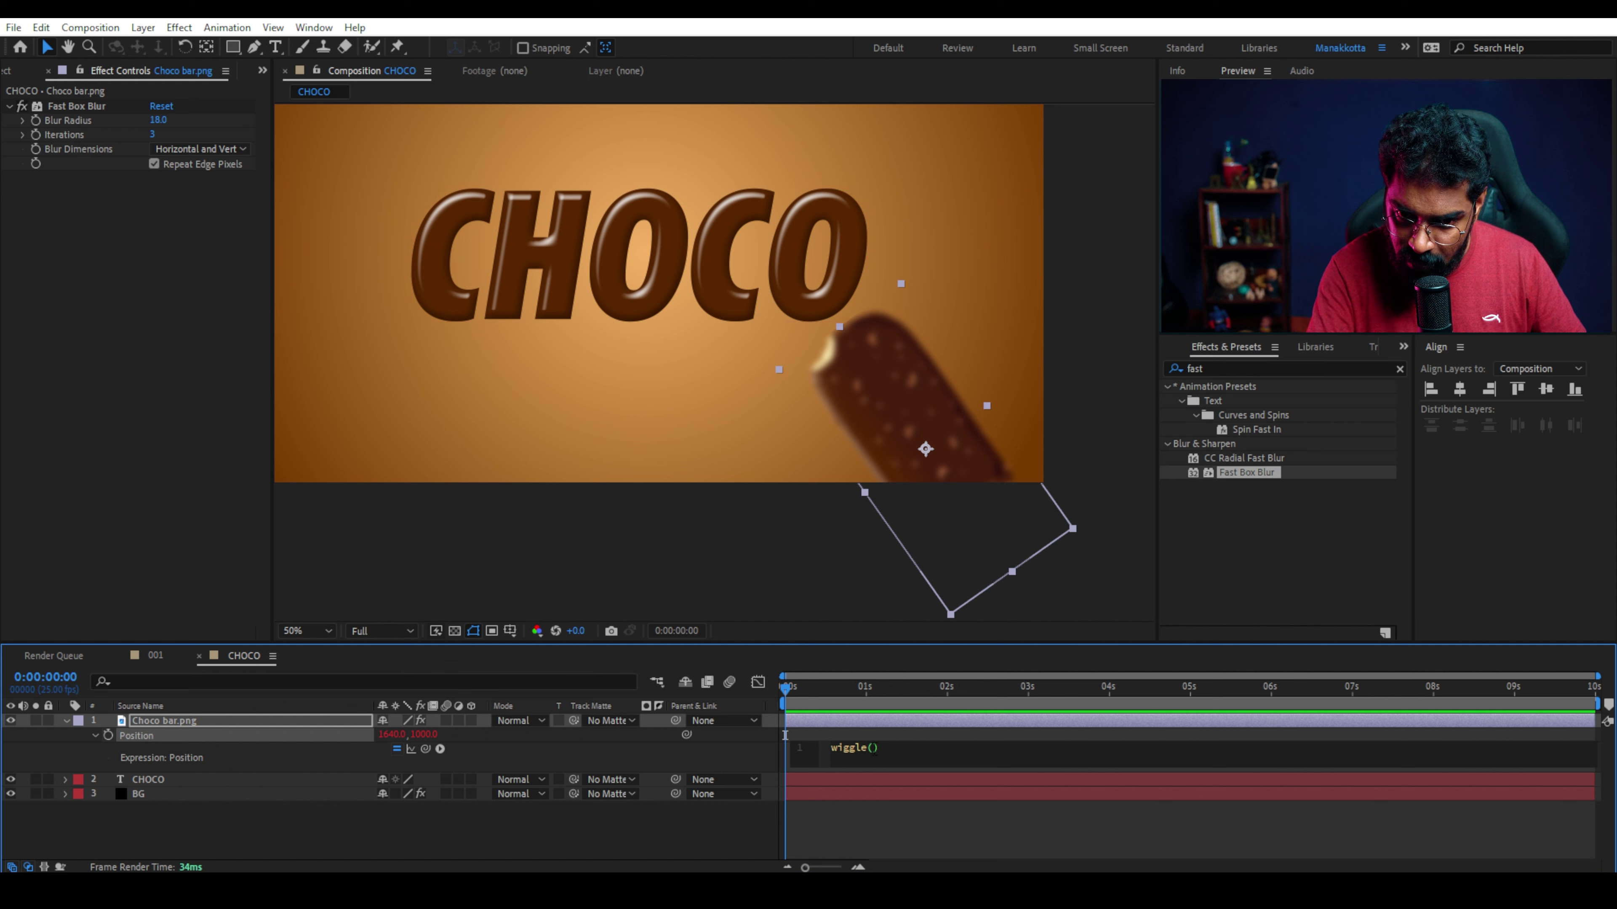
text(2,)
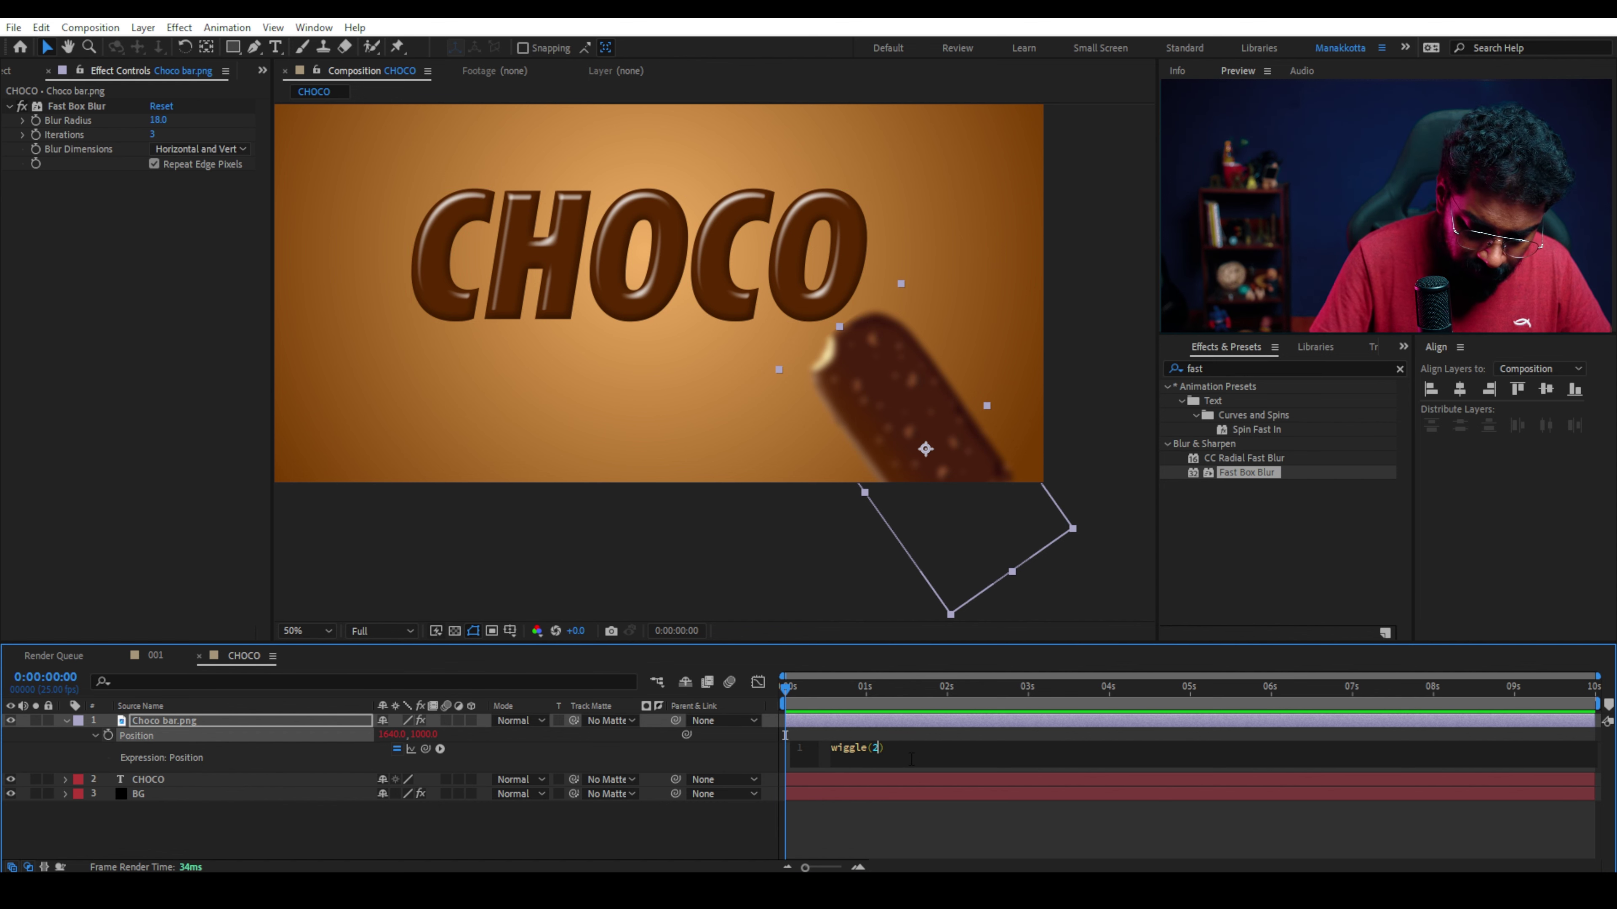
text(10)
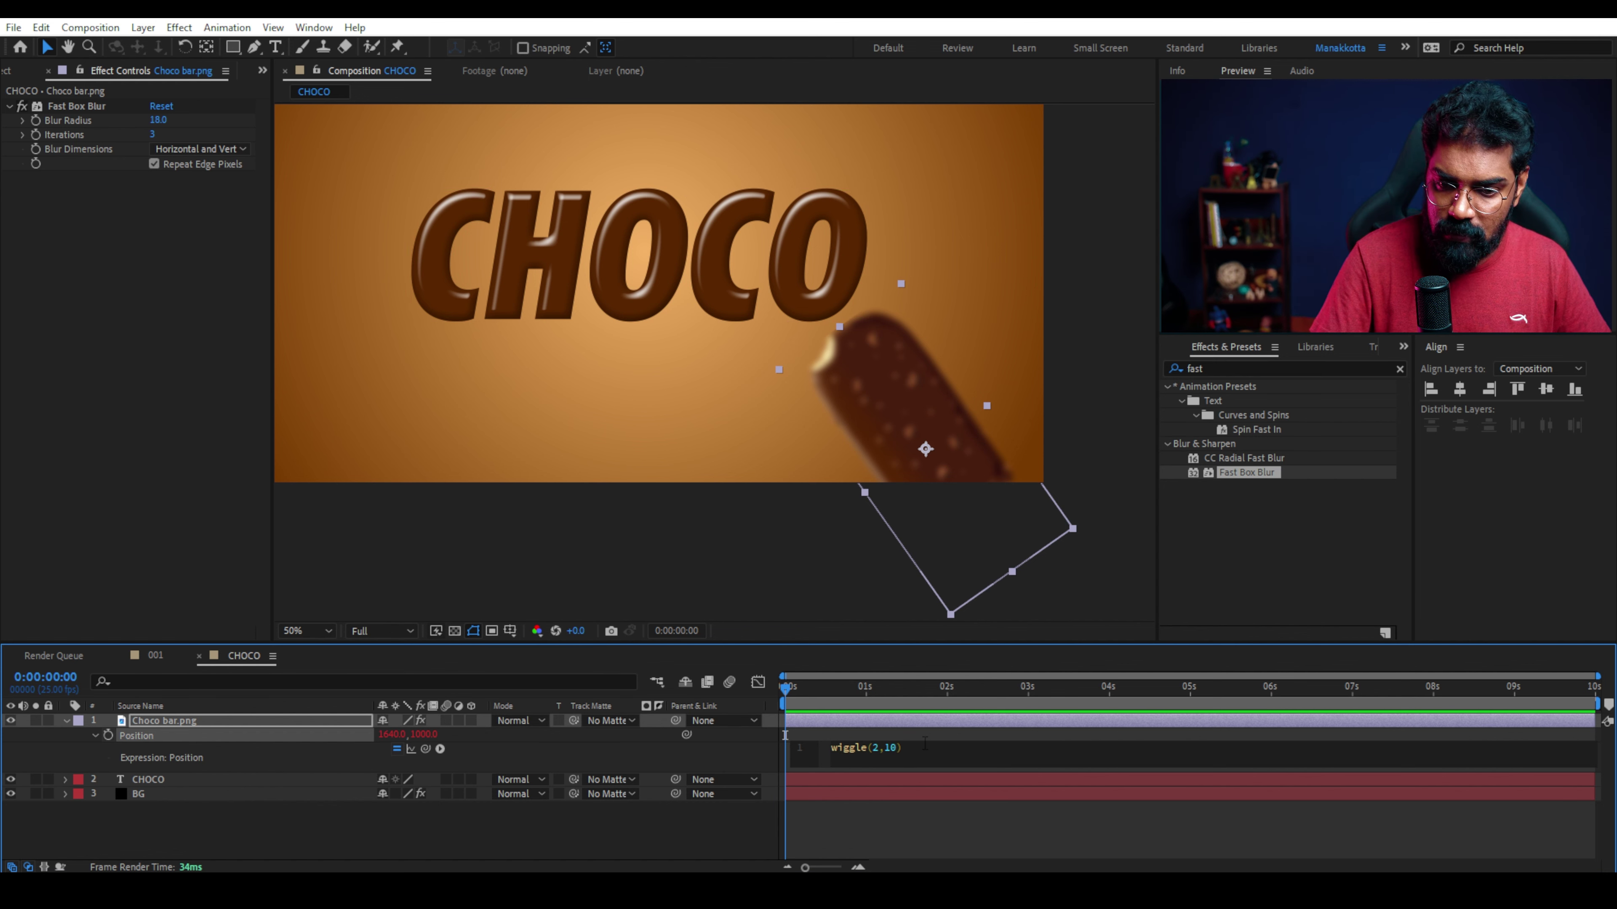
click(982, 826)
Turn off Repeat Edge Pixels in the Fast Box Blur settings.
click(1053, 404)
click(154, 164)
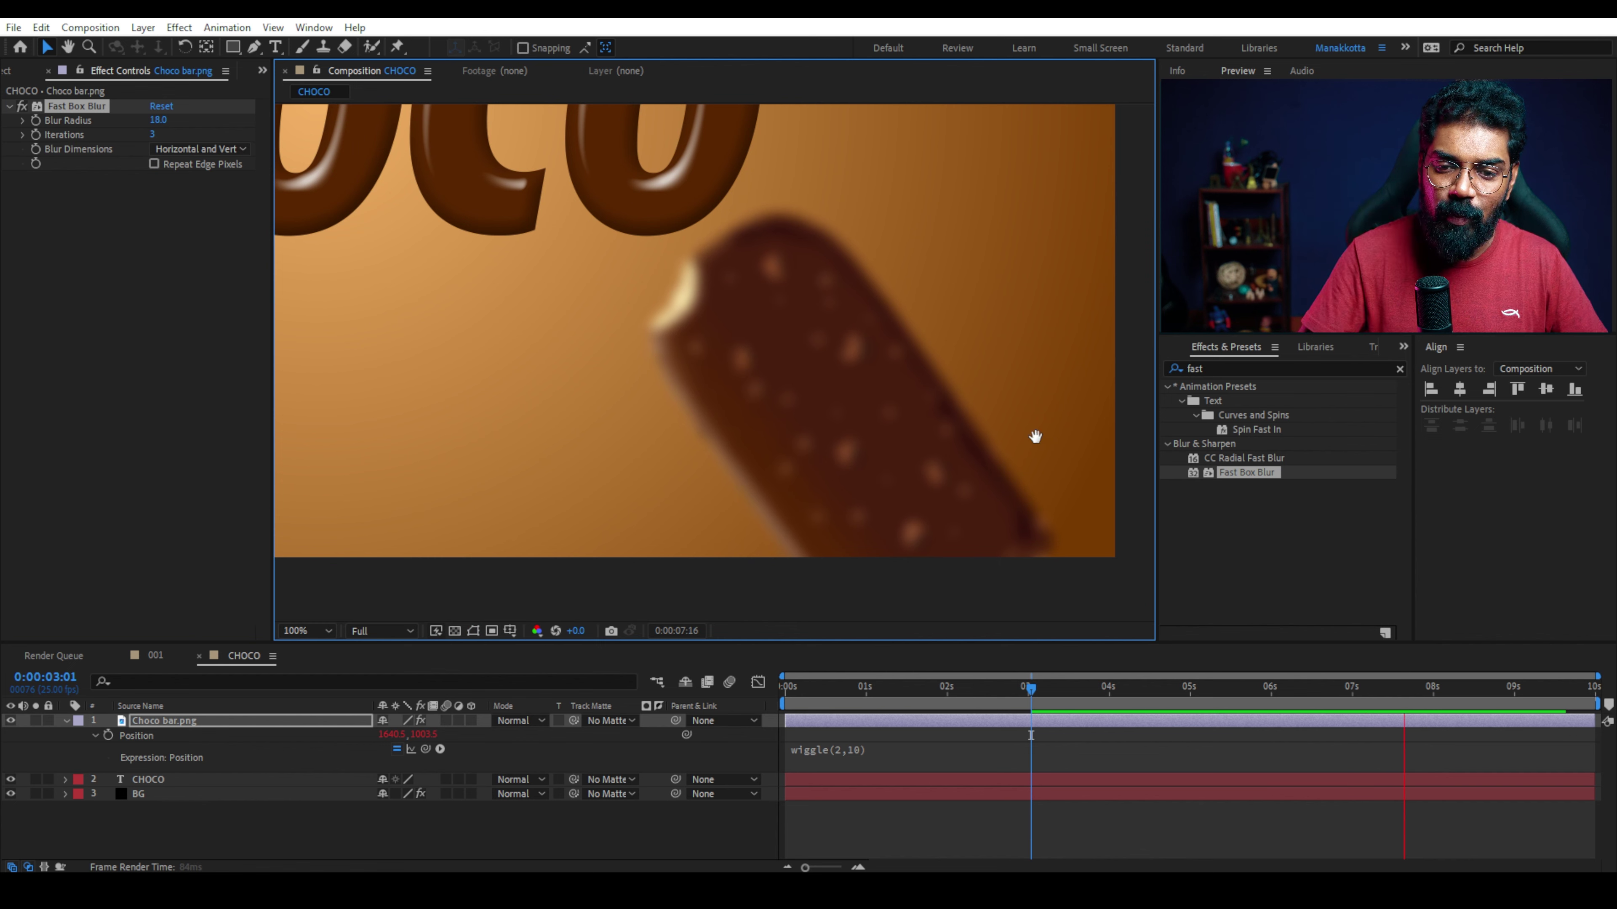
scroll(974, 470, down, 3)
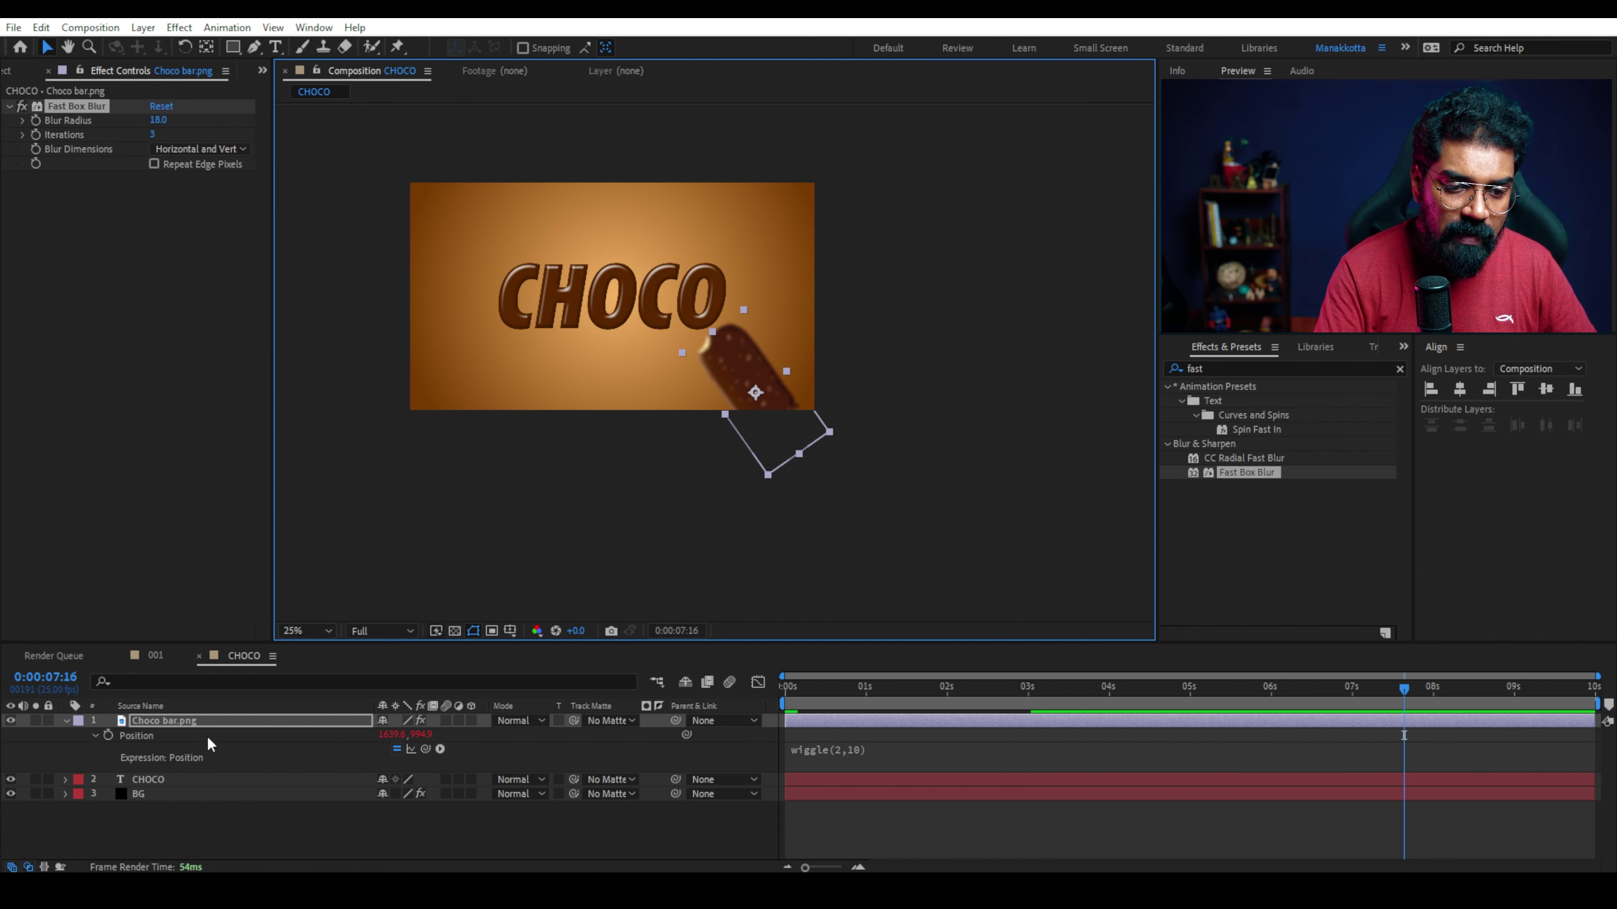
Duplicate the choco bar, scale the copy to 64%, move it lower left and raise its blur.
click(66, 719)
key(ctrl+d)
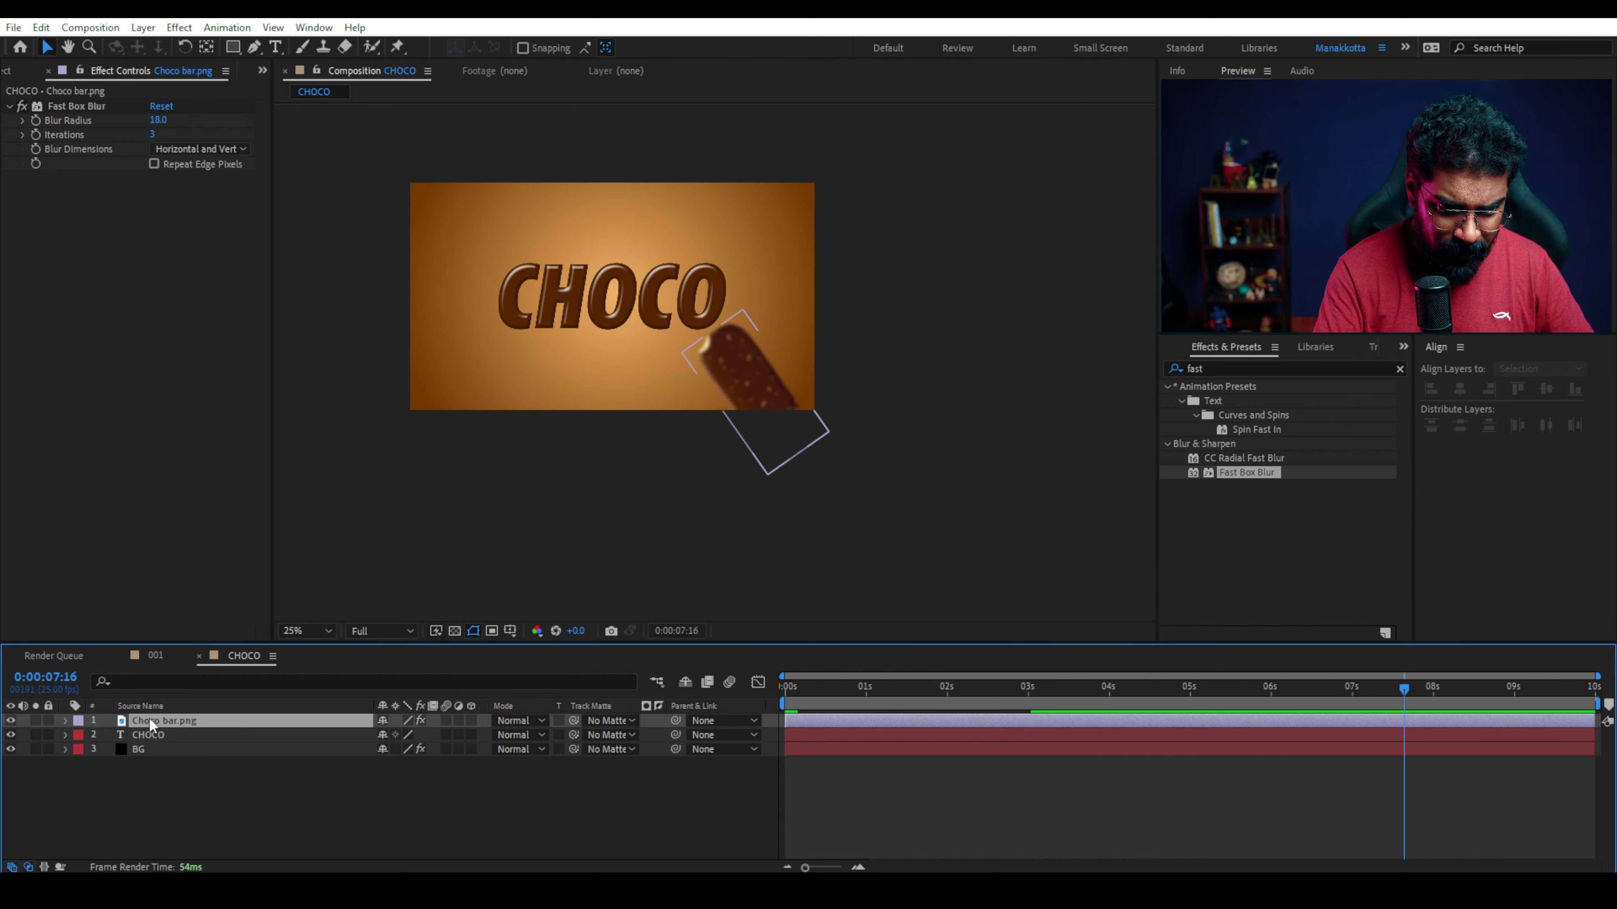
scroll(742, 381, up, 2)
key(s)
drag(401, 735, 445, 734)
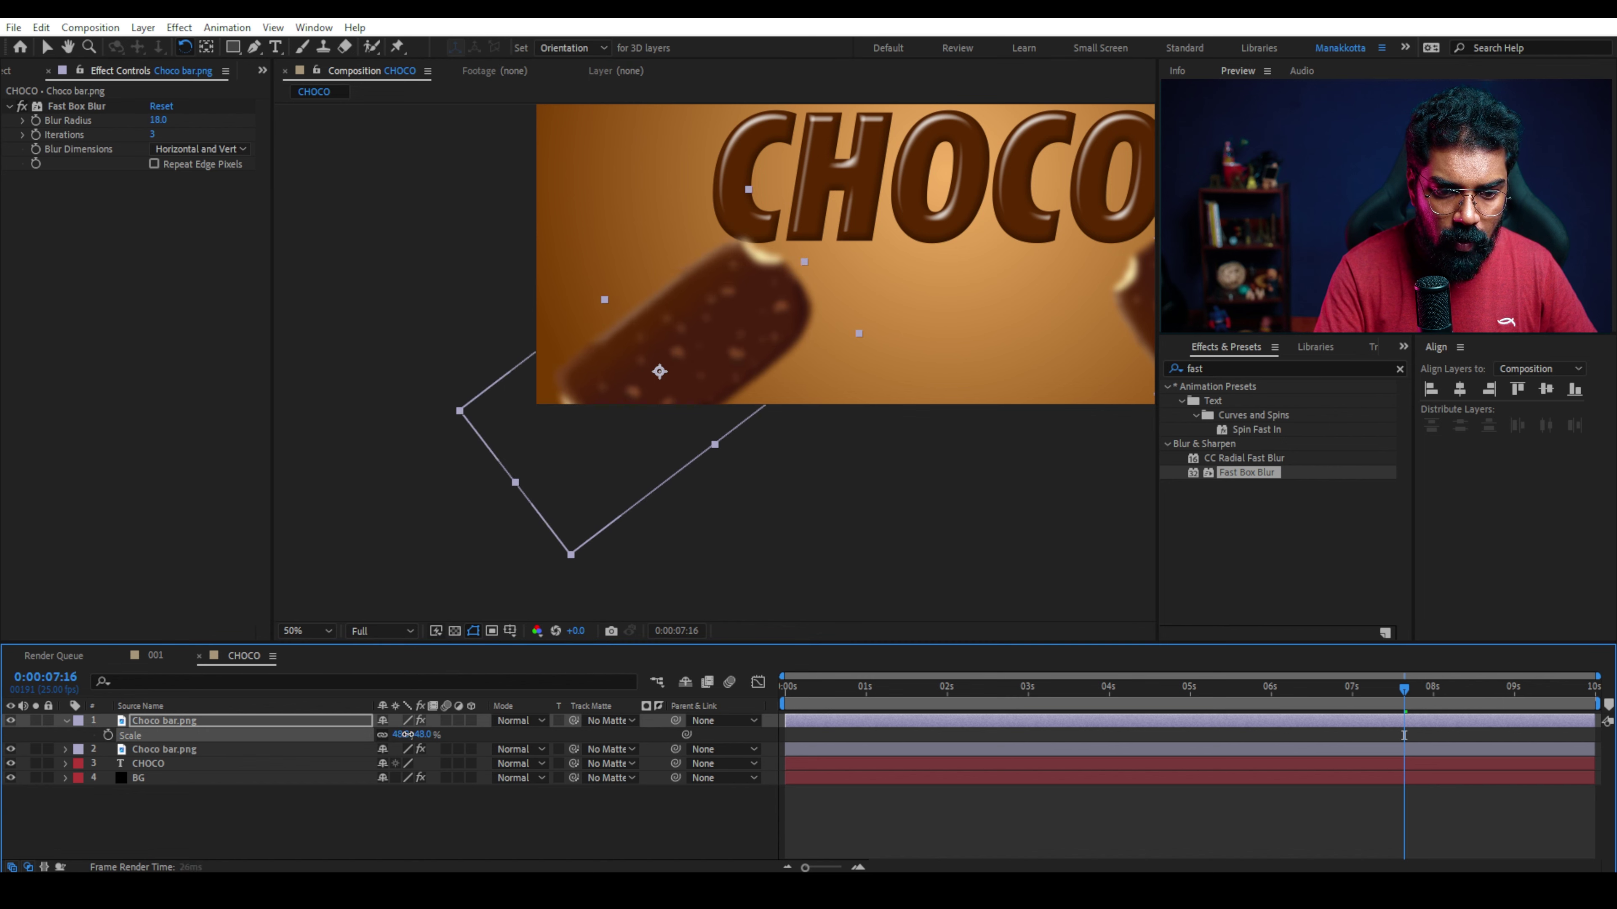
key(v)
drag(732, 282, 625, 335)
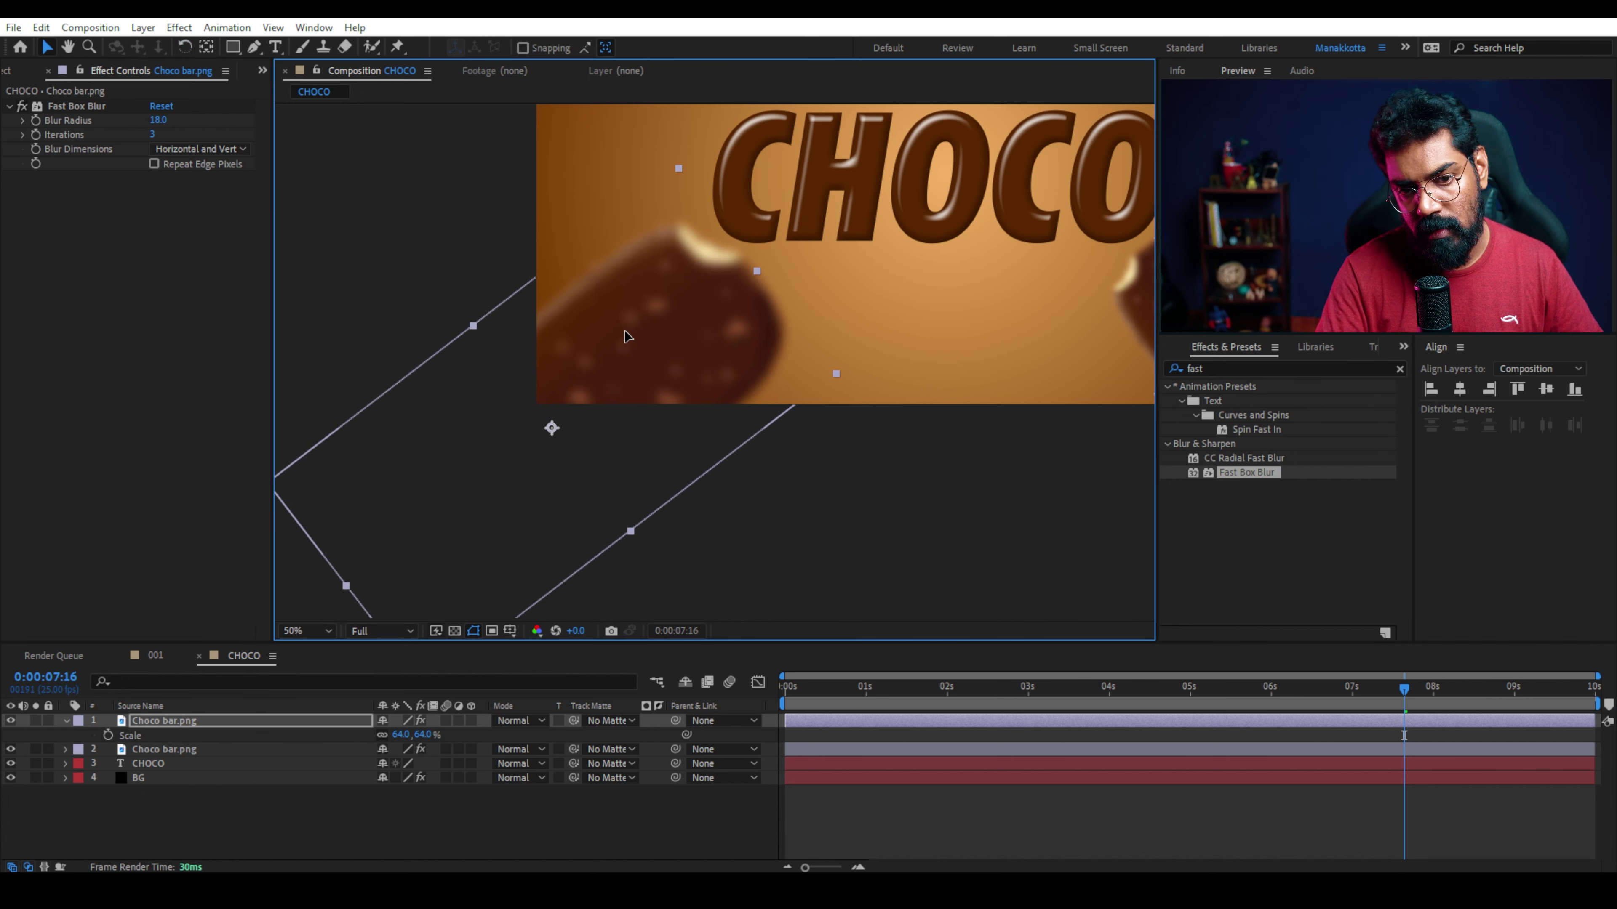
drag(160, 120, 168, 121)
scroll(700, 382, down, 2)
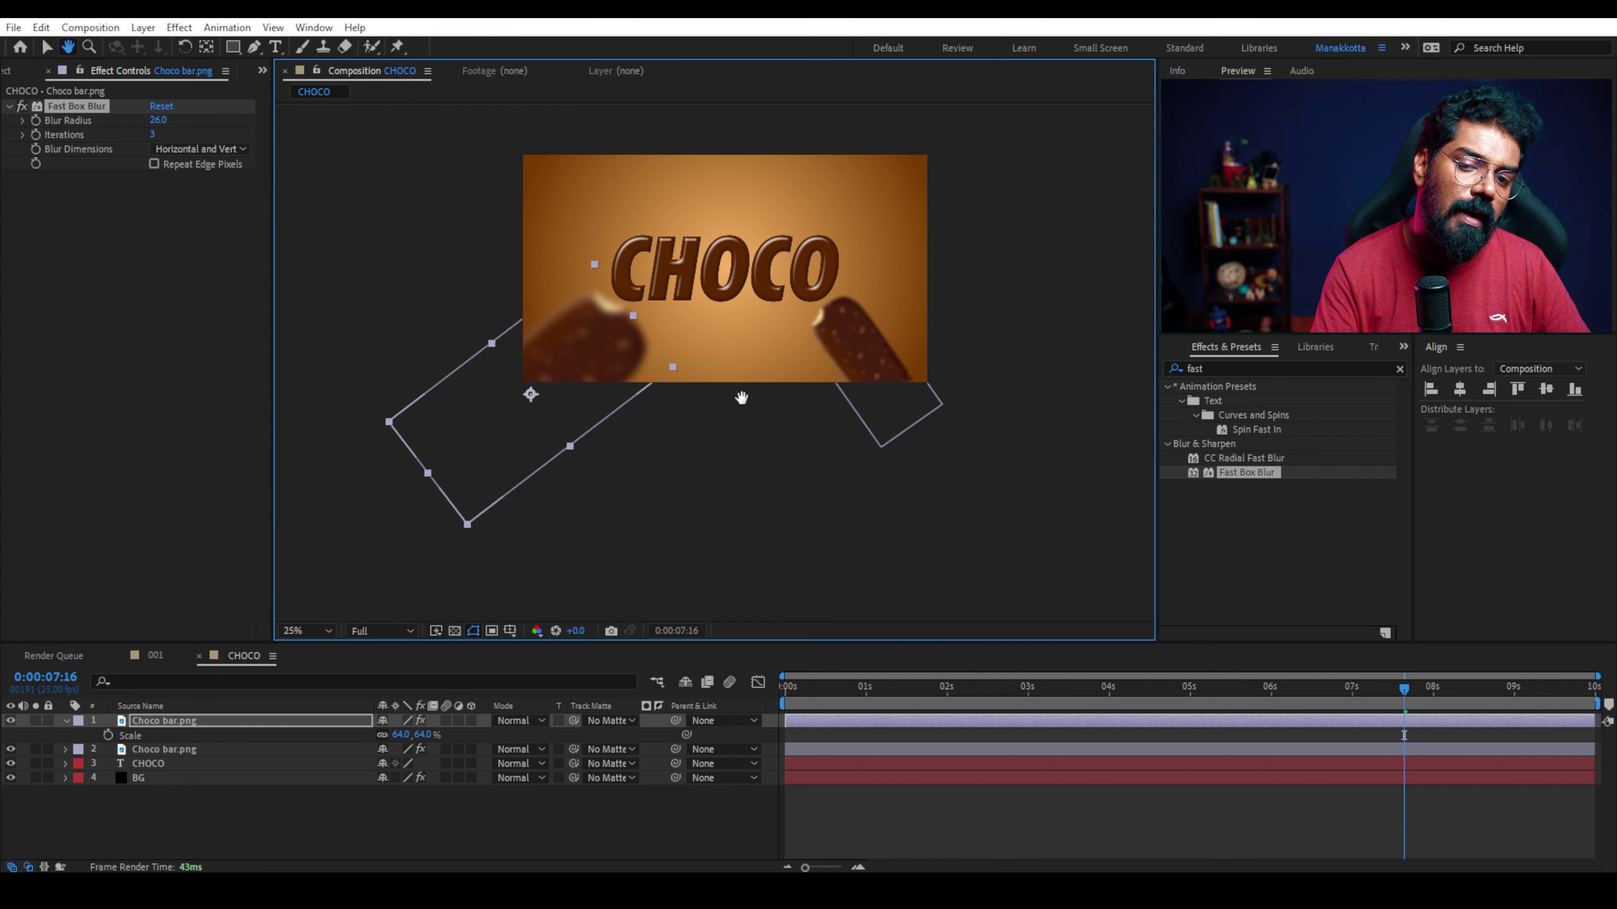
Set the other choco bar's Blur Radius to 26.
click(850, 360)
scroll(860, 358, up, 2)
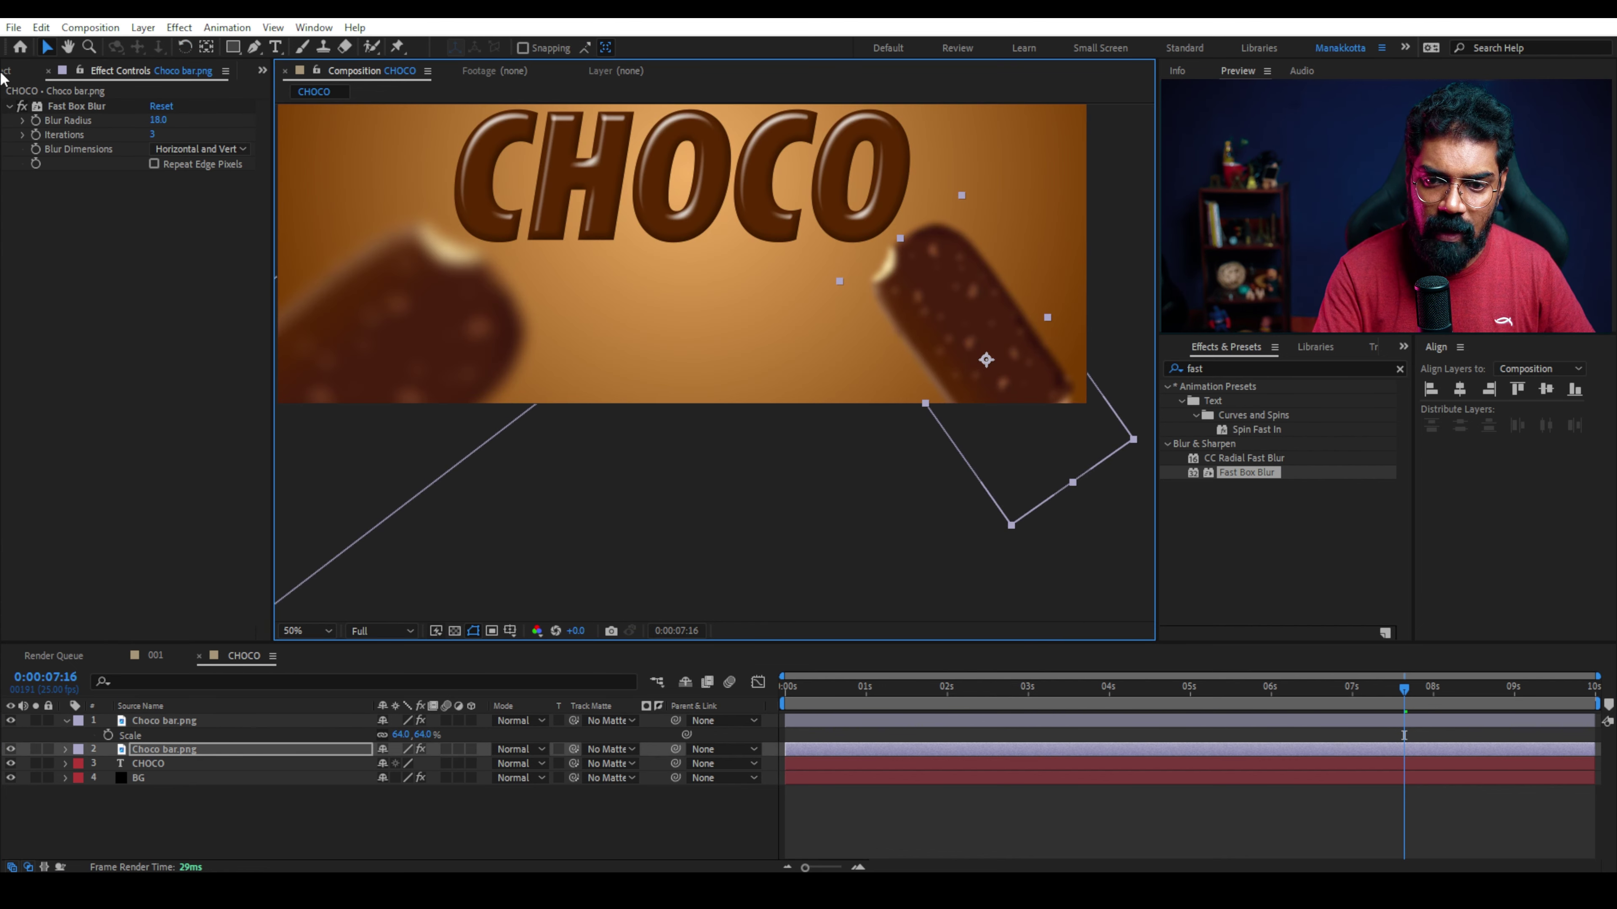
click(76, 106)
drag(148, 121, 167, 121)
Duplicate that bar, move it to the top left, tilt it counterclockwise and scale it to 26%.
key(ctrl+d)
drag(505, 469, 549, 144)
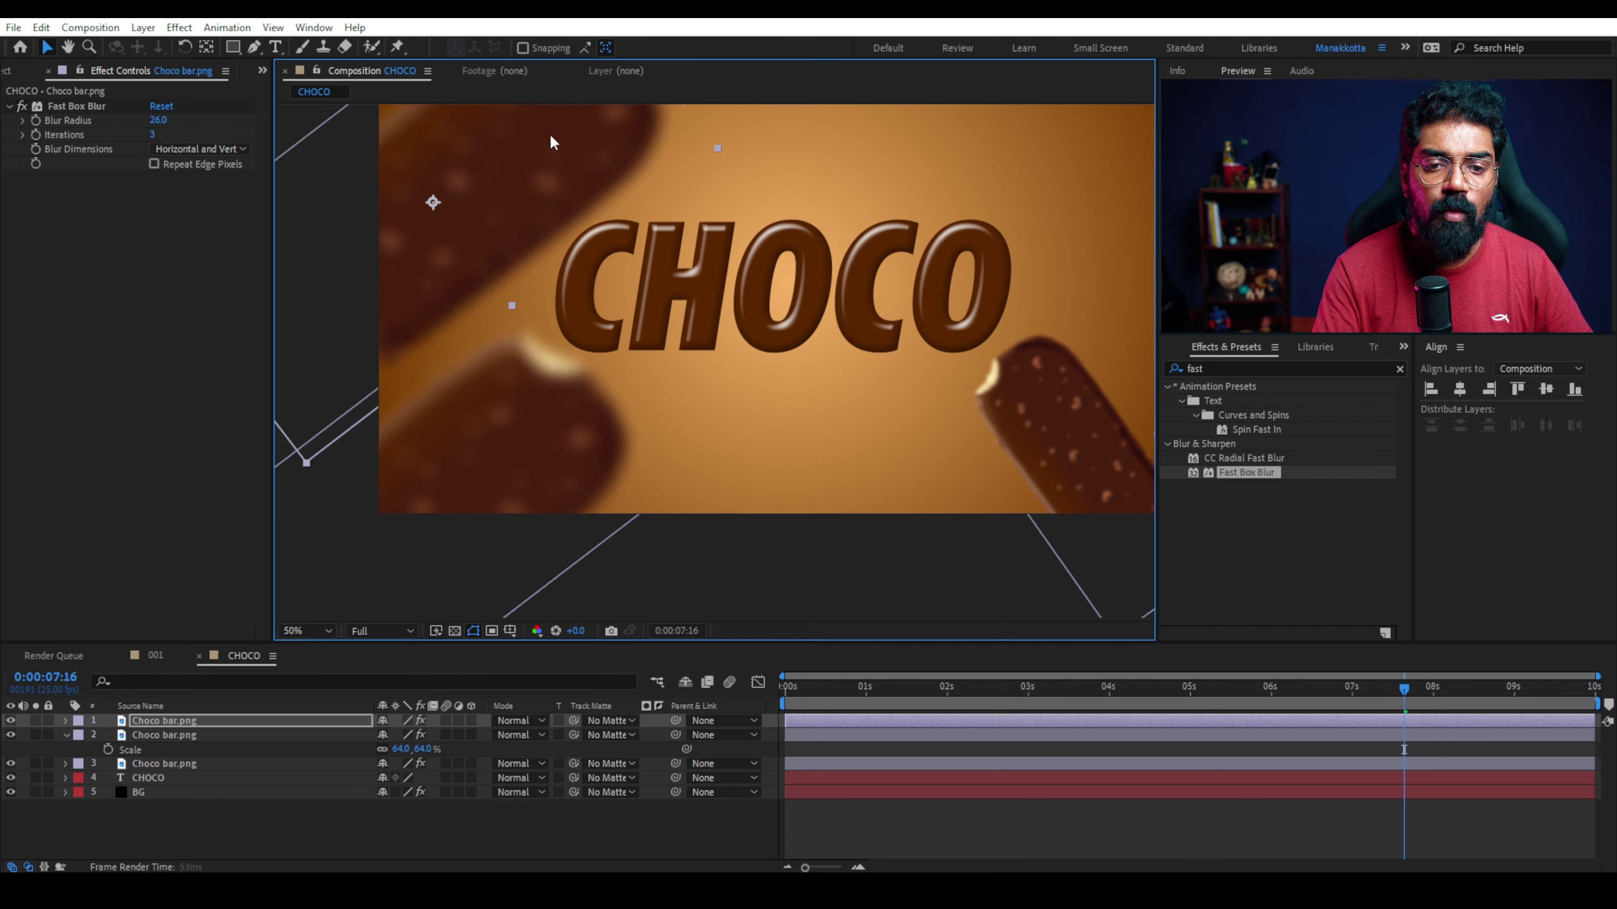
click(185, 46)
drag(484, 586, 659, 515)
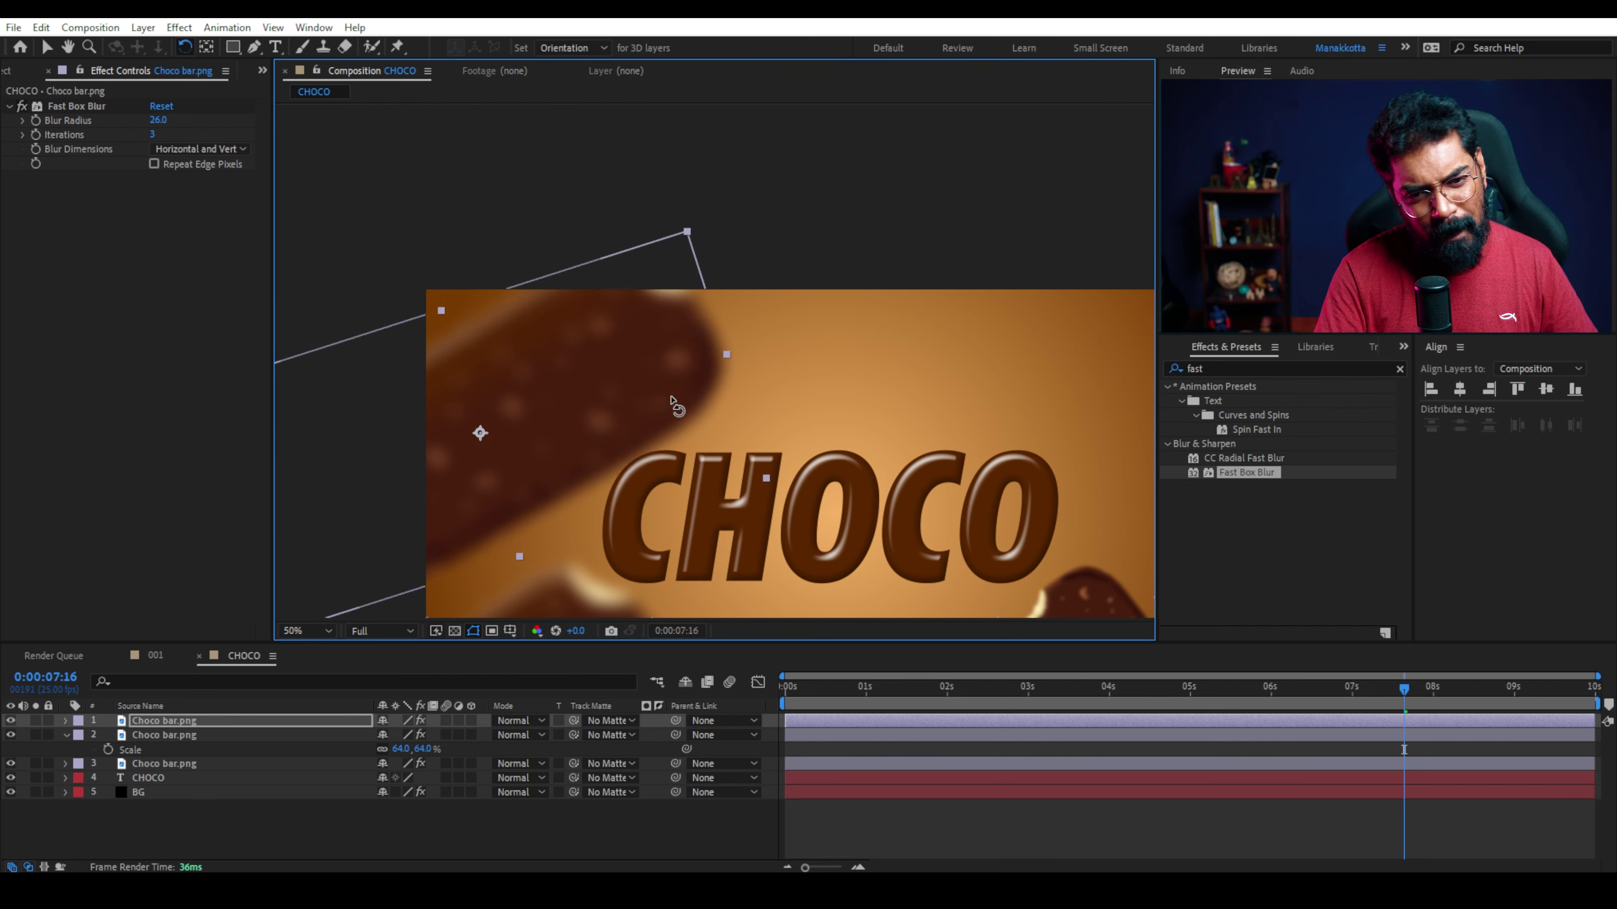
click(190, 707)
key(s)
click(401, 734)
text(26)
key(Return)
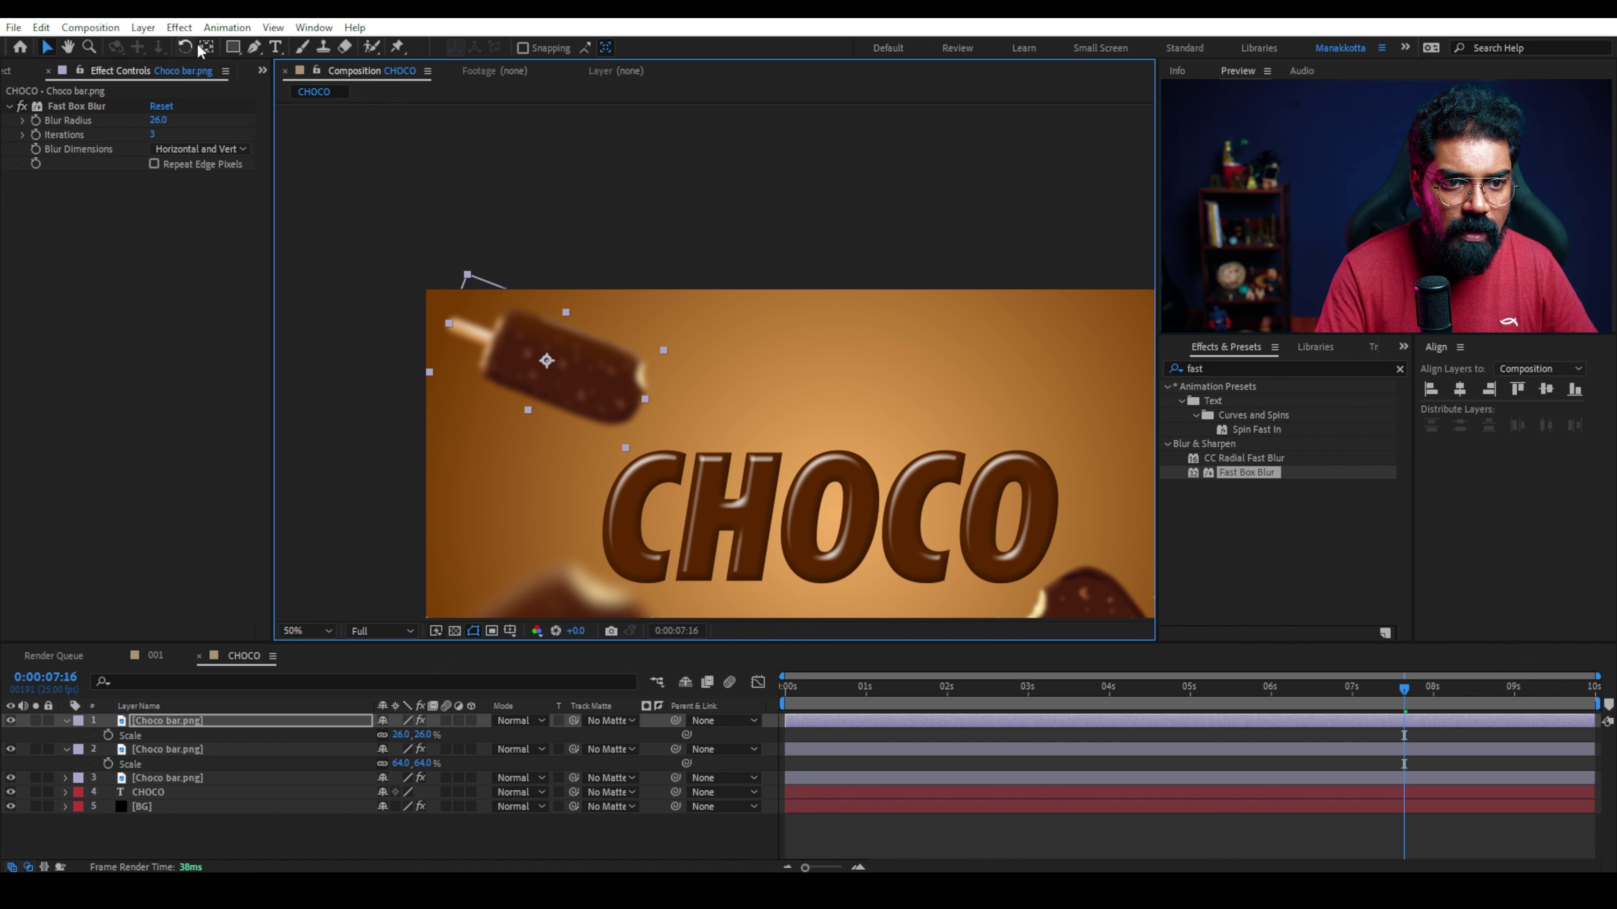
Rotate the small bar slightly clockwise and flip it horizontally.
drag(592, 357, 595, 376)
right_click(579, 379)
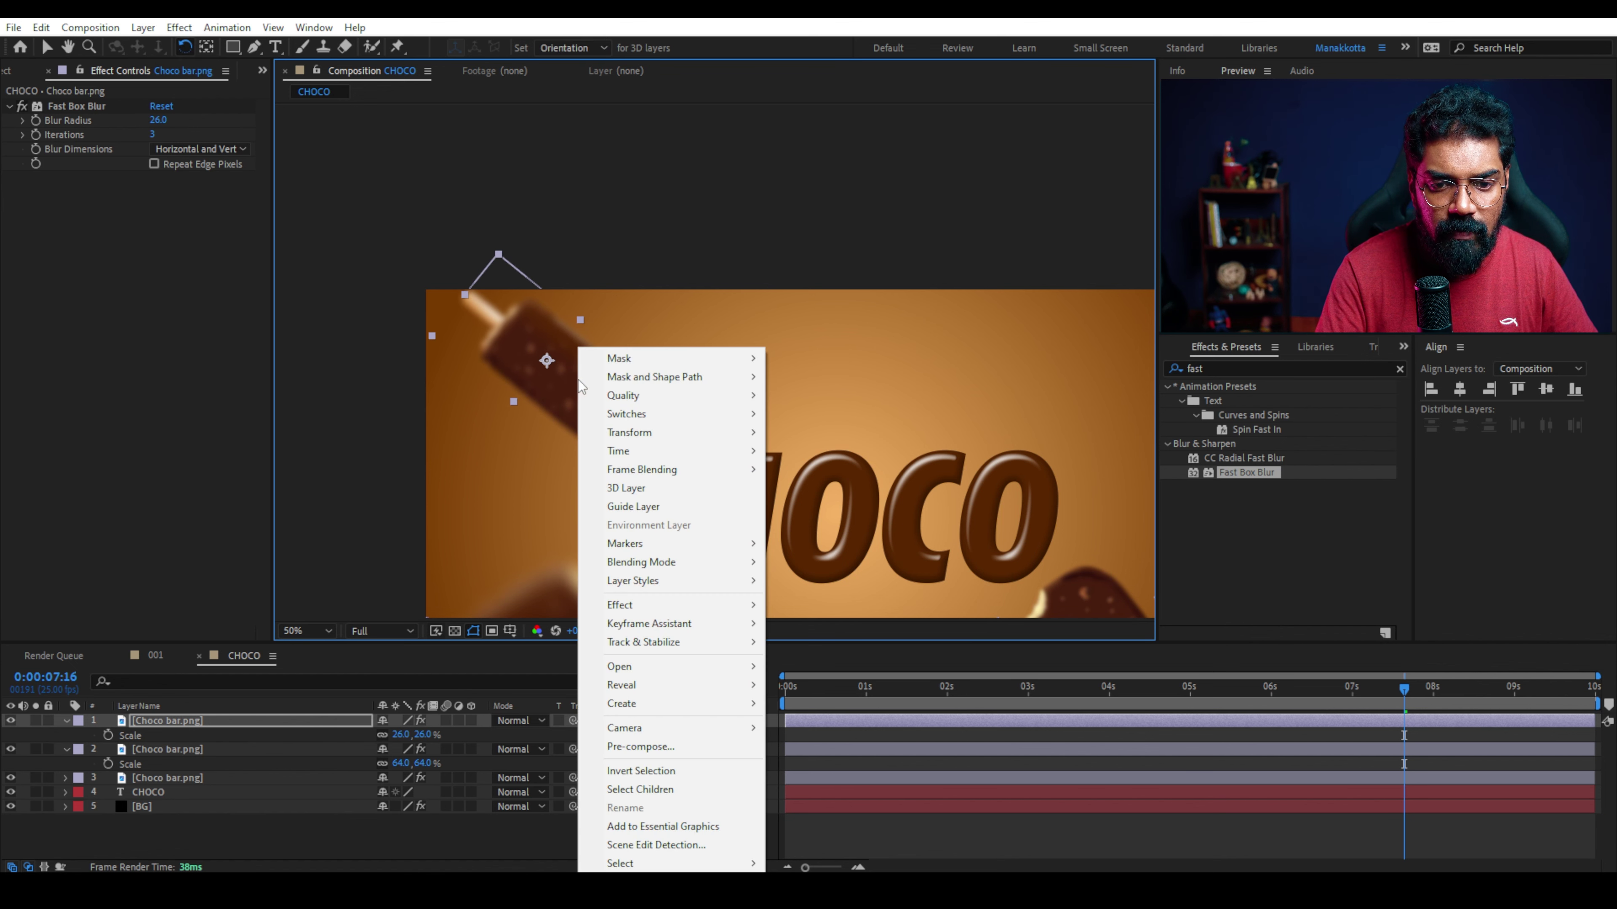
mouse_move(700, 432)
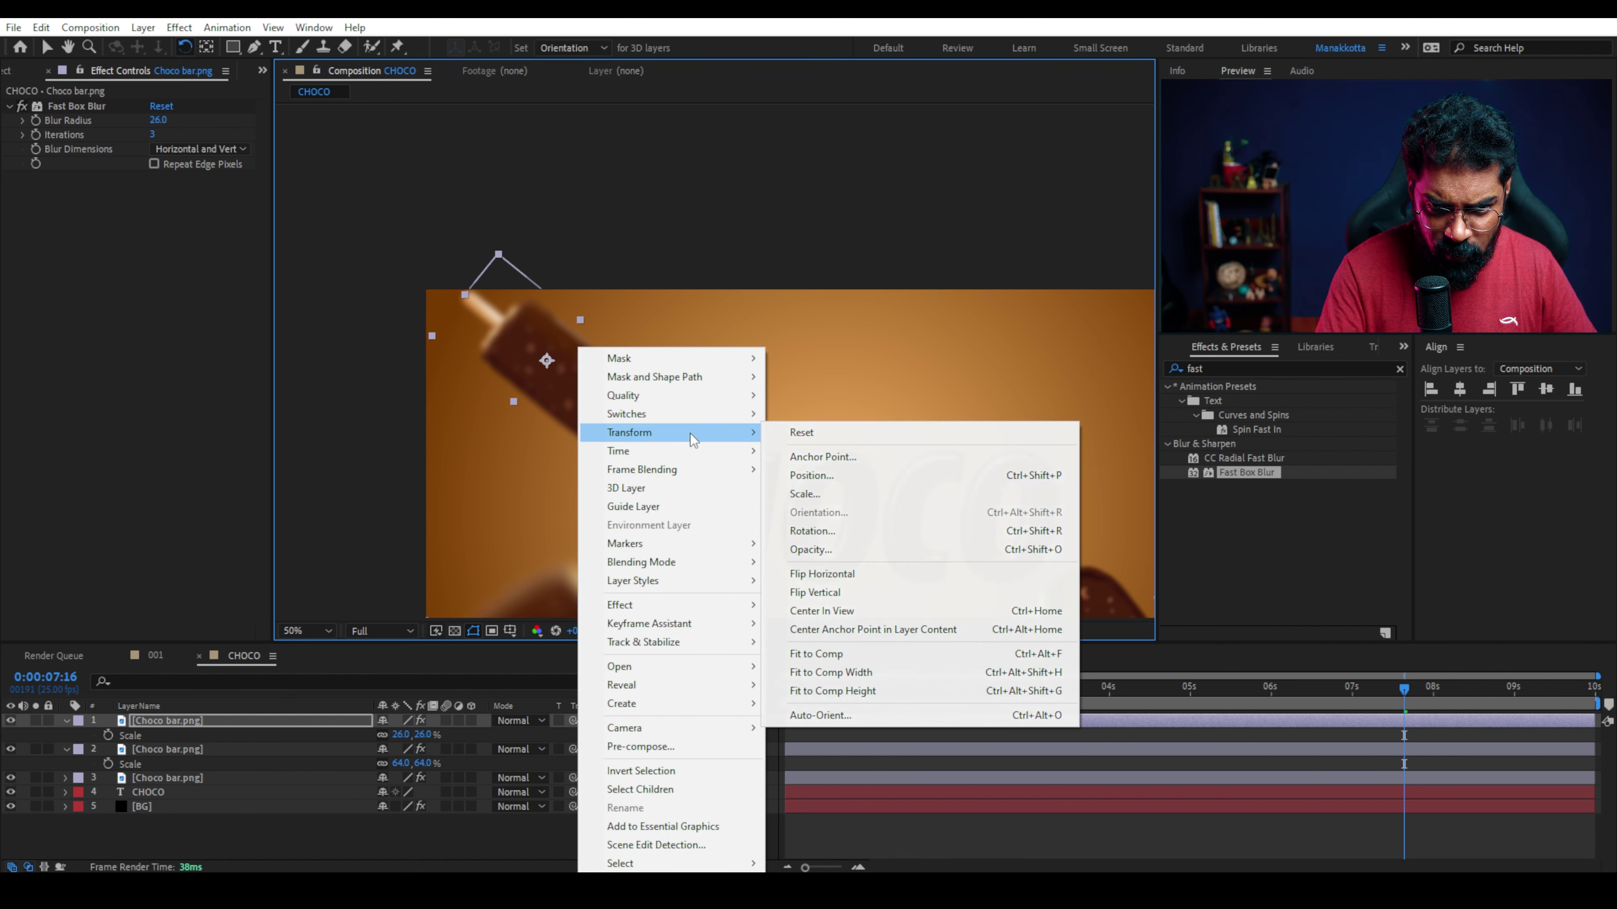
click(890, 577)
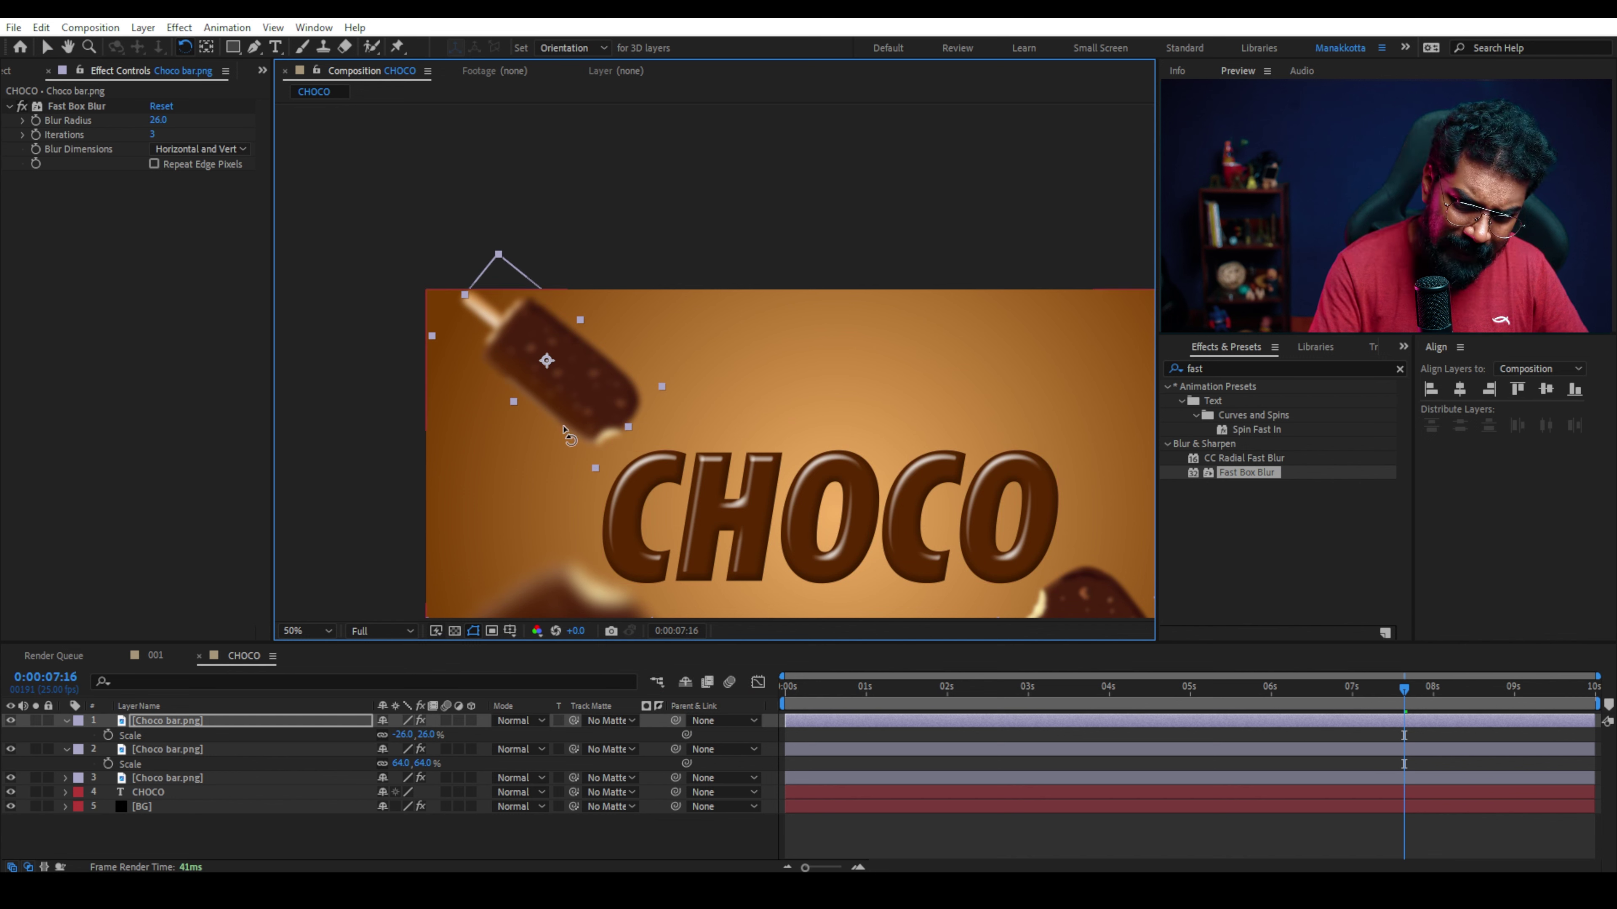
Raise the small bar's Fast Box Blur to 28, then duplicate the small bar layer.
click(158, 121)
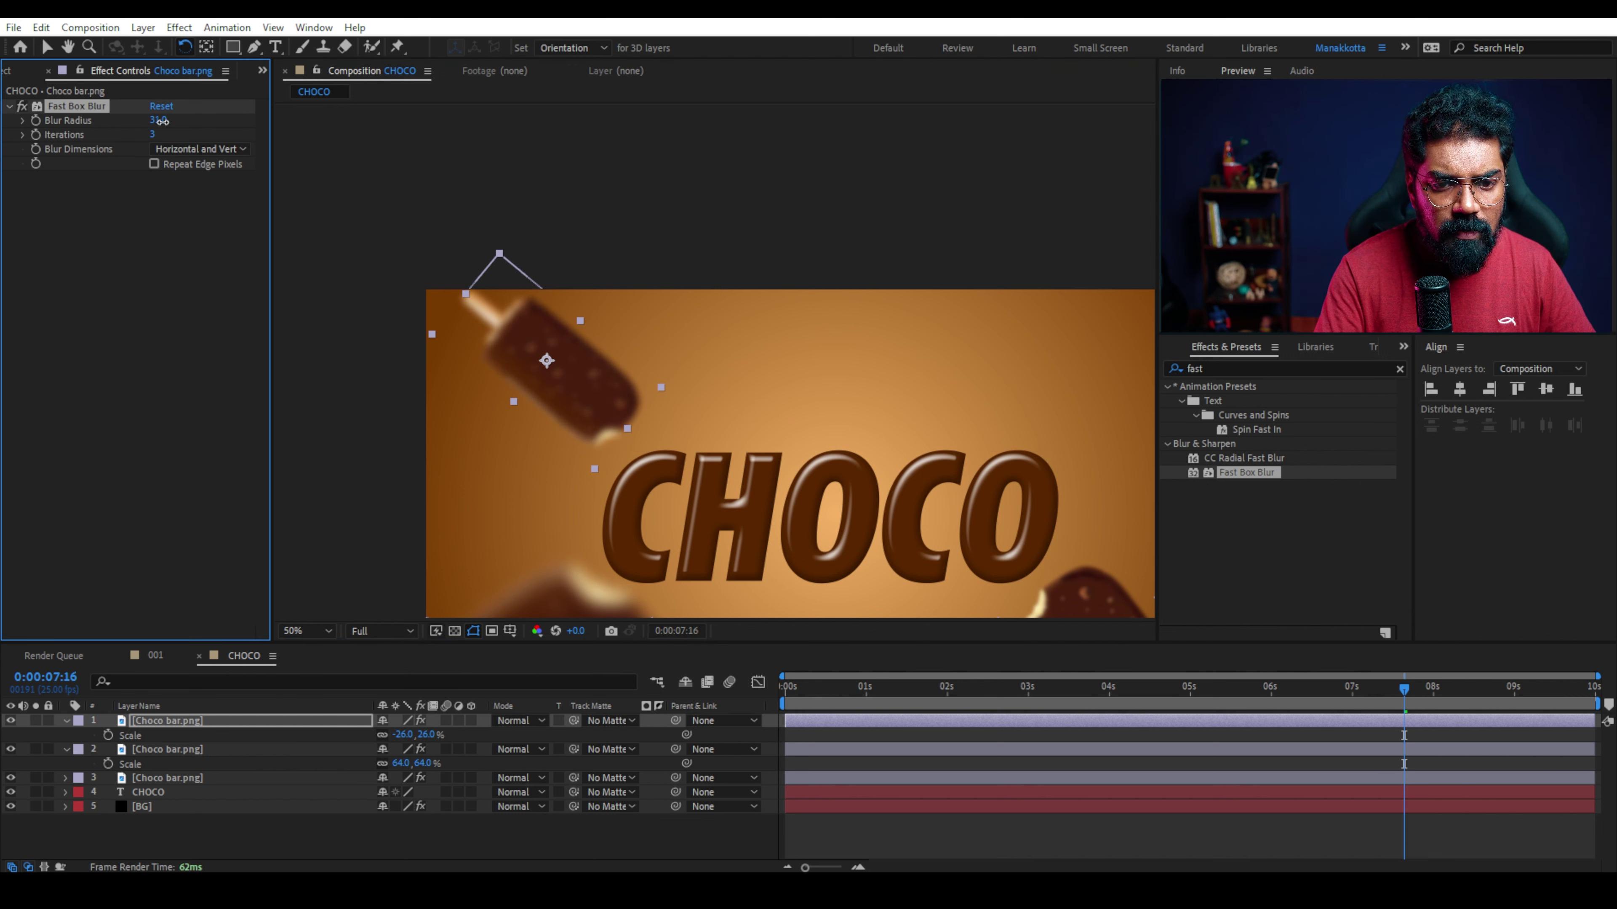
scroll(787, 460, down, 2)
mouse_move(787, 459)
mouse_down()
mouse_move(760, 395)
mouse_move(741, 400)
mouse_up()
click(76, 106)
key(ctrl+d)
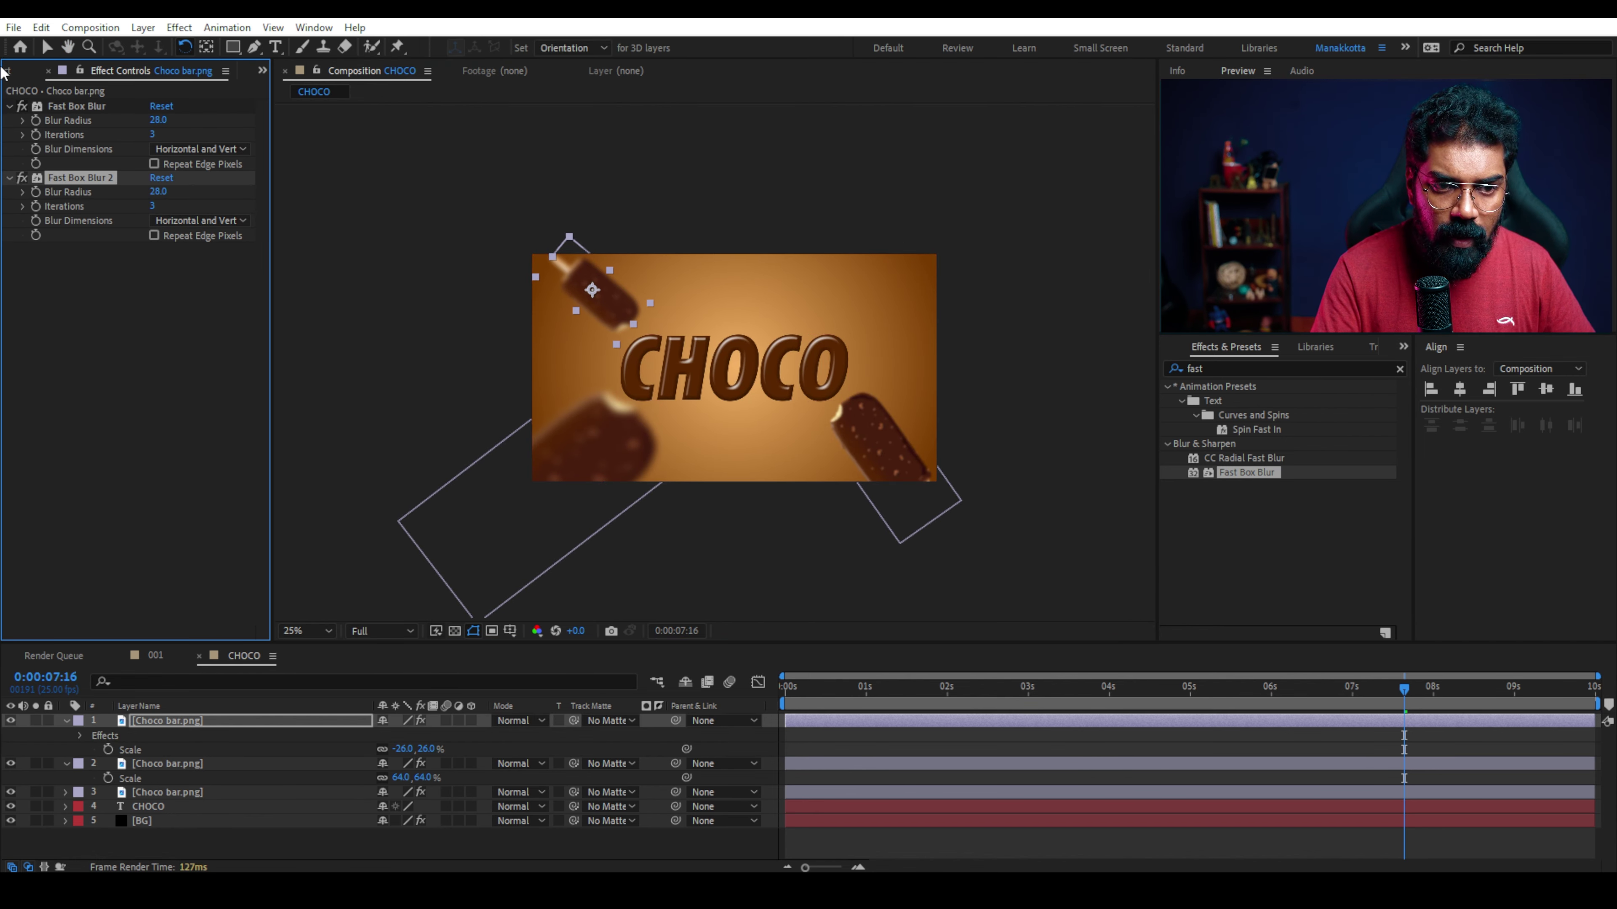
key(Delete)
click(164, 724)
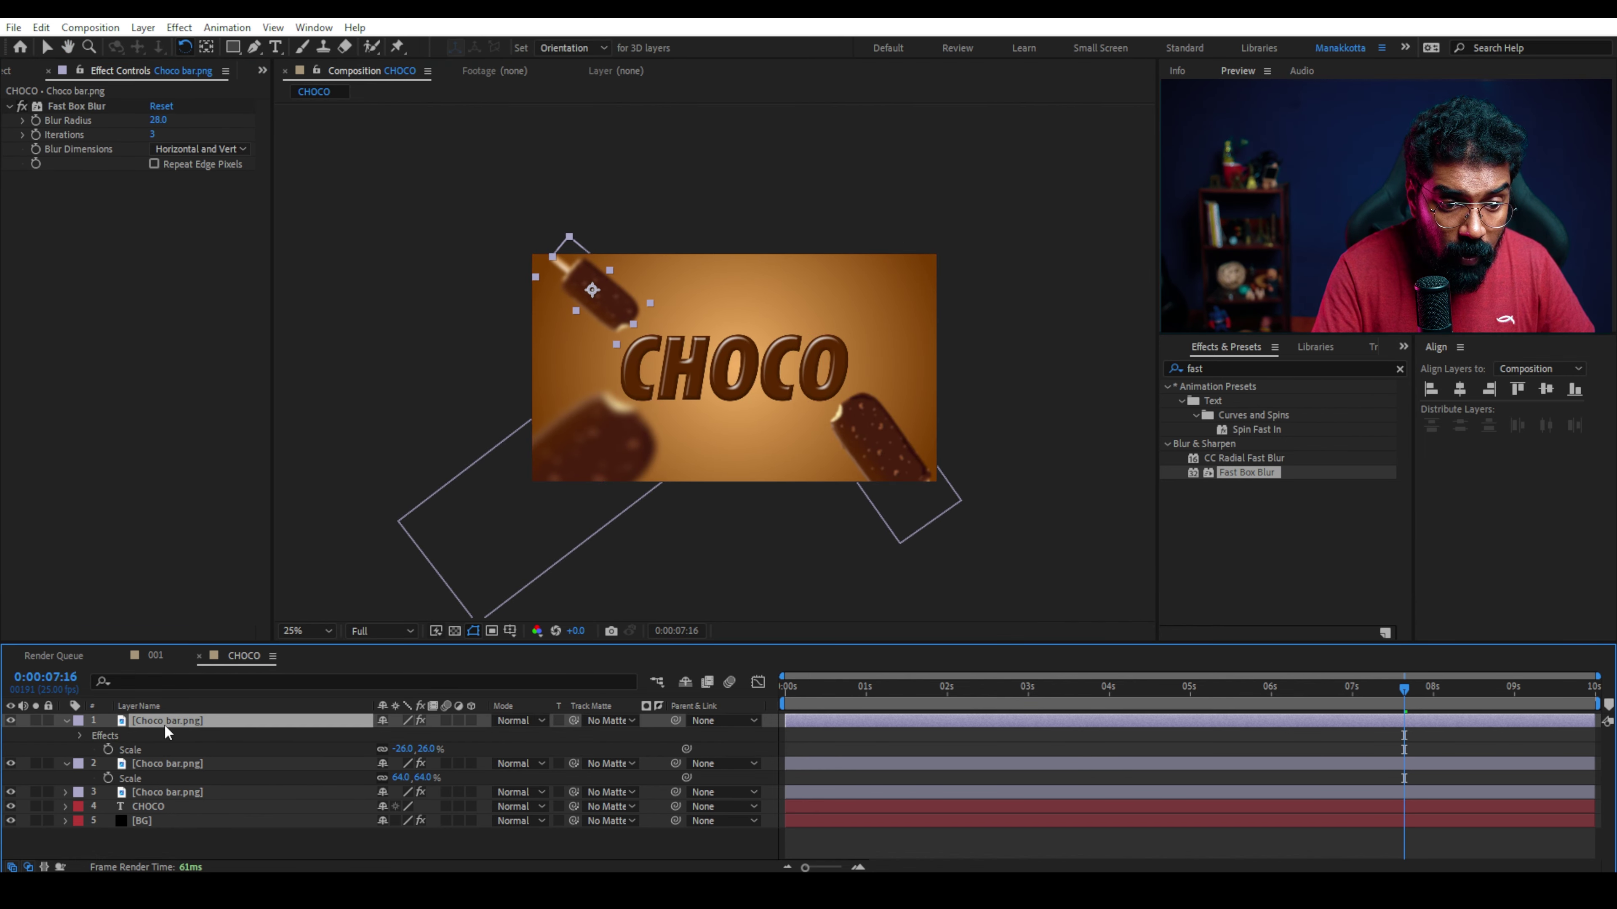
key(ctrl+d)
key(v)
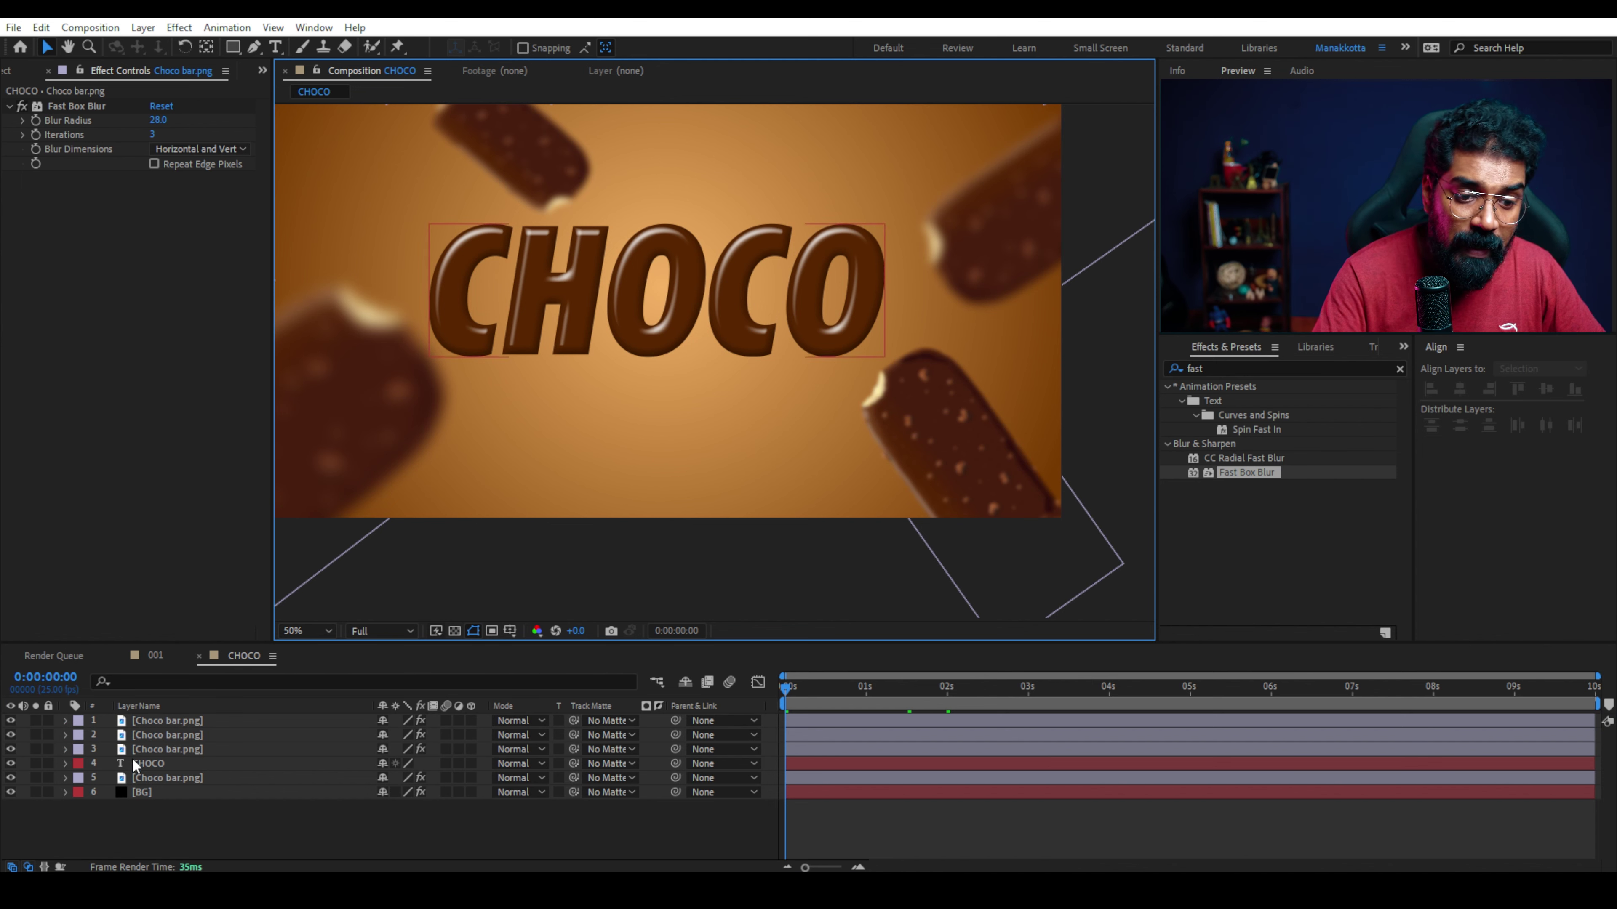
Add Position keyframes to all five layers and move them to 2 seconds.
click(161, 763)
click(170, 777)
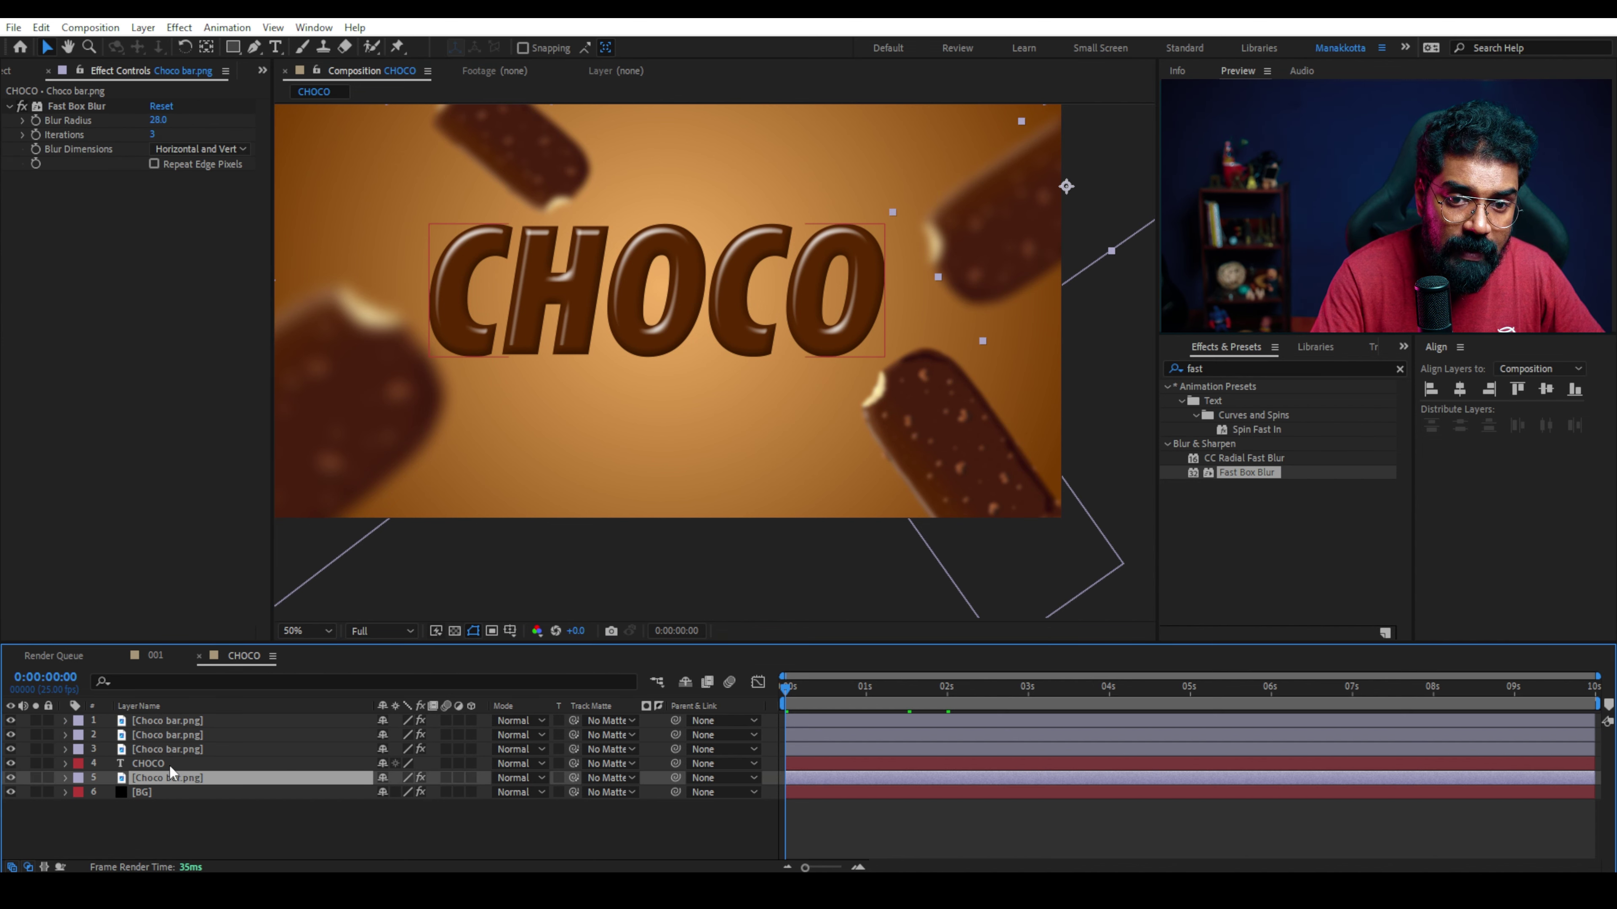
ctrl+click(169, 720)
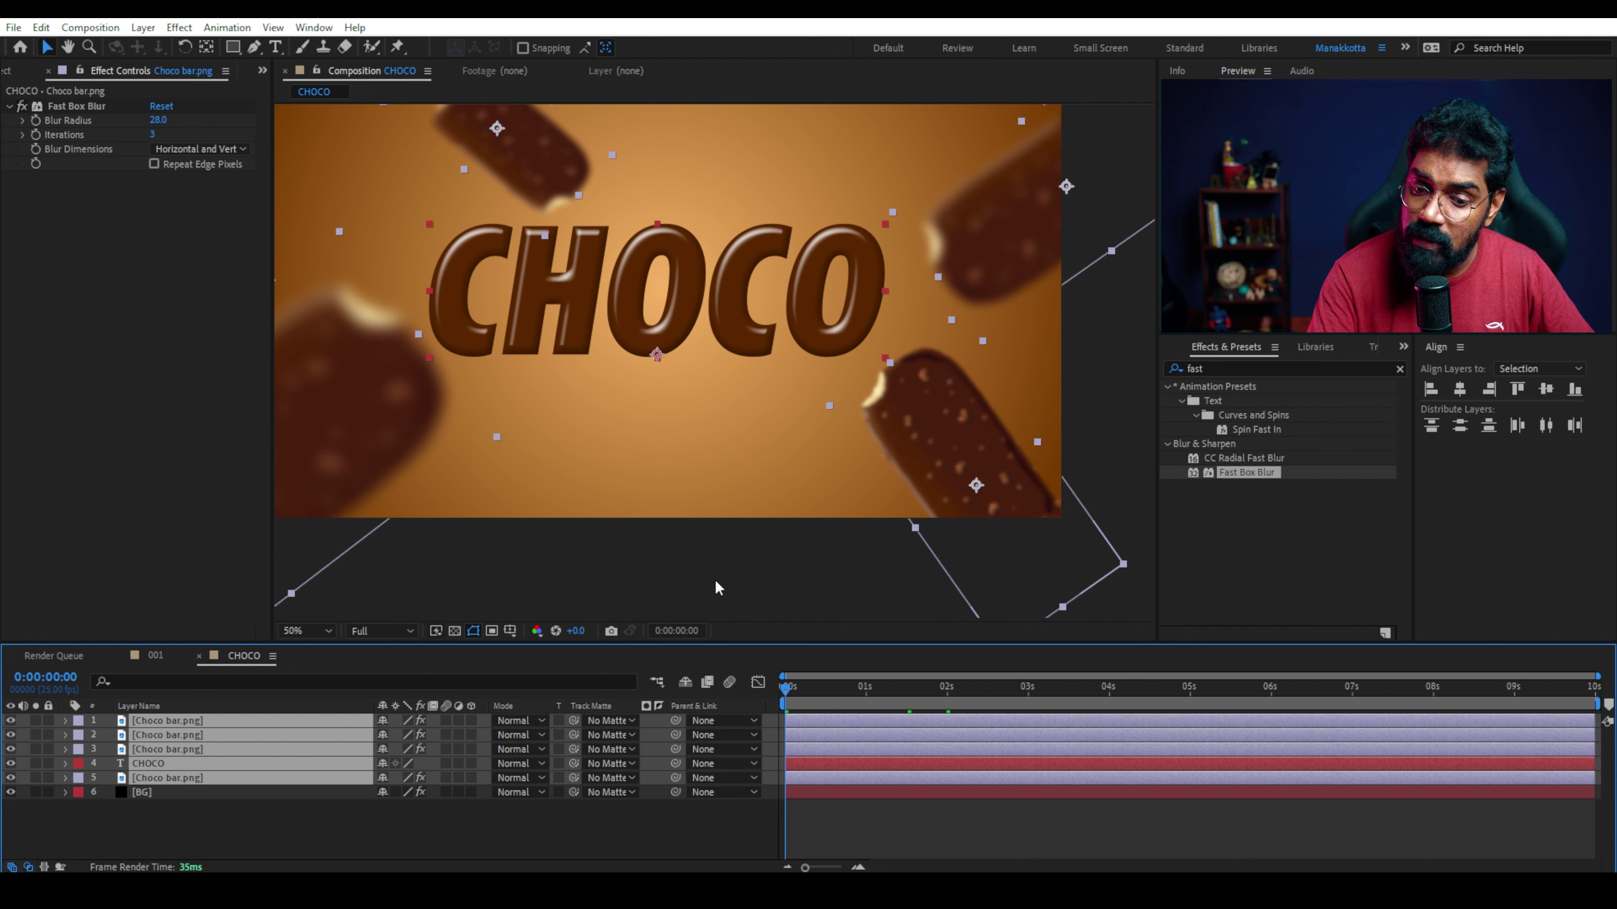
key(p)
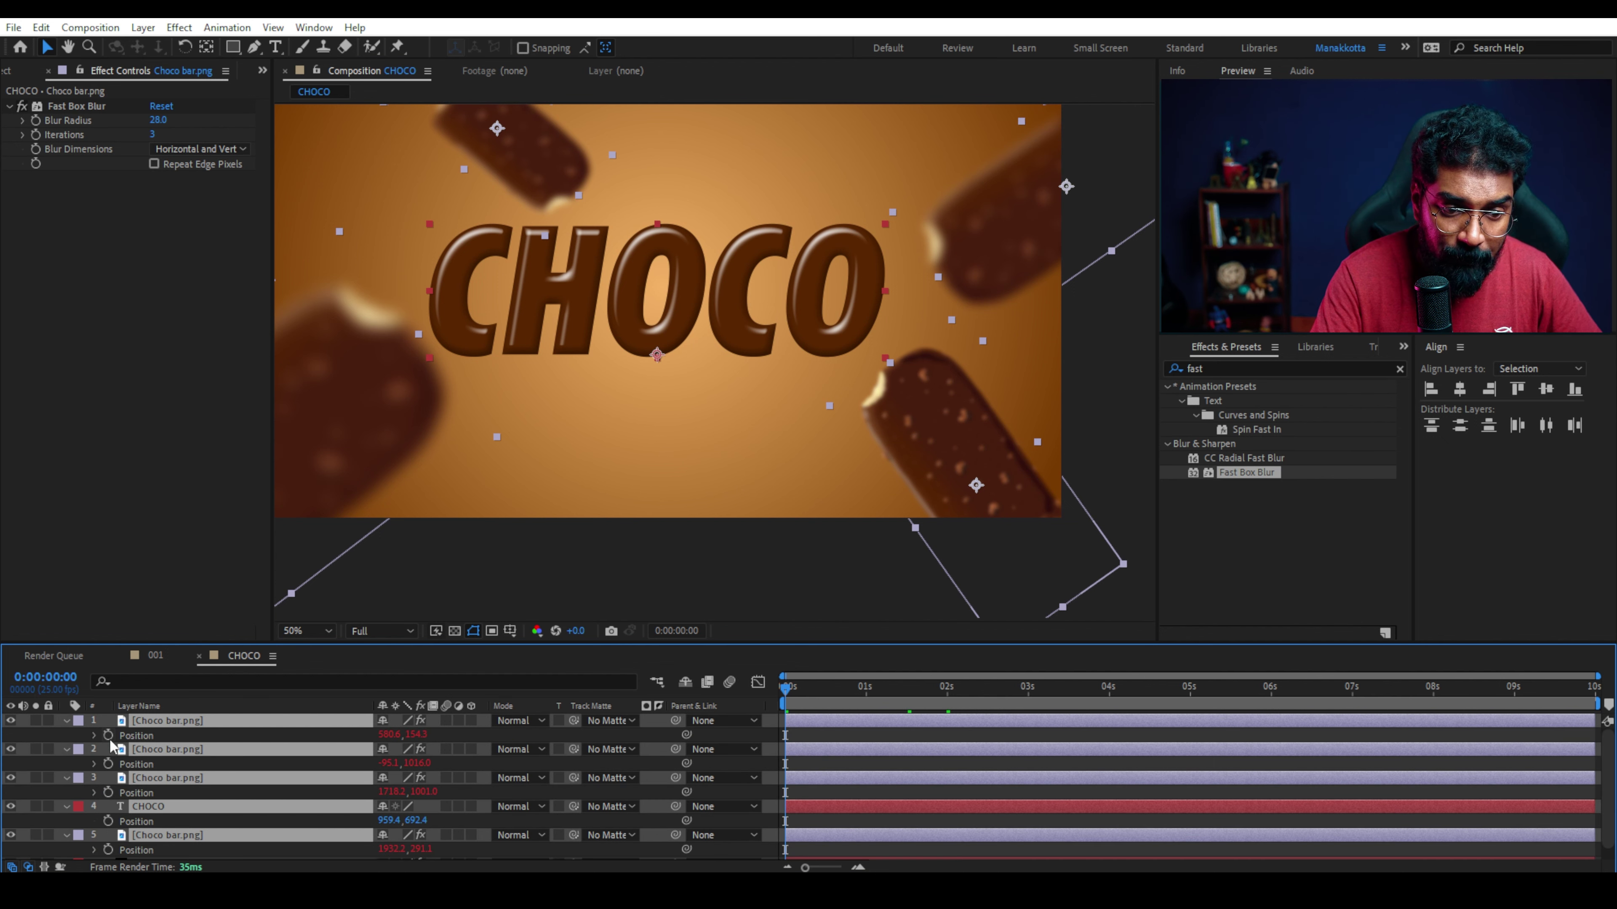
click(109, 735)
key(alt+shift+p)
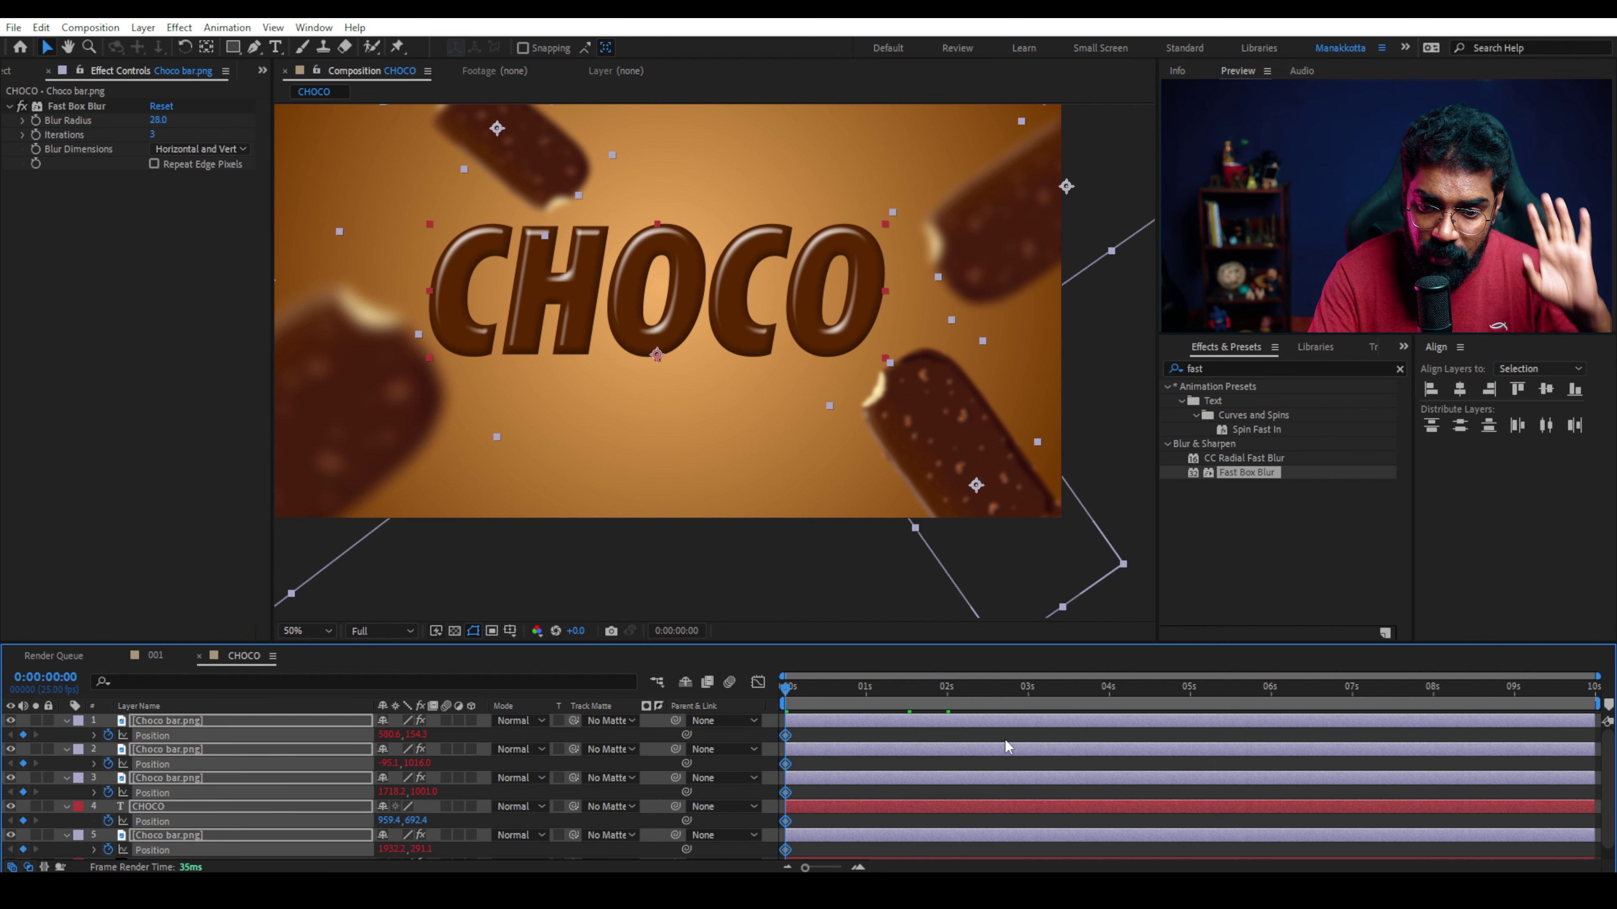
drag(786, 736, 948, 732)
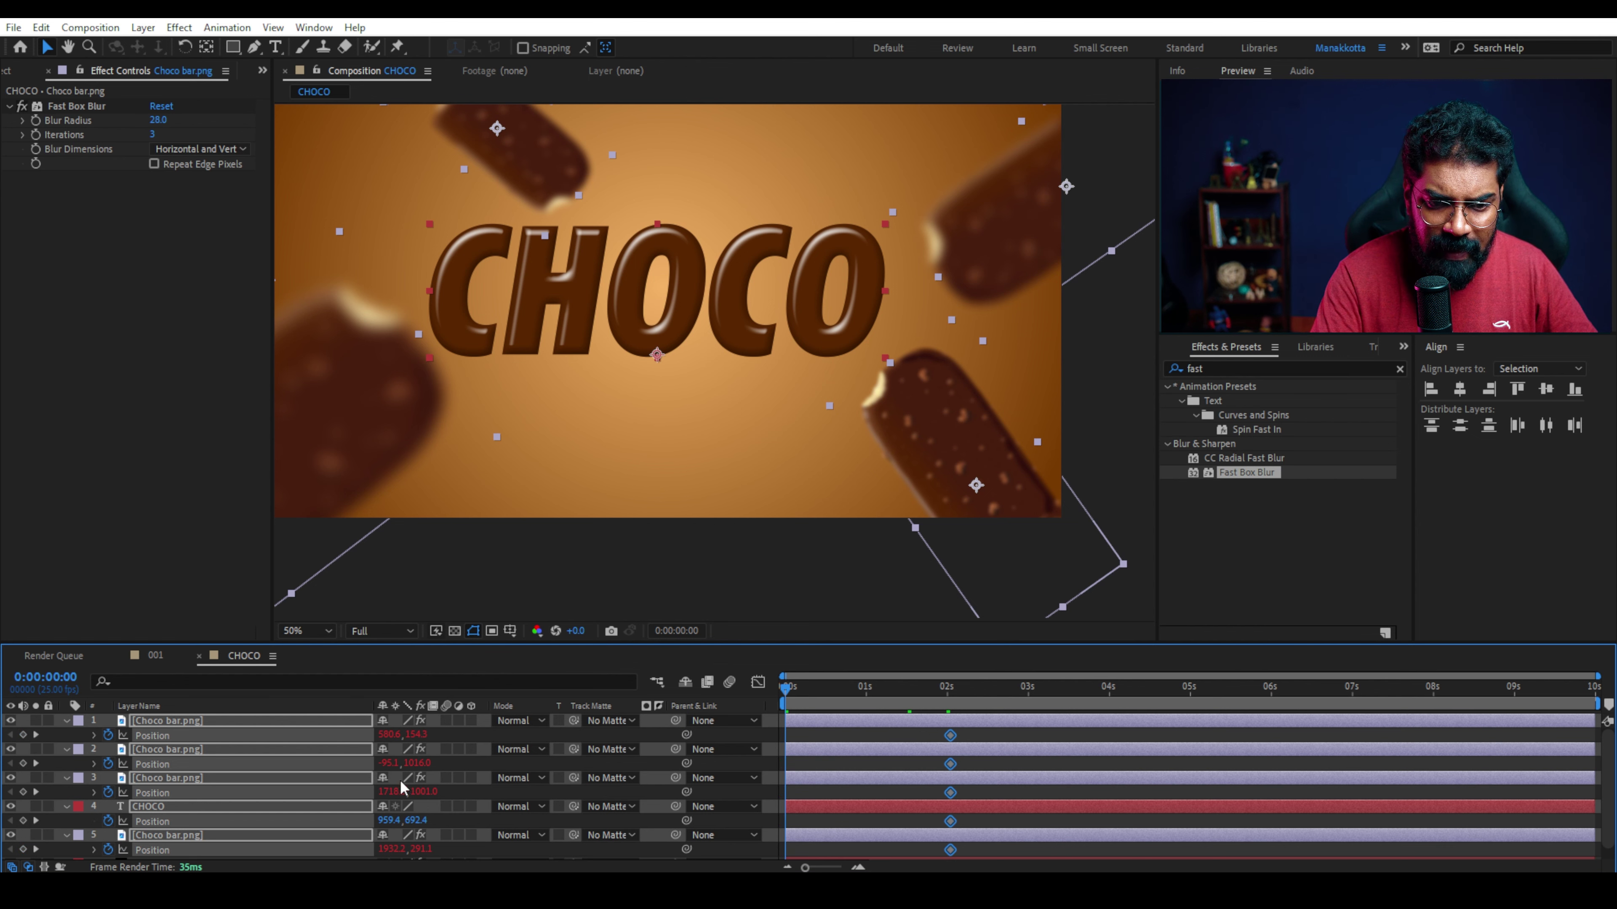
Push all layers below the frame at 0 s, preview, and Easy Ease every Position keyframe.
drag(420, 737, 1196, 448)
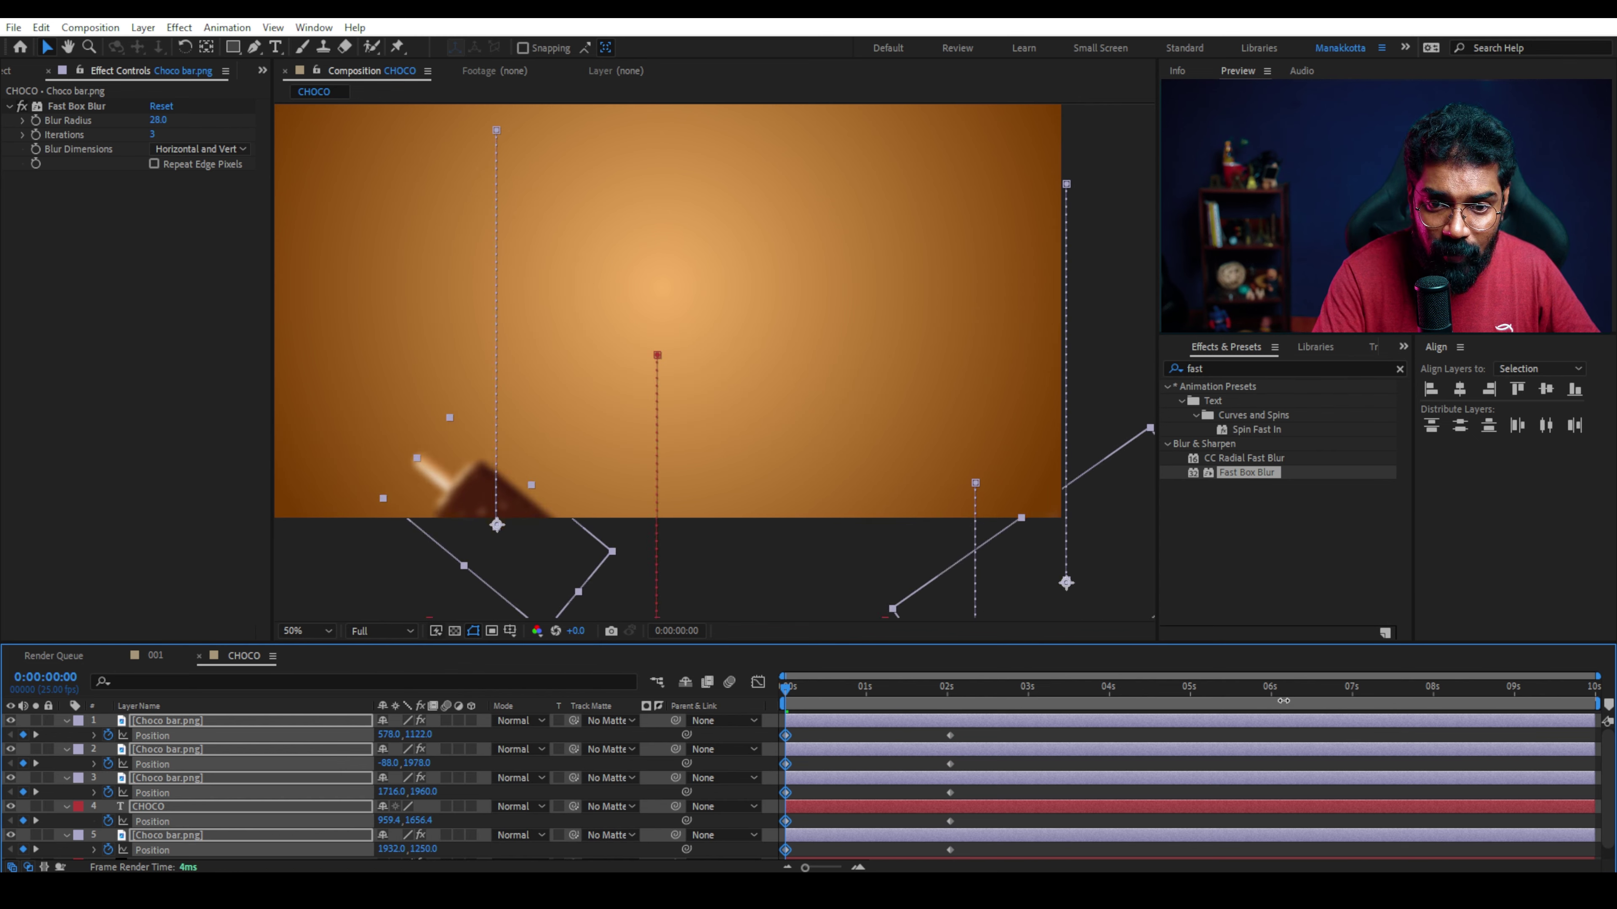
key(space)
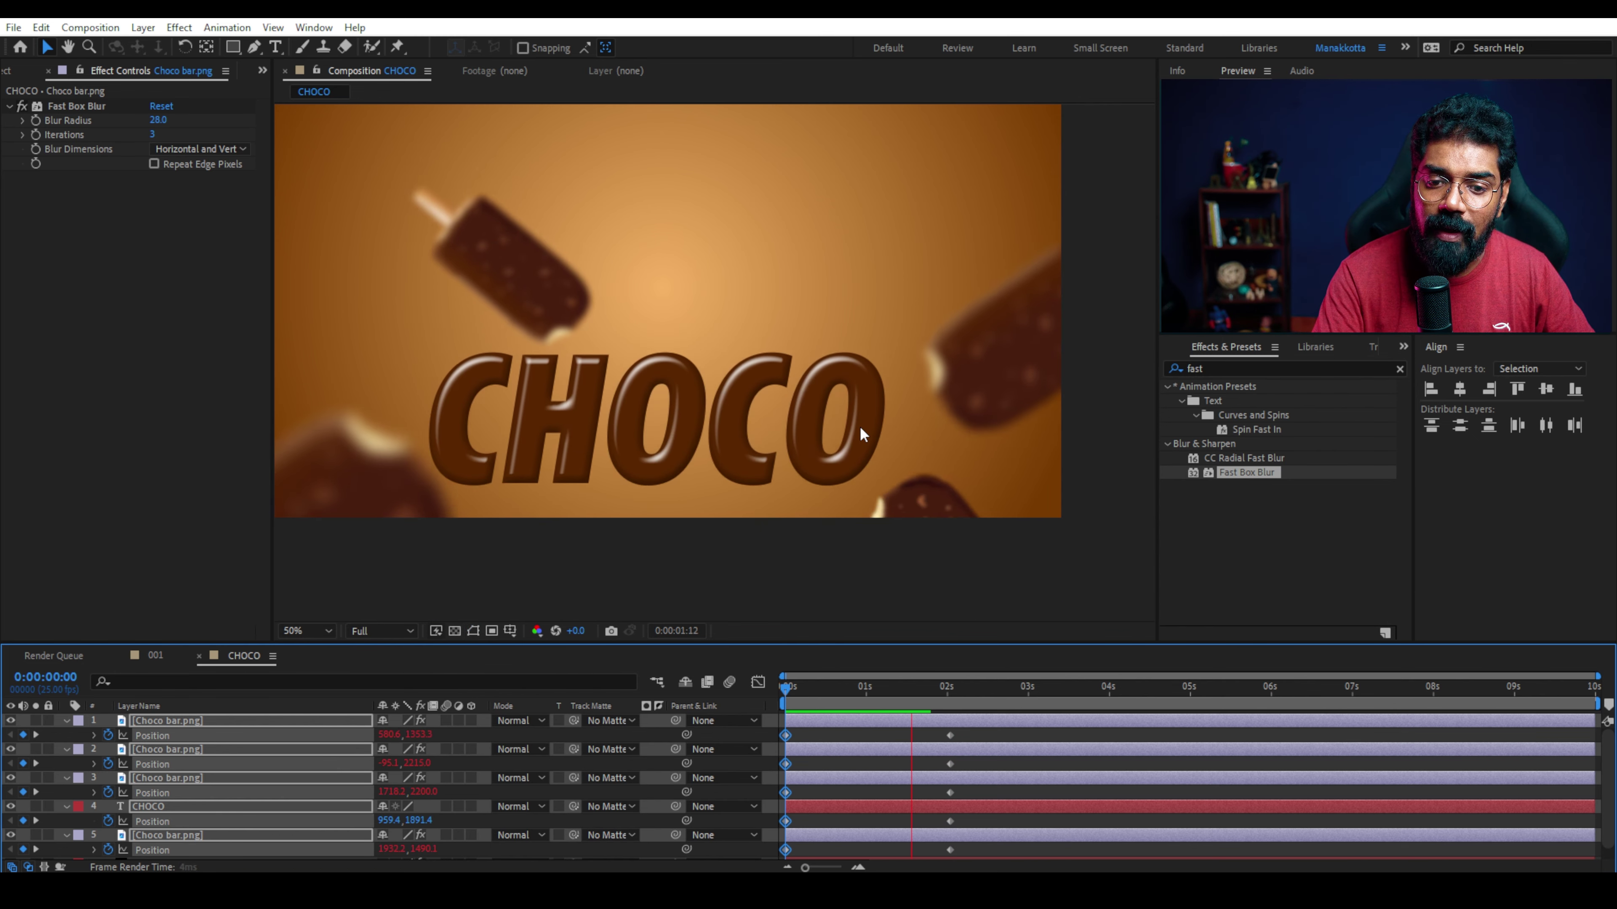
key(space)
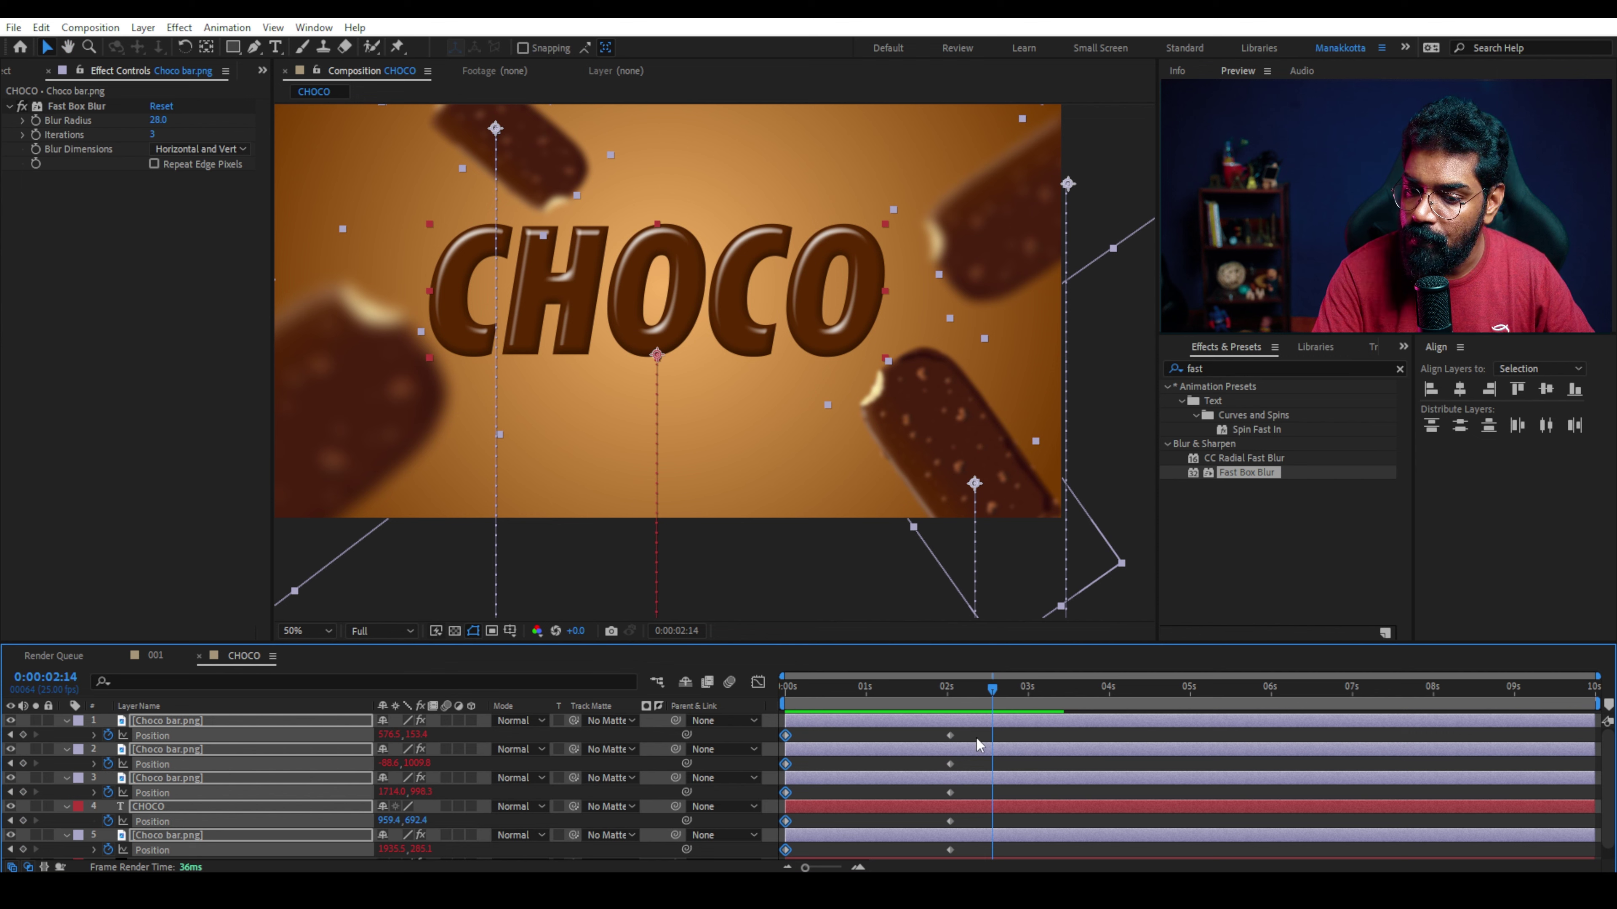
drag(984, 732, 774, 857)
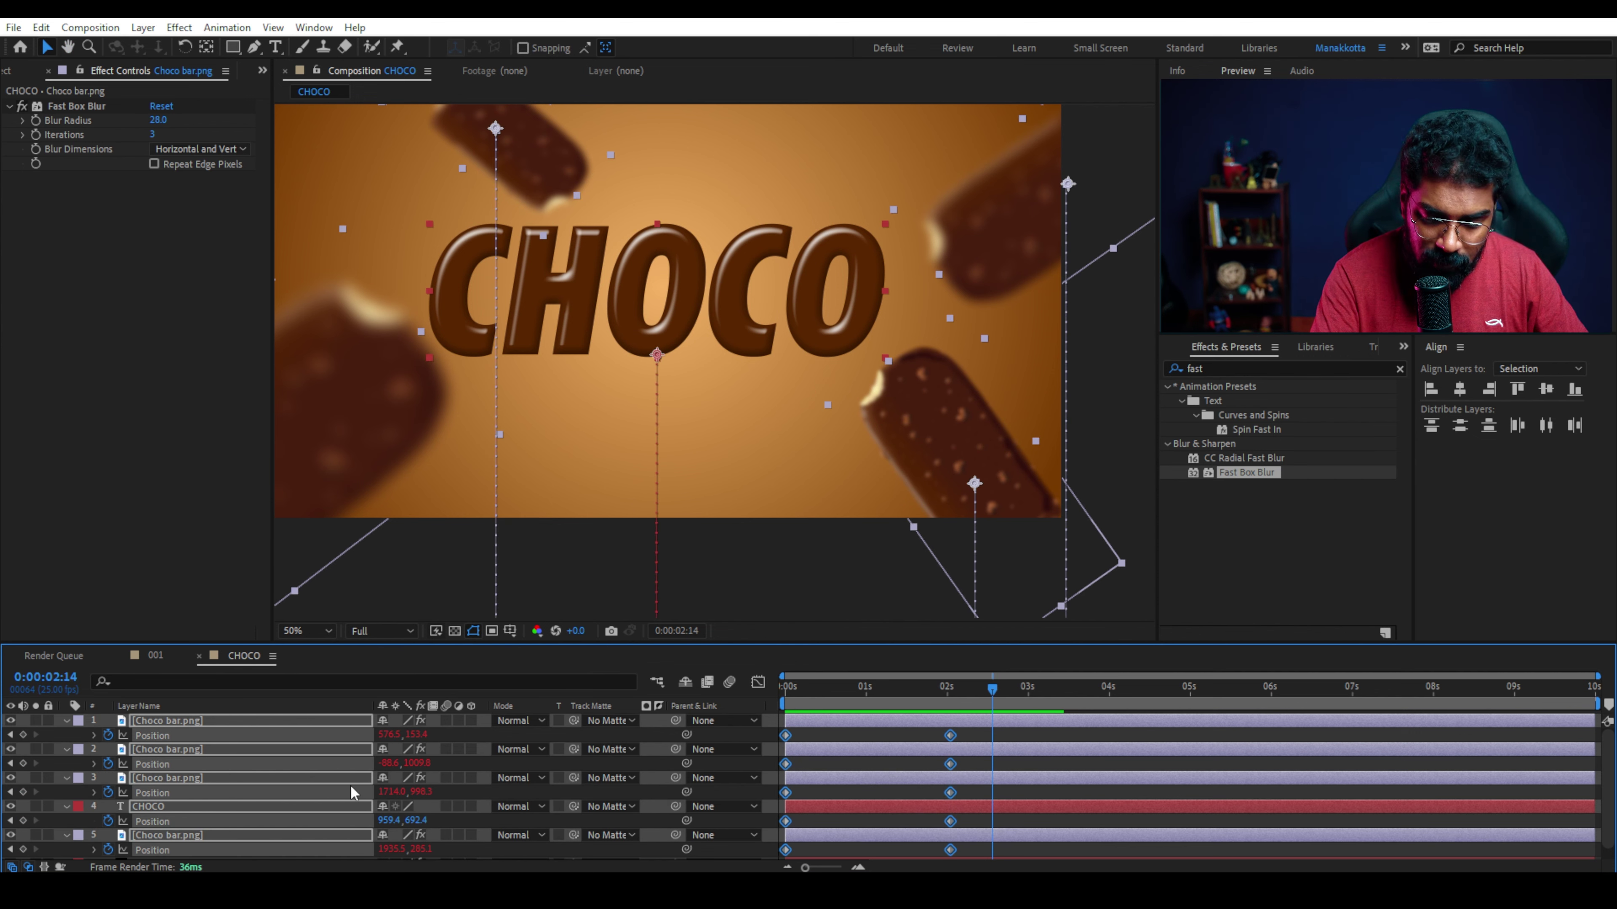
key(F9)
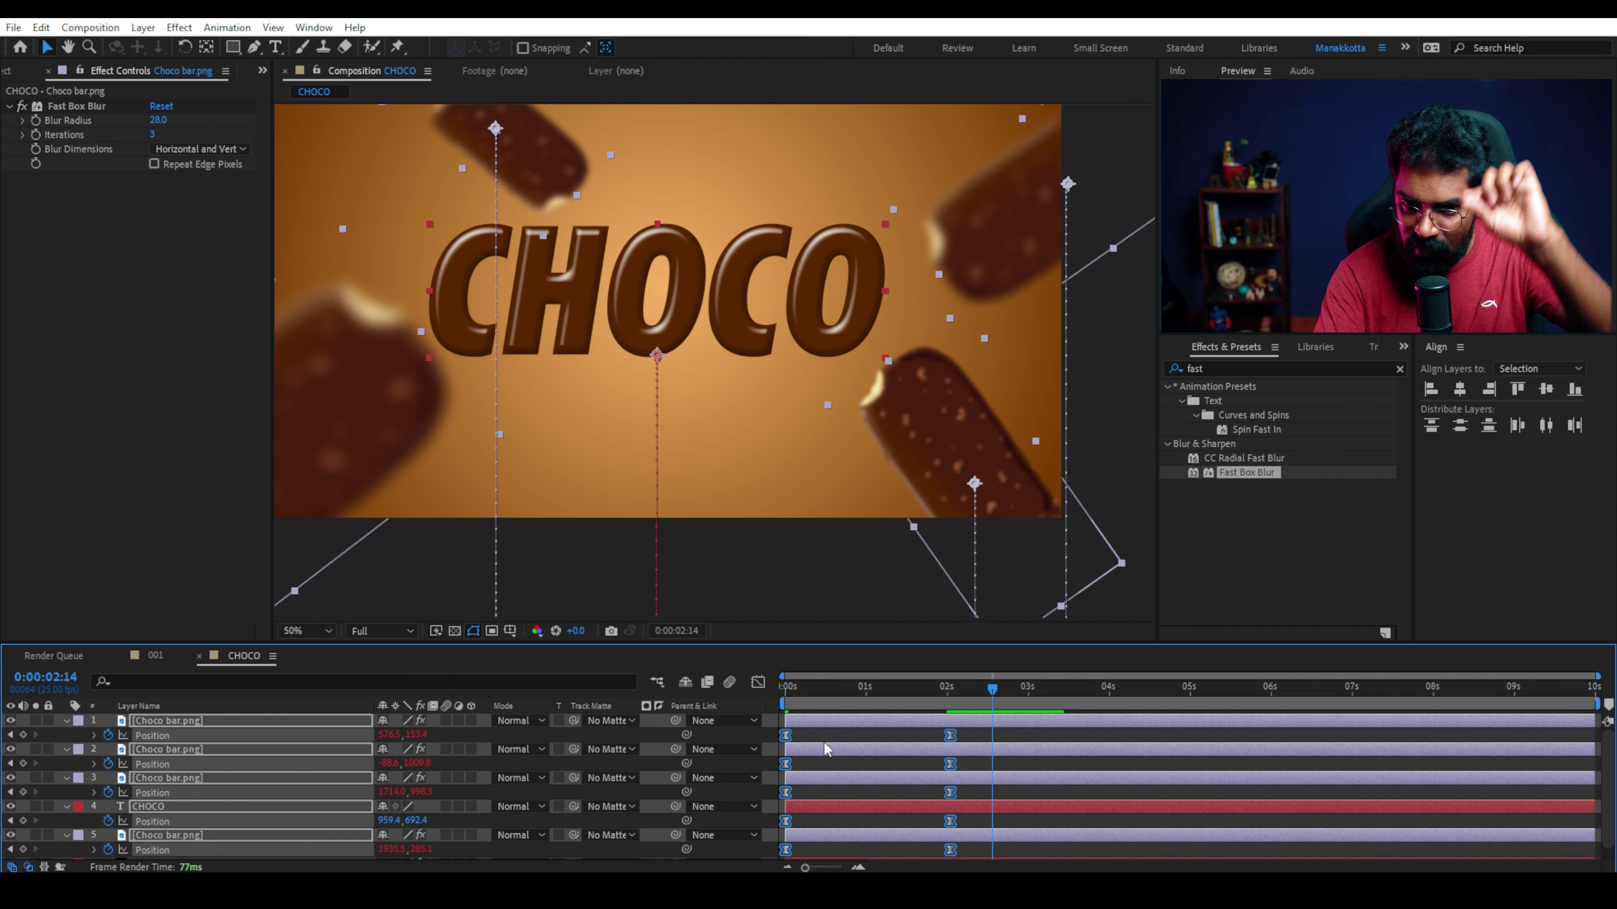
key(shift+F3)
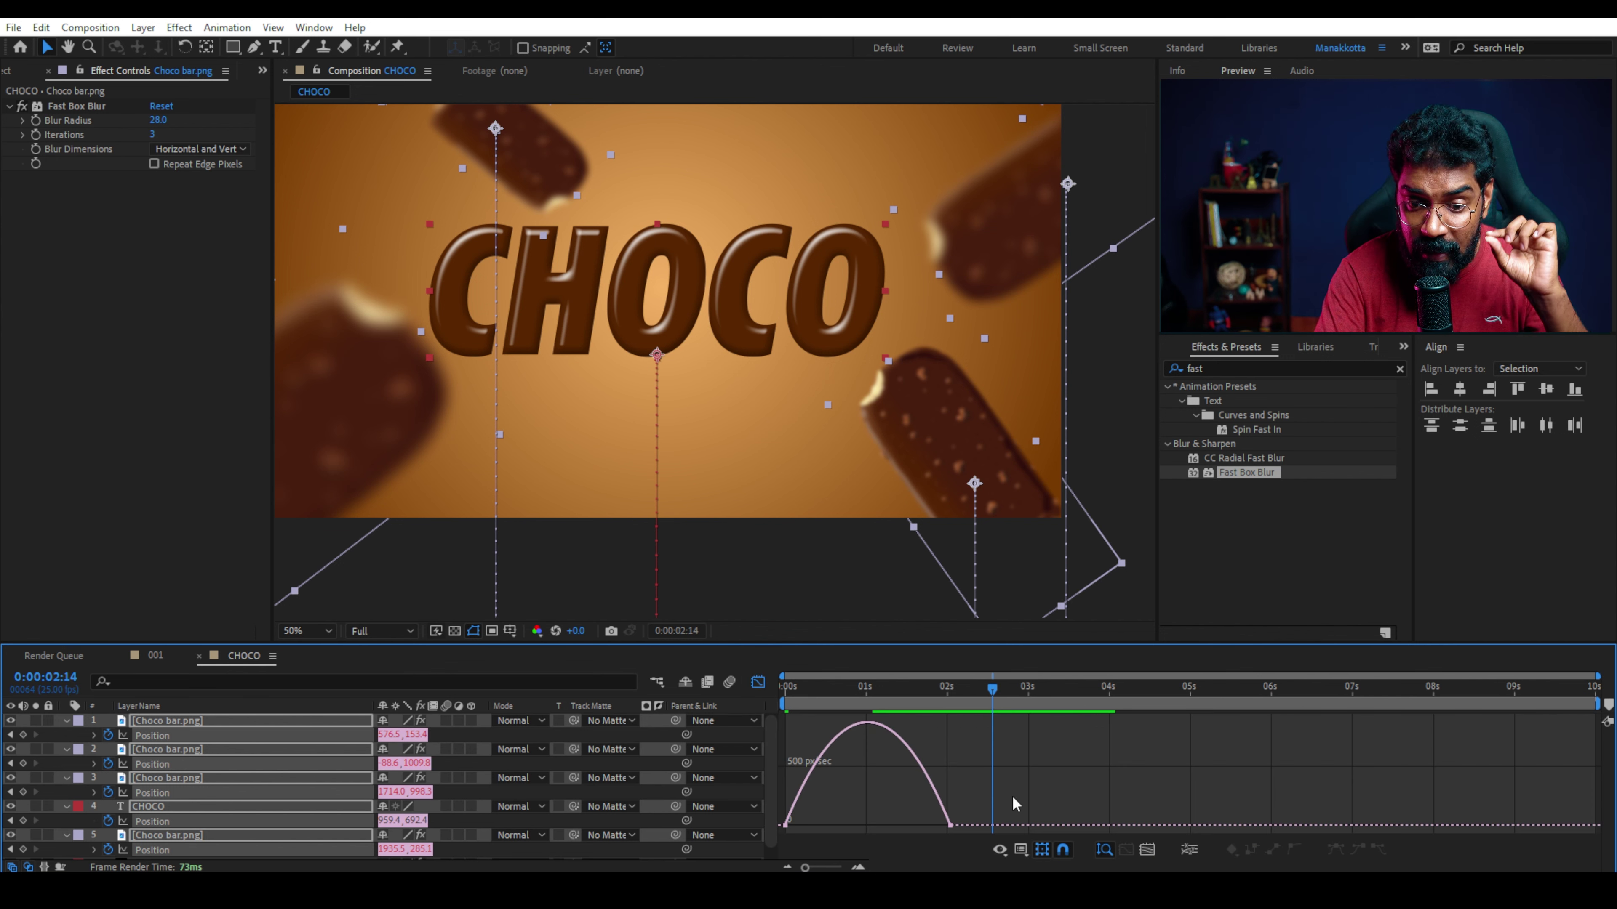
Reshape the Position speed curves into a sharp early peak and preview the entry.
mouse_move(1015, 796)
mouse_down()
mouse_move(932, 844)
mouse_move(830, 822)
mouse_up()
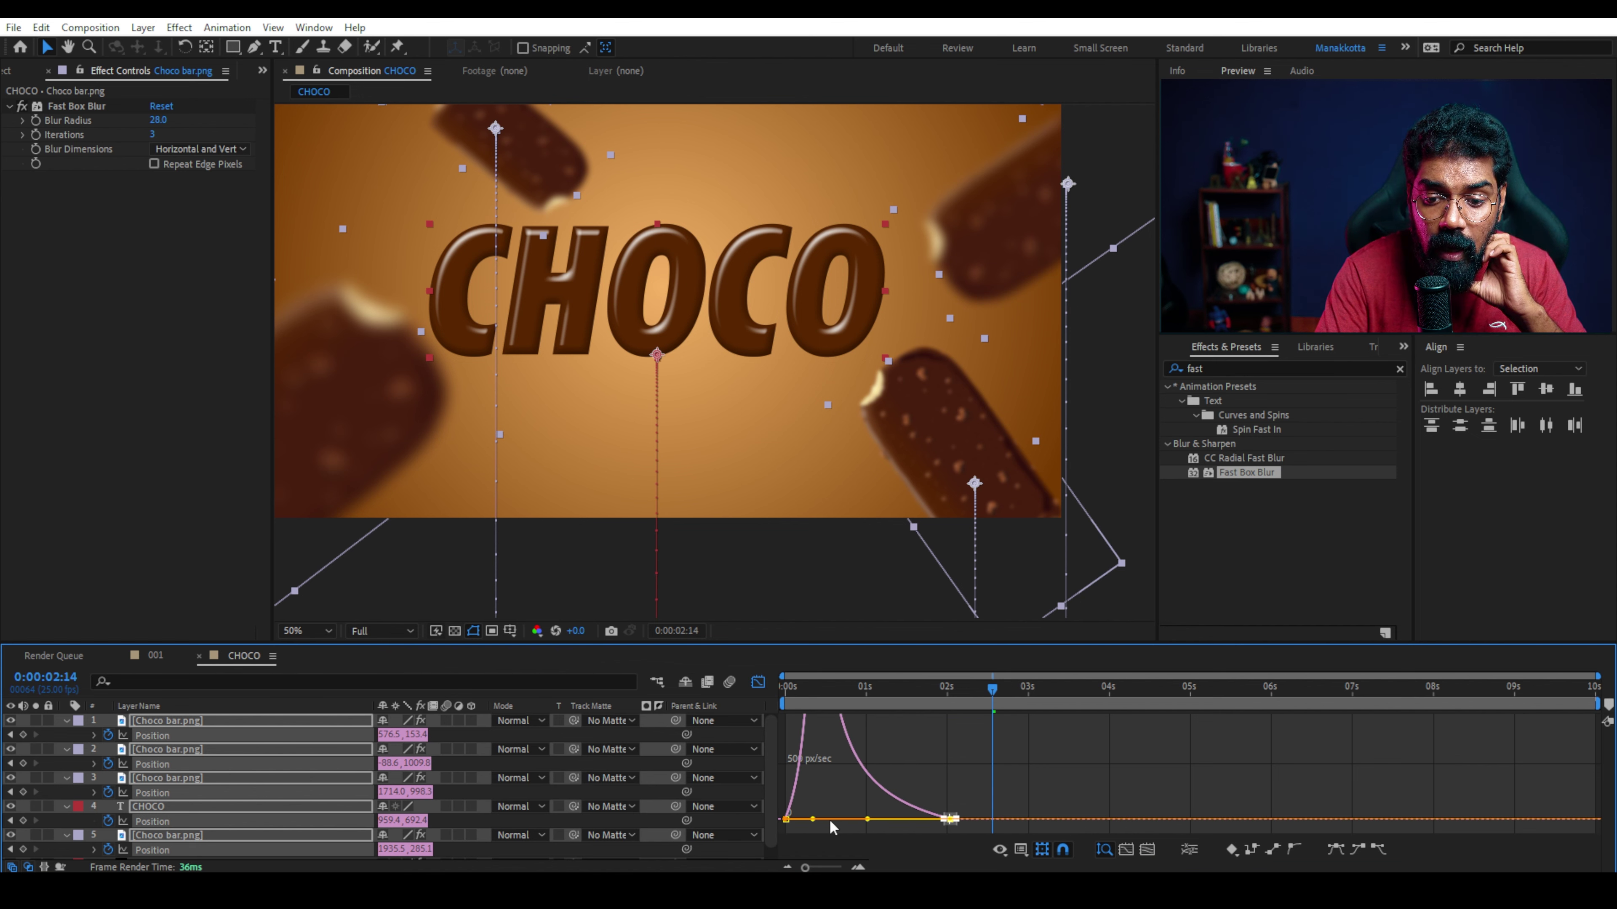
click(784, 687)
key(space)
key(space)
key(ctrl+a)
key(u)
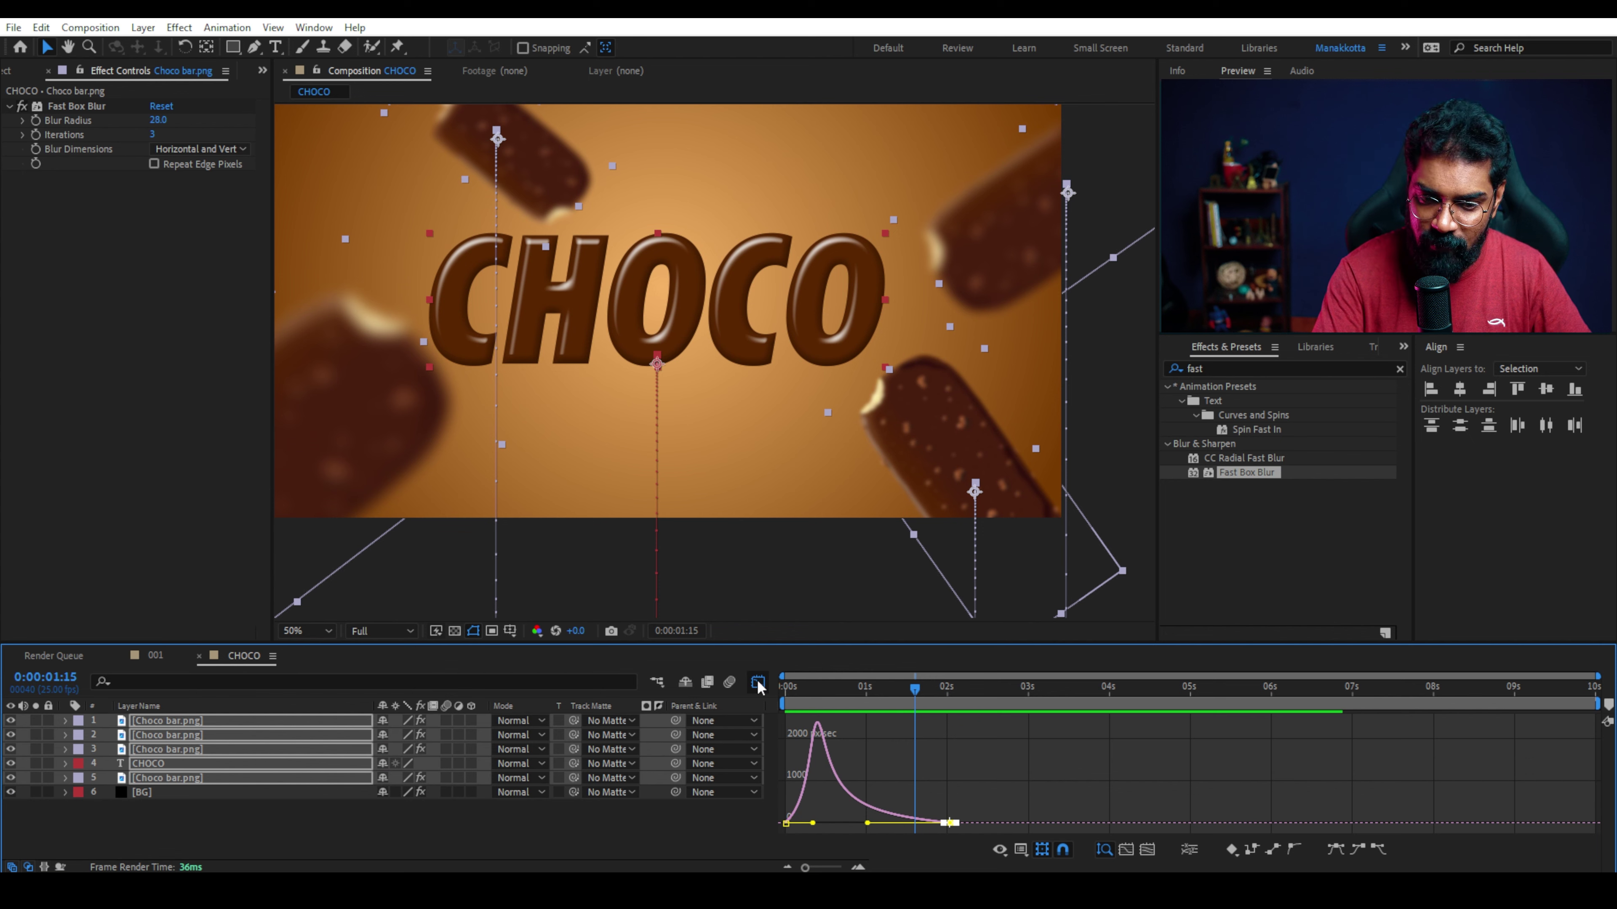
key(shift+F3)
click(455, 854)
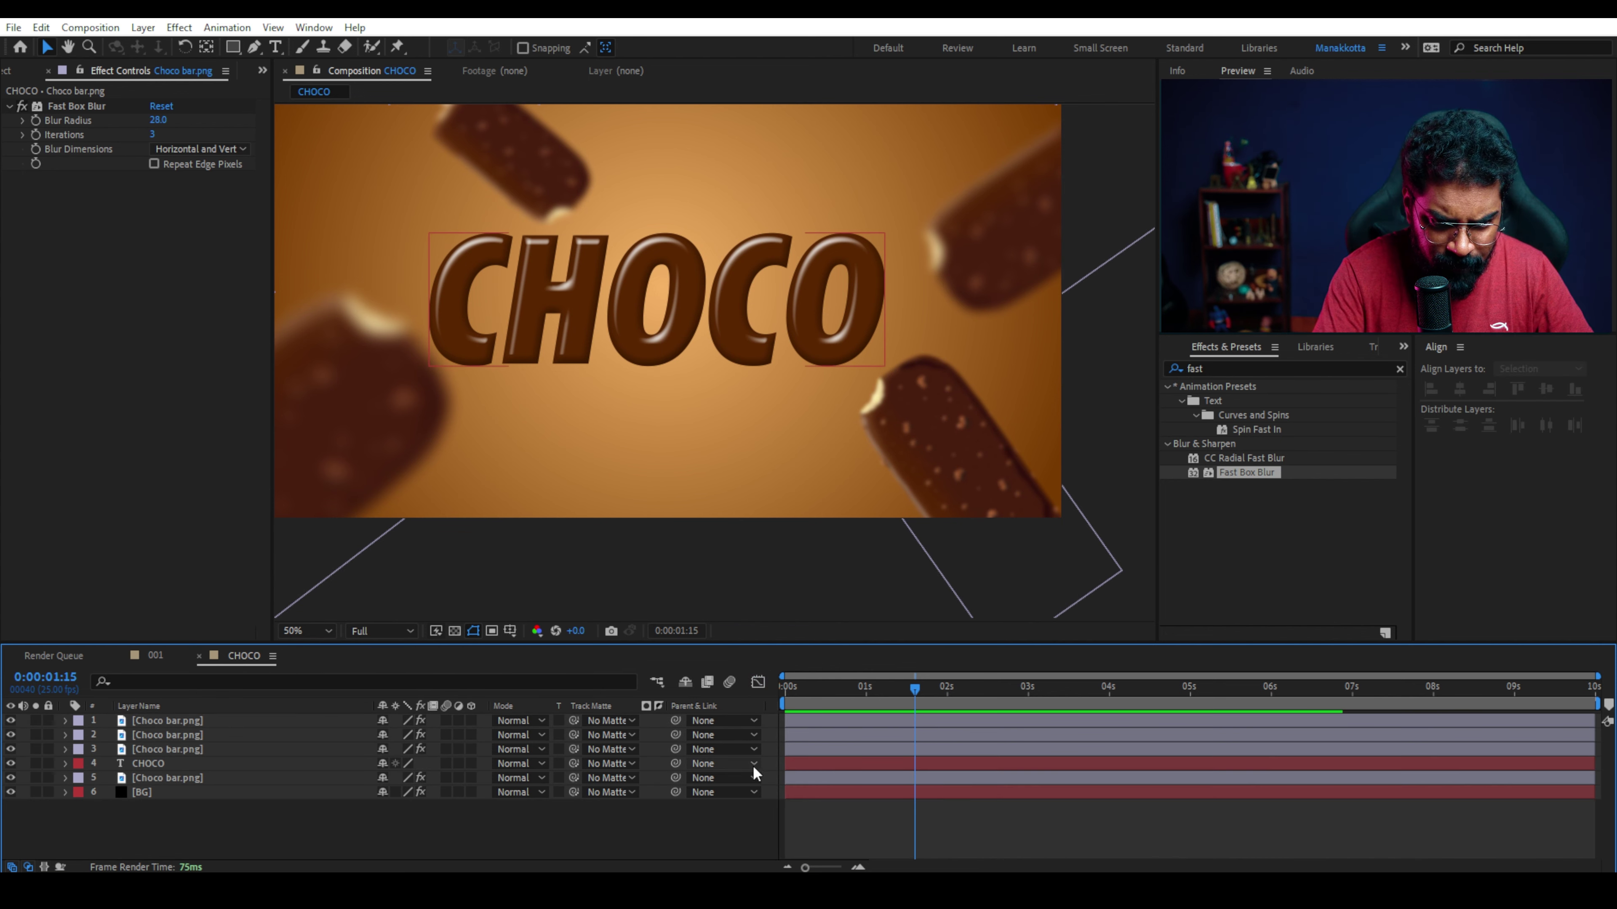
Stagger the layer in-points, delaying the CHOCO text about half a second, and preview.
mouse_move(825, 766)
mouse_down()
mouse_move(857, 767)
mouse_move(876, 720)
mouse_up()
click(950, 687)
mouse_move(828, 777)
mouse_down()
mouse_move(833, 749)
mouse_move(851, 761)
mouse_up()
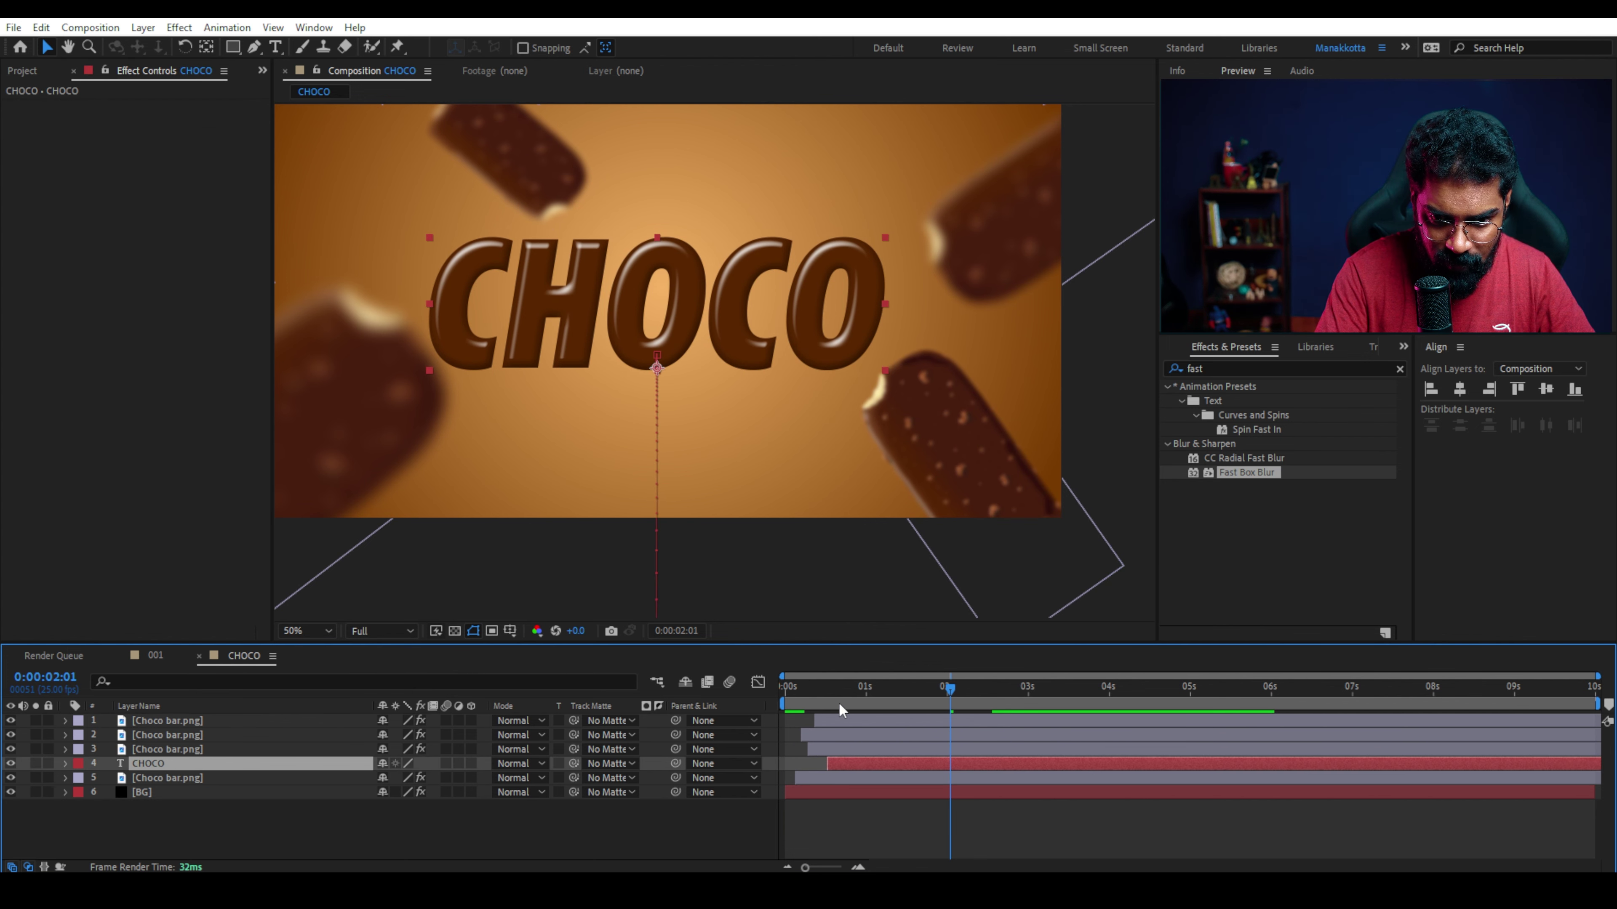
key(Home)
key(space)
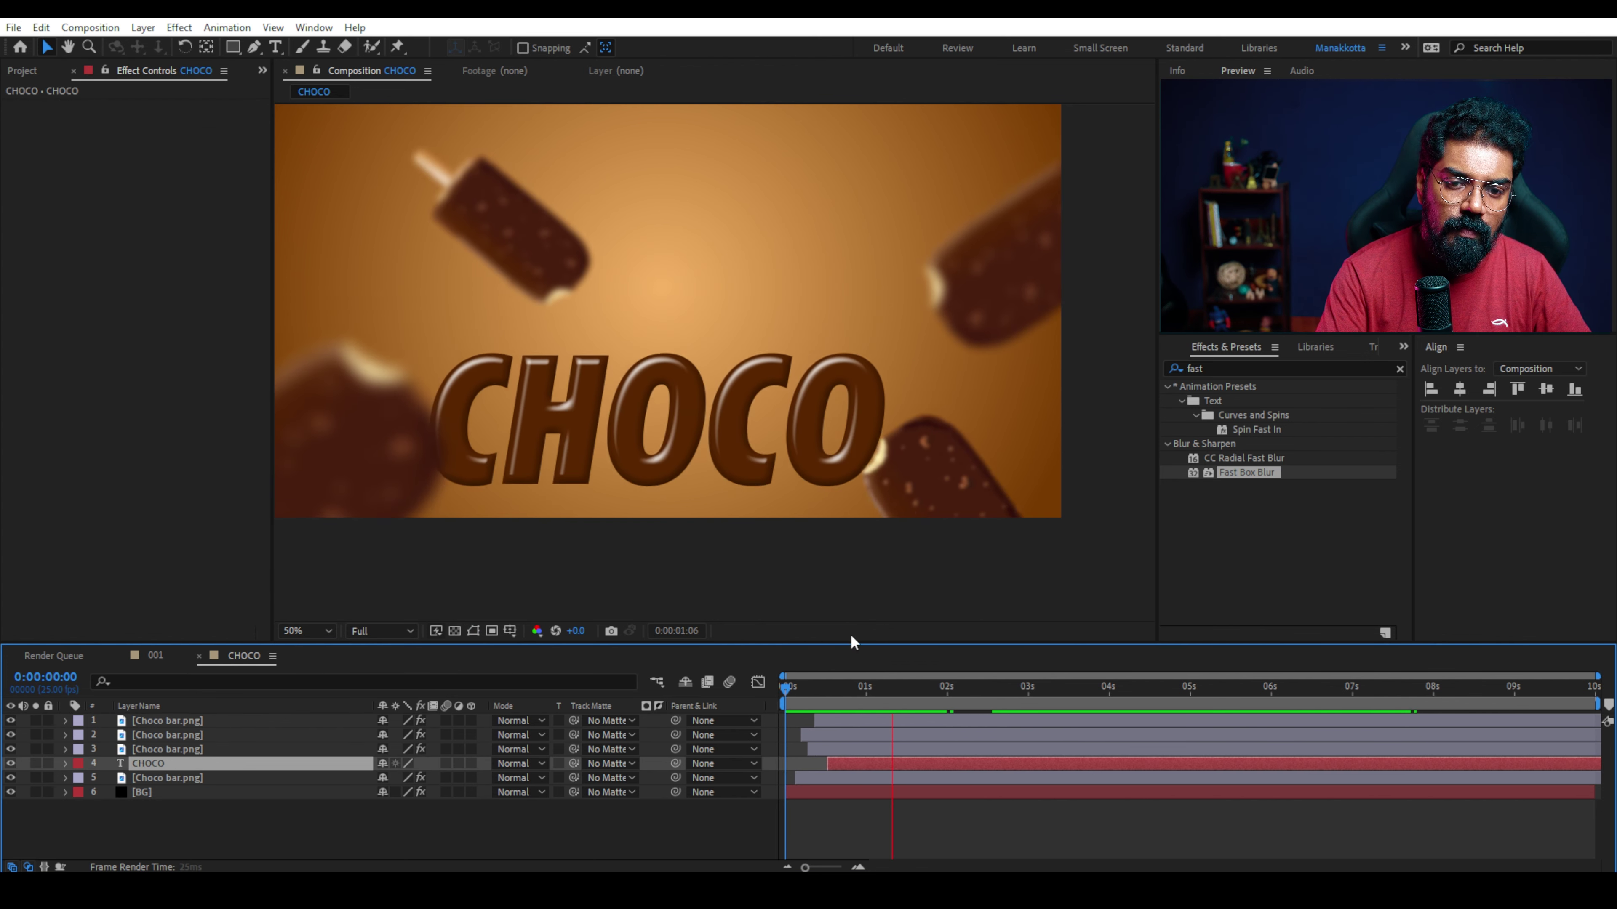
key(comma)
key(period)
drag(805, 395, 854, 470)
drag(824, 682, 960, 687)
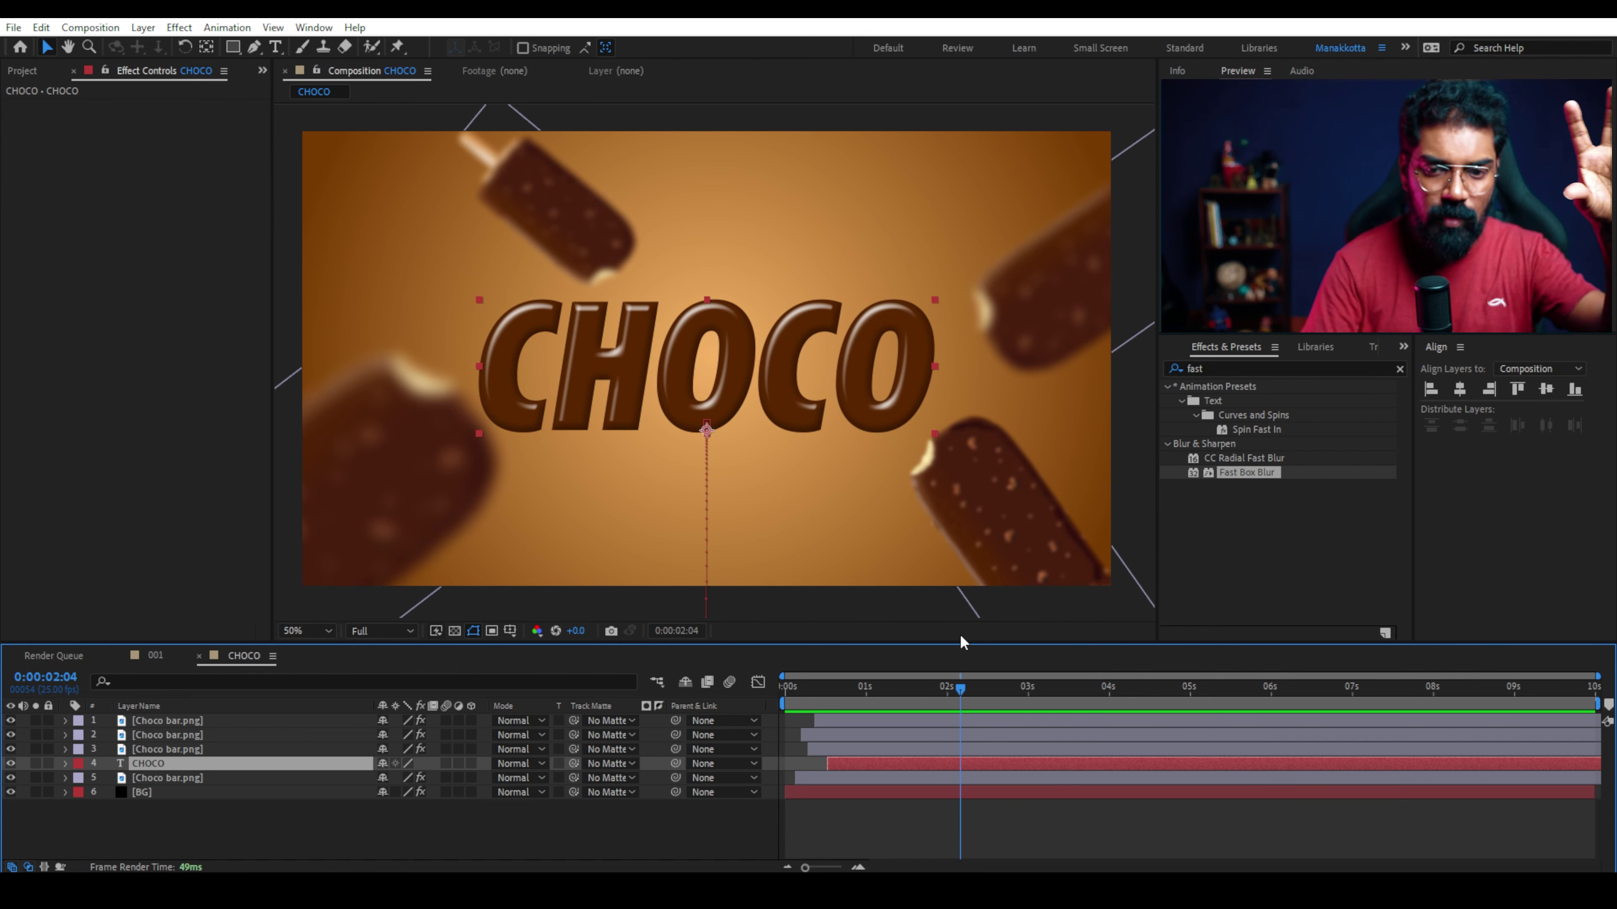
click(496, 823)
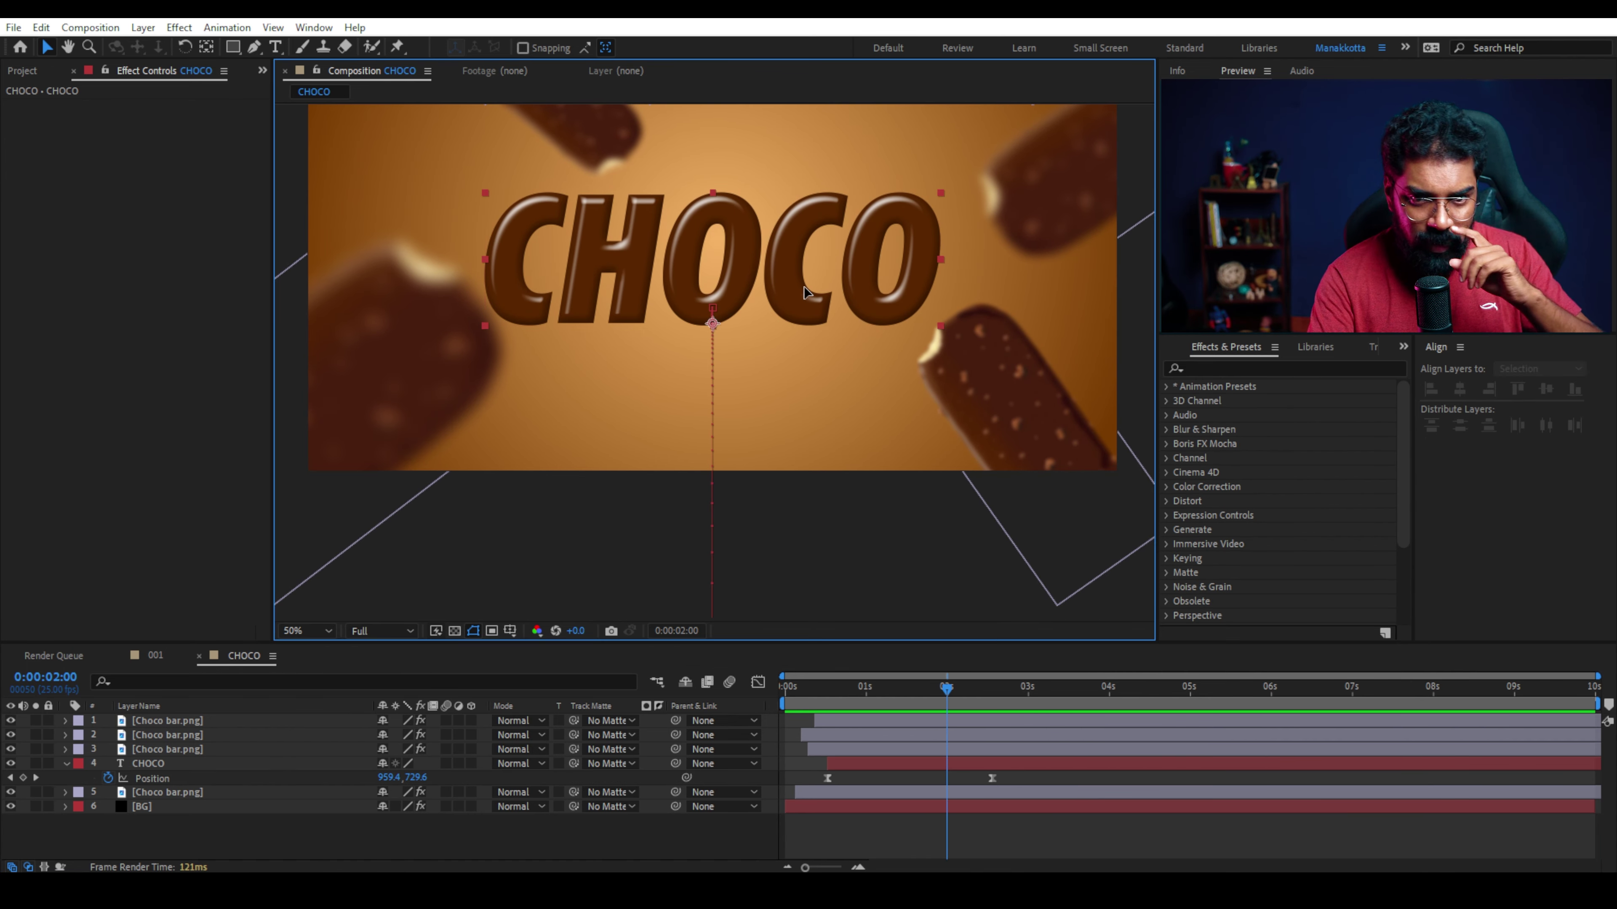
click(803, 292)
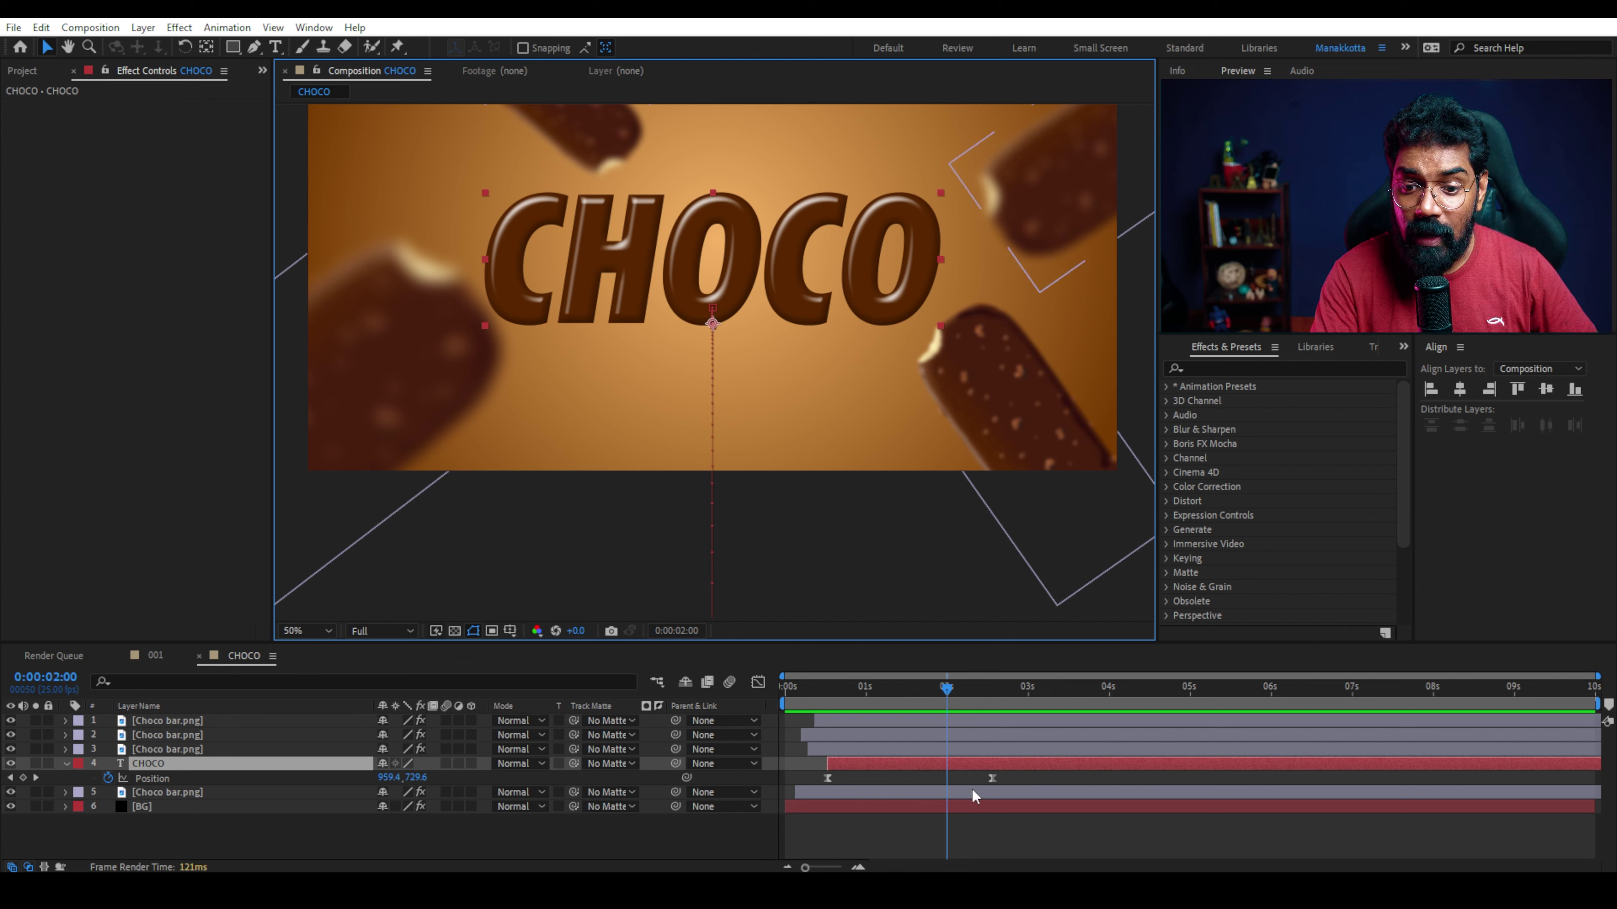
Apply CC Smear to the CHOCO text and drag its To point down beneath the first O.
mouse_move(946, 687)
mouse_down()
mouse_move(865, 694)
mouse_move(776, 646)
mouse_move(1031, 619)
mouse_up()
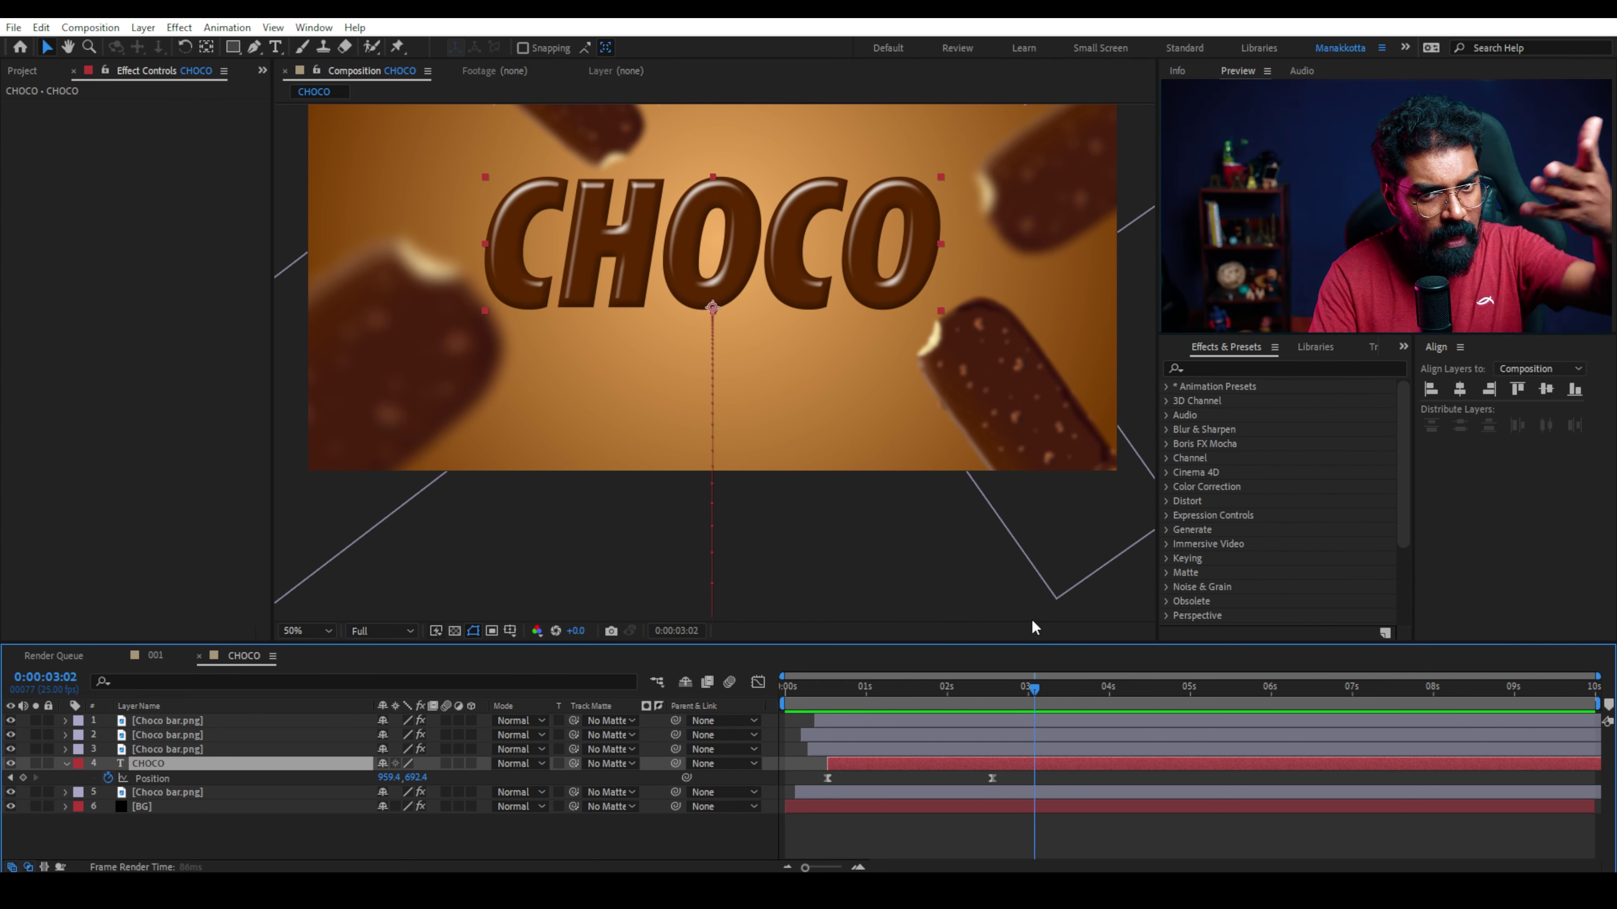
click(1280, 368)
text(cc sme)
double_click(1225, 400)
mouse_move(712, 248)
mouse_down()
mouse_move(762, 247)
mouse_move(629, 301)
mouse_move(577, 301)
mouse_move(619, 258)
mouse_move(651, 285)
mouse_move(730, 286)
mouse_move(728, 344)
mouse_up()
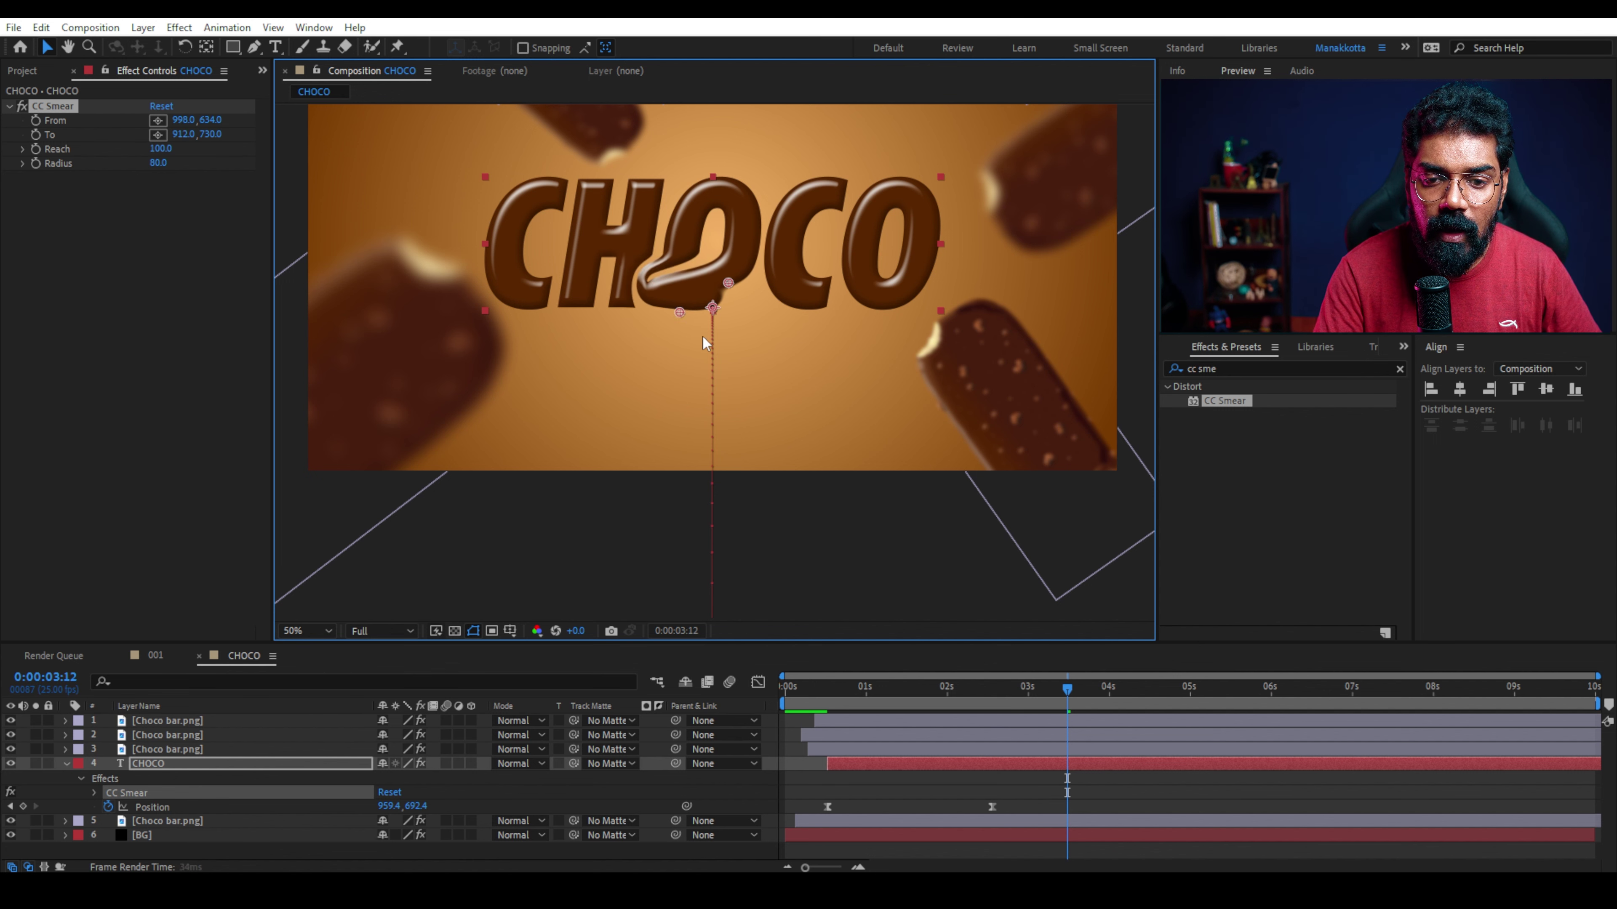
Position the CC Smear From and To points under the first O at about 5 seconds.
scroll(749, 332, up, 2)
drag(719, 248, 718, 295)
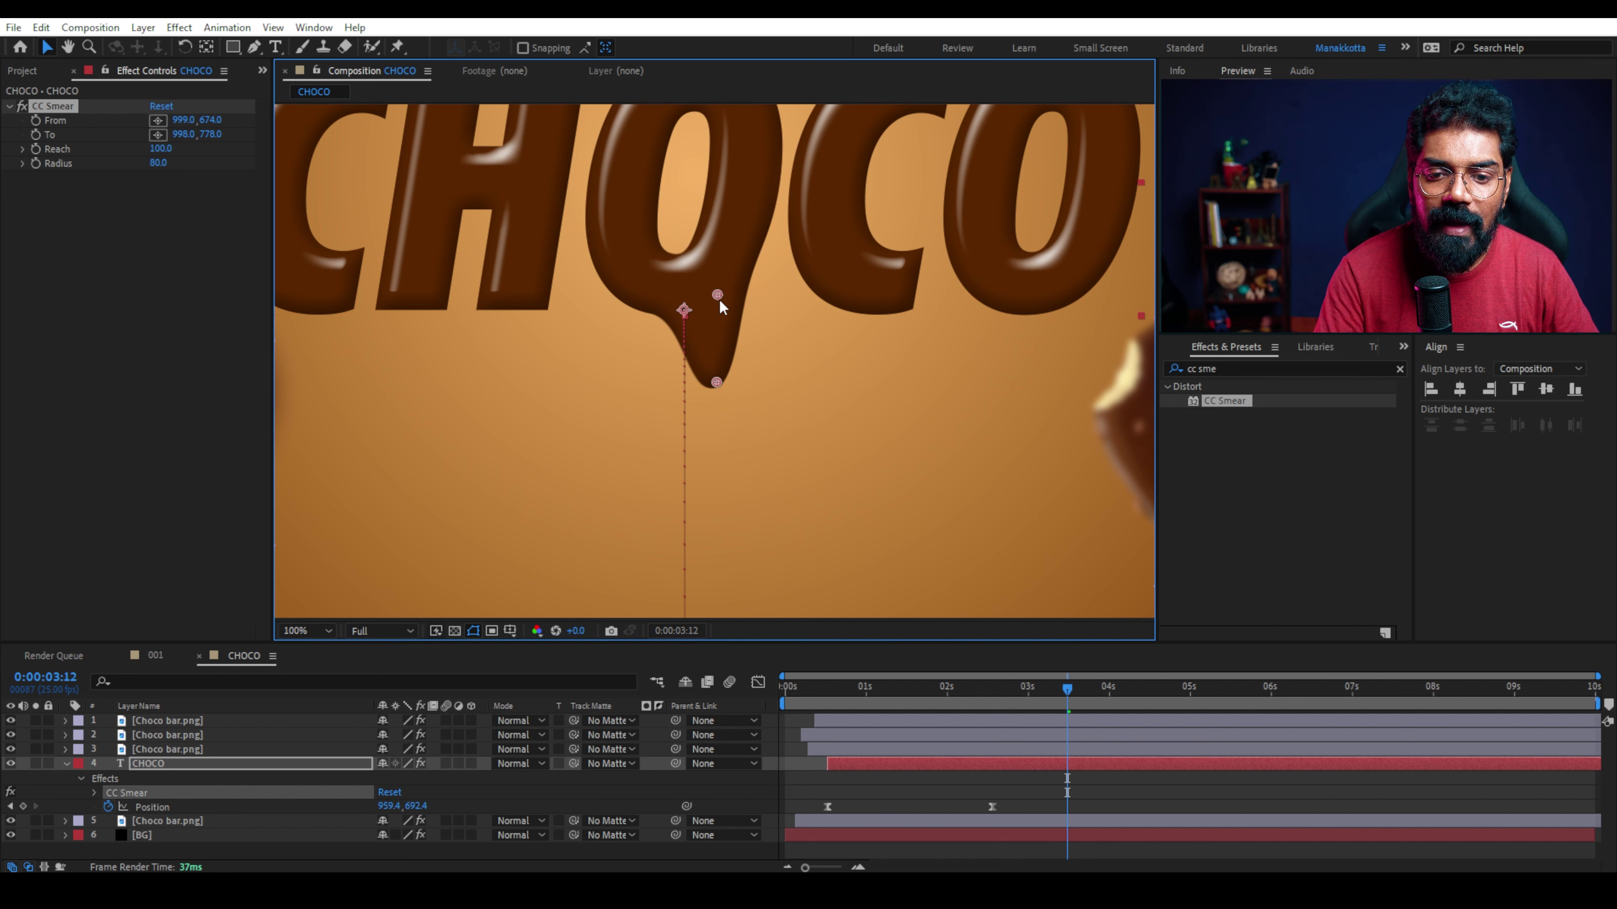
drag(717, 381, 718, 351)
drag(1154, 722, 1171, 721)
drag(921, 694, 1202, 708)
key(comma)
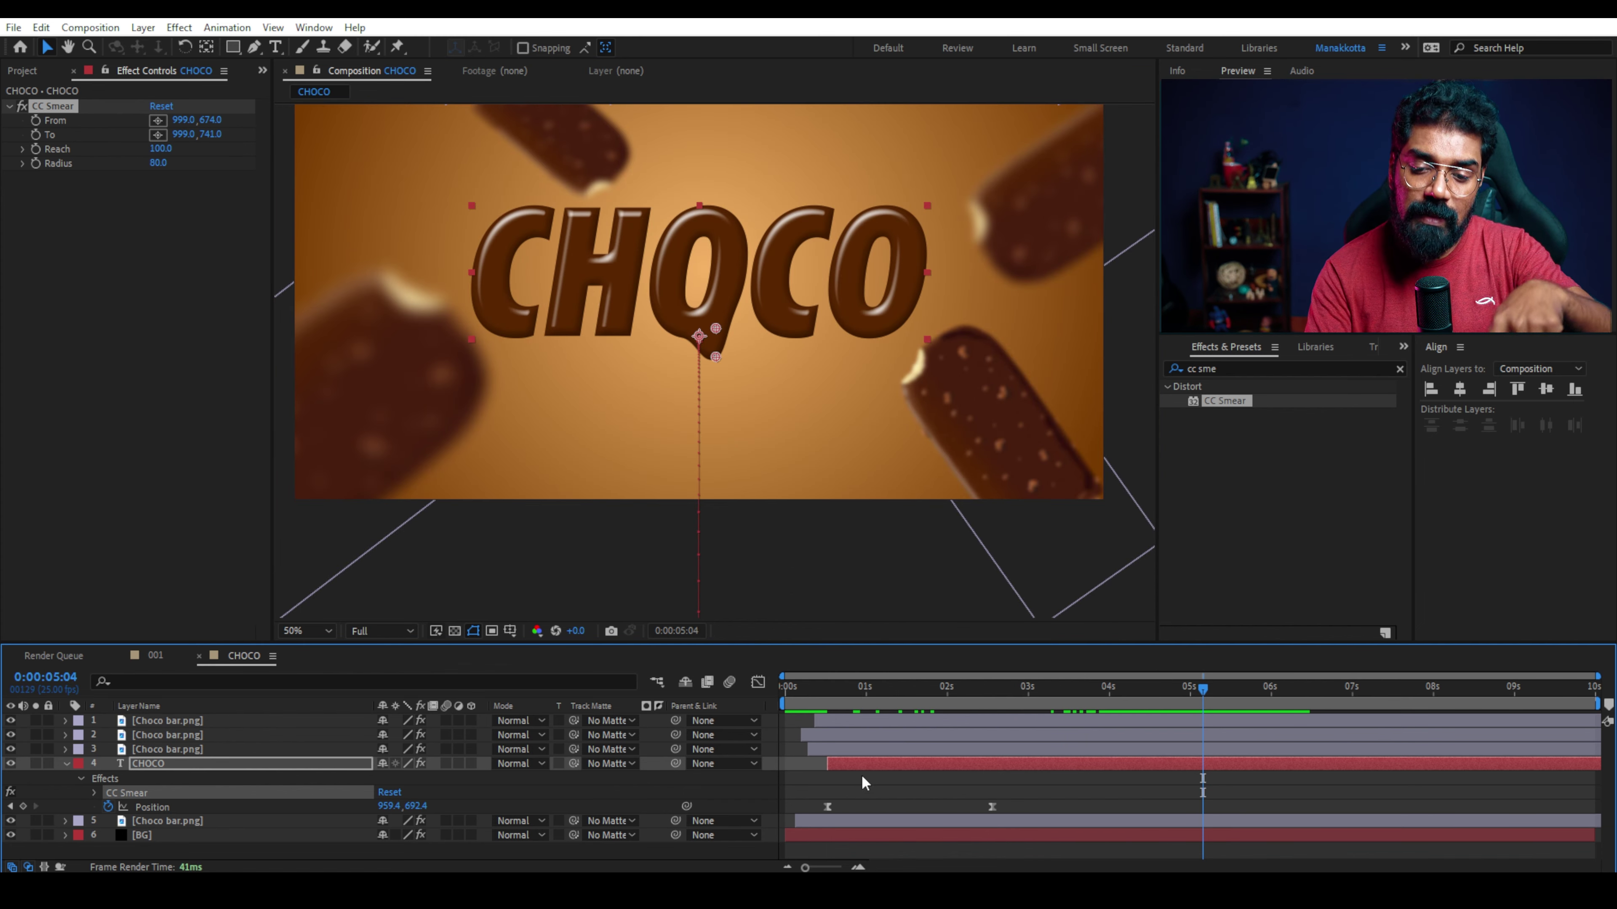
drag(1202, 688, 1232, 702)
scroll(735, 340, up, 2)
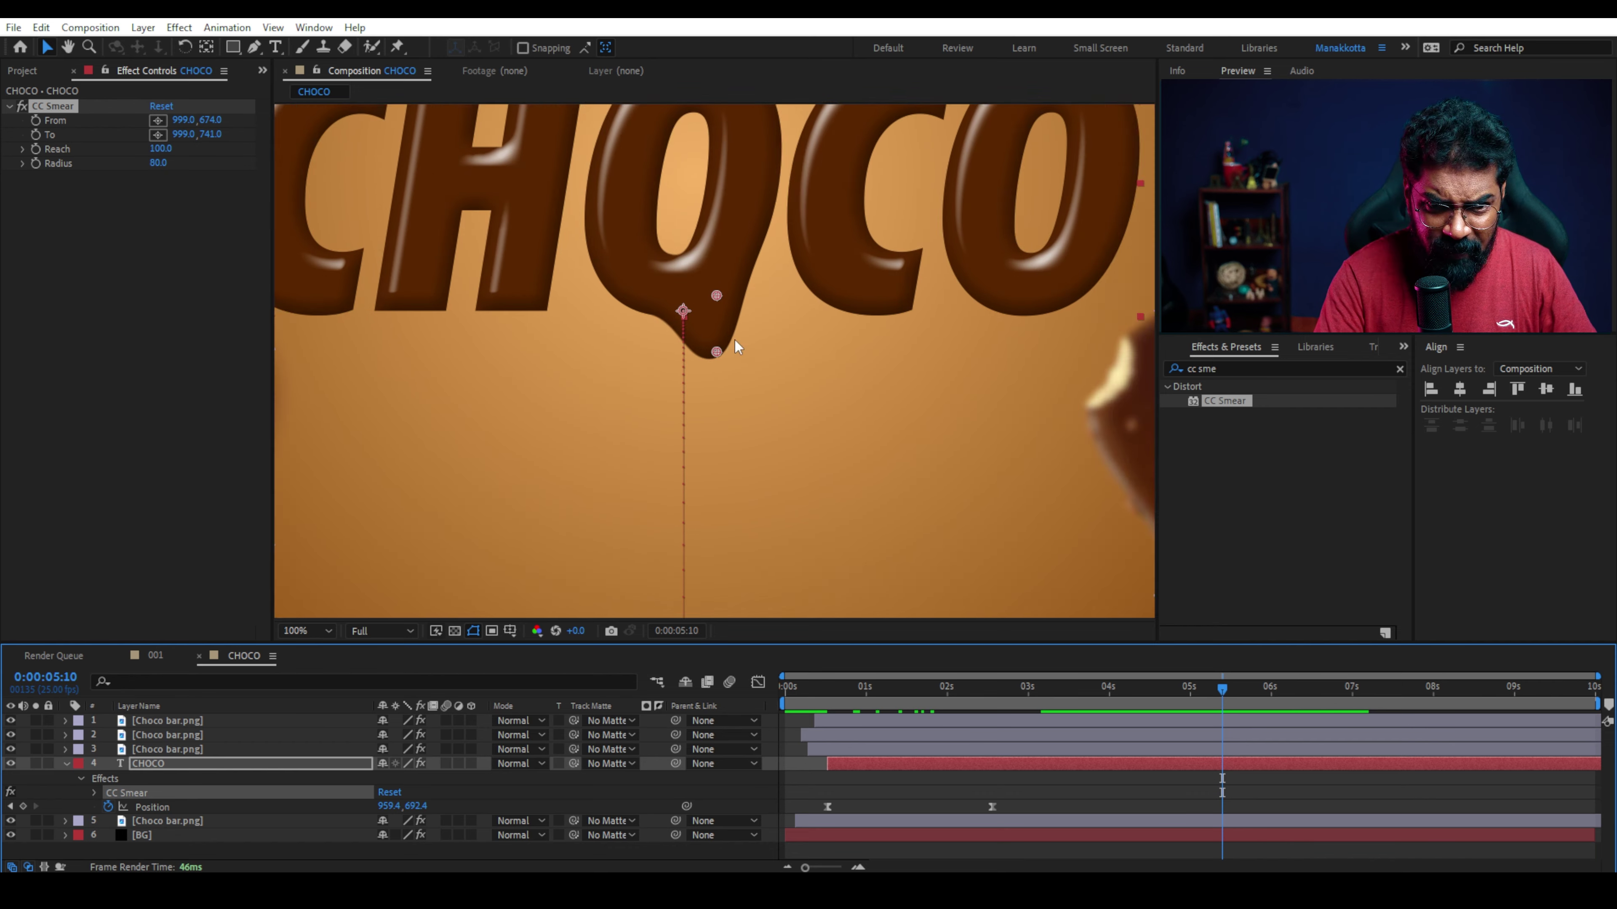
key(Page_Up)
key(Page_Up)
drag(771, 409, 767, 387)
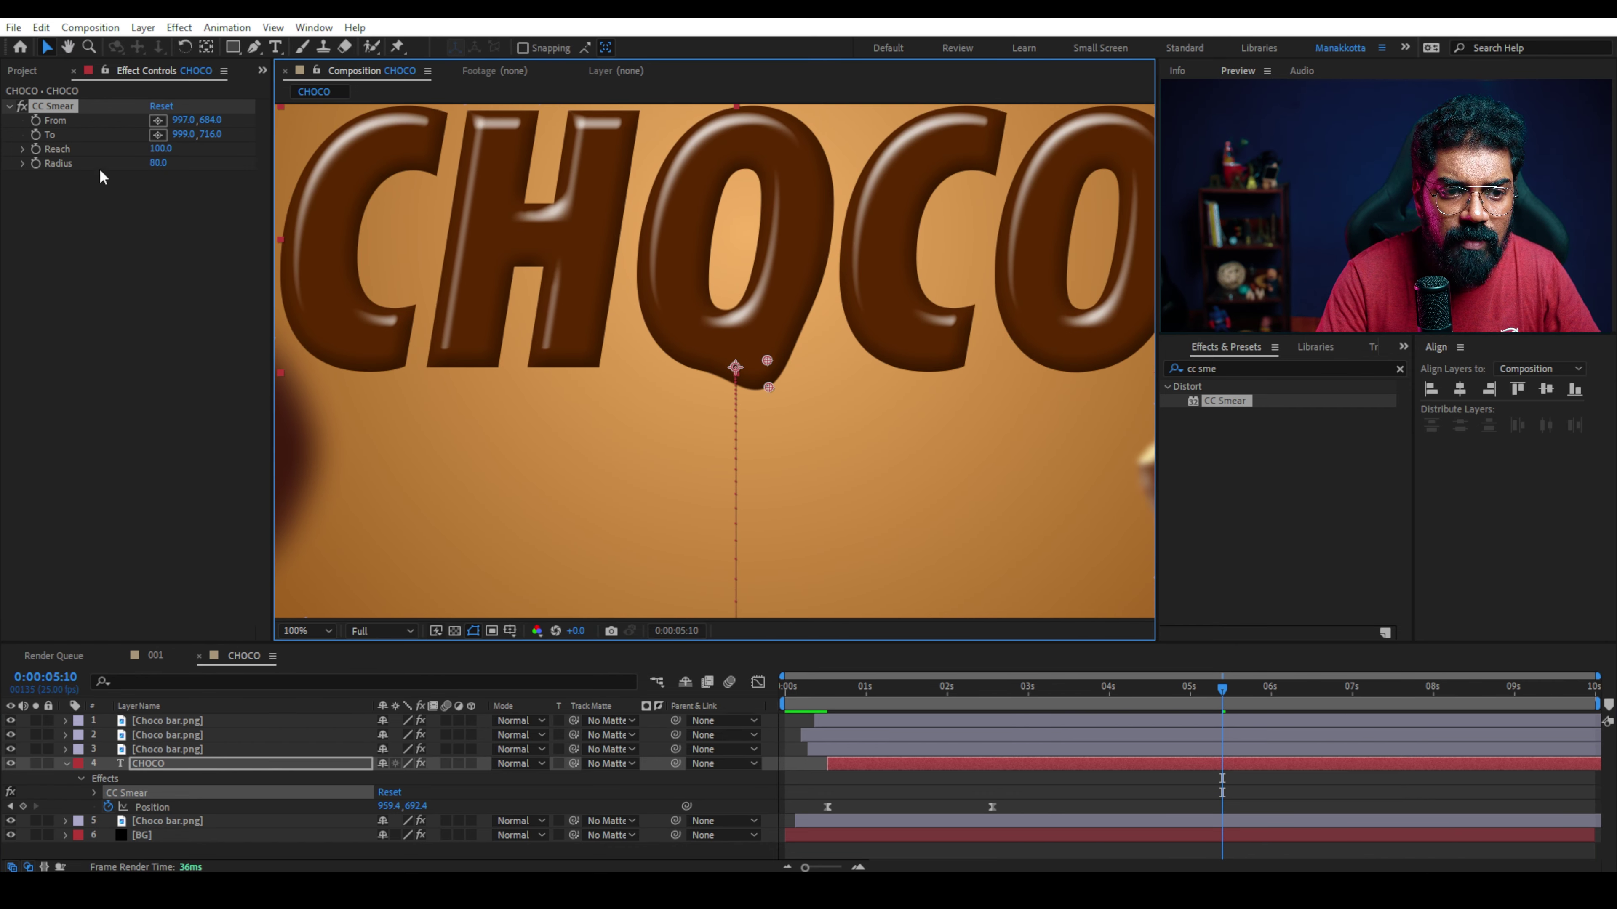
Set CC Smear Reach to 1000 and fine-tune both smear points beneath the O.
click(160, 148)
text(1000)
key(Return)
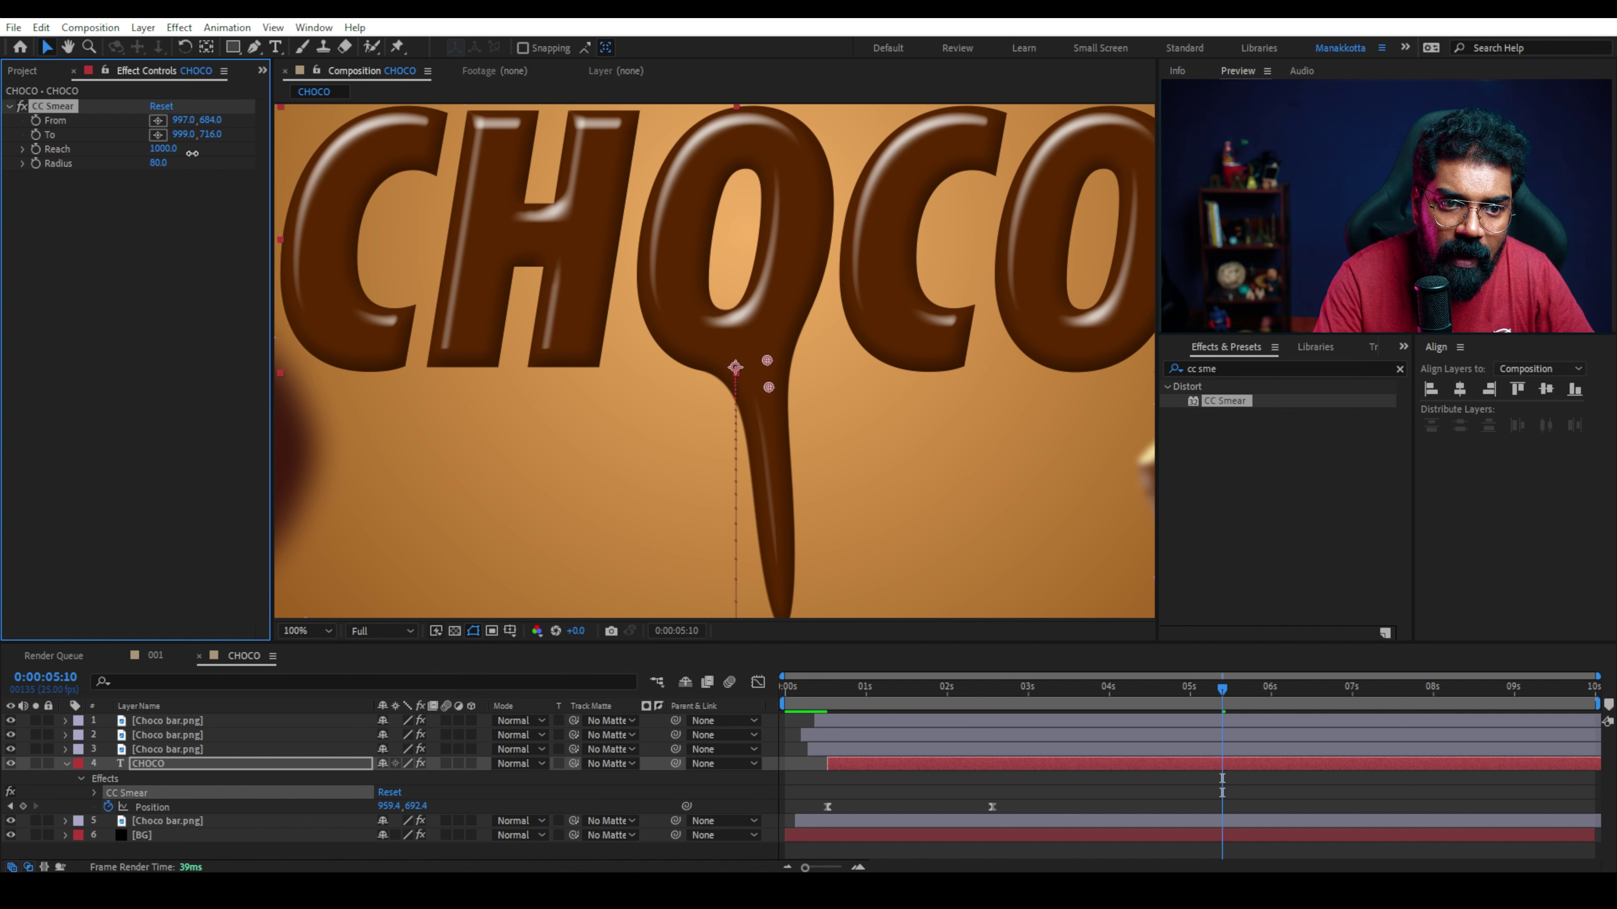
mouse_move(766, 381)
mouse_down()
mouse_move(784, 365)
mouse_move(750, 363)
mouse_up()
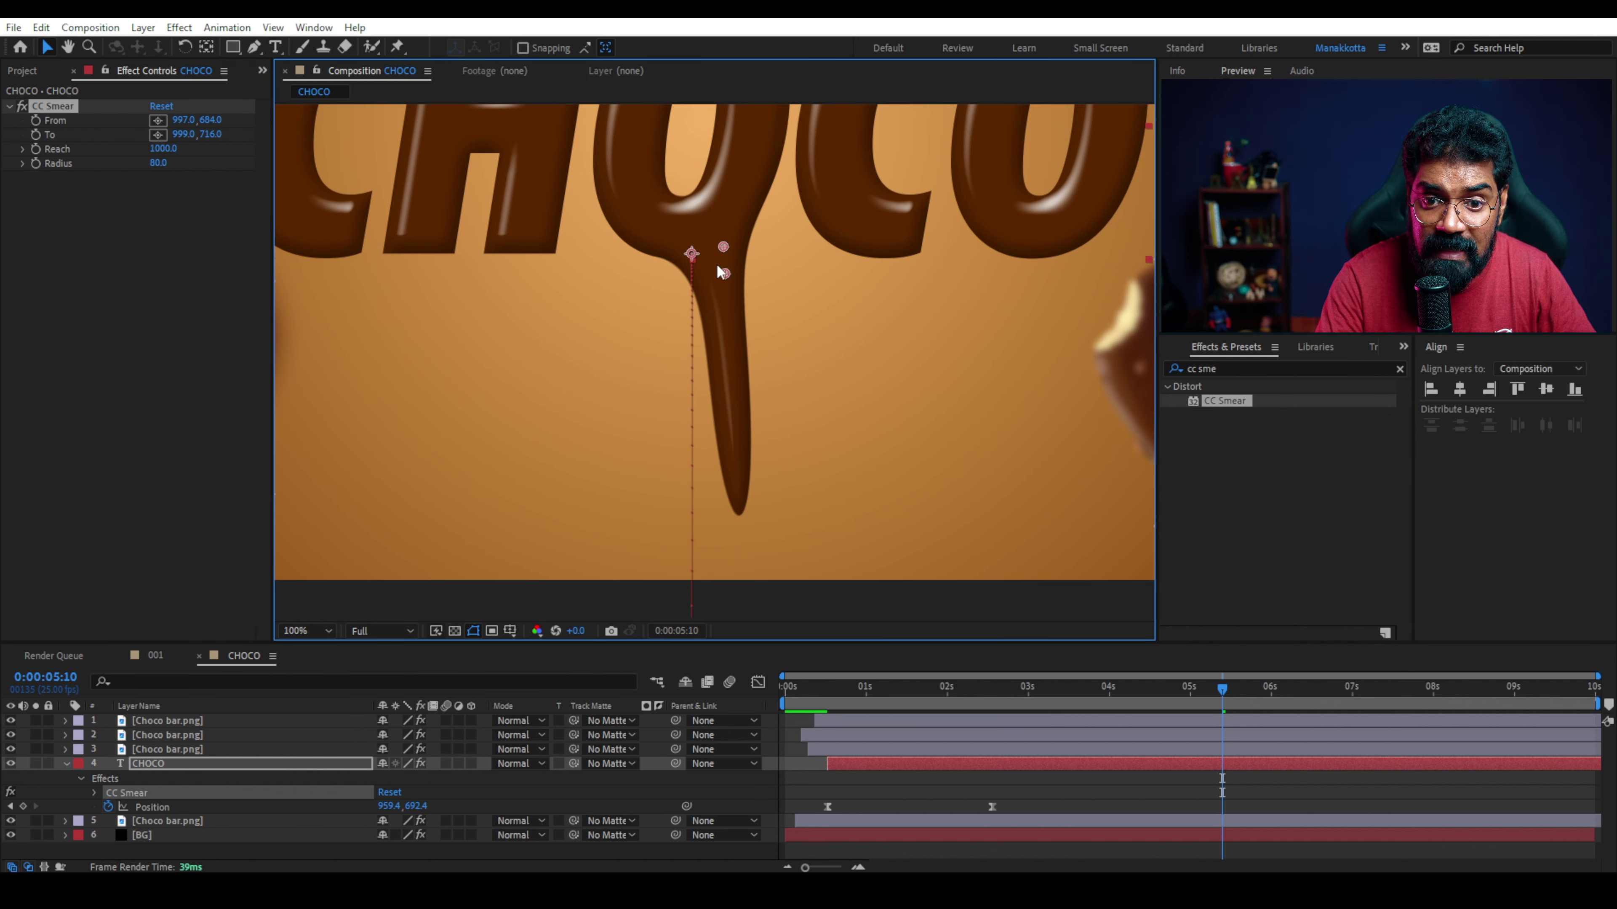
drag(724, 274, 723, 295)
drag(723, 246, 726, 274)
drag(723, 295, 729, 338)
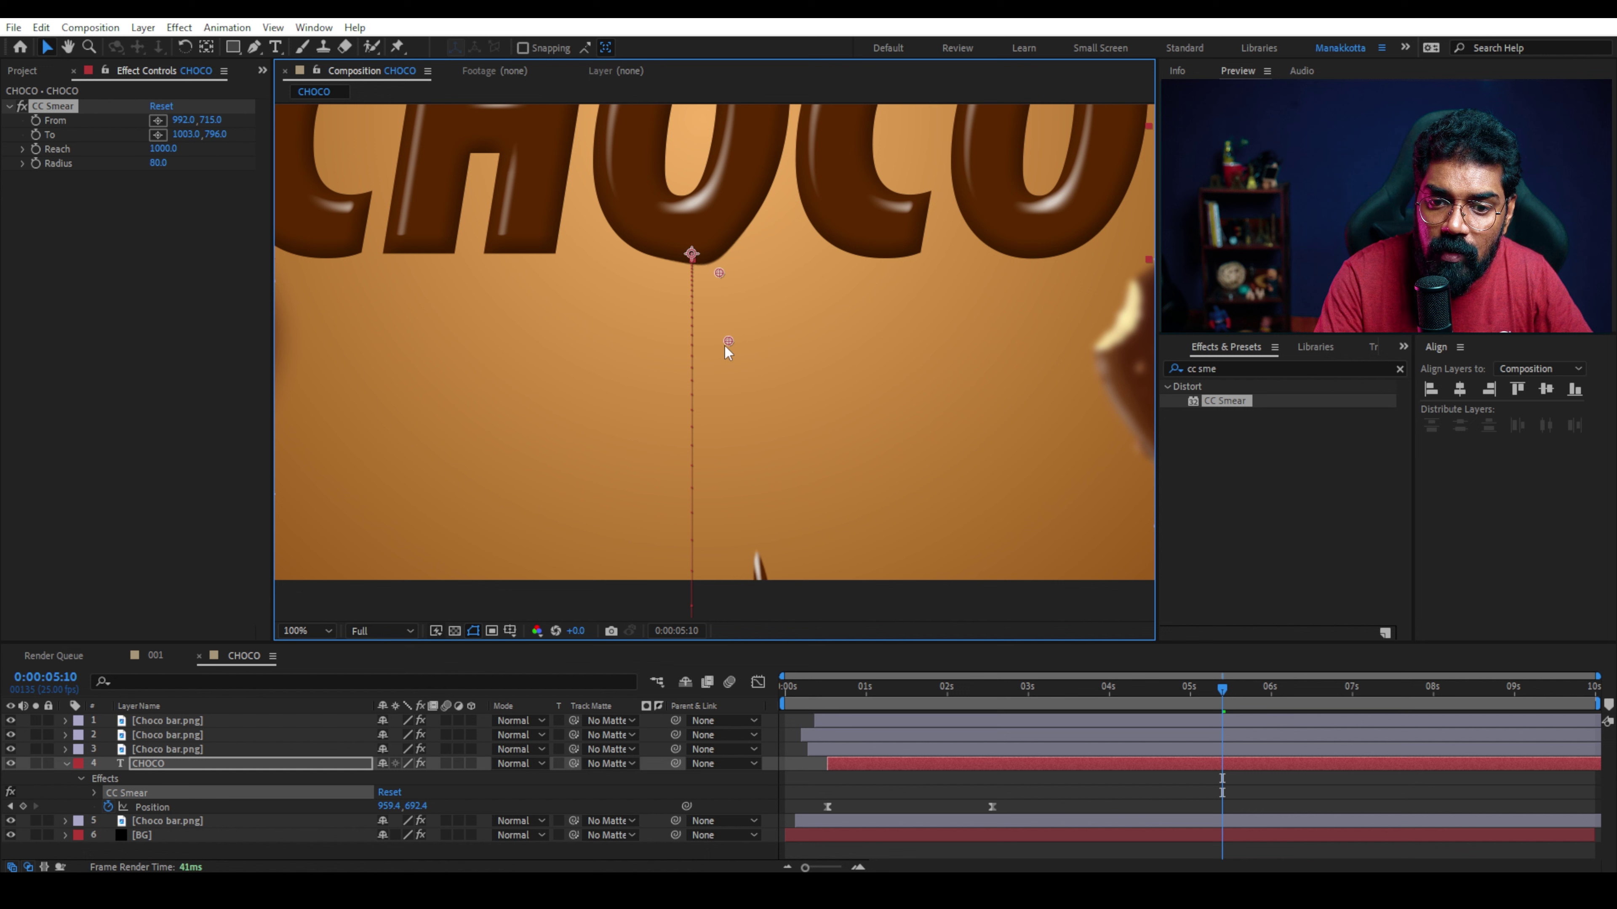
drag(726, 275, 731, 276)
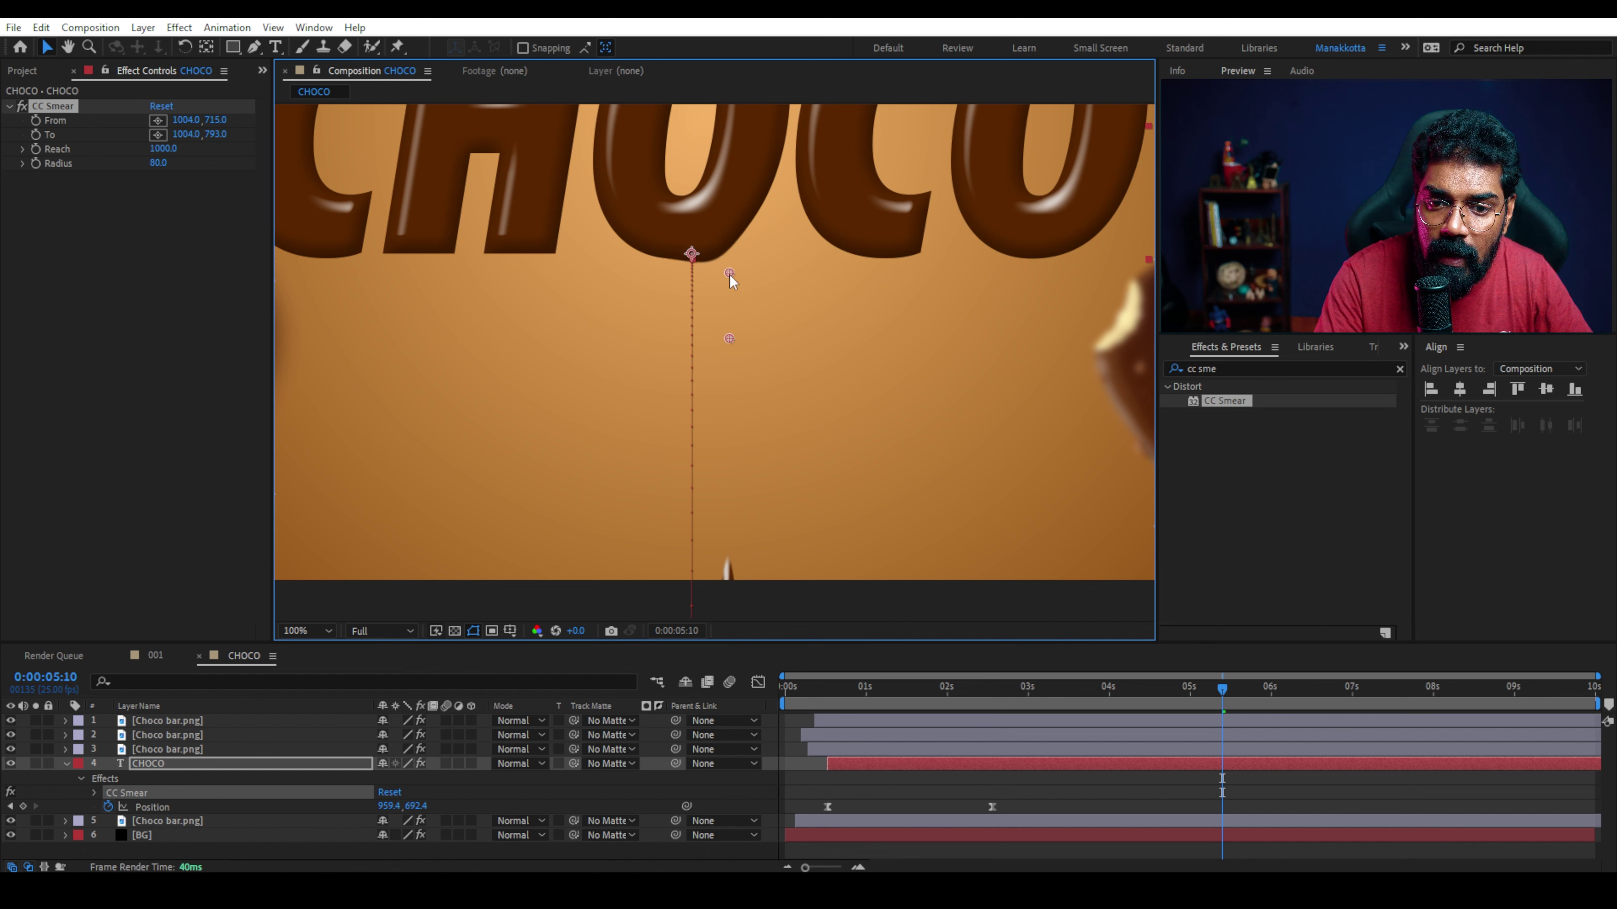
drag(728, 338, 728, 347)
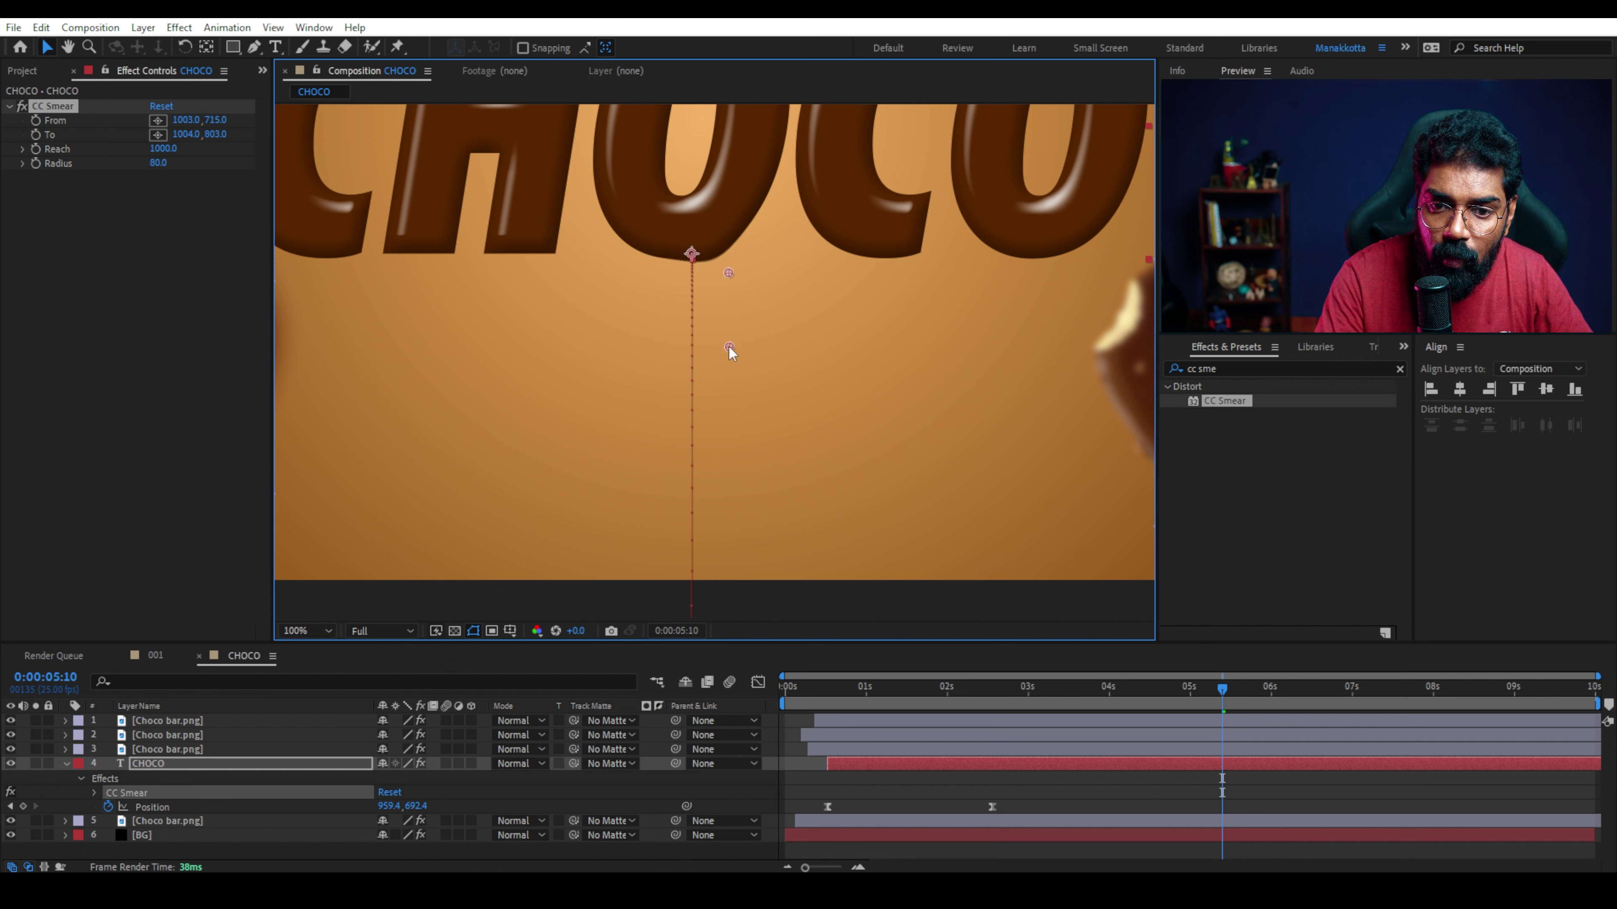
Add a Reach keyframe and set its value to 0.
click(36, 148)
click(163, 148)
text(0)
key(Return)
mouse_move(1222, 688)
mouse_down()
mouse_move(1158, 688)
mouse_move(1193, 687)
mouse_up()
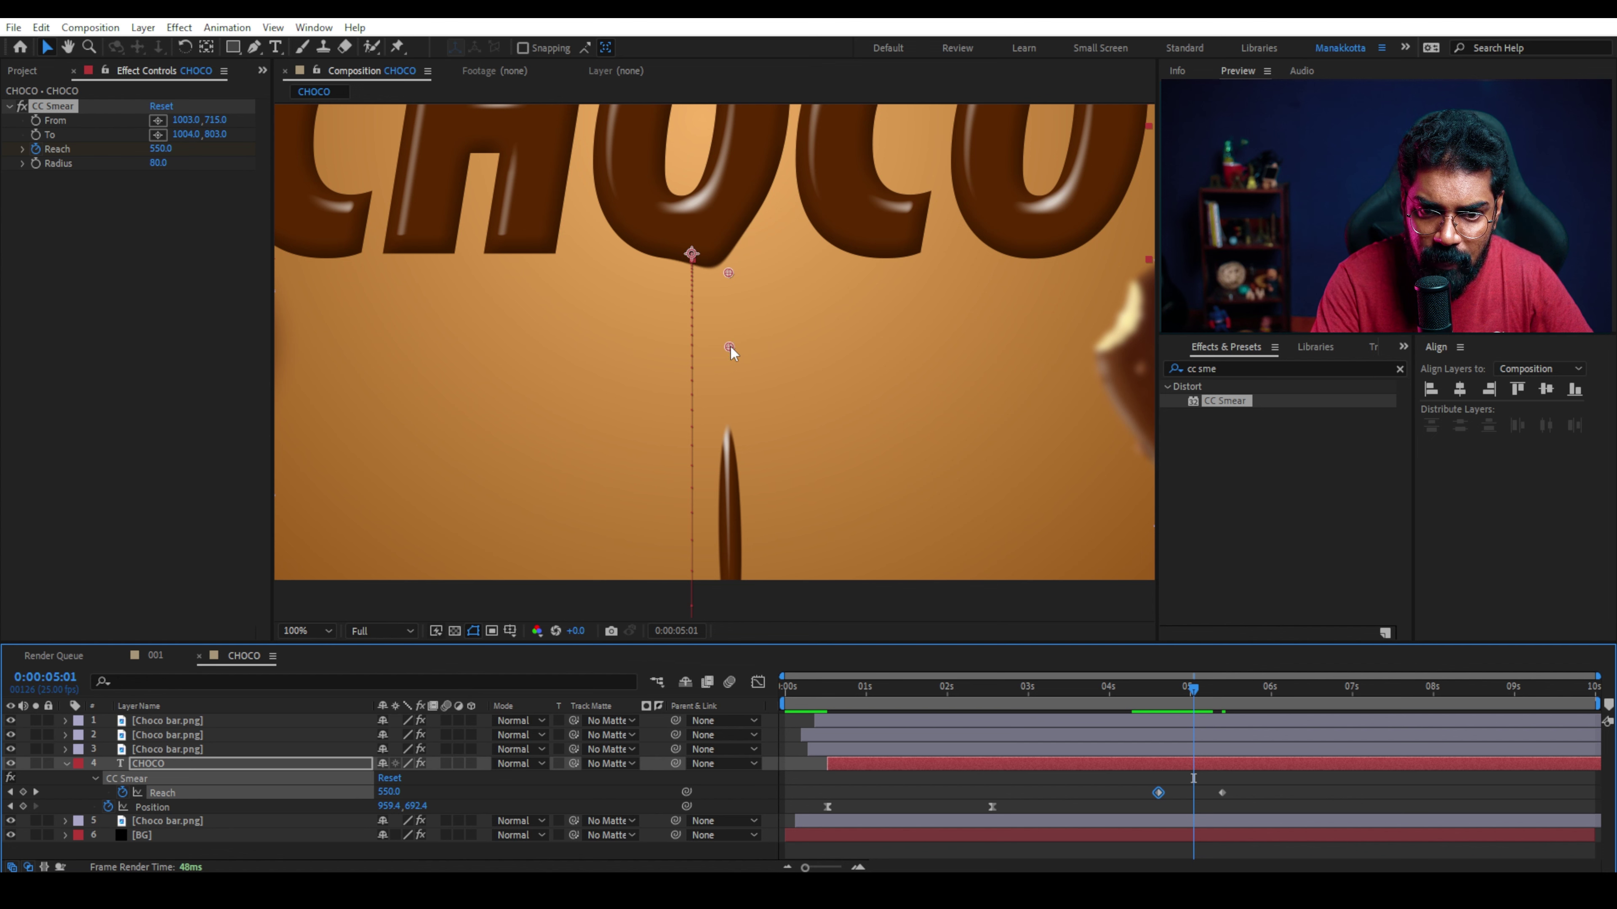
Nudge the smear's start and end points onto the letter edge and preview the drip.
drag(730, 345, 728, 342)
drag(728, 272, 728, 255)
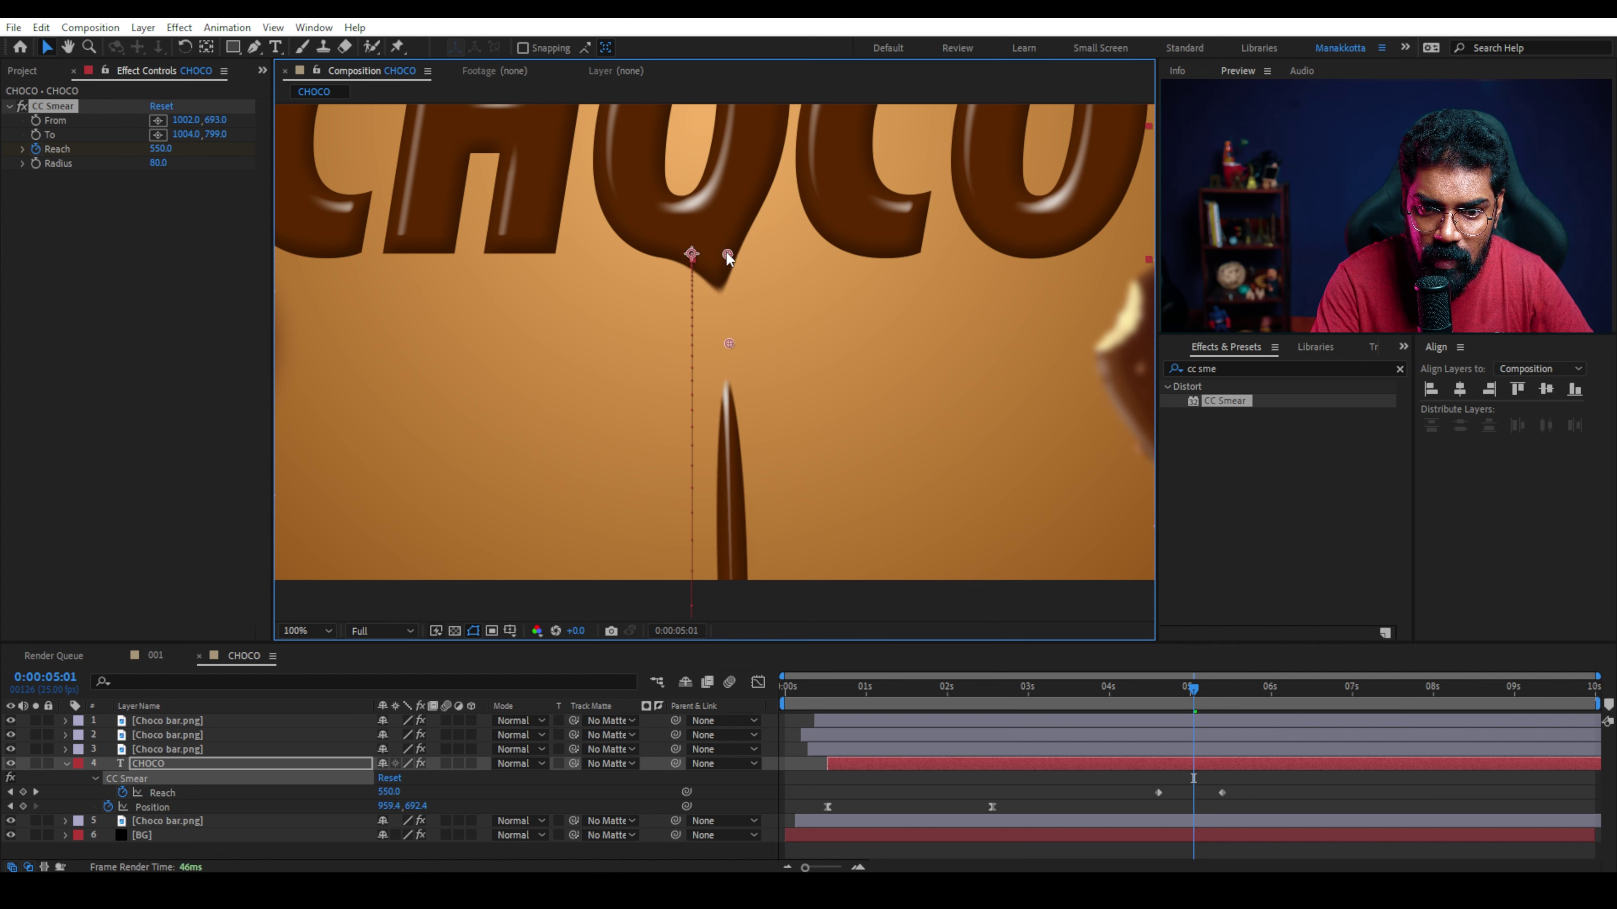
mouse_move(1192, 692)
mouse_down()
mouse_move(1216, 693)
mouse_move(1129, 688)
mouse_up()
key(space)
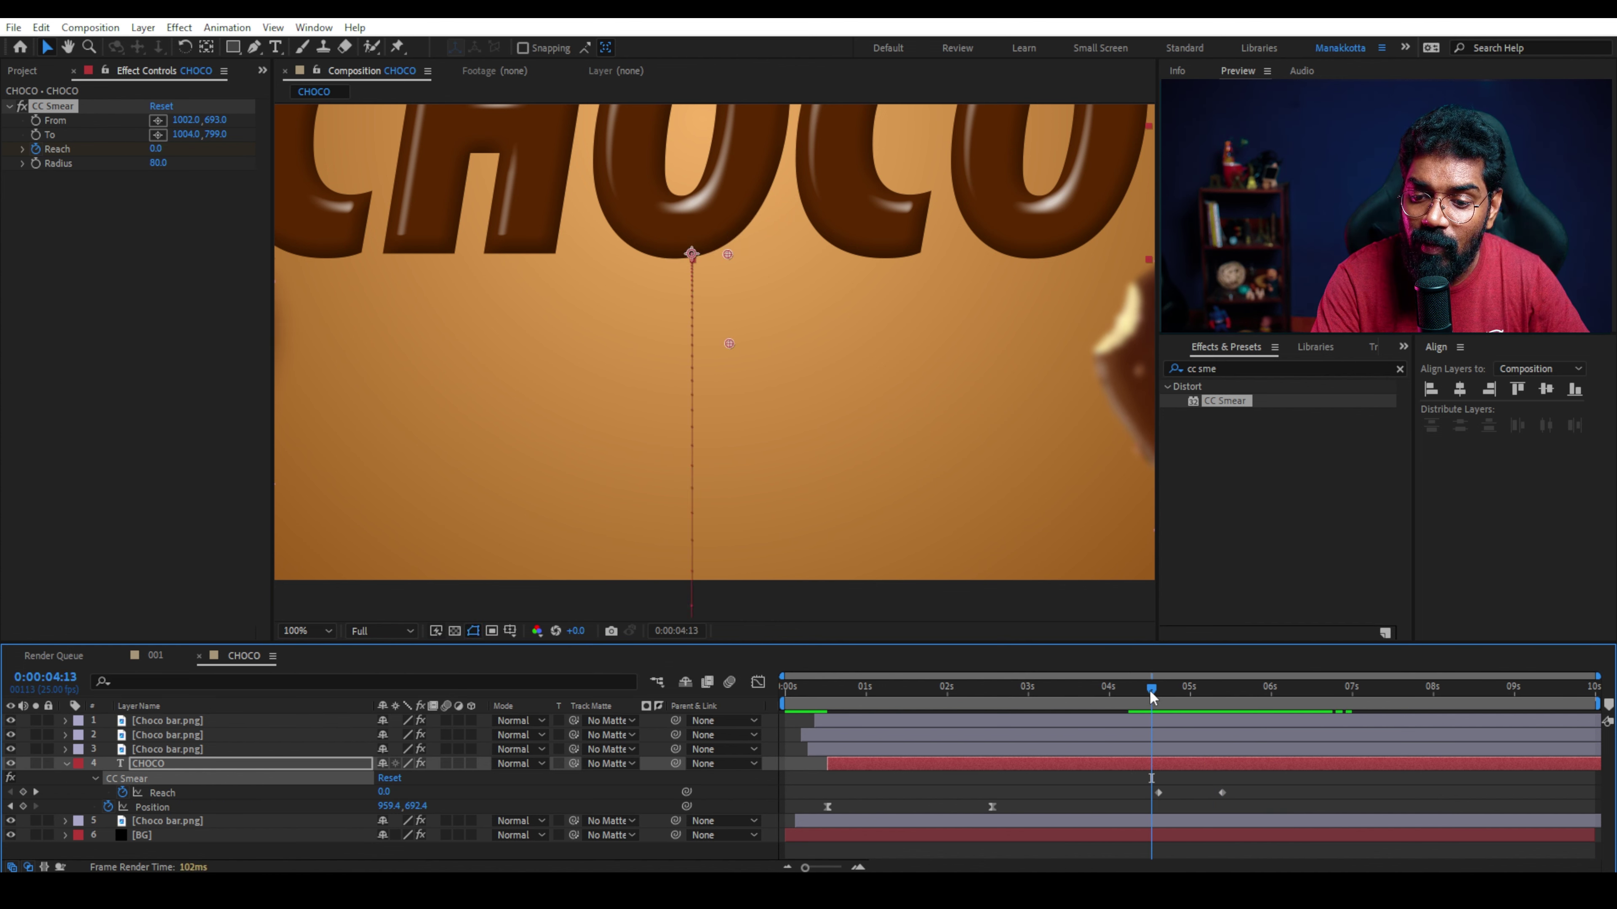
drag(1153, 696, 1143, 700)
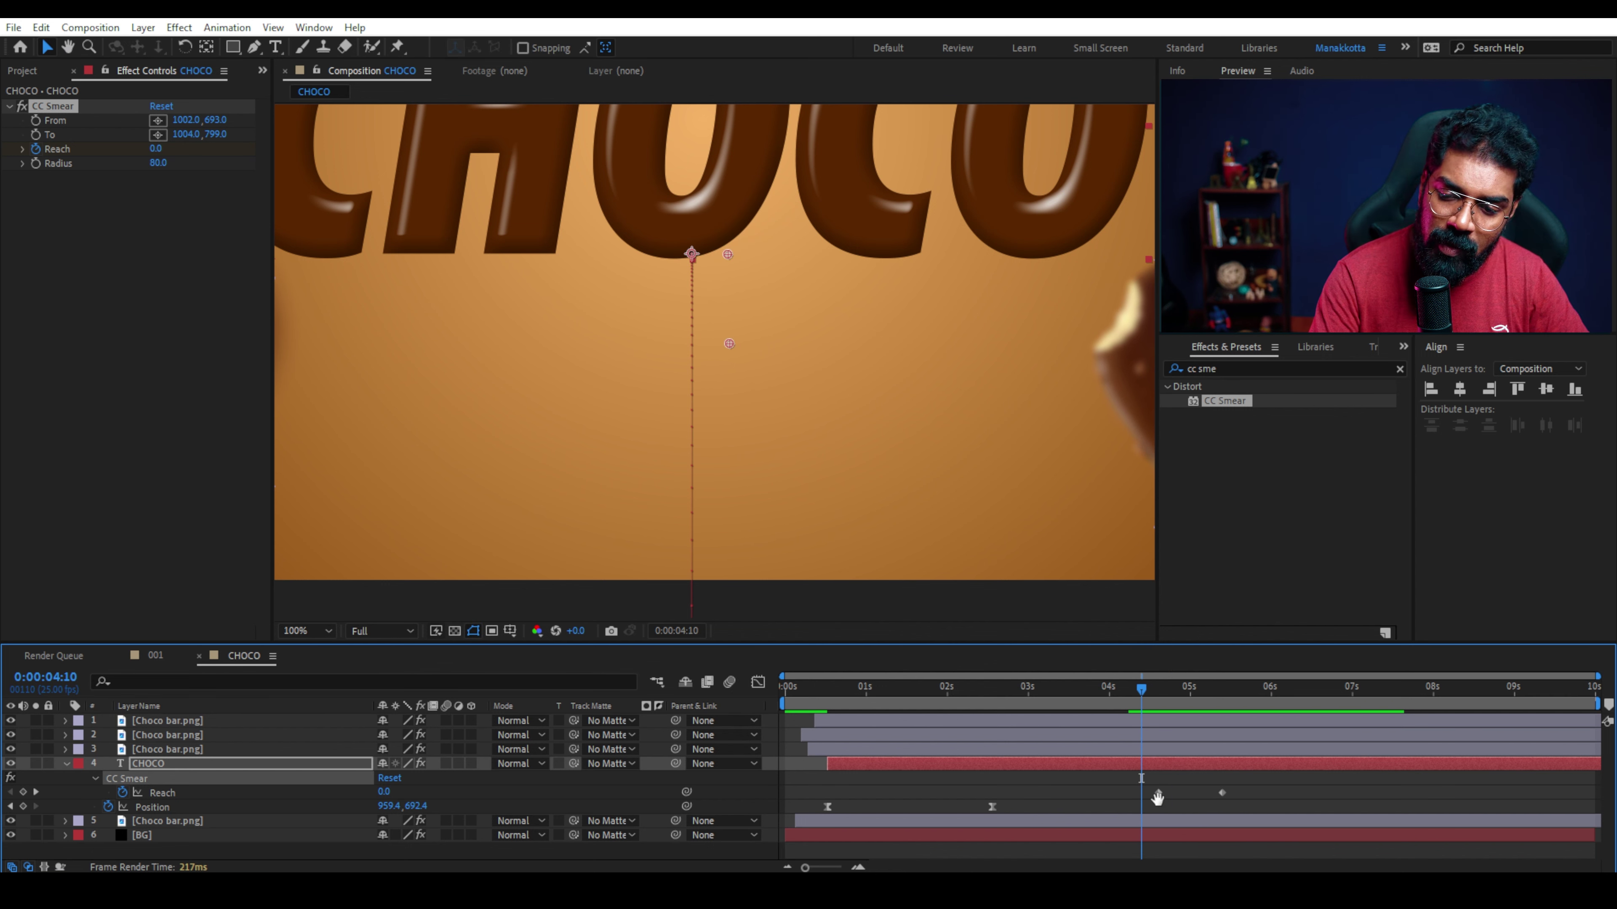
Place the Reach keyframes at 4 s and about 6 s and Easy Ease both.
drag(1158, 793, 1131, 791)
key(shift+Page_Up)
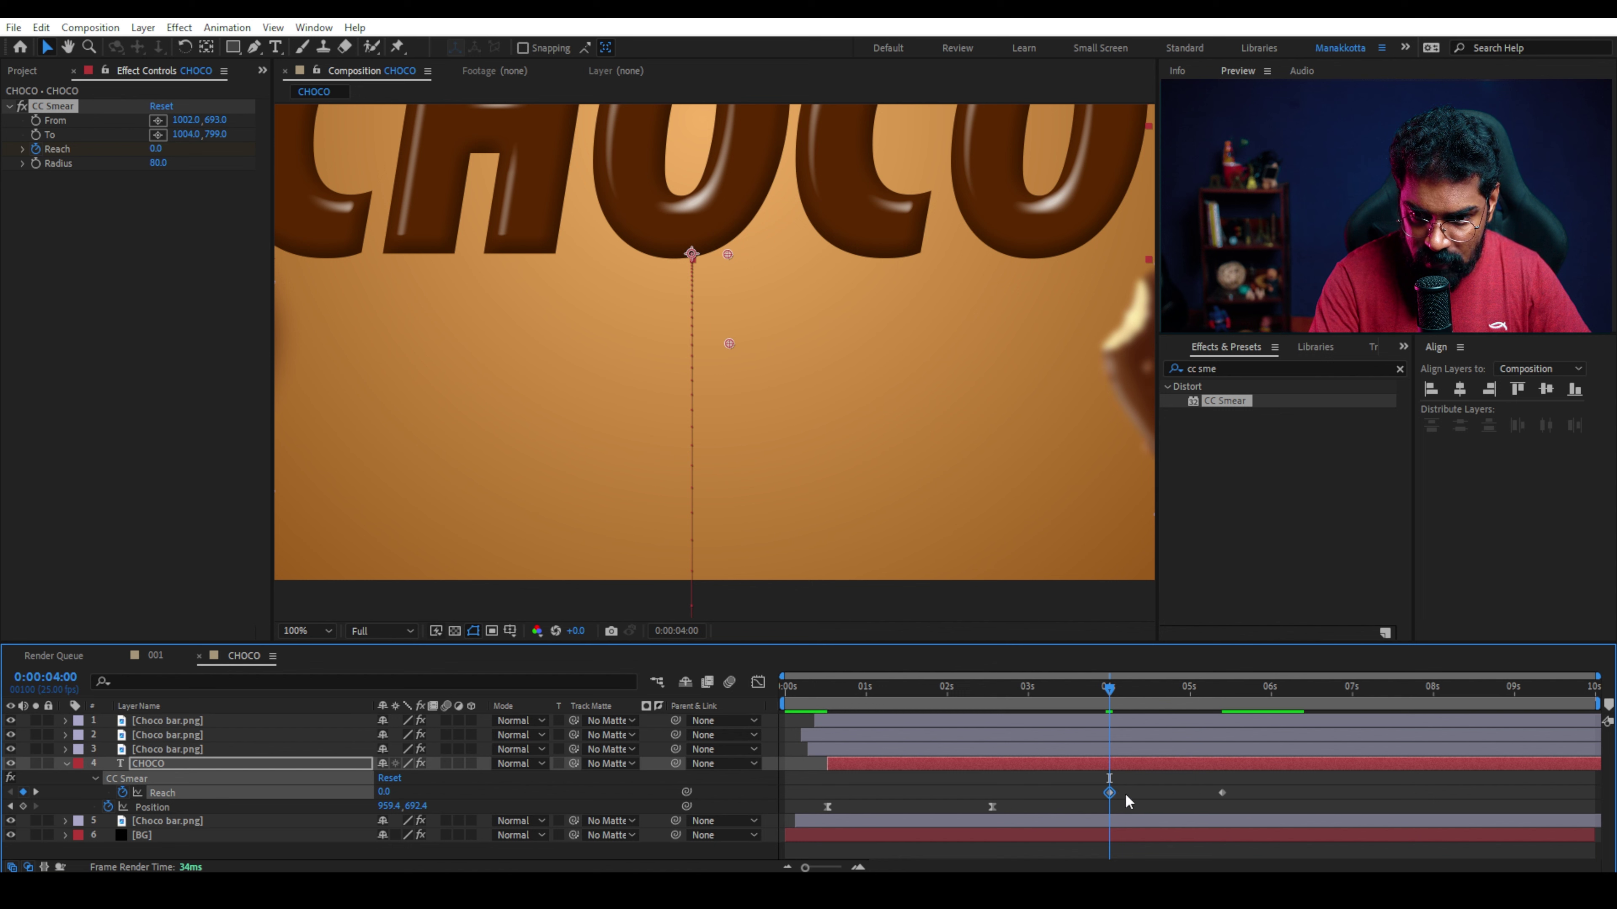
drag(1221, 792, 1269, 796)
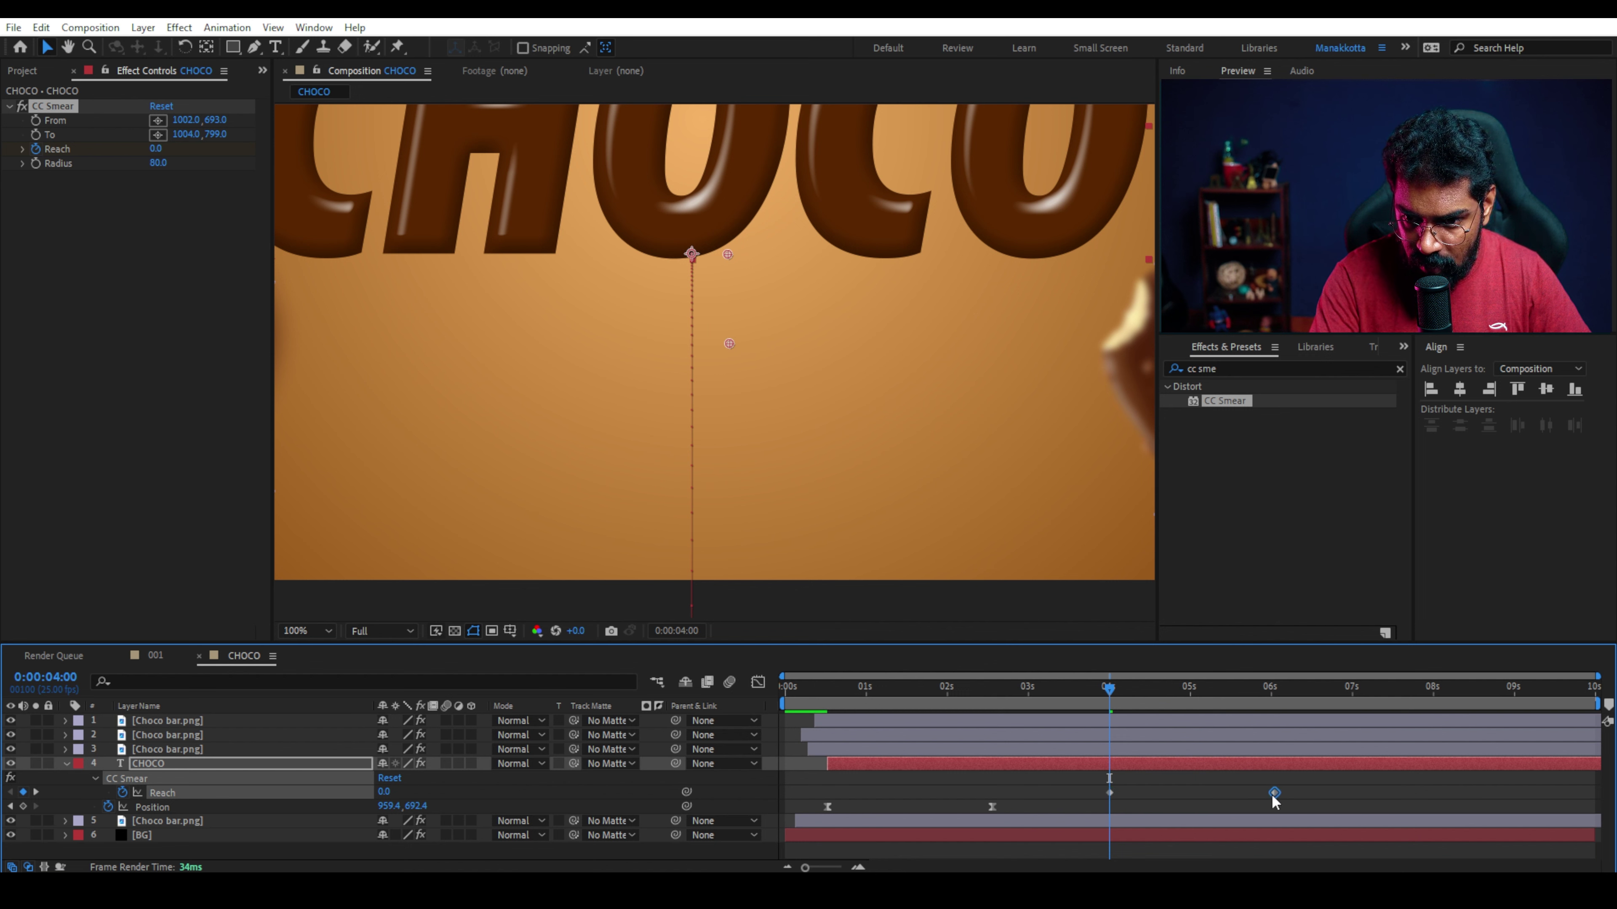
drag(1269, 691, 1275, 697)
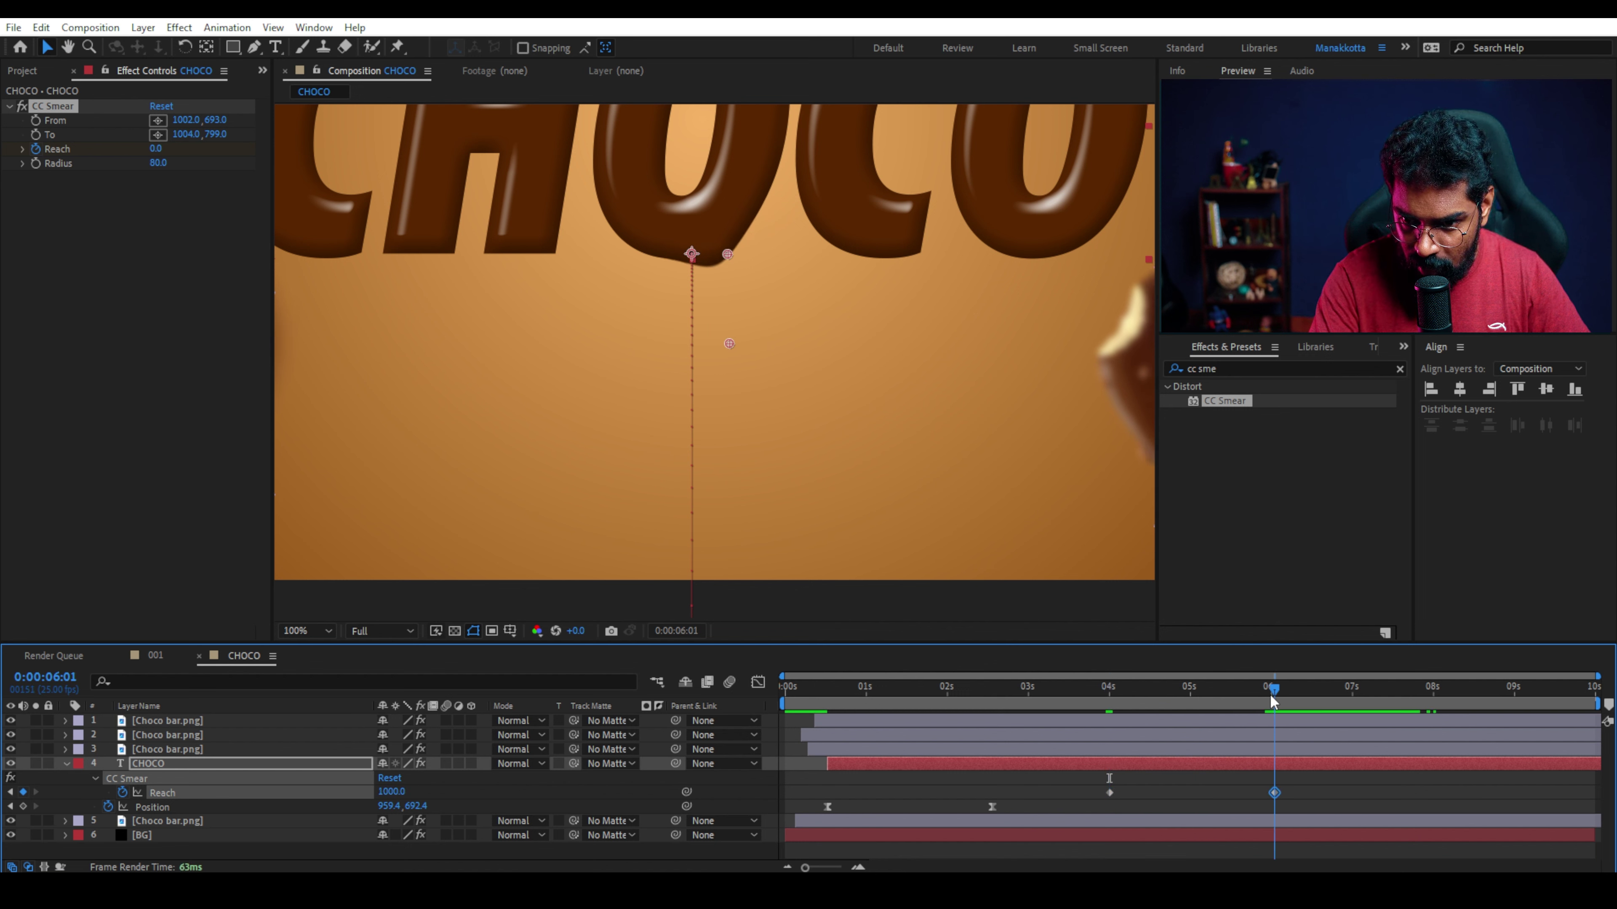
click(1271, 700)
shift+click(1109, 792)
key(F9)
click(758, 682)
click(1182, 691)
Stretch the first Reach keyframe's influence far right so the drip starts slow then surges.
drag(1136, 826, 1267, 826)
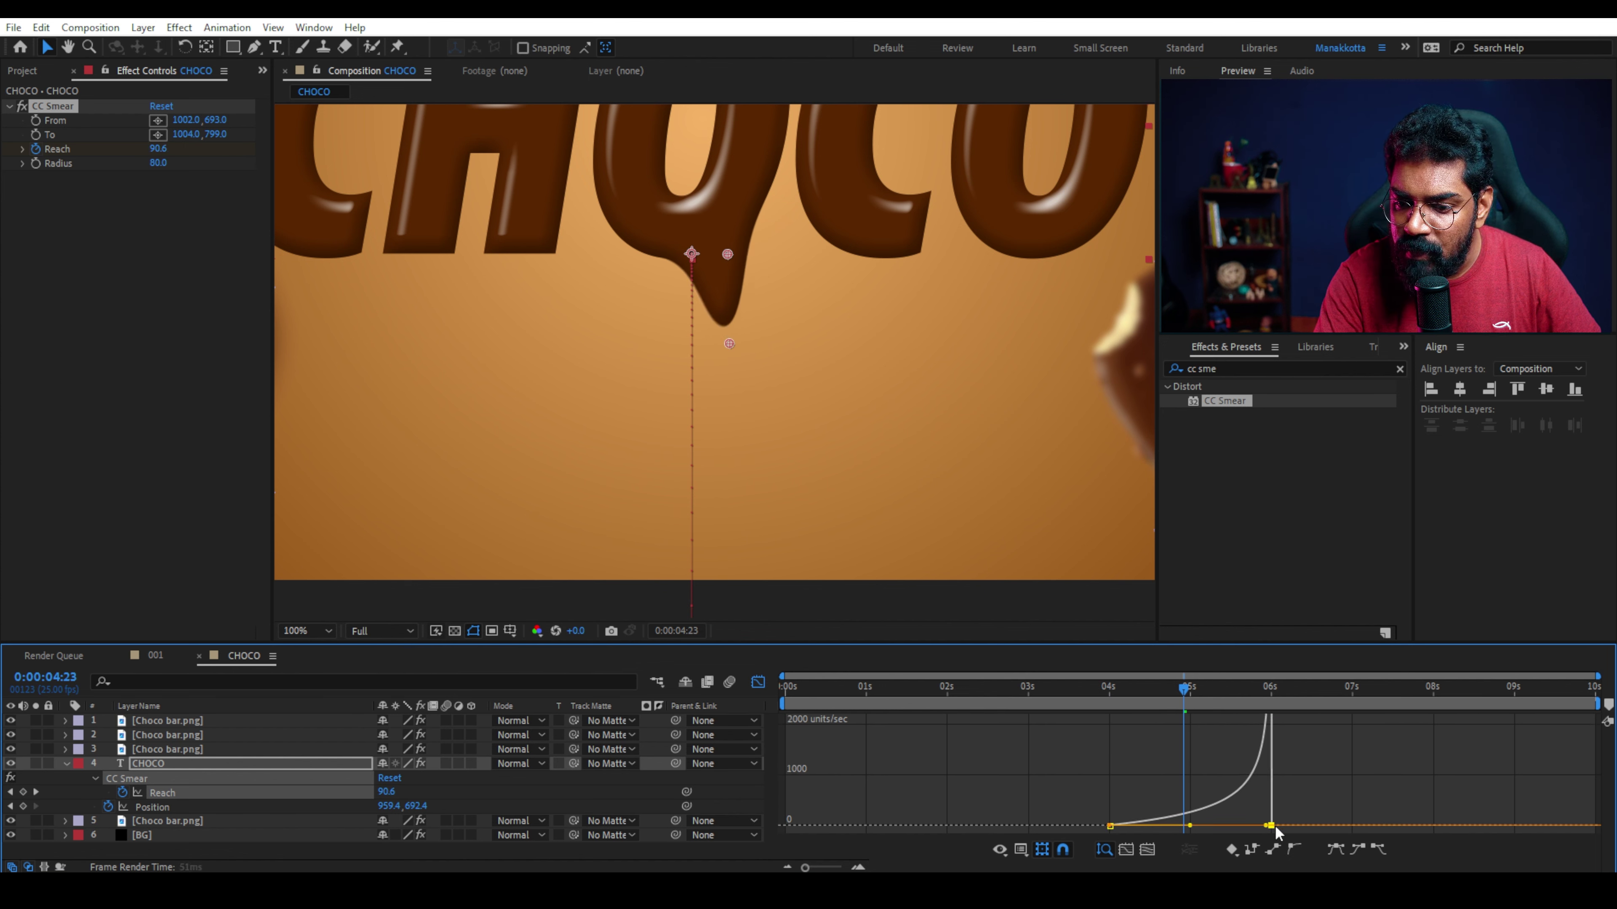
click(1107, 688)
key(space)
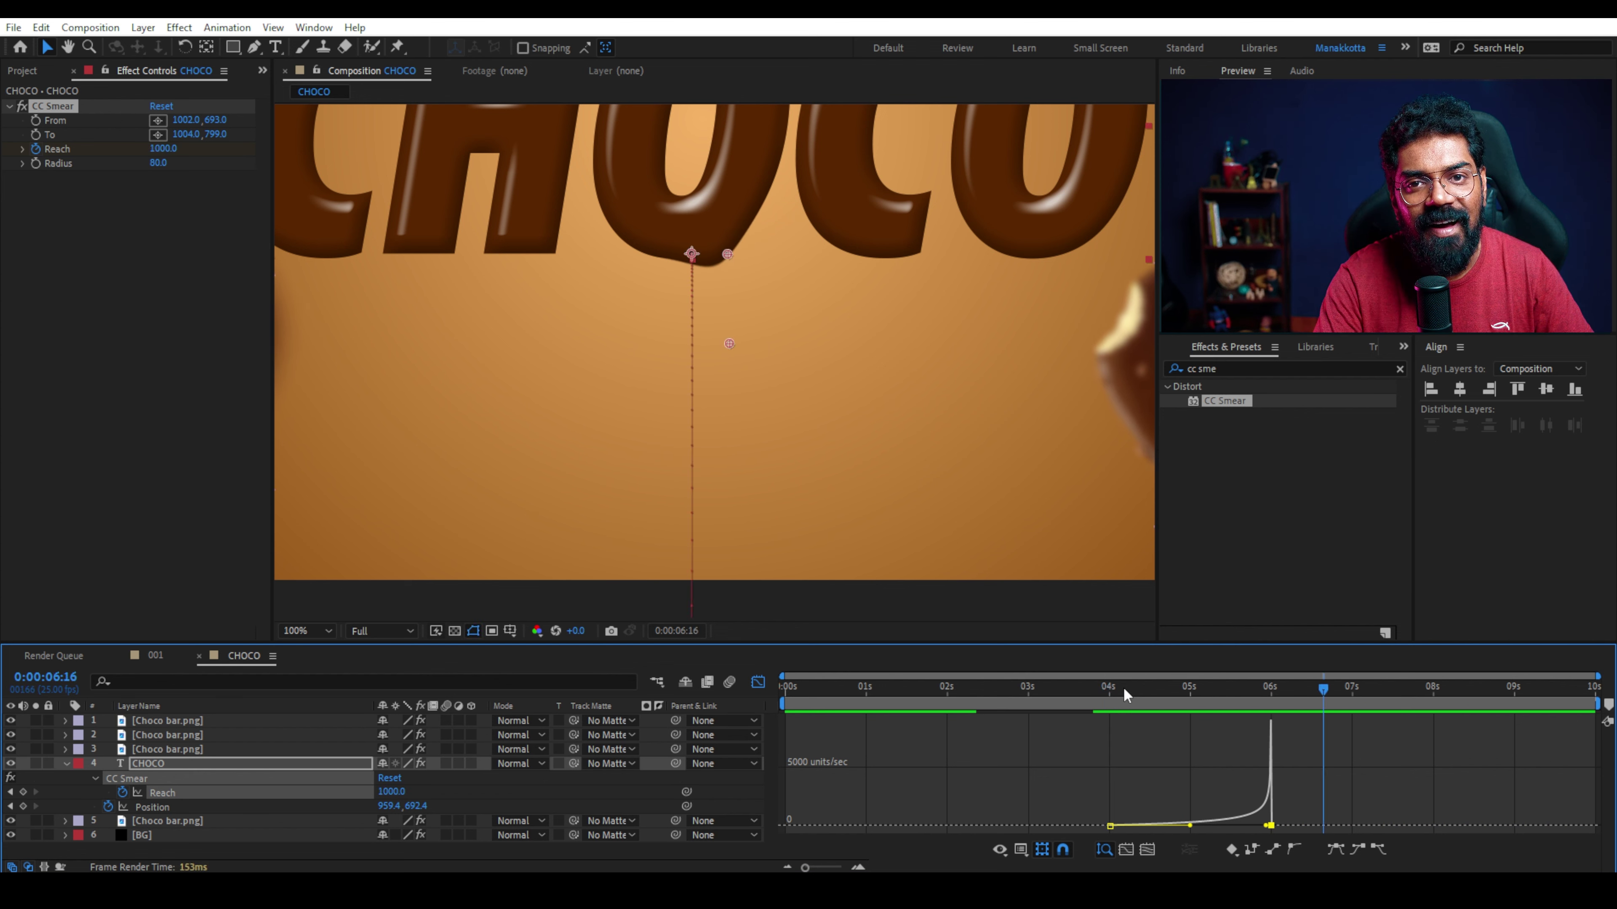
key(ctrl+z)
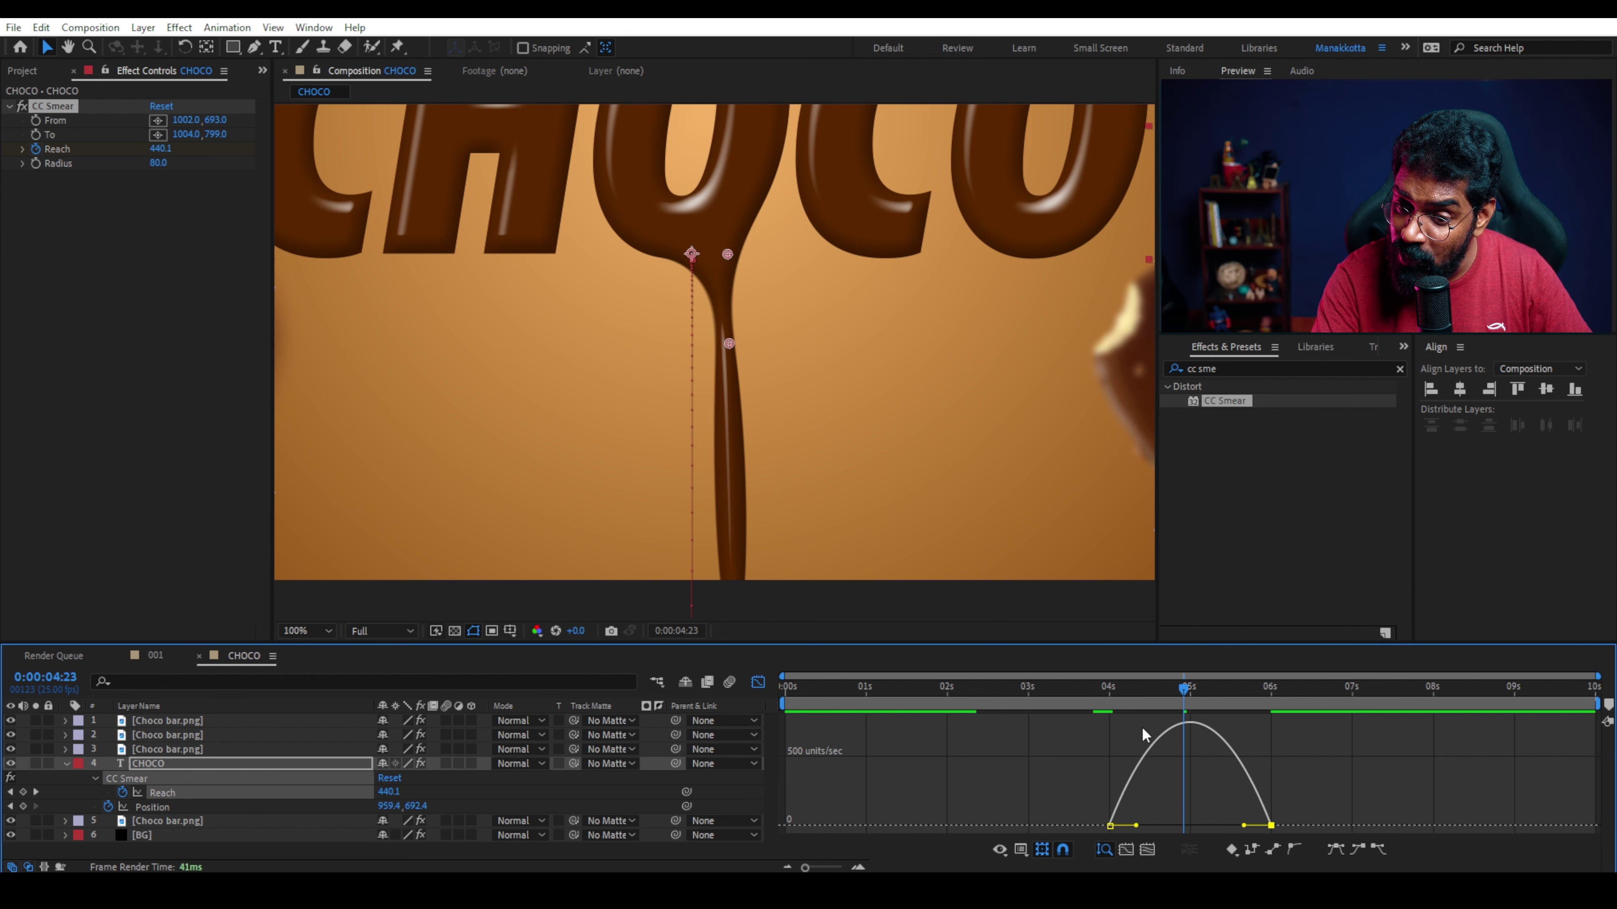
drag(1135, 825, 1252, 826)
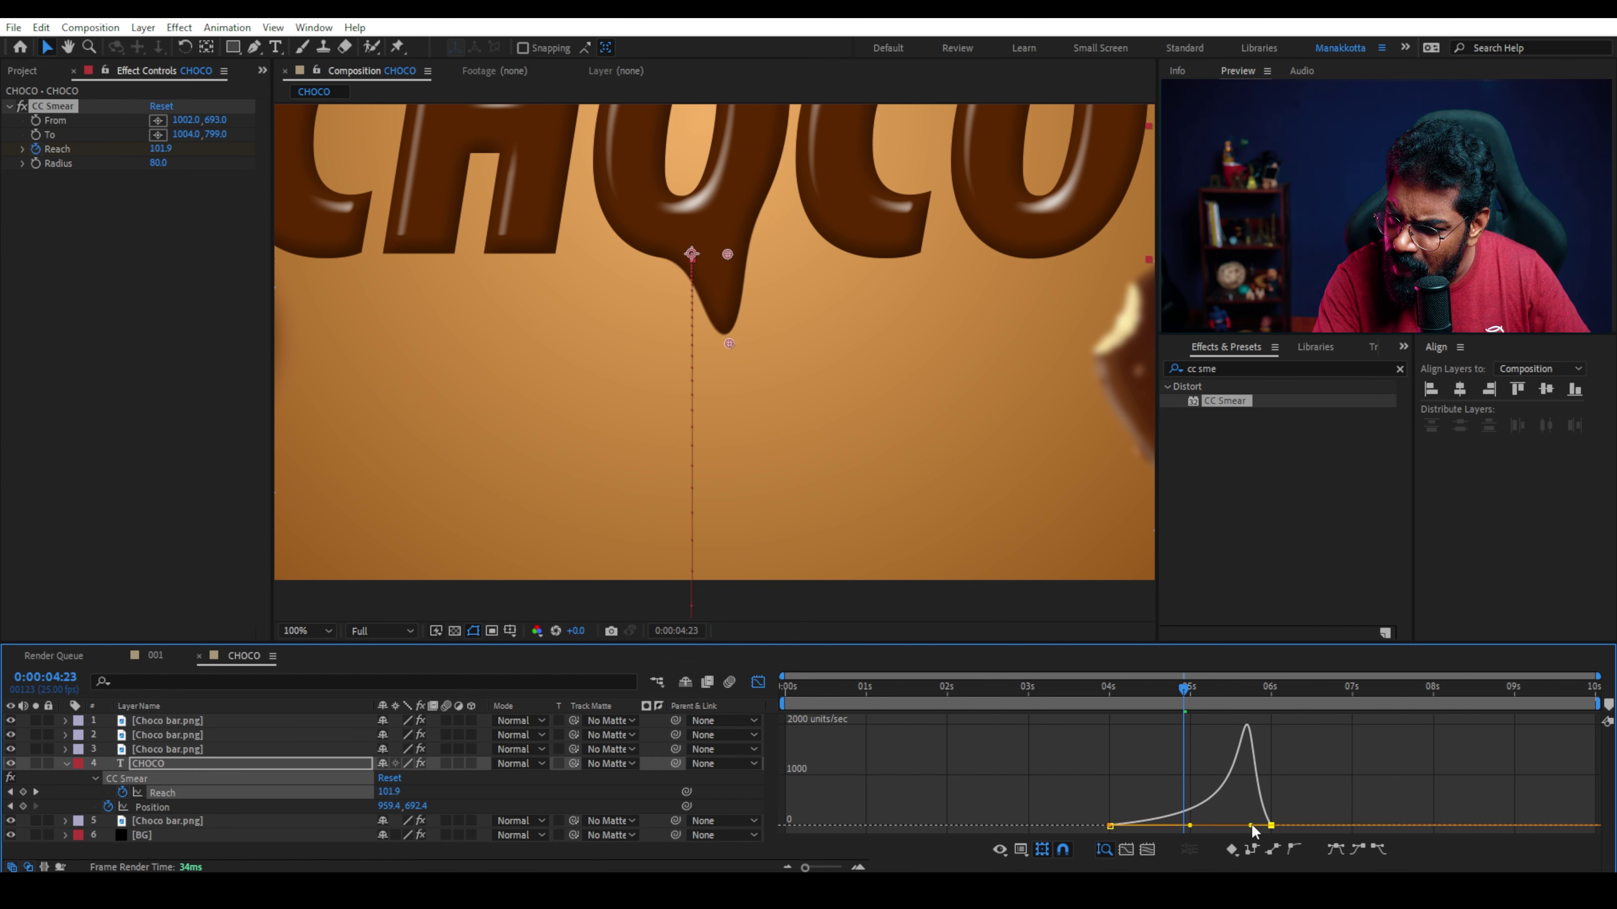
click(1104, 688)
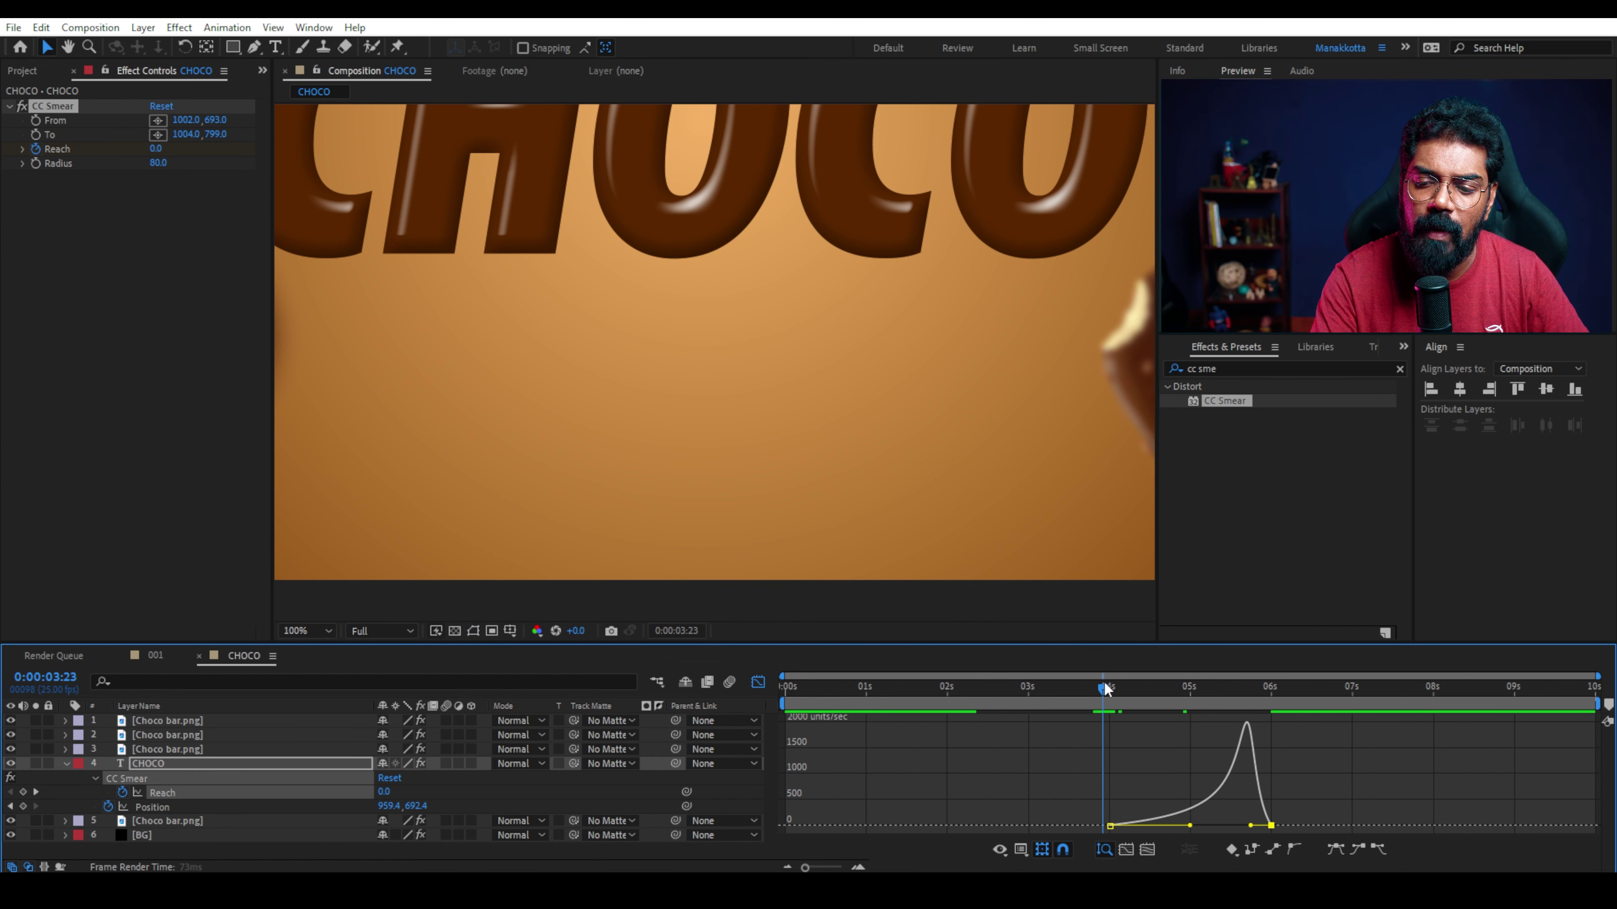
key(space)
key(shift+F3)
key(comma)
key(comma)
key(Home)
key(space)
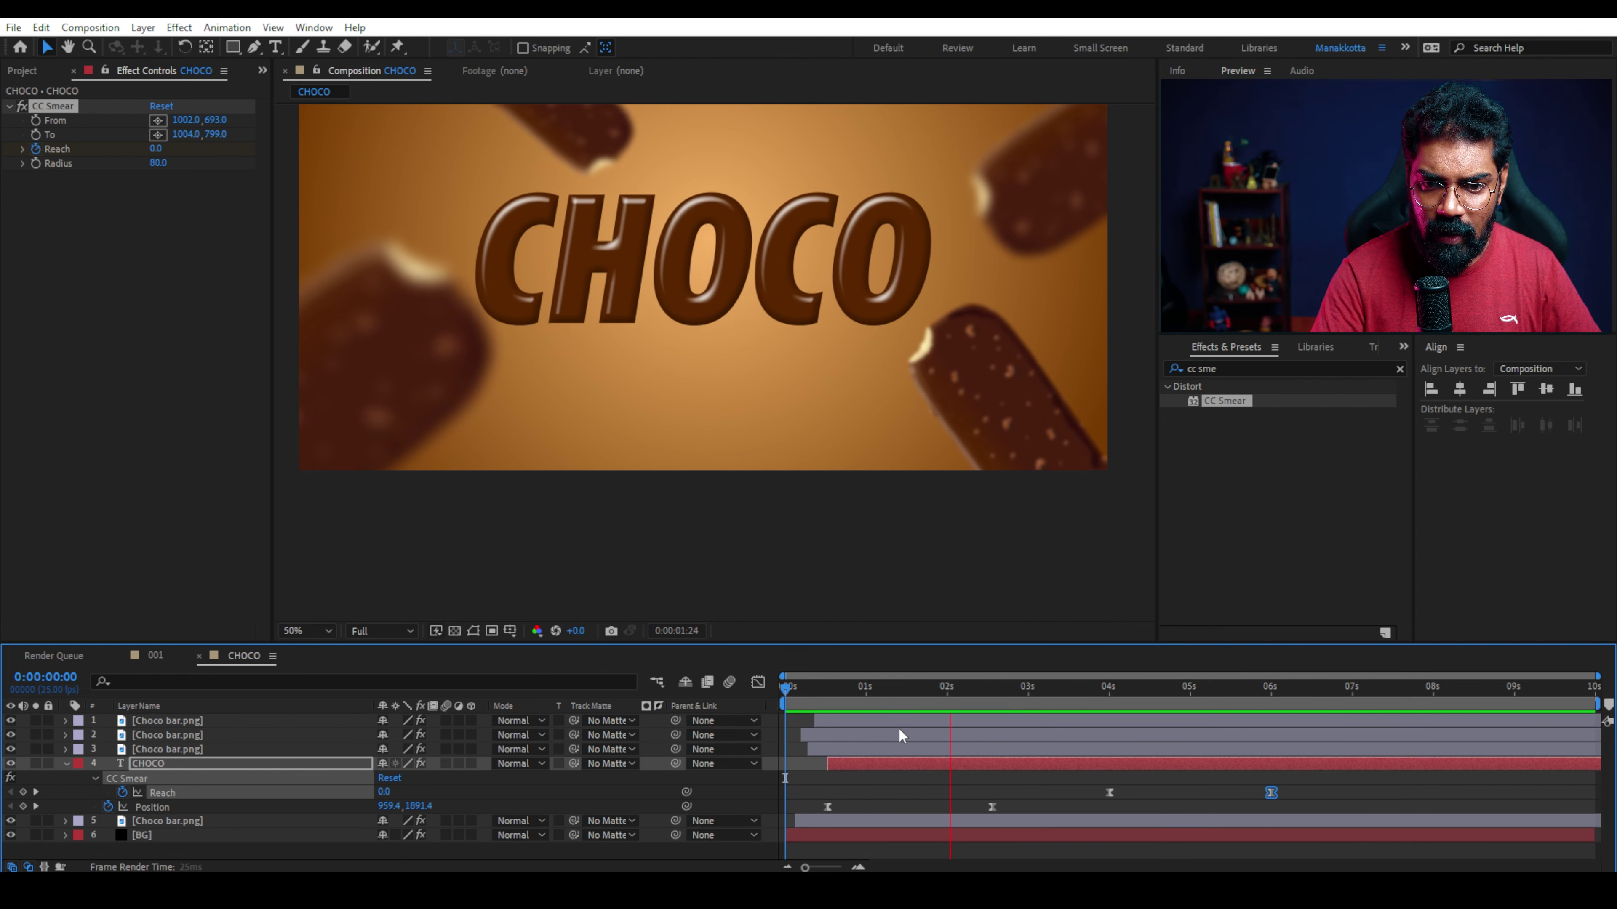
Shift both Reach keyframes earlier to start near 2 s and preview the drip.
click(925, 690)
drag(923, 689, 921, 690)
mouse_move(1299, 785)
mouse_down()
mouse_move(1105, 813)
mouse_move(956, 793)
mouse_up()
click(946, 690)
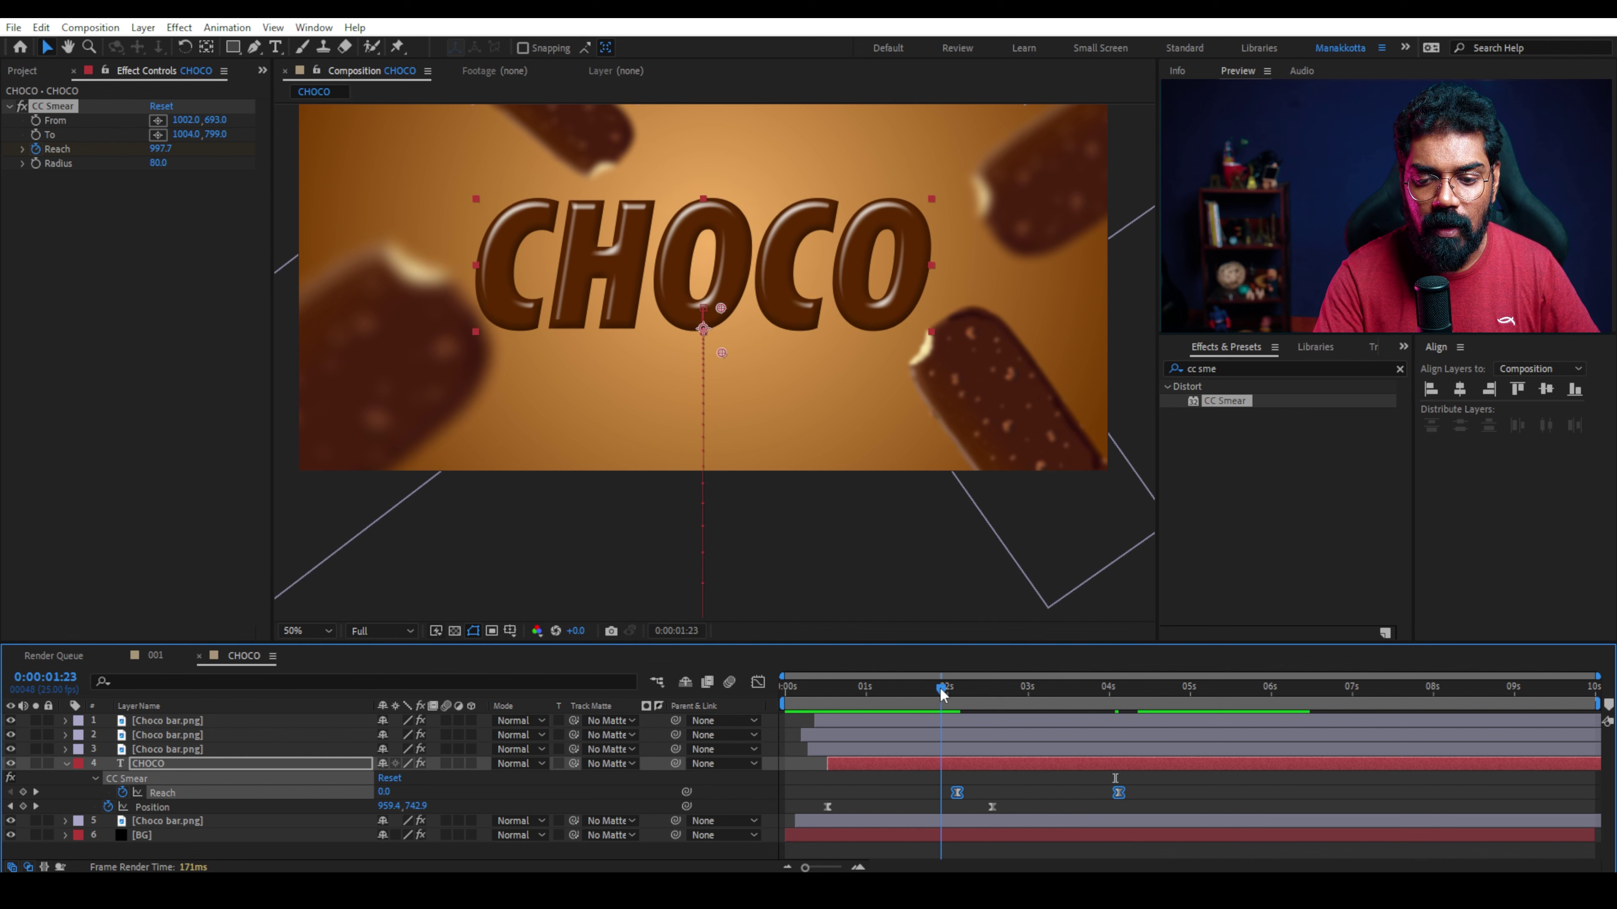
key(space)
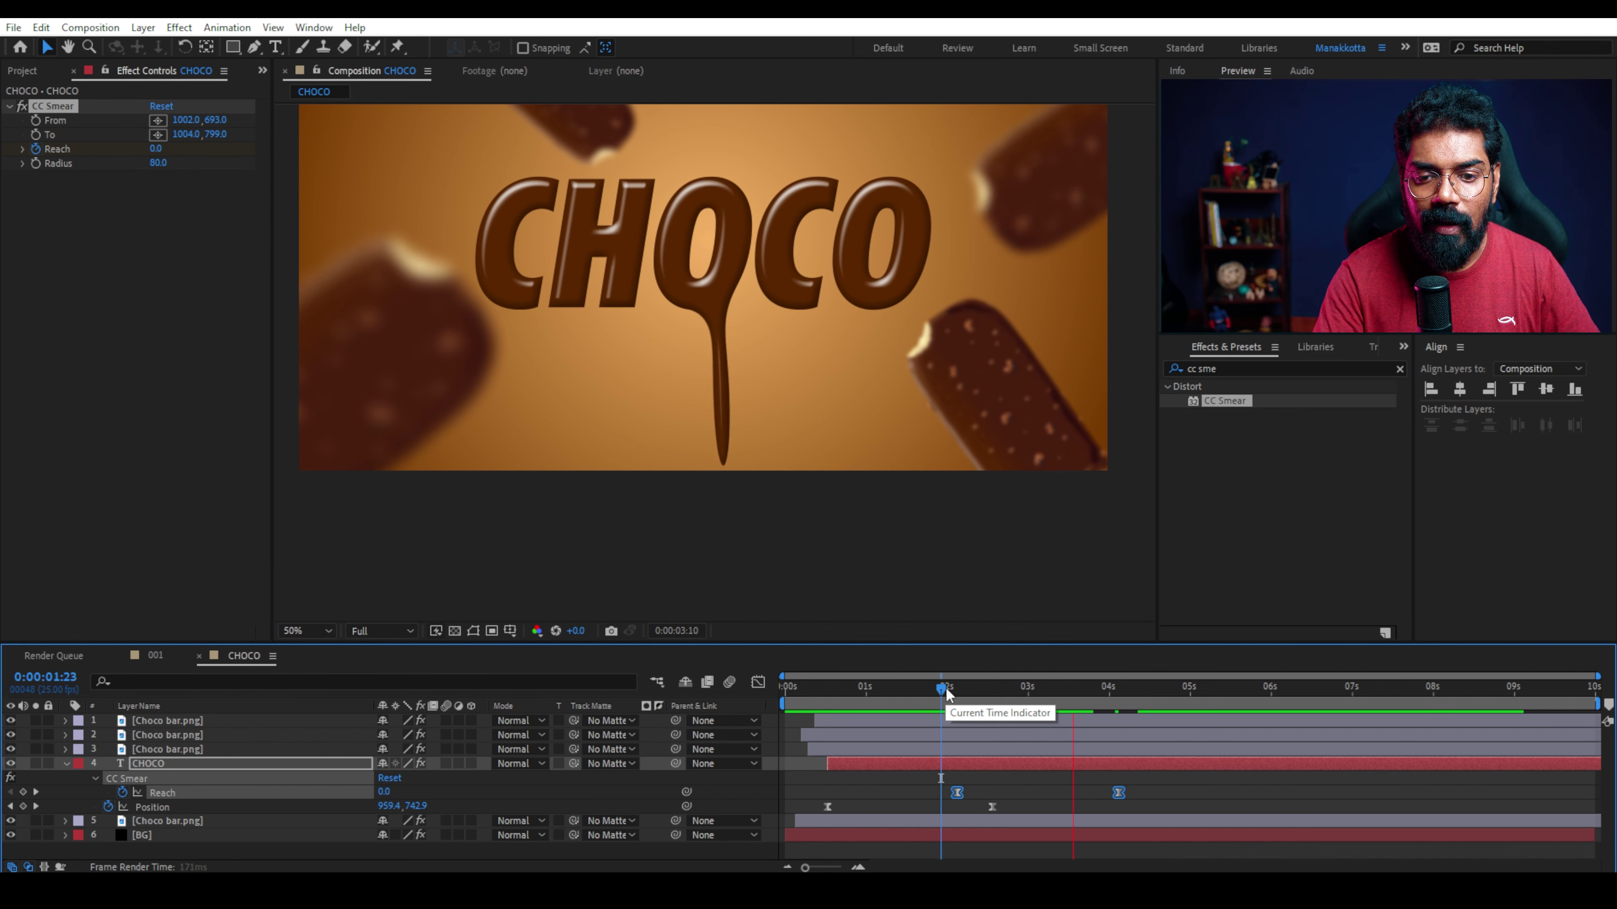
key(space)
drag(993, 687, 1041, 686)
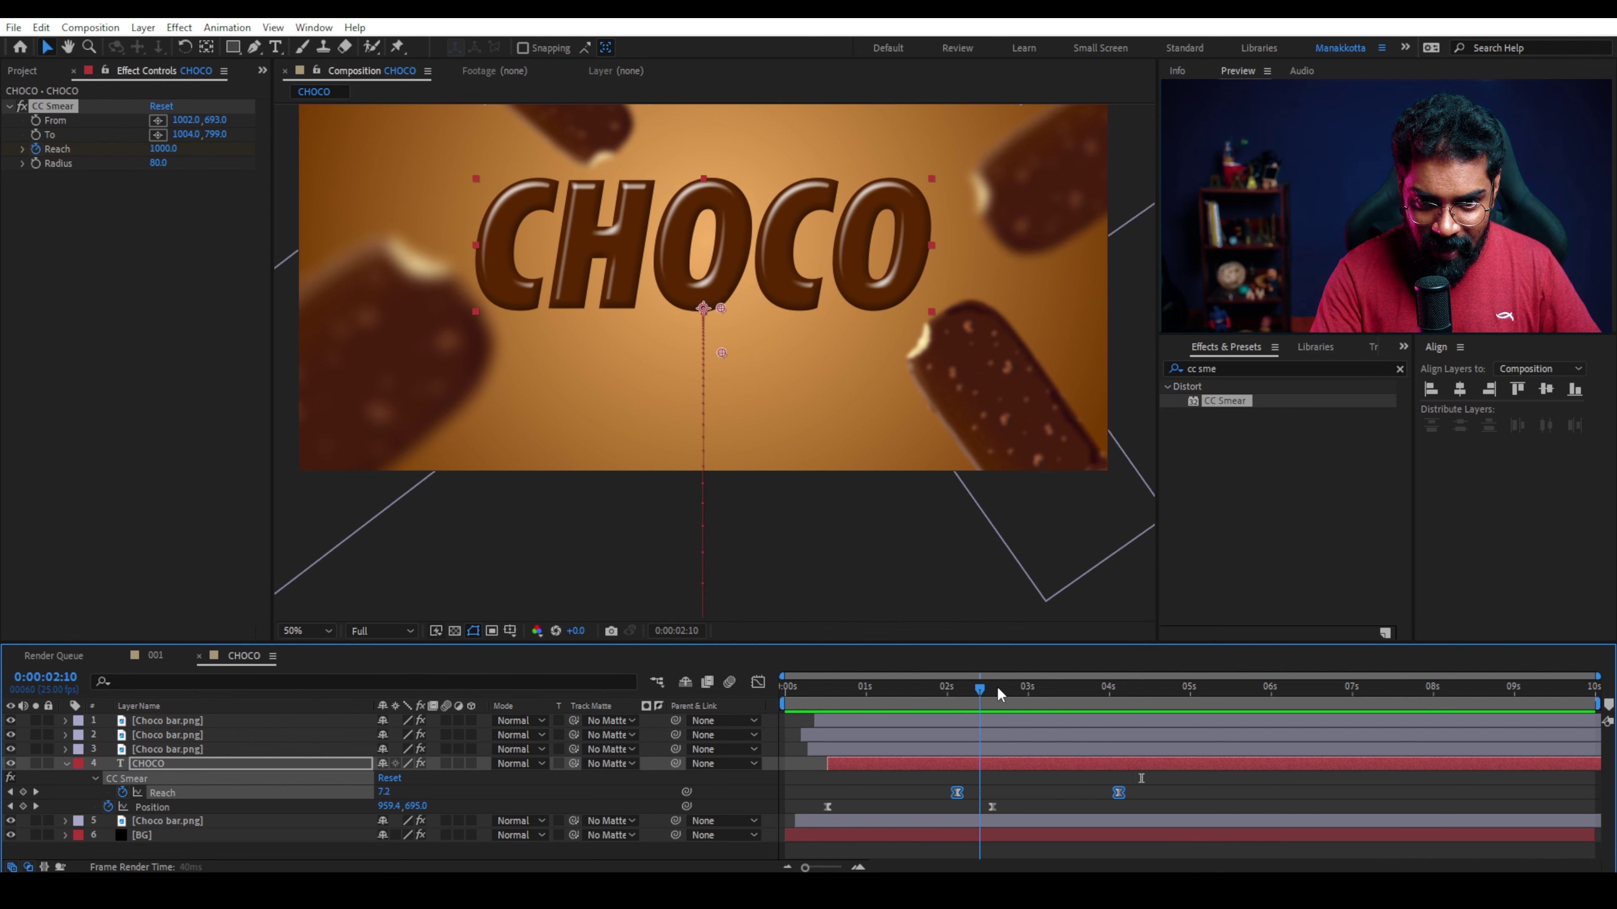
Duplicate the CC Smear effect on the CHOCO layer to create CC Smear 2.
click(53, 105)
key(ctrl+d)
scroll(841, 303, up, 2)
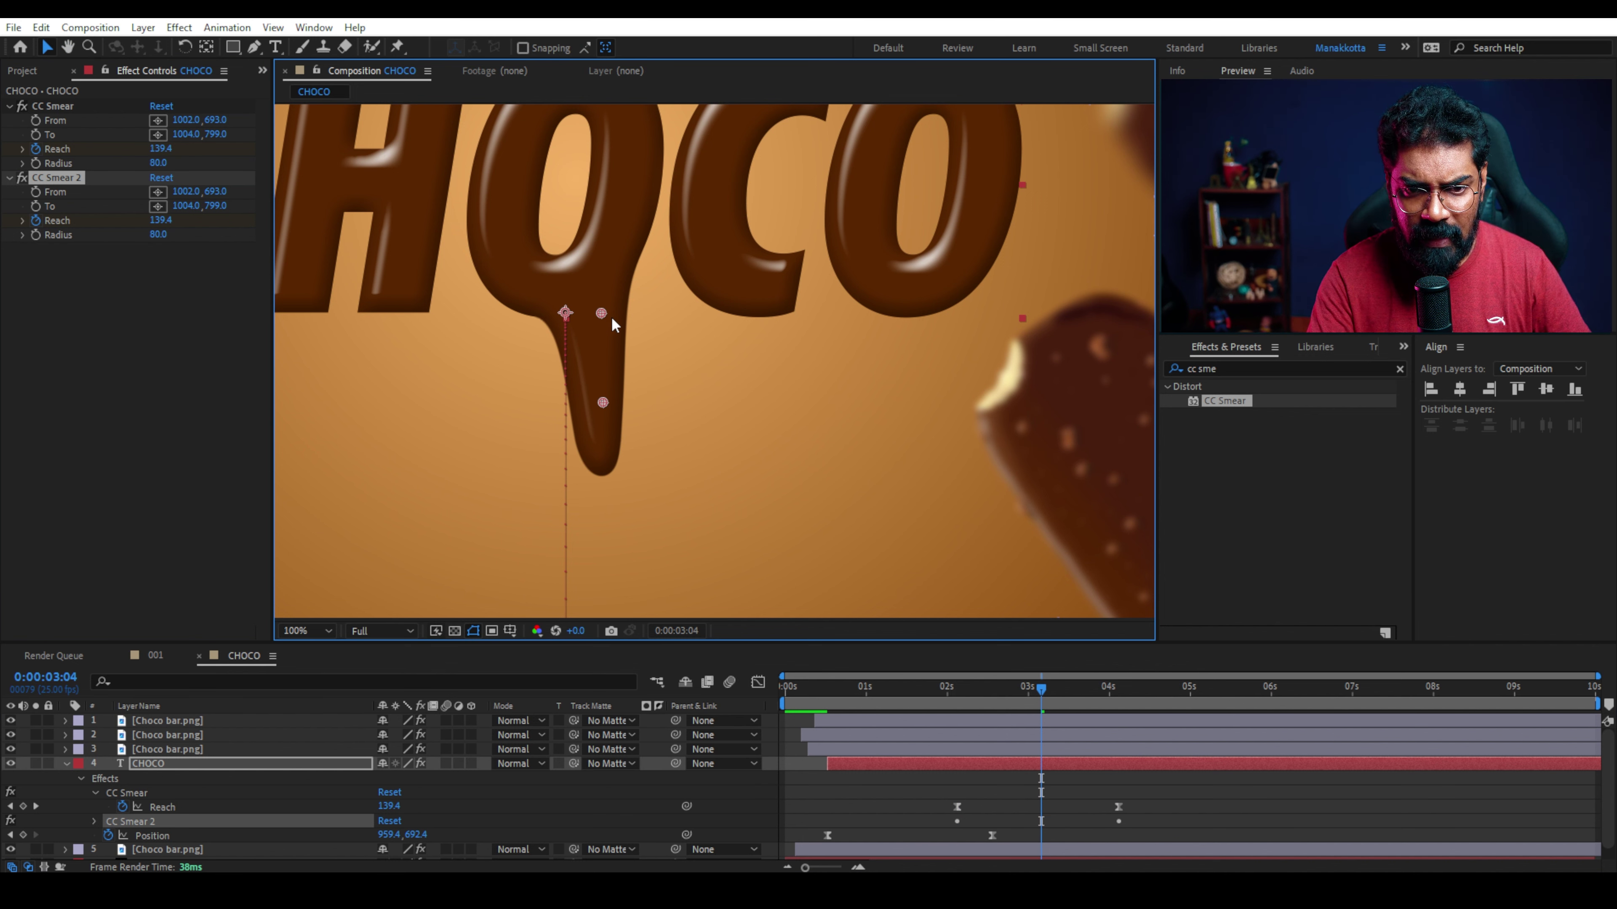
Place CC Smear 2's From and To points so a second drip hangs beneath the last O.
drag(602, 313, 951, 290)
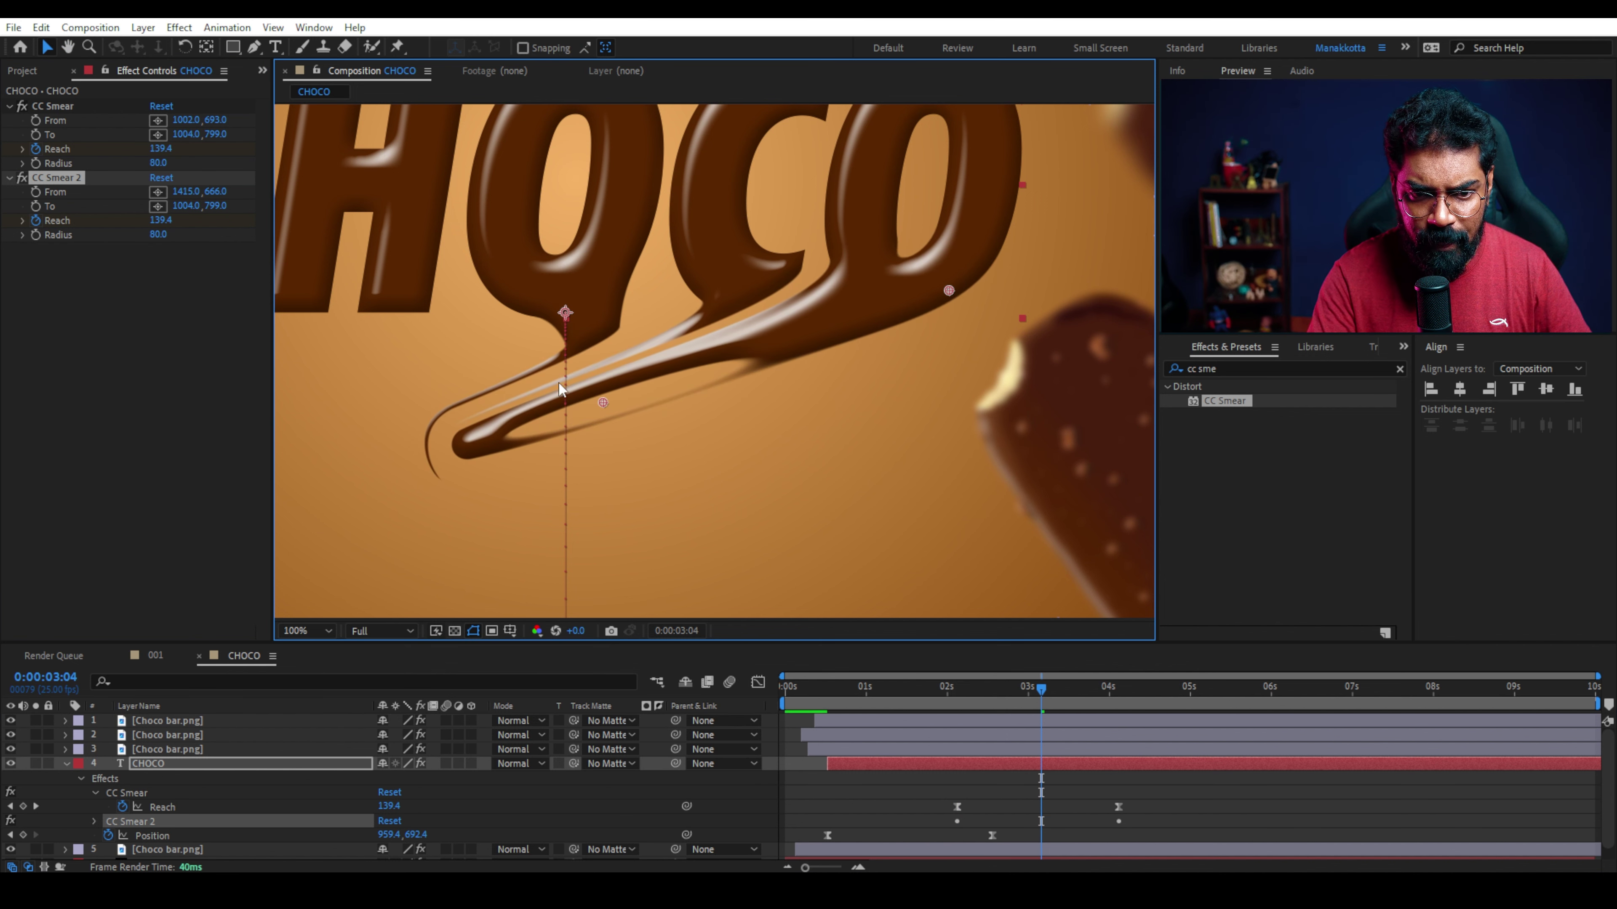
drag(603, 404, 948, 356)
drag(949, 291, 965, 298)
drag(948, 357, 967, 374)
drag(965, 303, 970, 309)
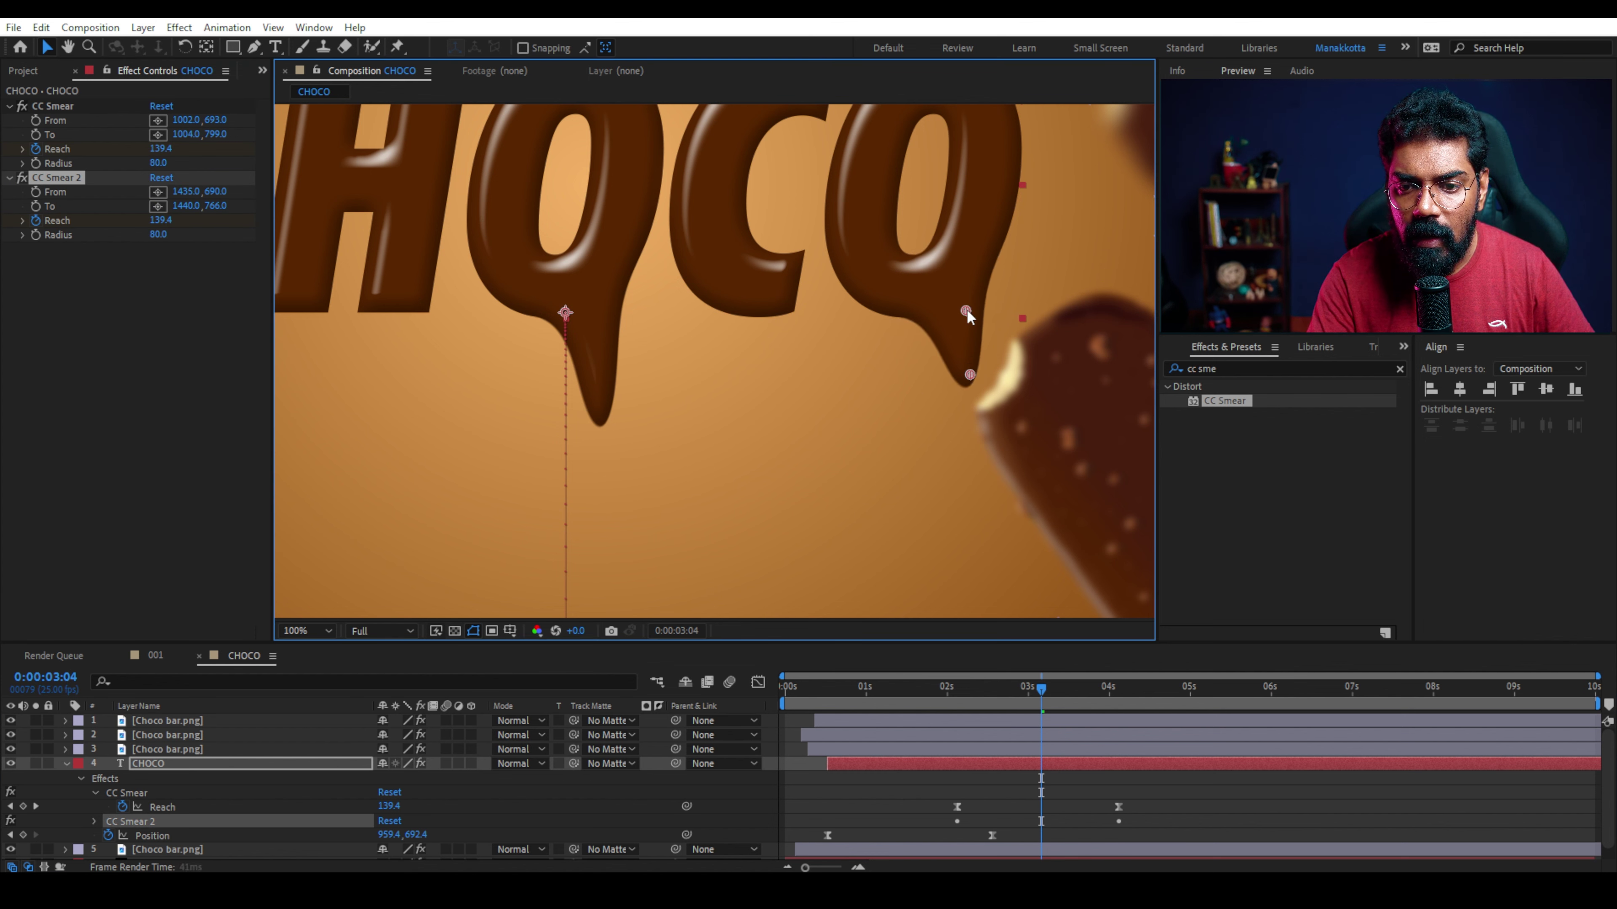
mouse_move(1041, 691)
mouse_down()
mouse_move(1170, 700)
mouse_move(1113, 691)
mouse_up()
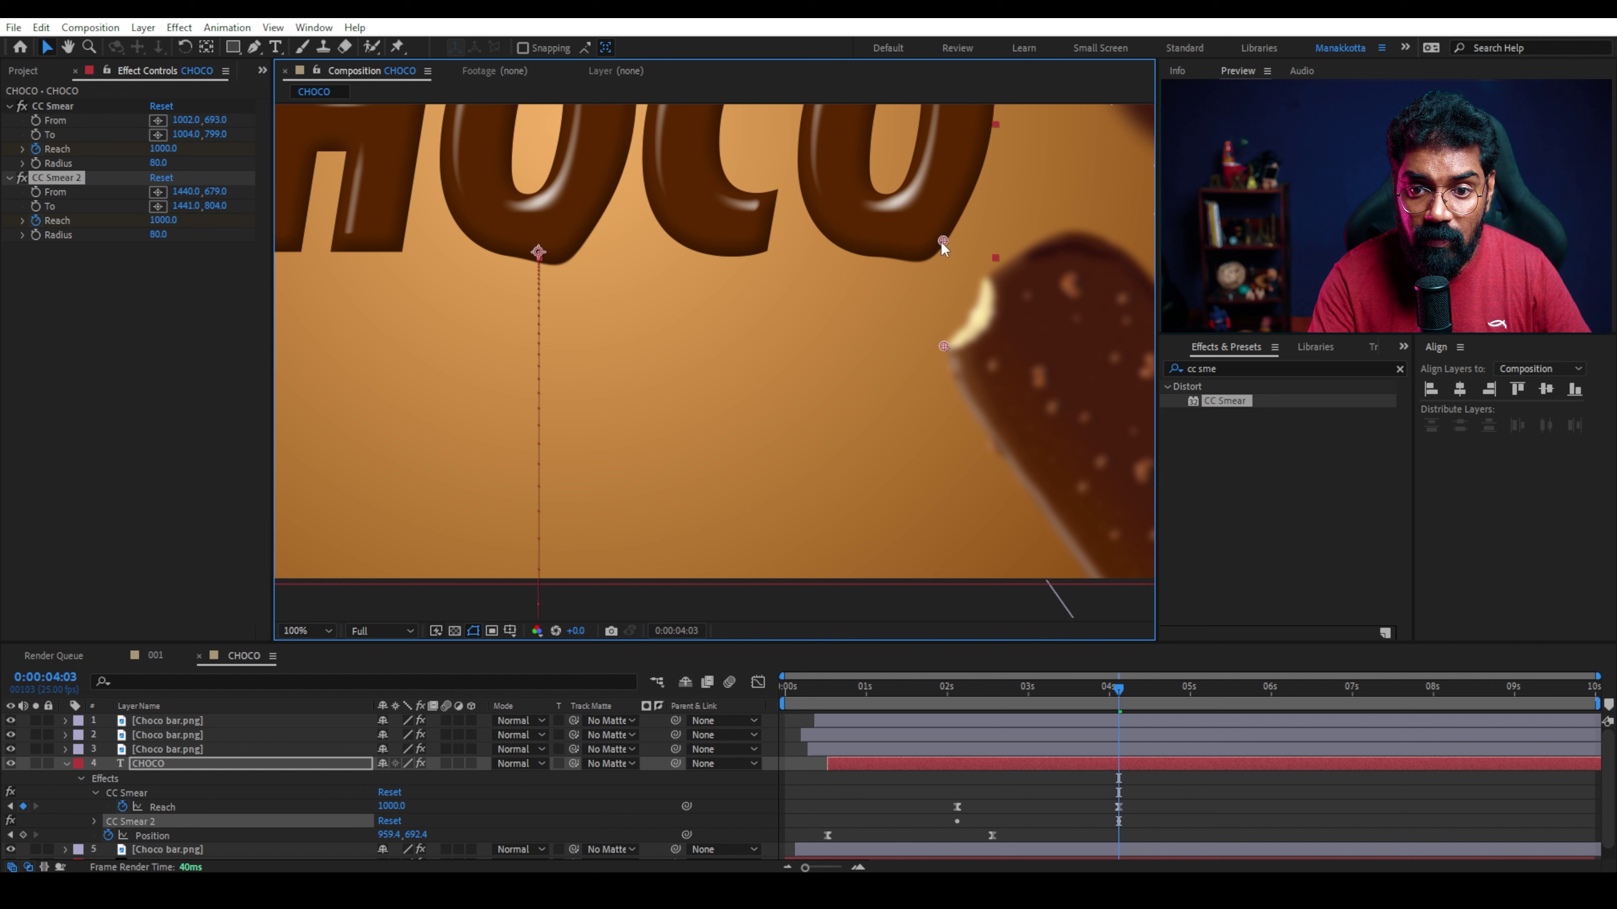
Show the CHOCO layer's keyframes and shift CC Smear 2's Reach keyframes later, near 3 s and 5 s.
click(1023, 765)
key(u)
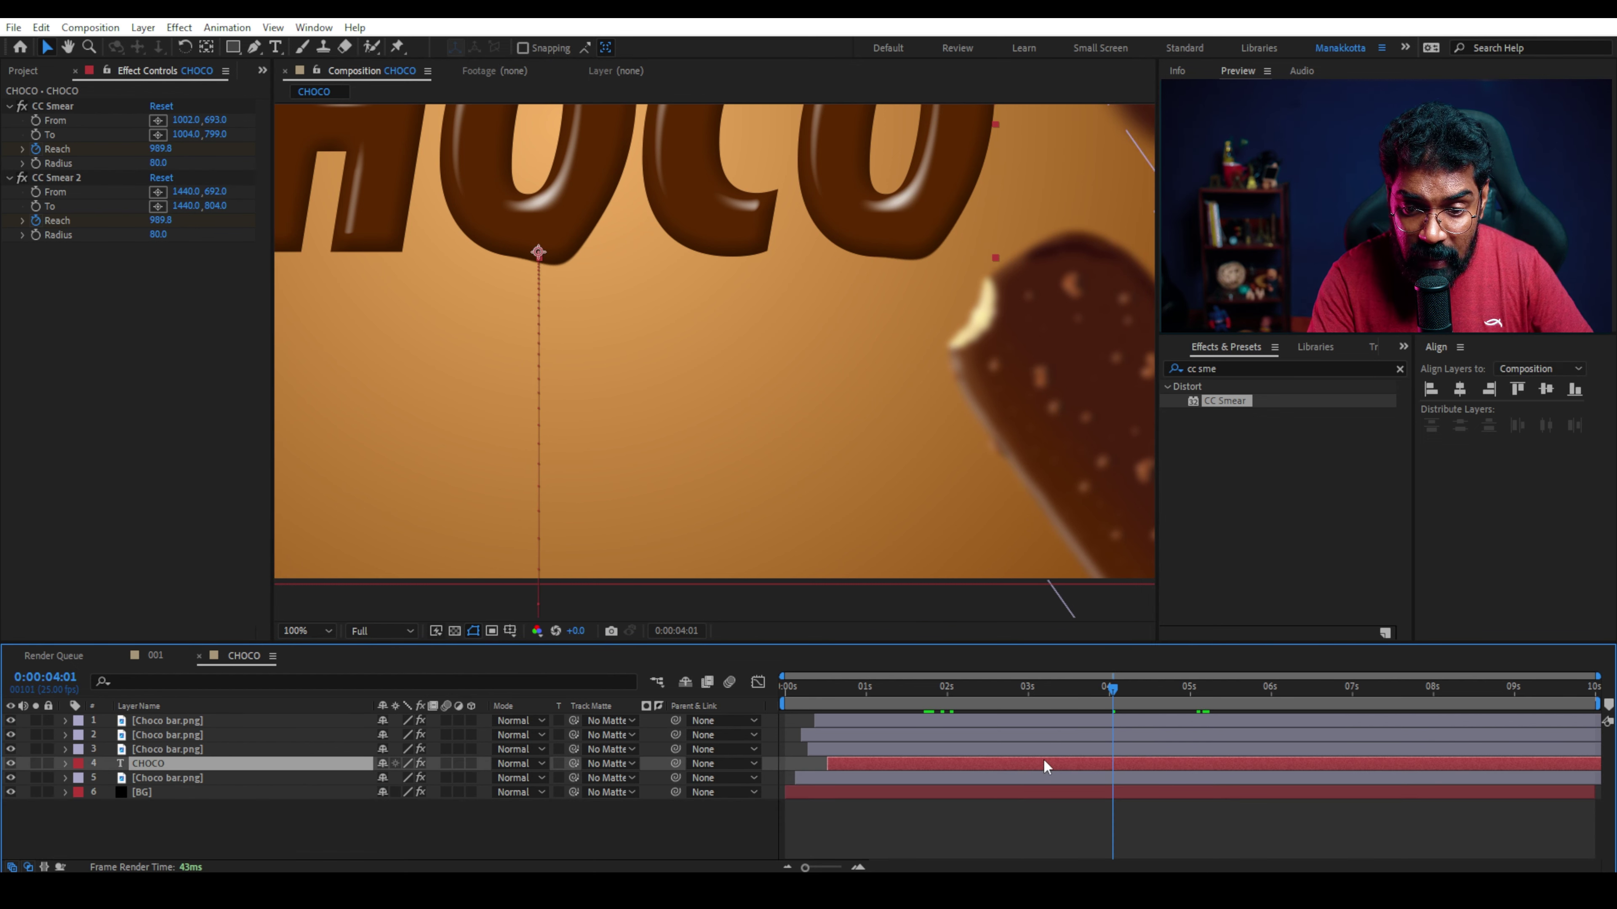
key(u)
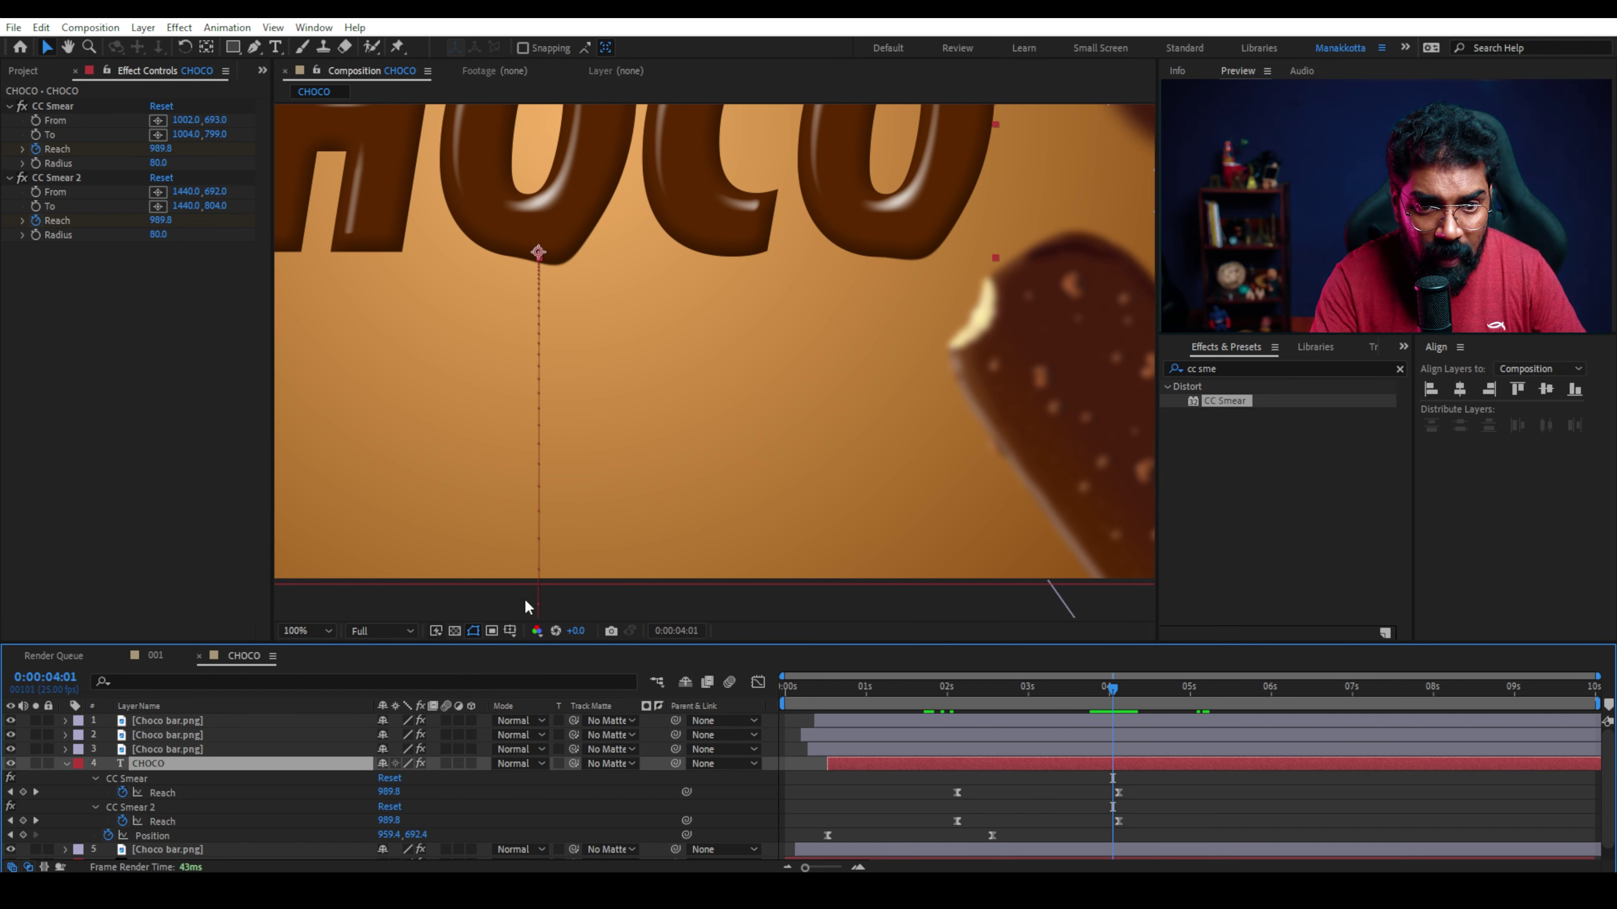
click(56, 179)
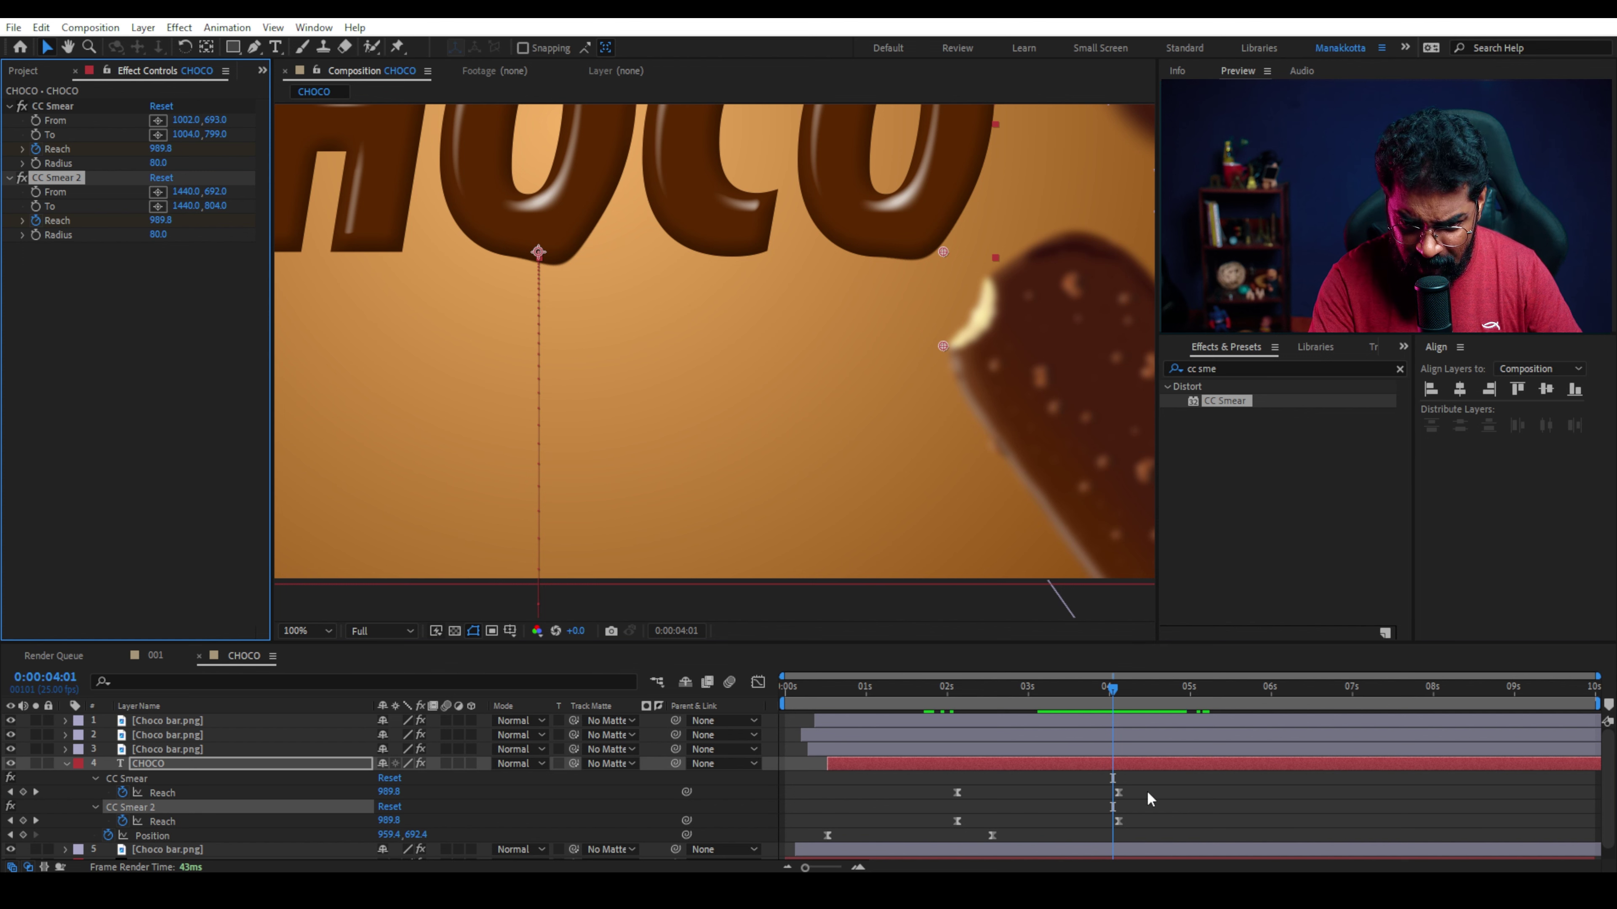
drag(1149, 810, 945, 817)
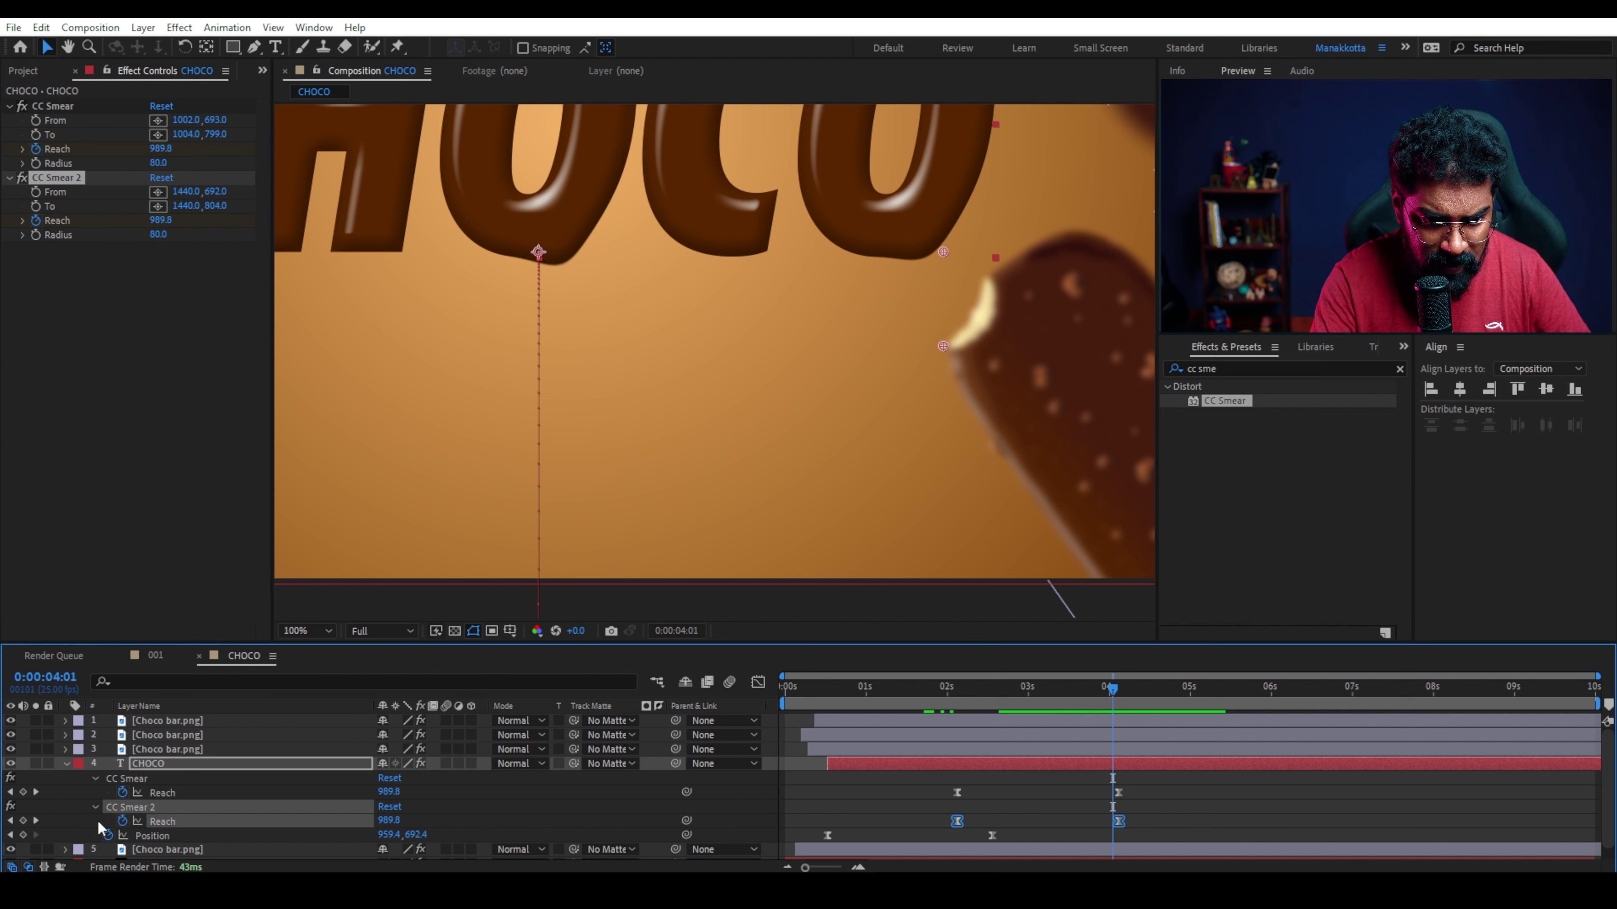
mouse_move(1146, 812)
mouse_down()
mouse_move(949, 840)
mouse_move(1026, 818)
mouse_up()
Check the staggered drip timing, nudge the second smear's end point left, and preview from the start.
mouse_move(929, 688)
mouse_down()
mouse_move(1026, 687)
mouse_move(1140, 653)
mouse_up()
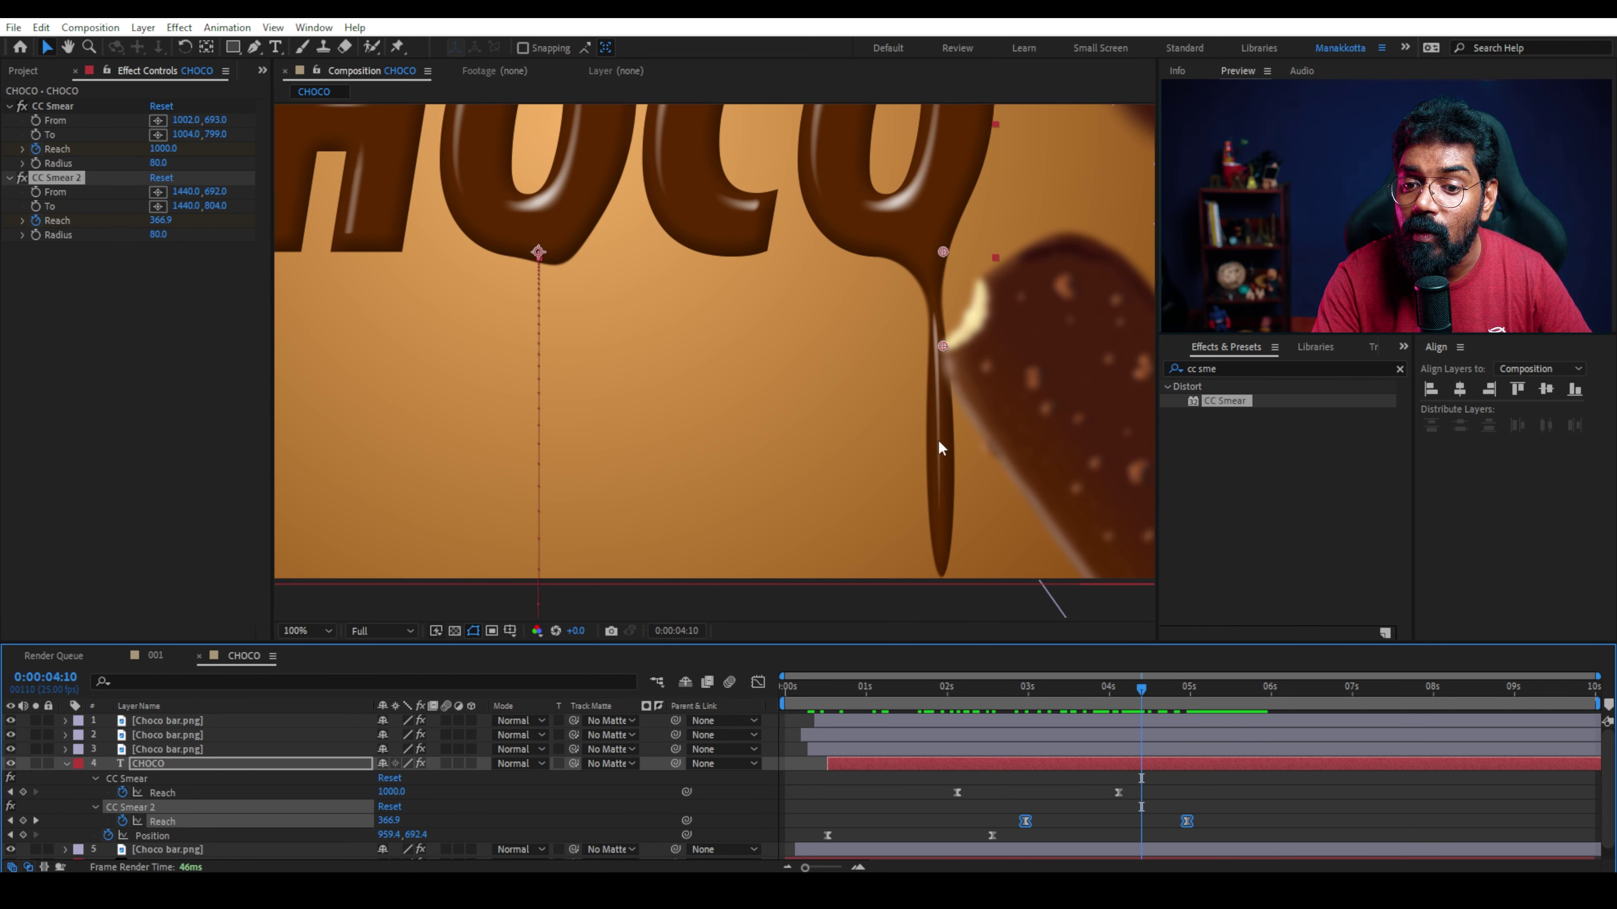
drag(943, 347, 941, 346)
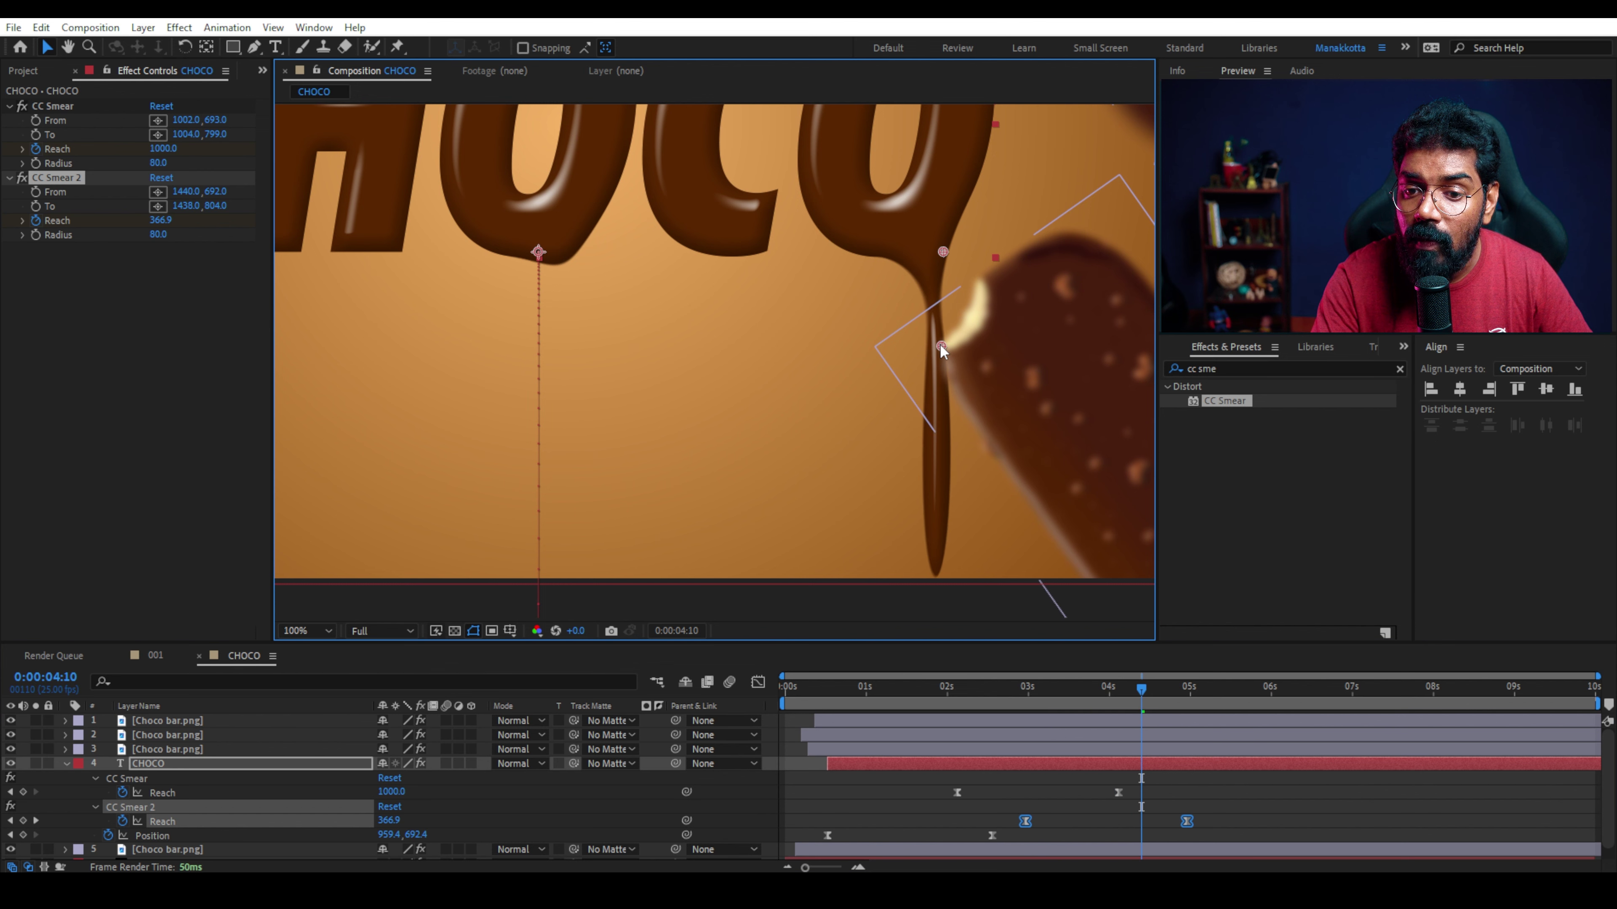
key(Home)
scroll(791, 384, down, 4)
key(space)
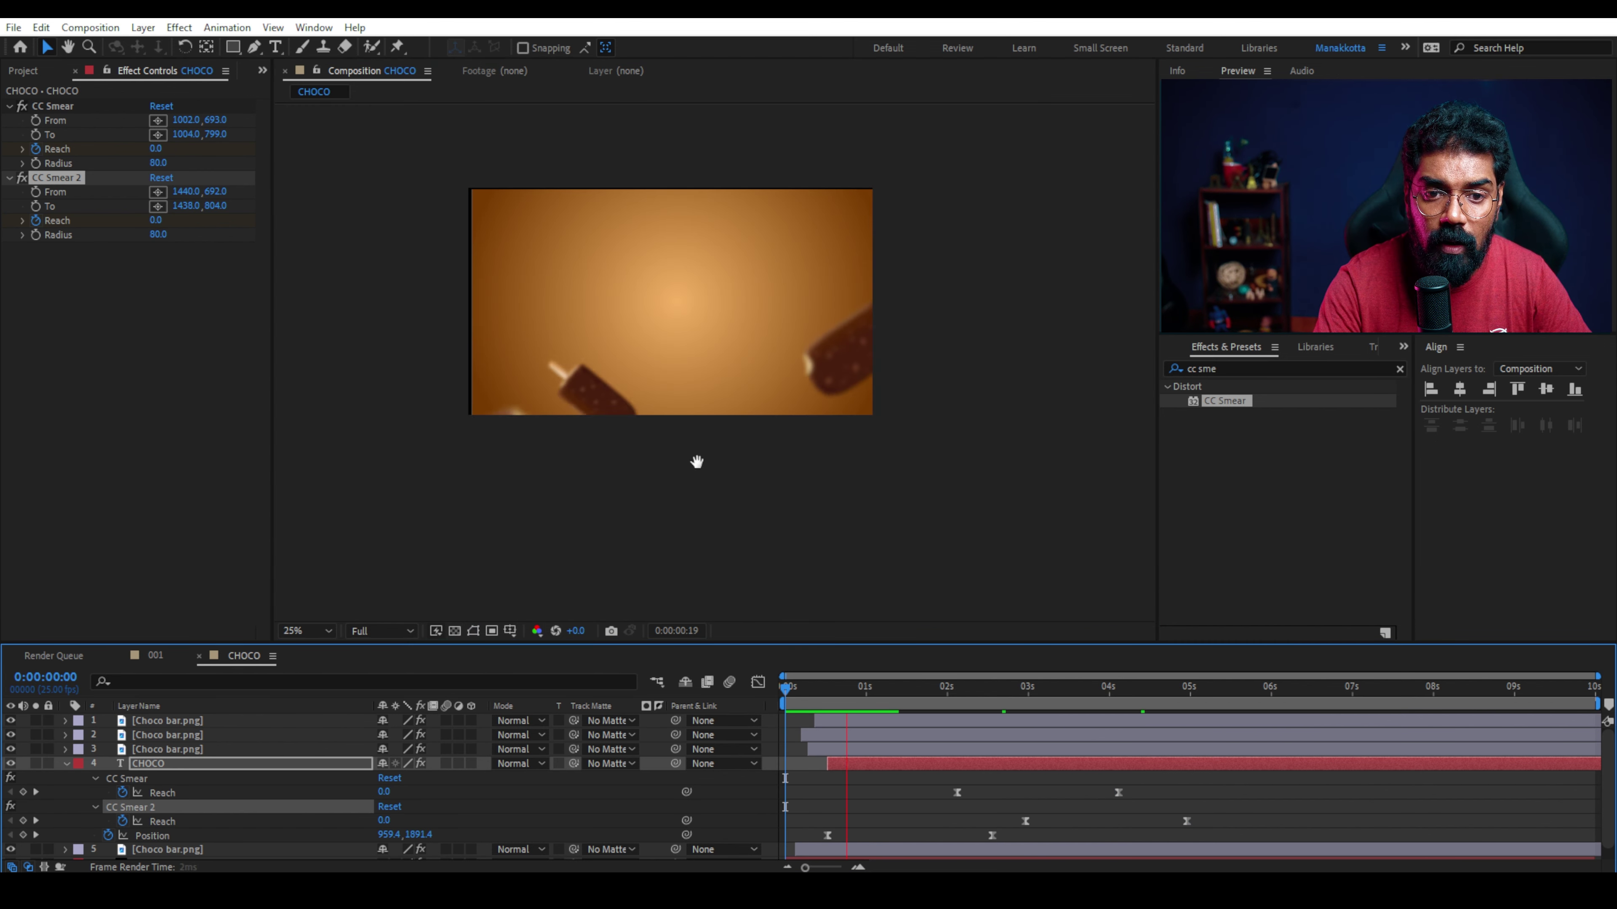
key(space)
Show the BG layer's Radial Ramp settings and return to the composition's first frame.
scroll(200, 843, down, 1)
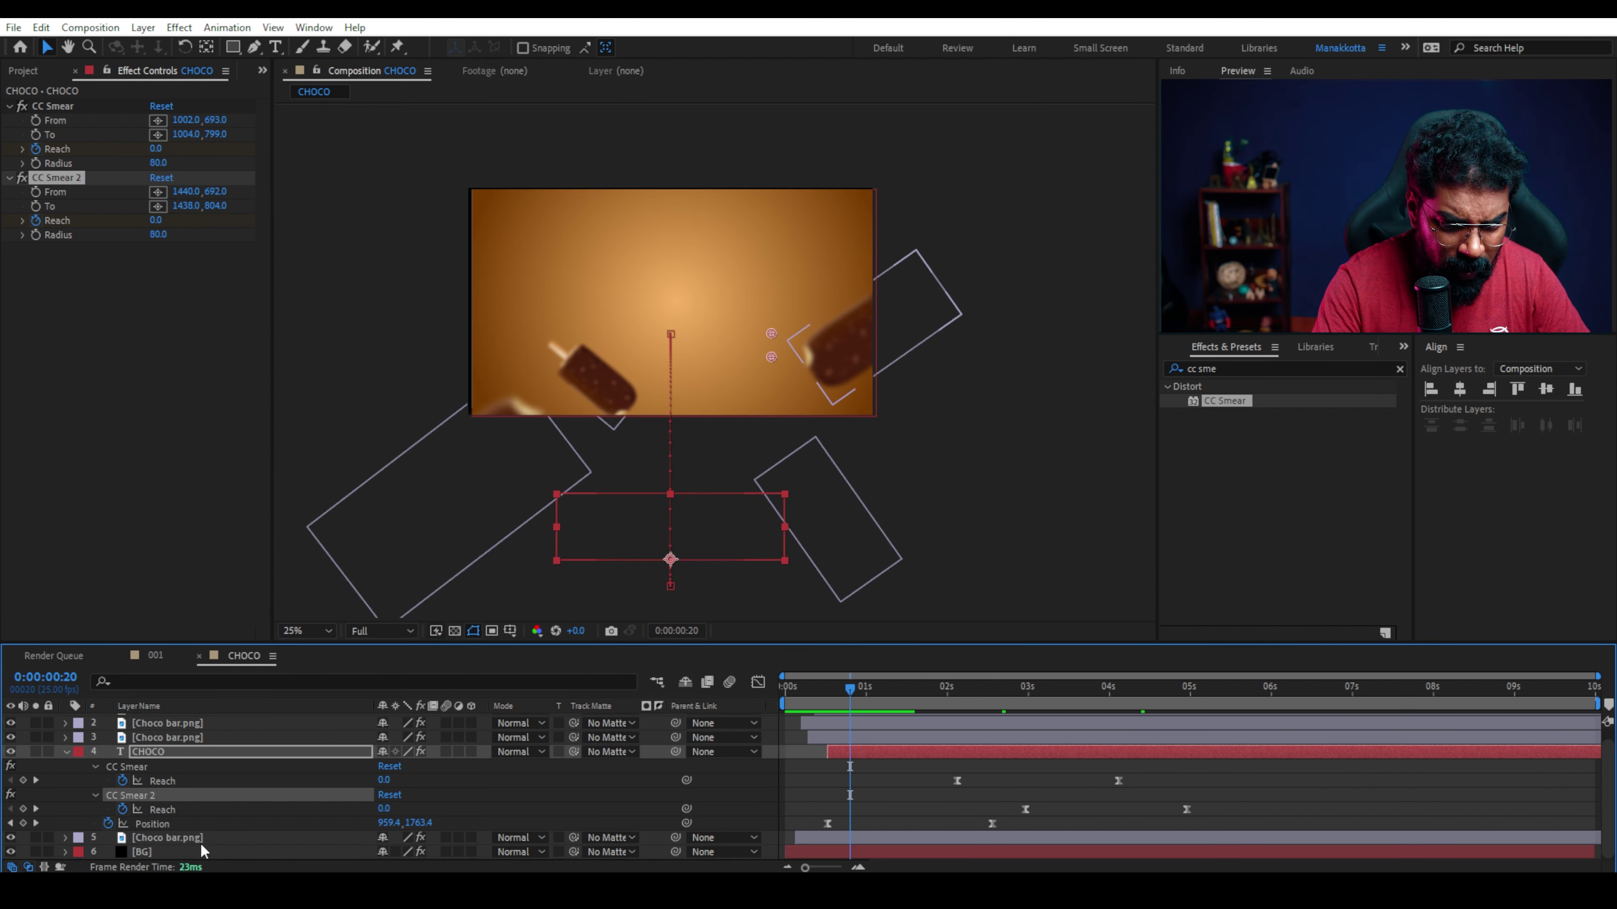
click(180, 851)
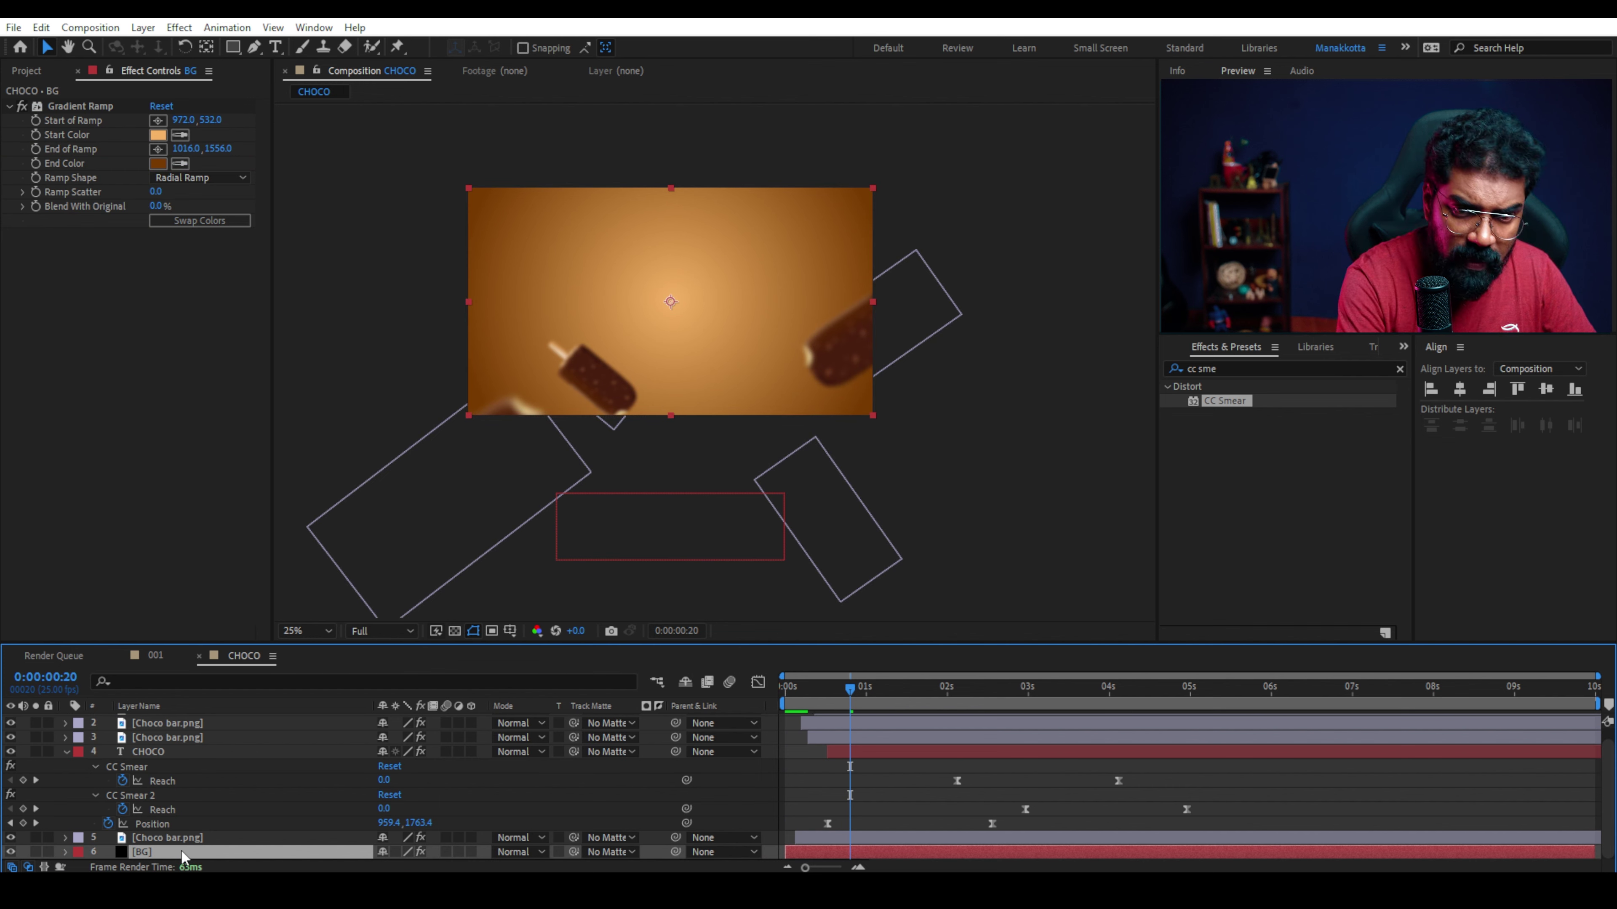
scroll(722, 365, up, 2)
scroll(737, 528, down, 2)
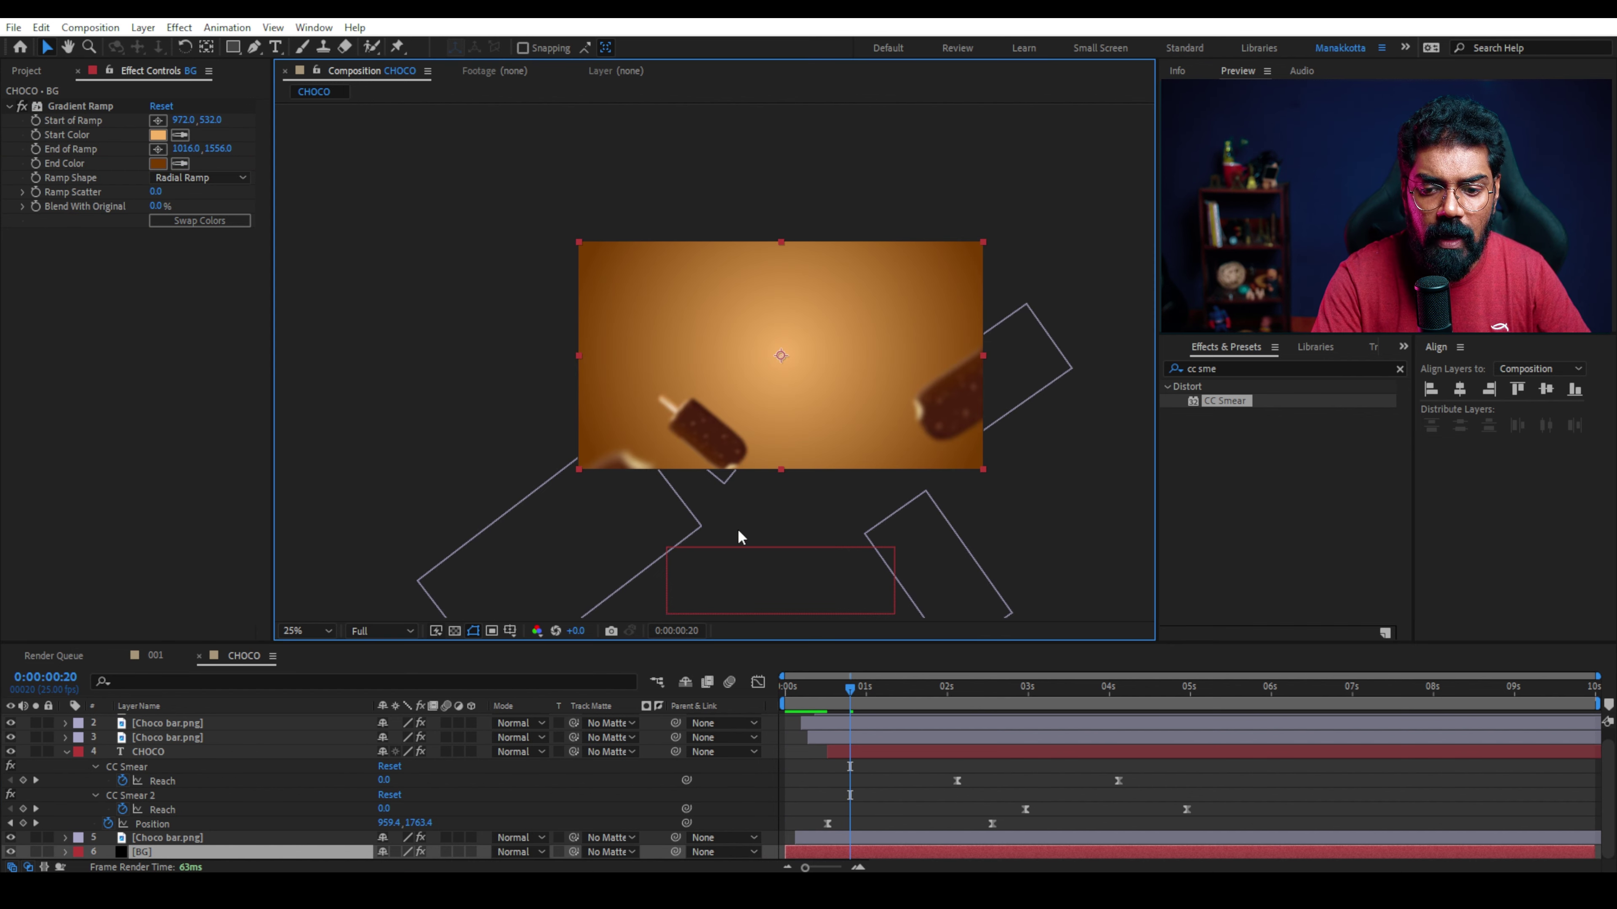
key(Page_Up)
key(Page_Up)
key(Page_Up)
key(Home)
scroll(818, 411, up, 1)
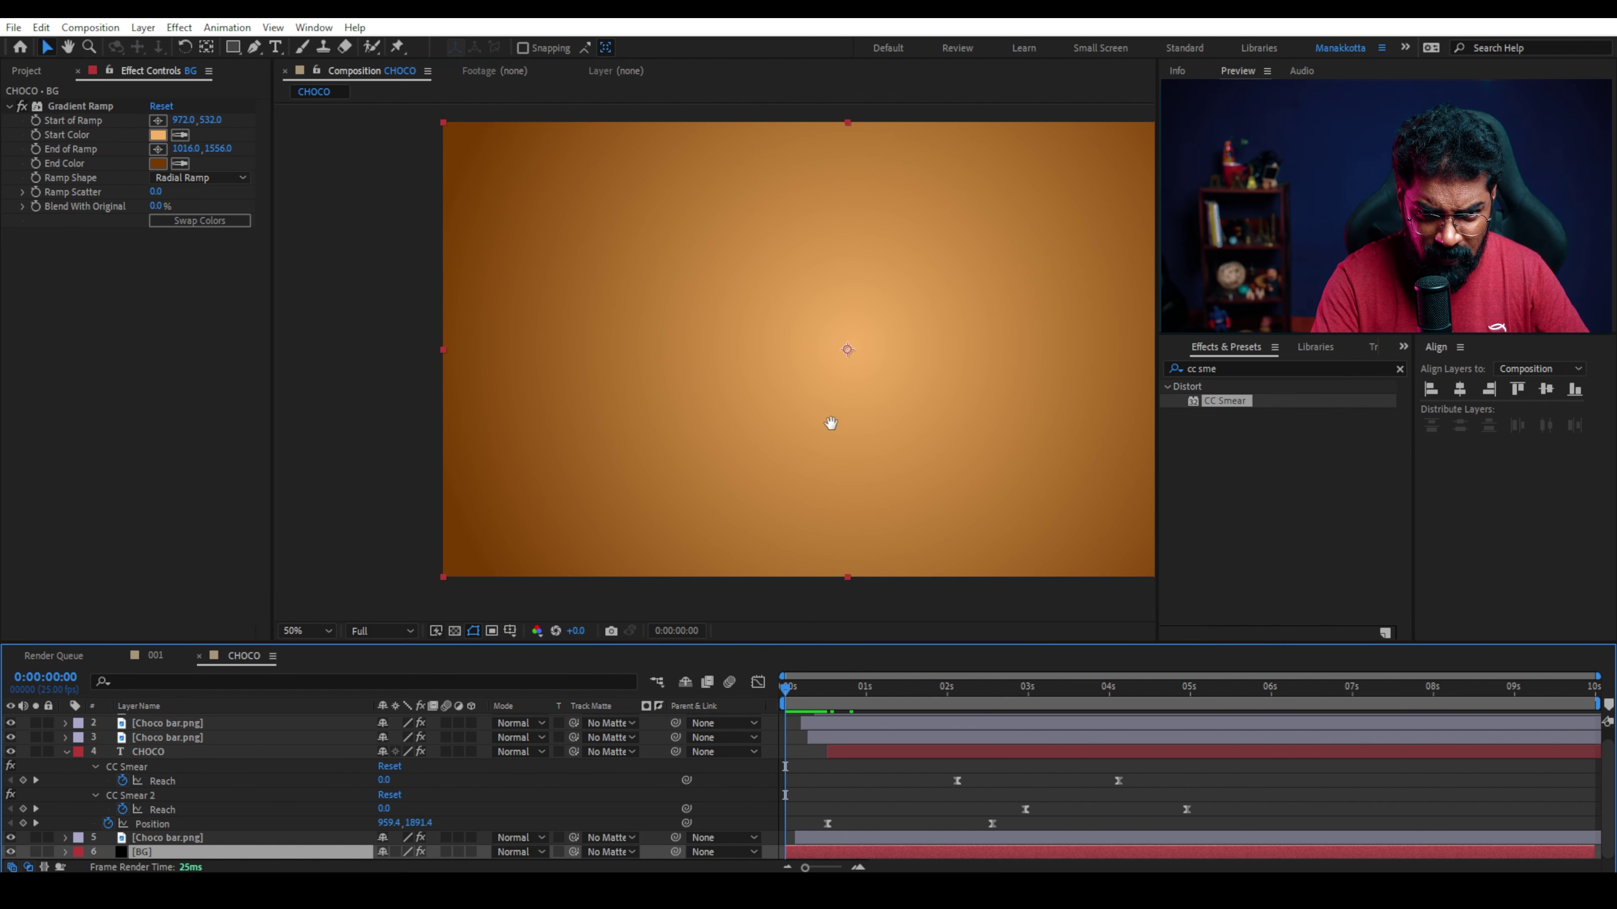
scroll(821, 417, up, 1)
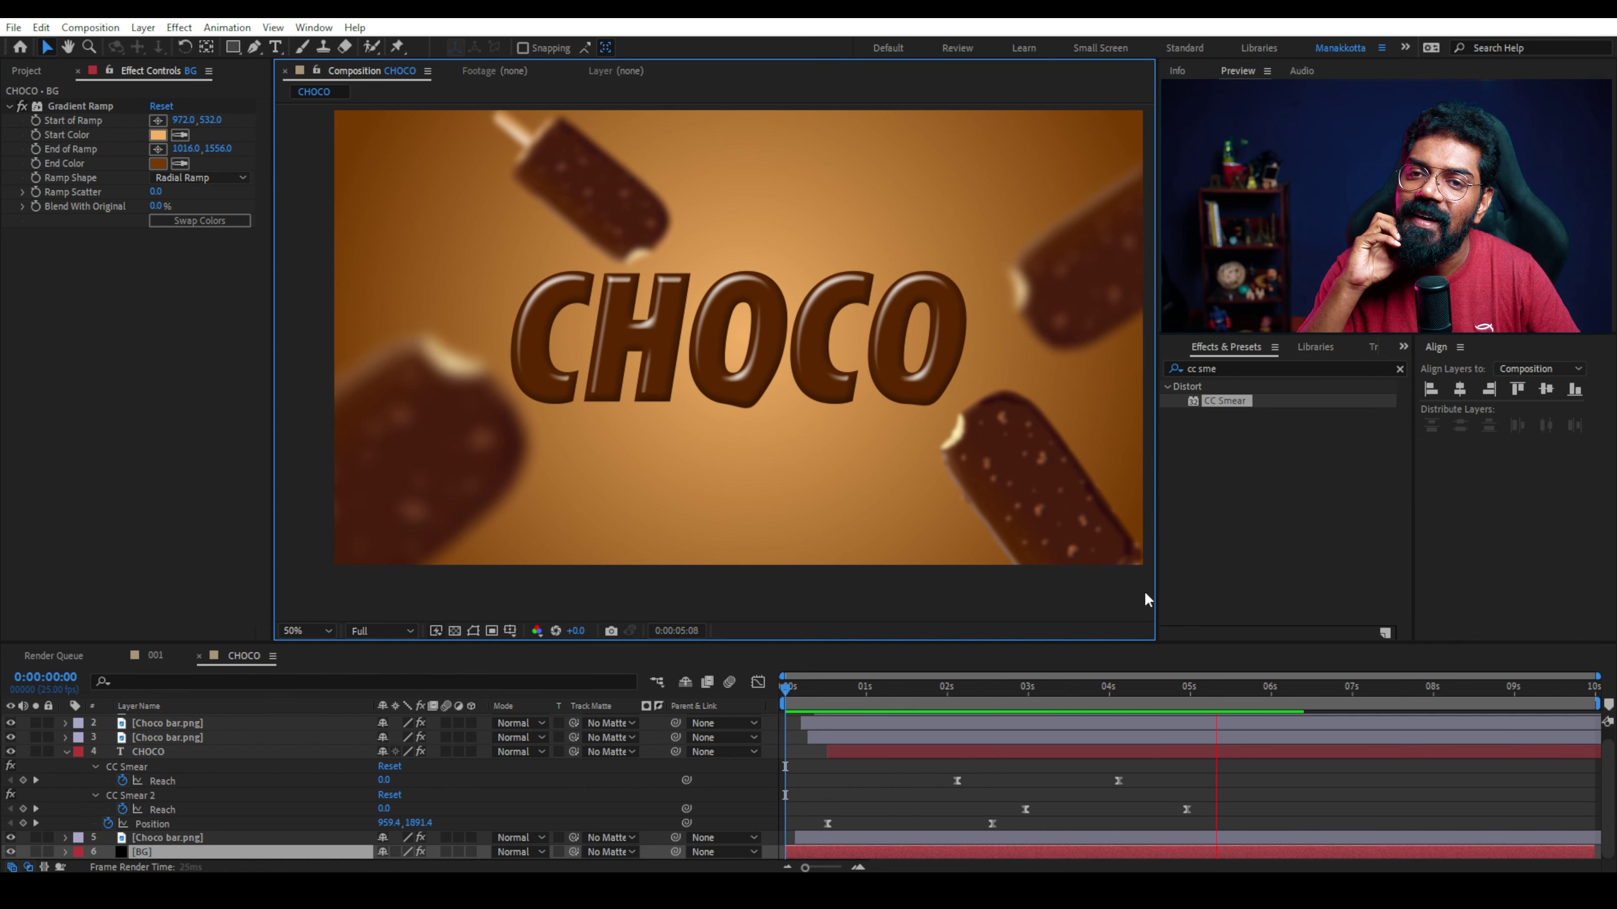
Replay the CHOCO preview, then switch to the 001 composition and play it.
click(1043, 684)
key(space)
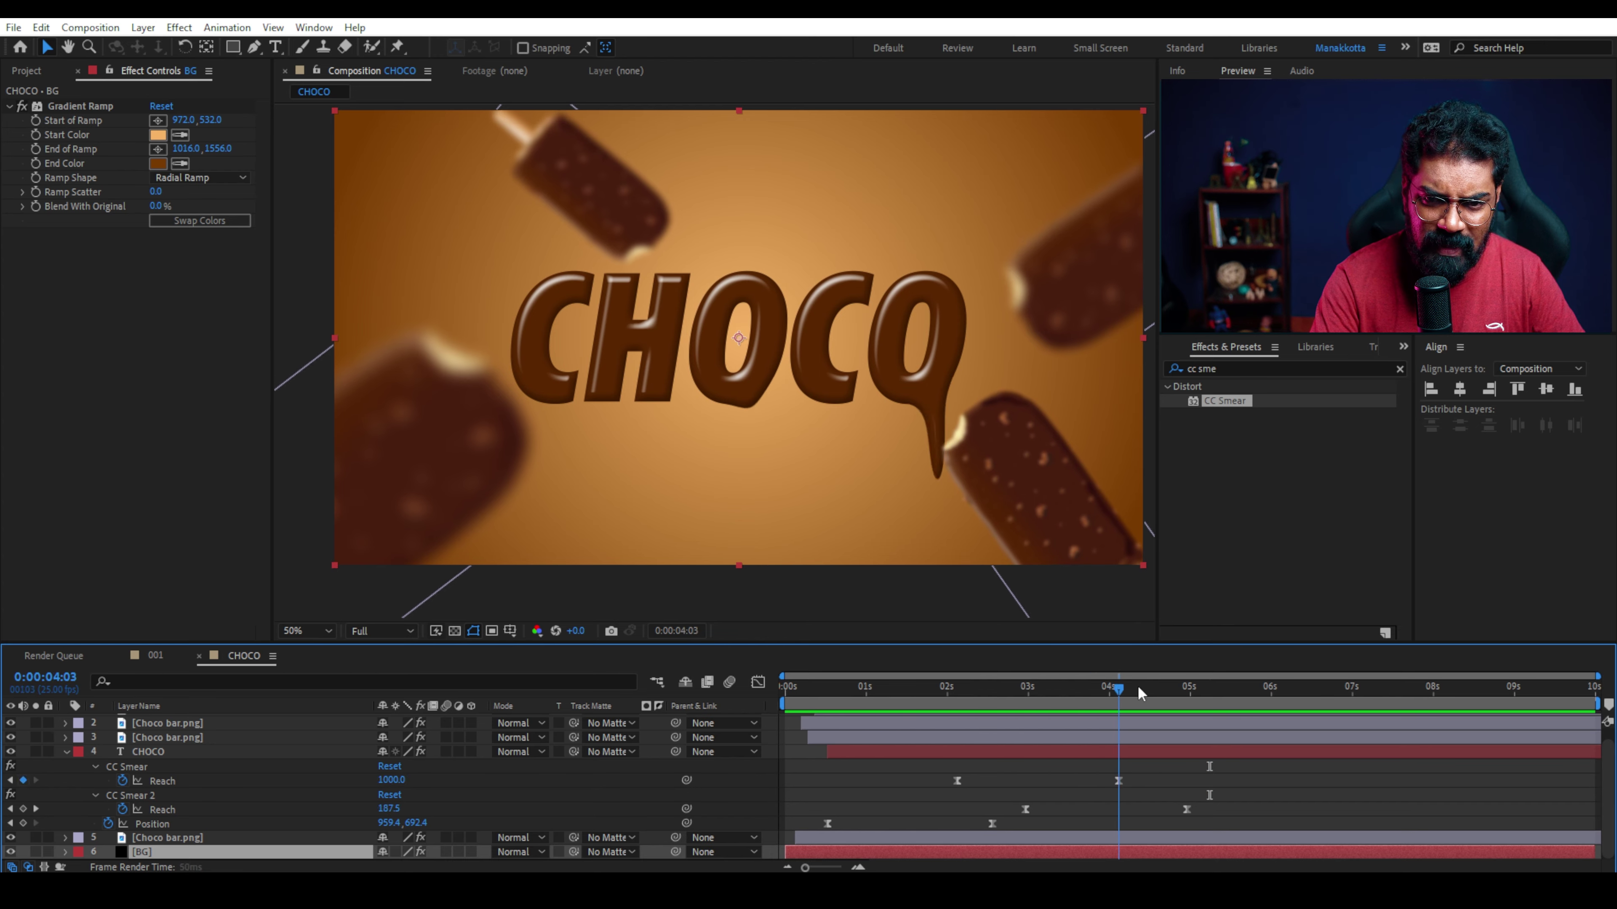
key(space)
click(167, 656)
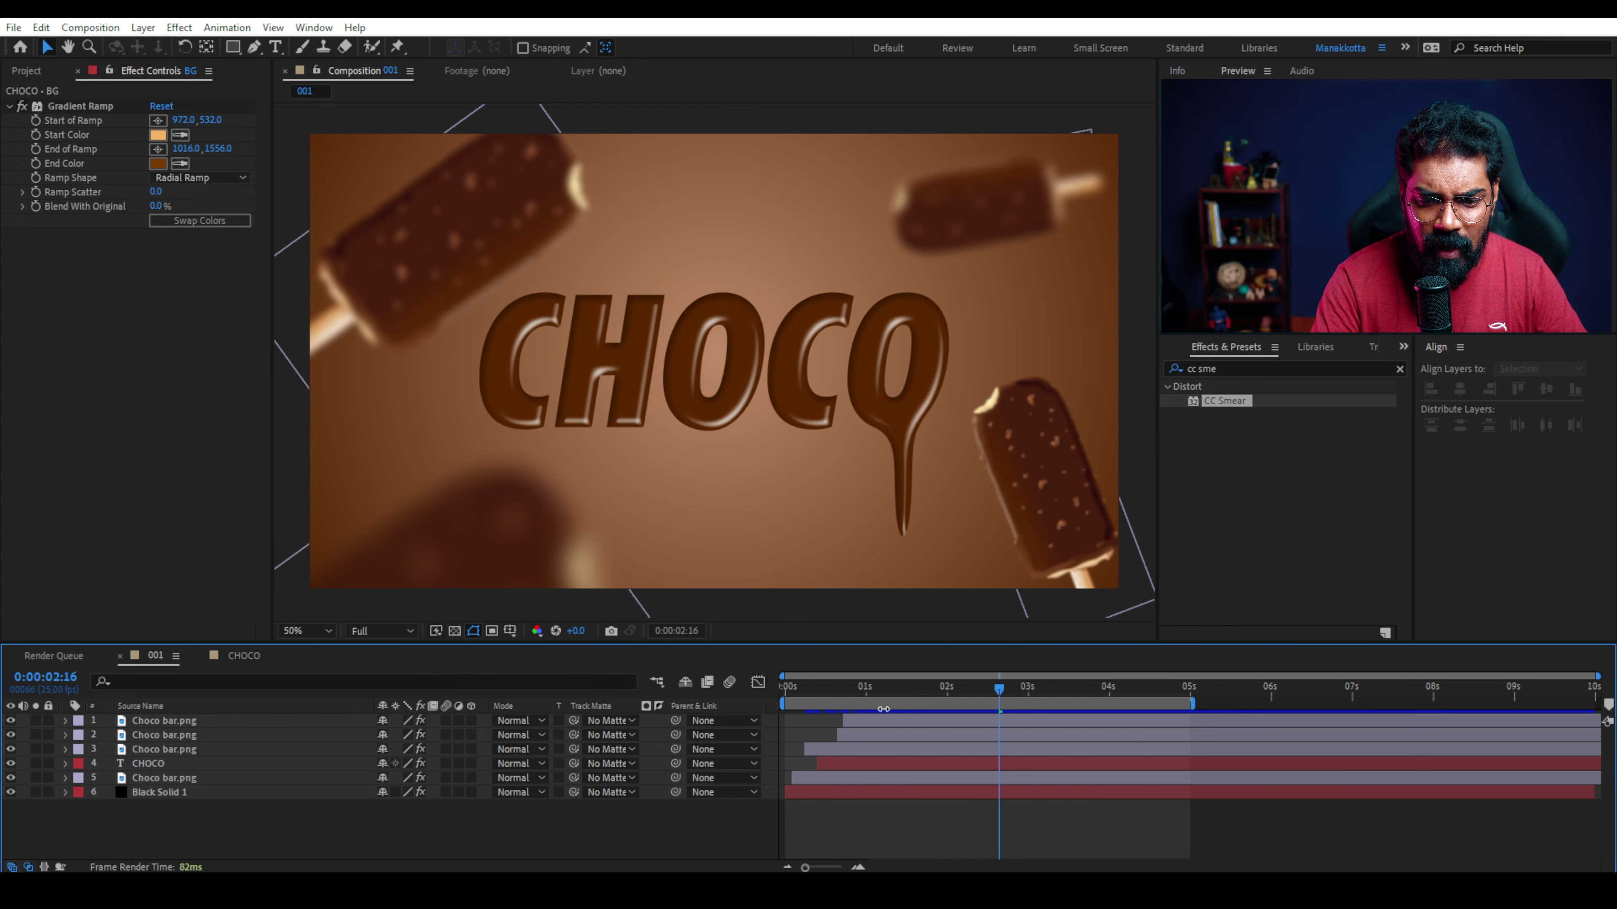
key(space)
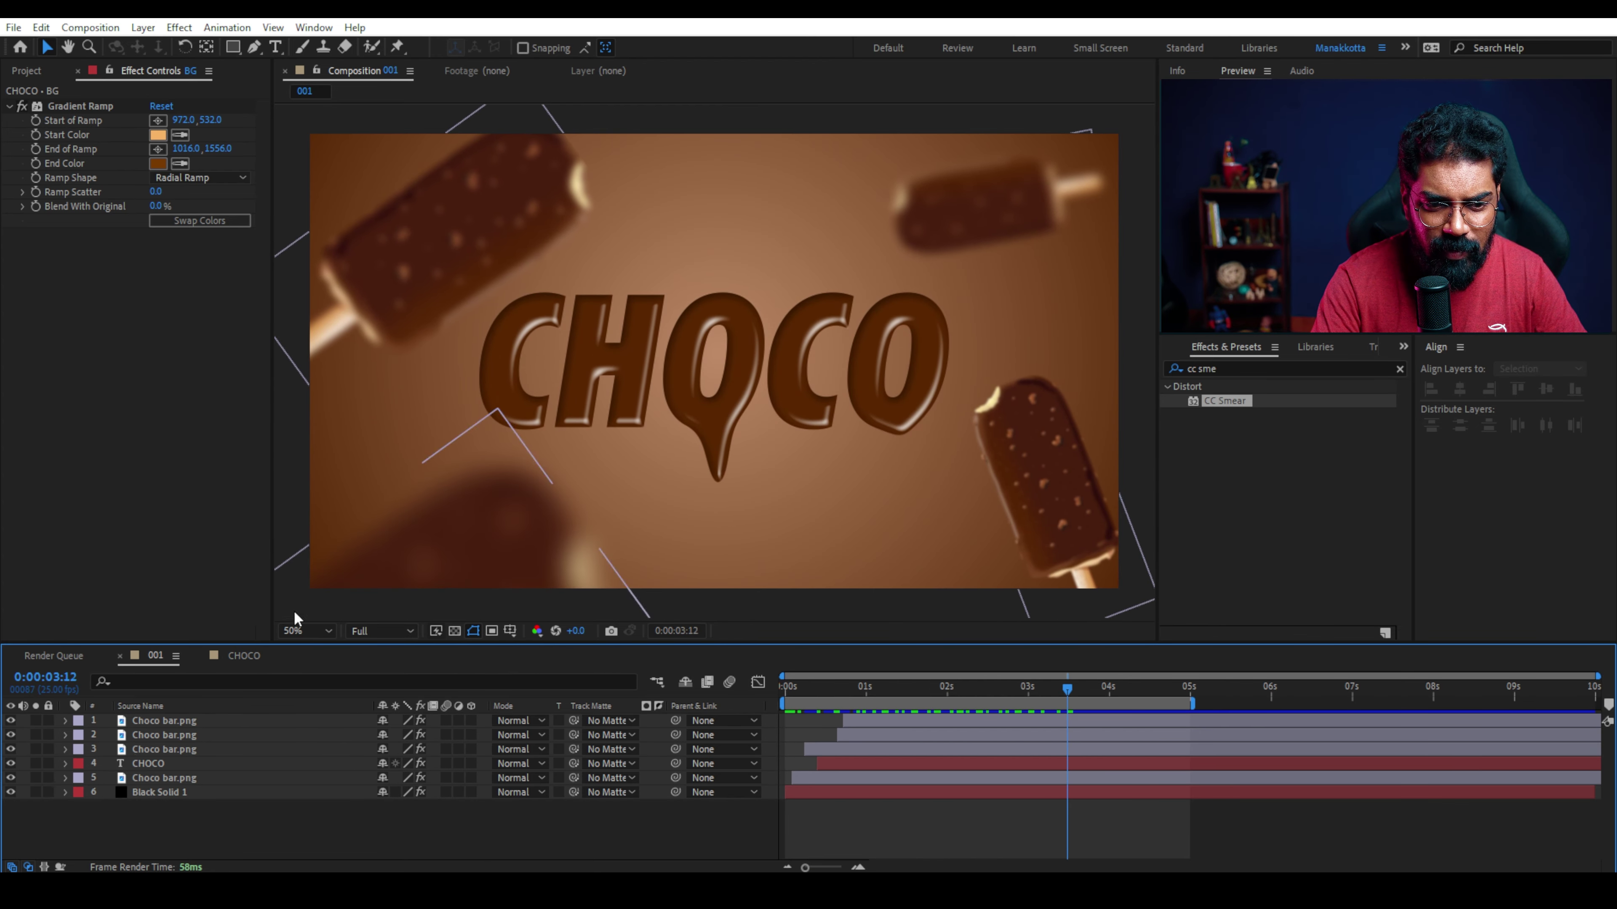
Return to CHOCO to view the whole frame, then go back to 001 and scrub its animation.
click(244, 655)
scroll(785, 439, up, 2)
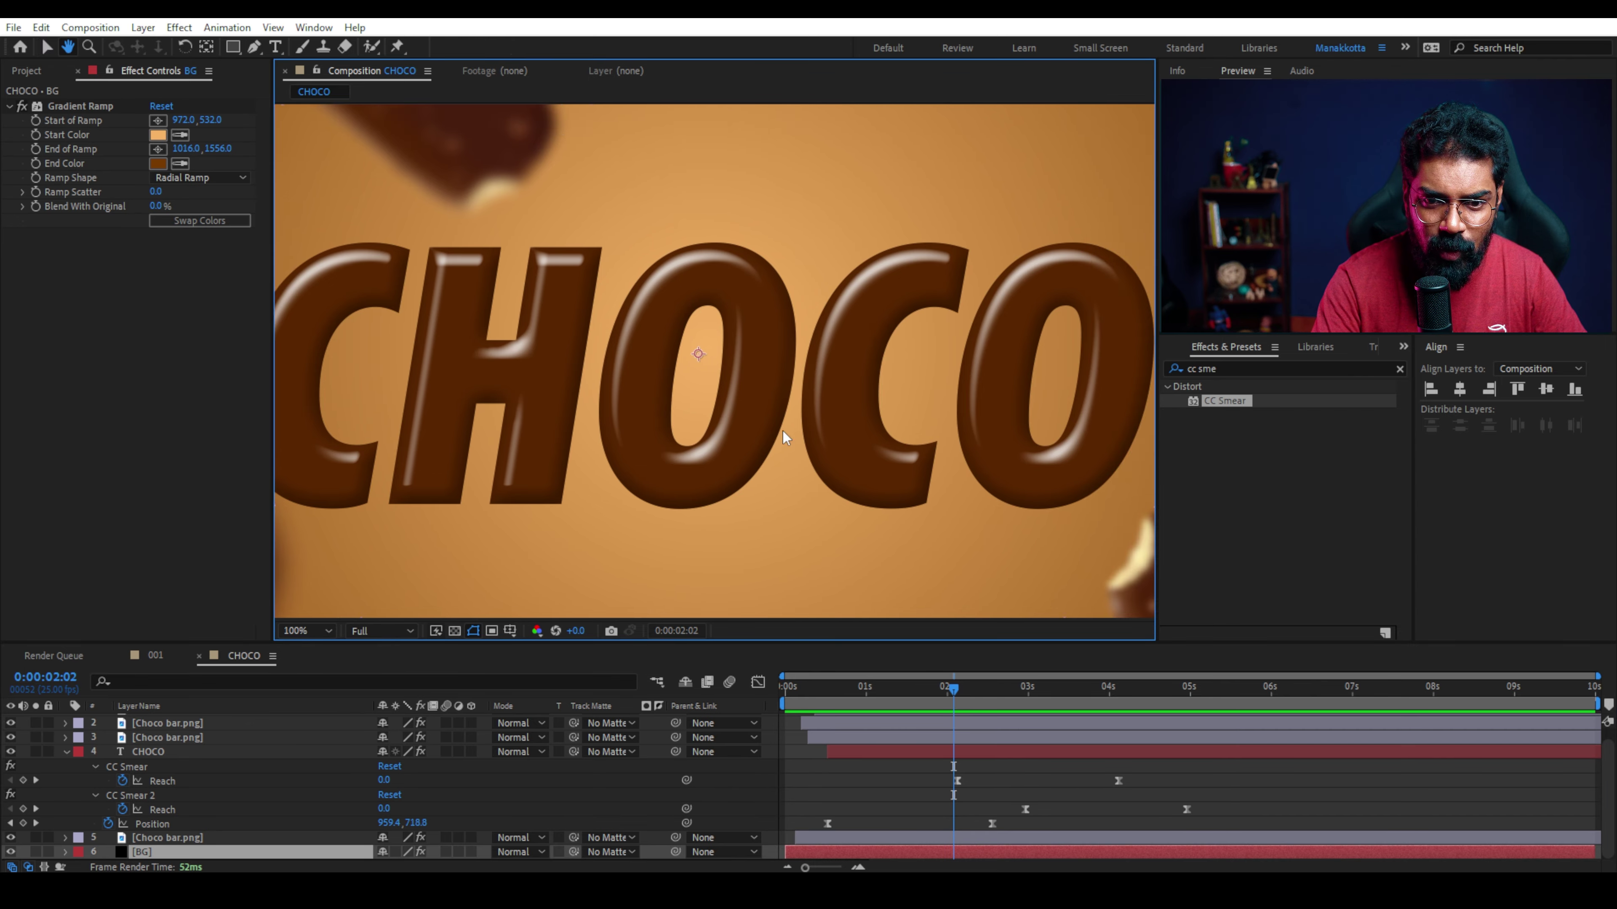
scroll(784, 438, down, 2)
key(v)
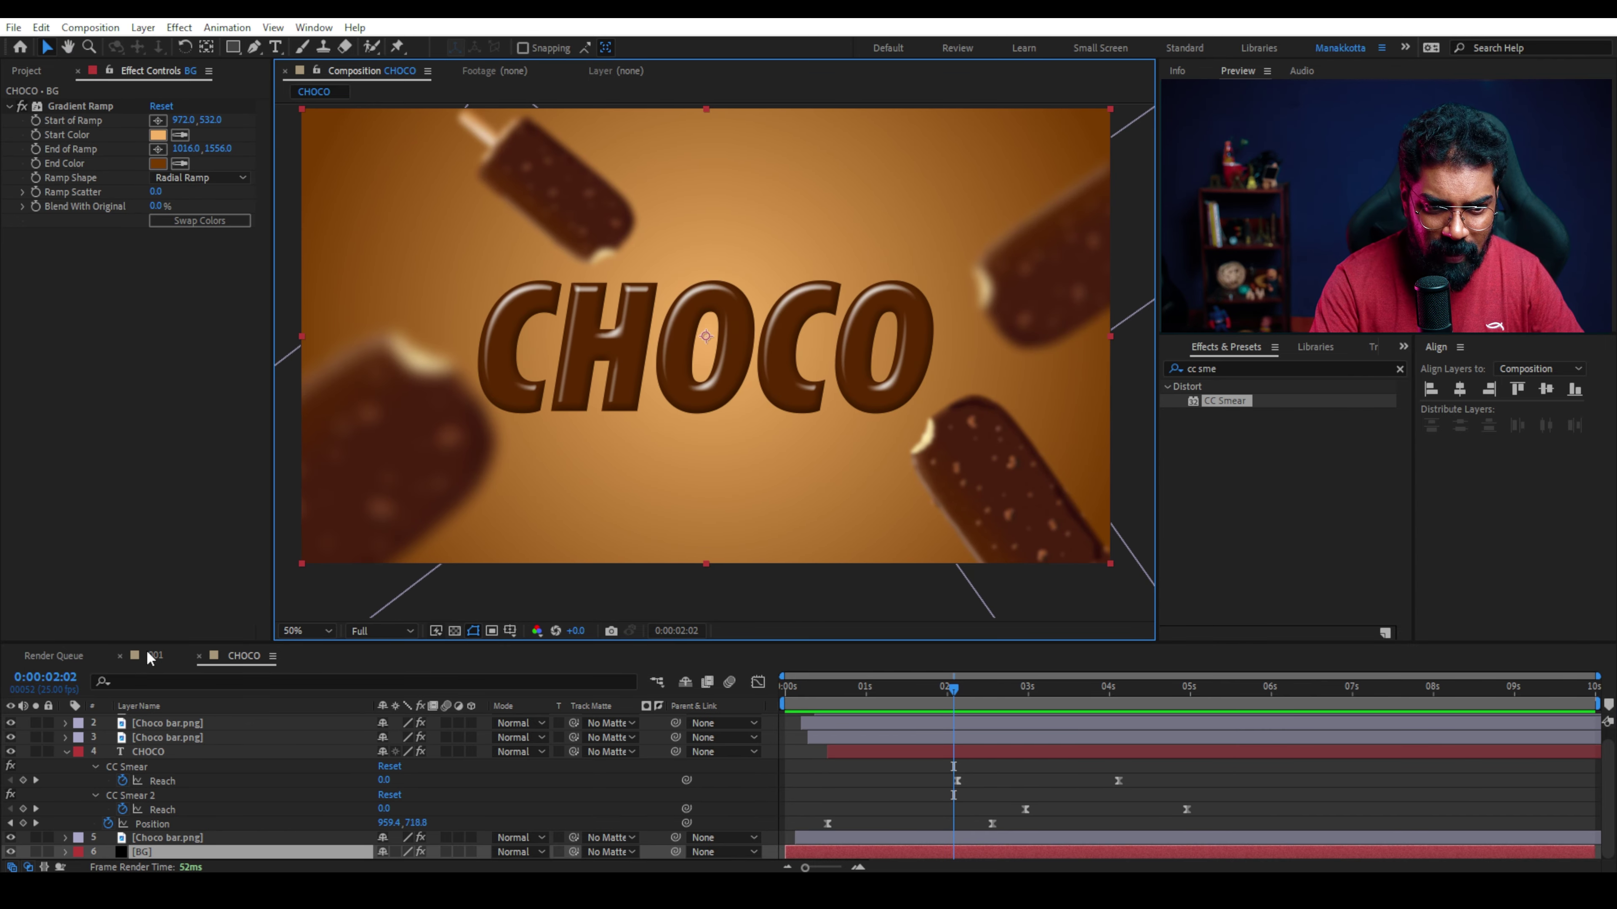
click(152, 655)
drag(782, 690, 1053, 694)
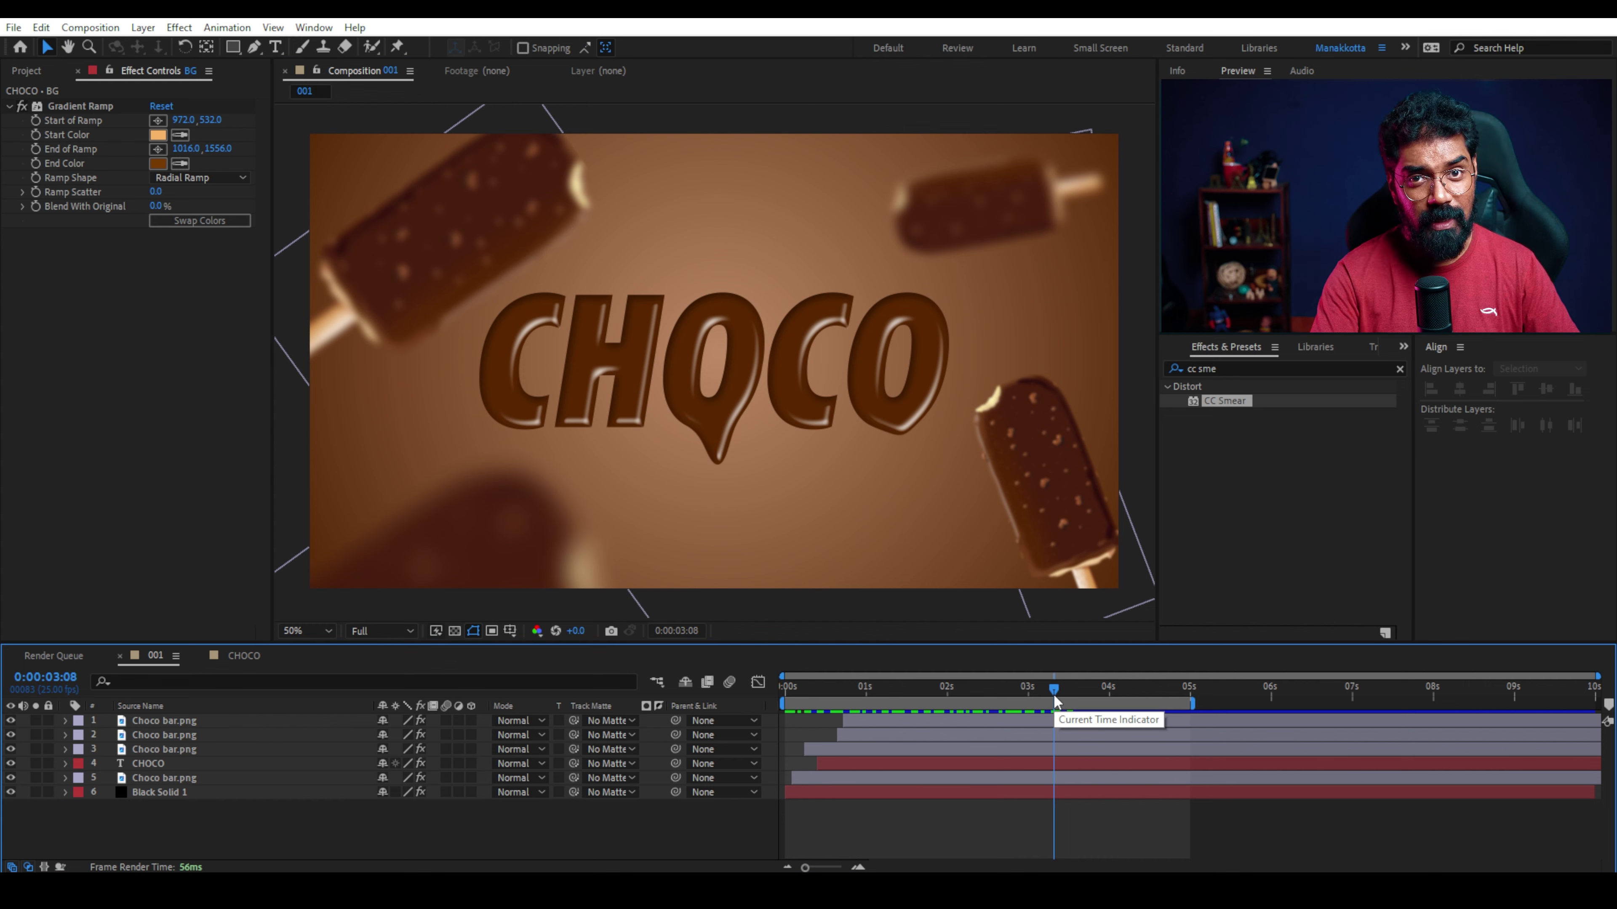